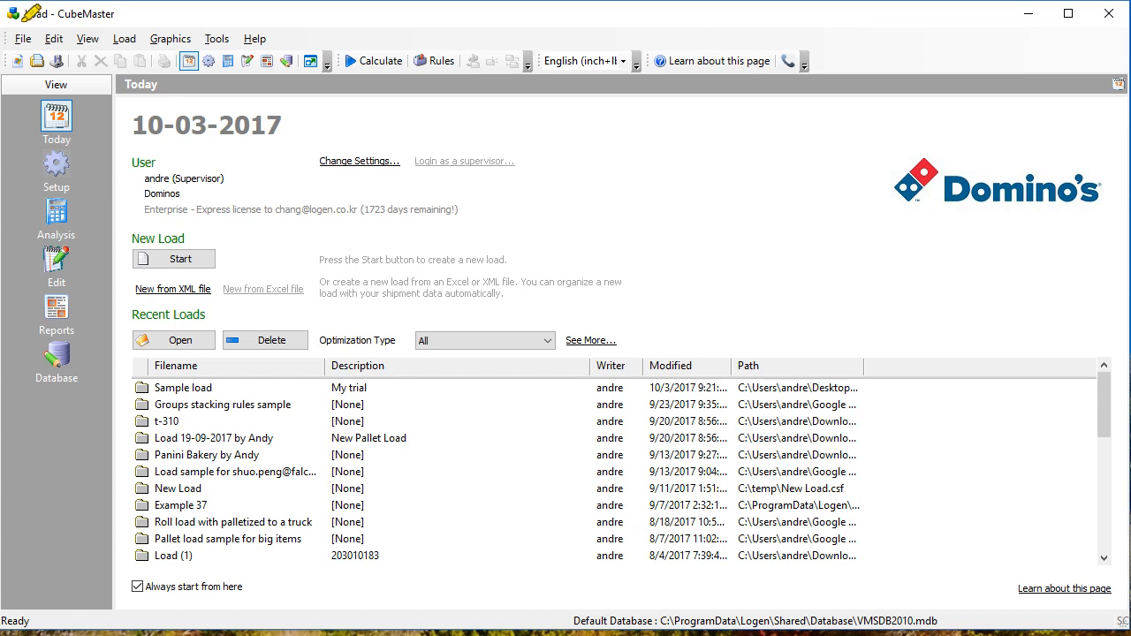
drag(25, 41, 310, 38)
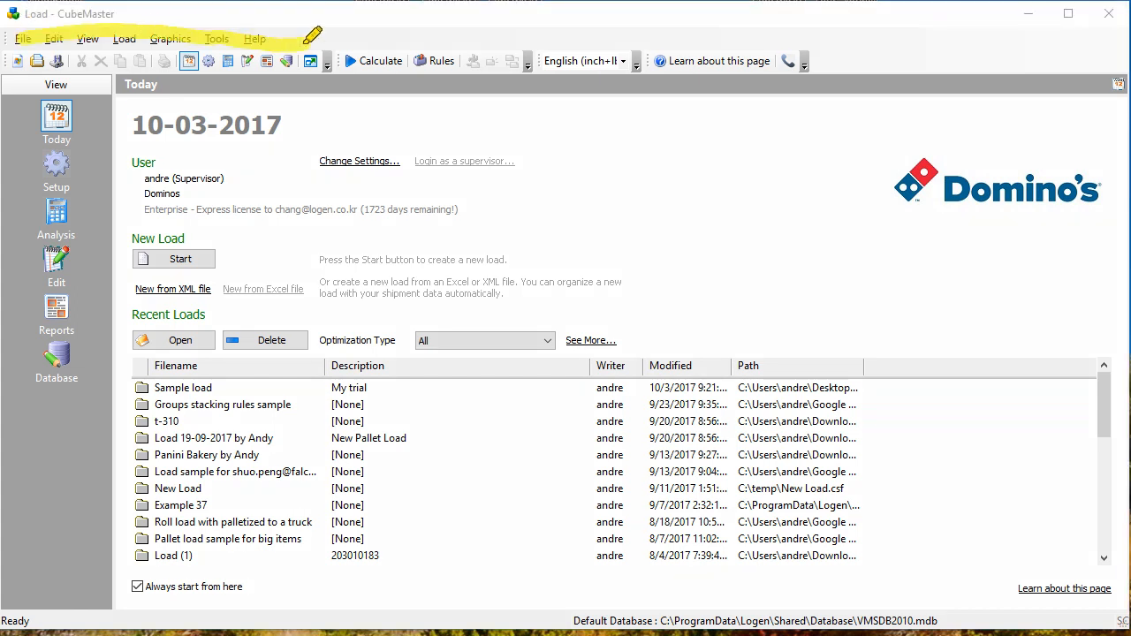
drag(39, 62, 492, 59)
mouse_move(33, 104)
mouse_down()
mouse_move(21, 371)
mouse_move(90, 412)
mouse_move(101, 109)
mouse_move(30, 106)
mouse_up()
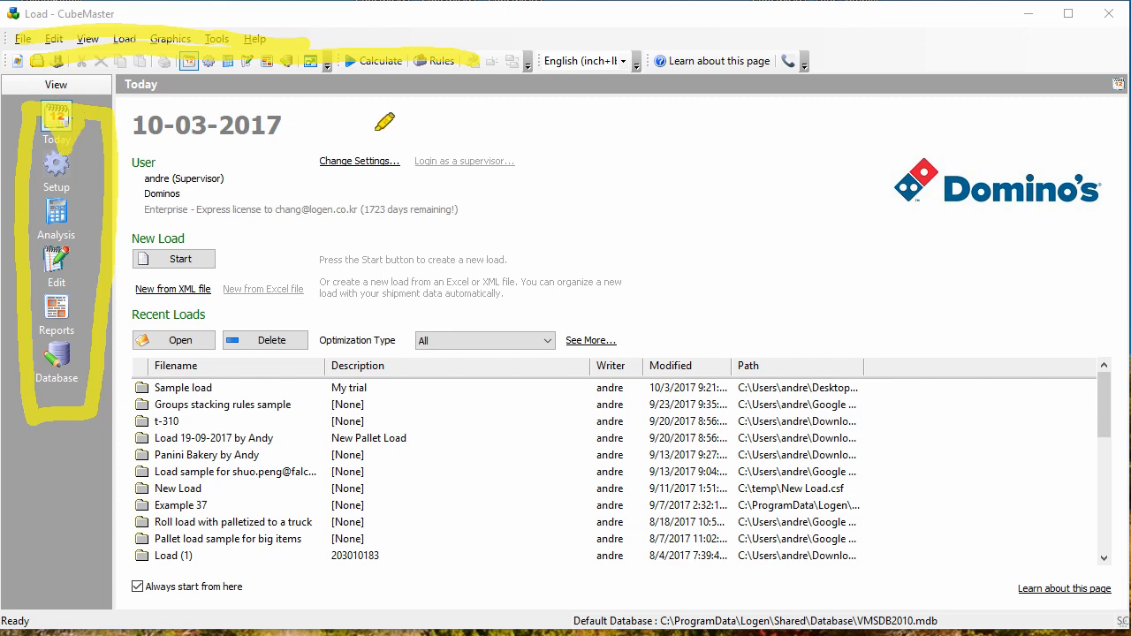
drag(562, 169, 722, 176)
key(e)
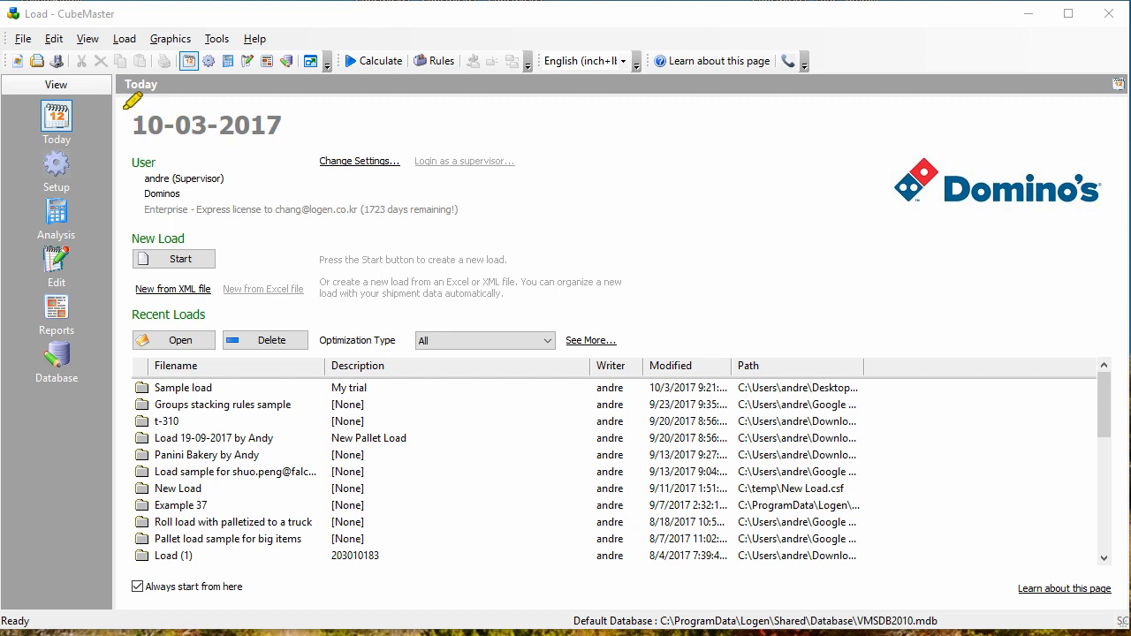
drag(120, 96, 176, 93)
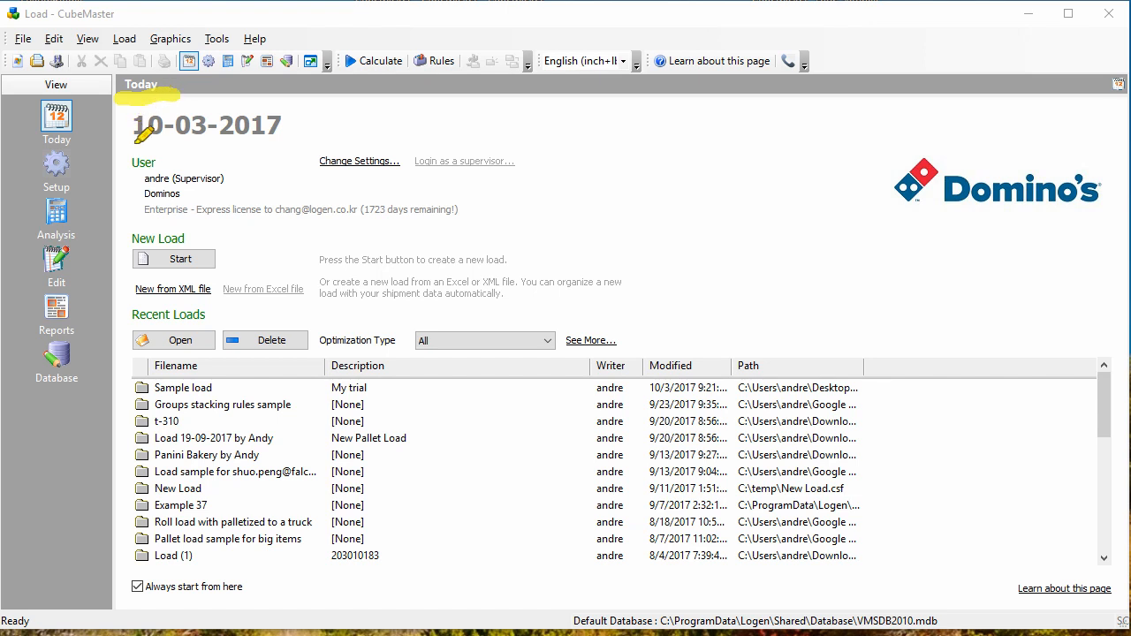
drag(135, 141, 325, 143)
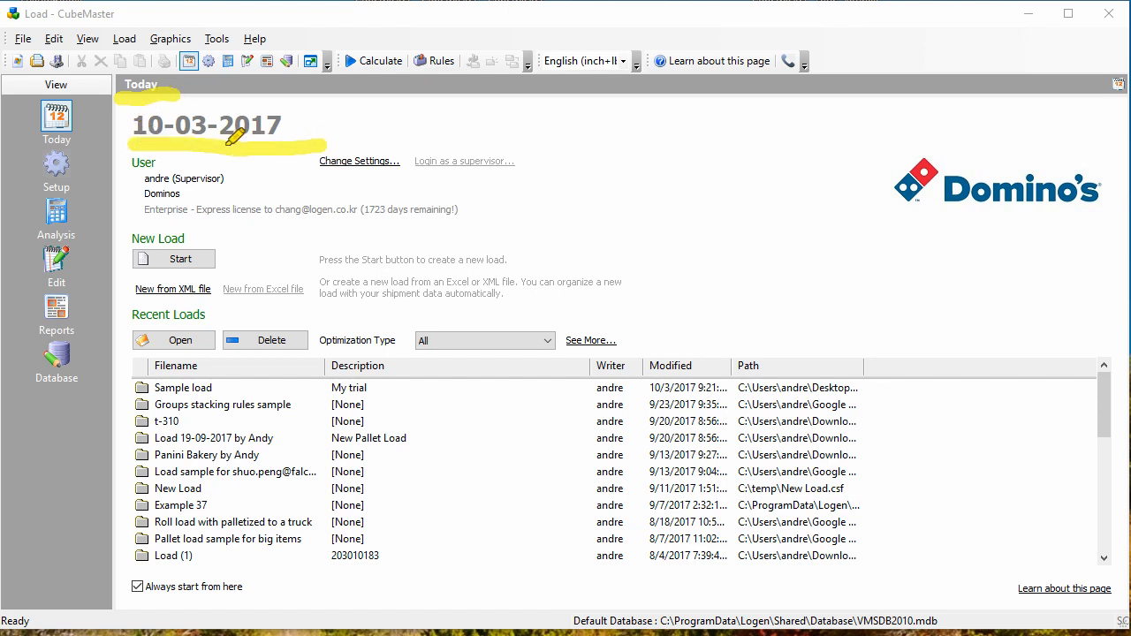
mouse_move(148, 144)
mouse_down()
mouse_move(168, 235)
mouse_move(425, 170)
mouse_move(415, 152)
mouse_up()
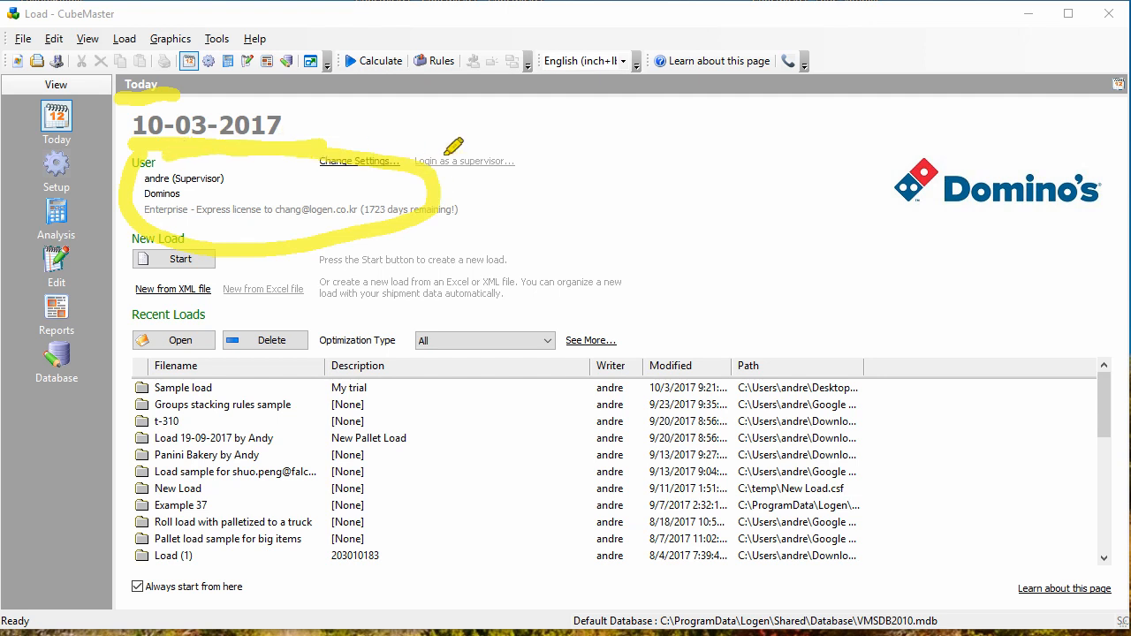
mouse_move(865, 153)
mouse_down()
mouse_move(911, 193)
mouse_move(954, 160)
mouse_up()
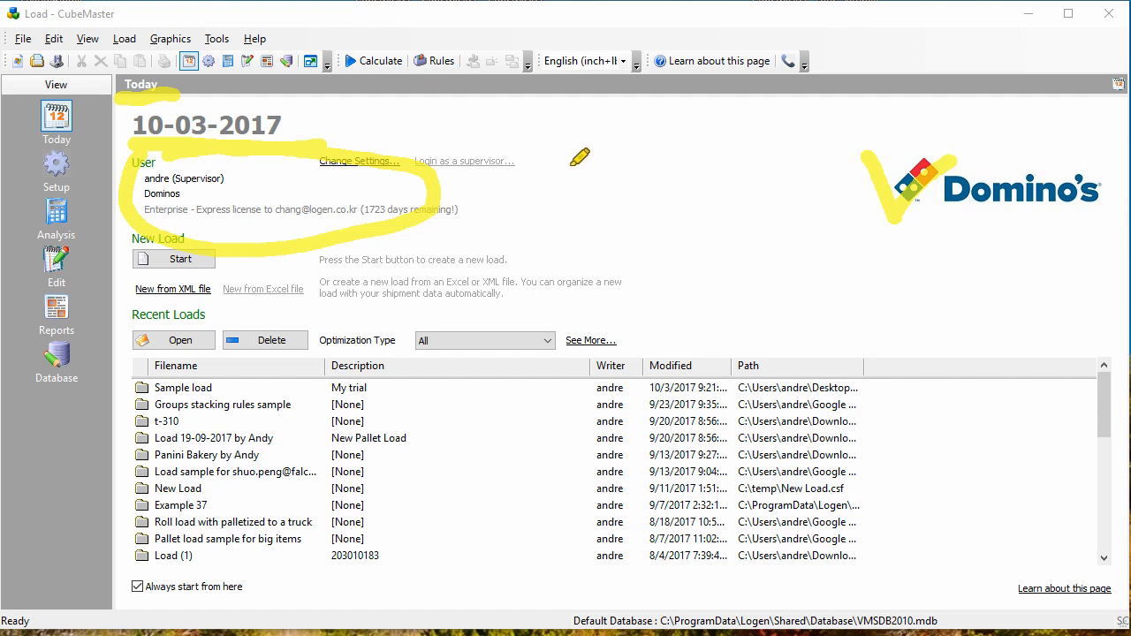
mouse_move(137, 216)
mouse_down()
mouse_move(127, 354)
mouse_move(517, 357)
mouse_move(591, 222)
mouse_move(130, 233)
mouse_up()
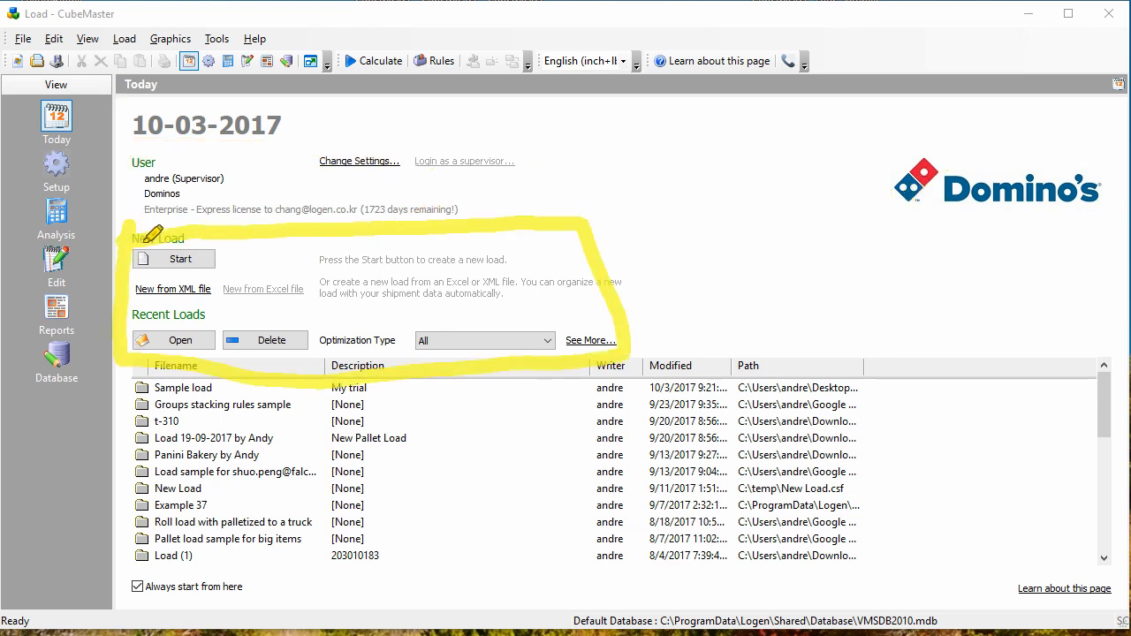
mouse_move(153, 248)
mouse_down()
mouse_move(171, 277)
mouse_move(213, 240)
mouse_up()
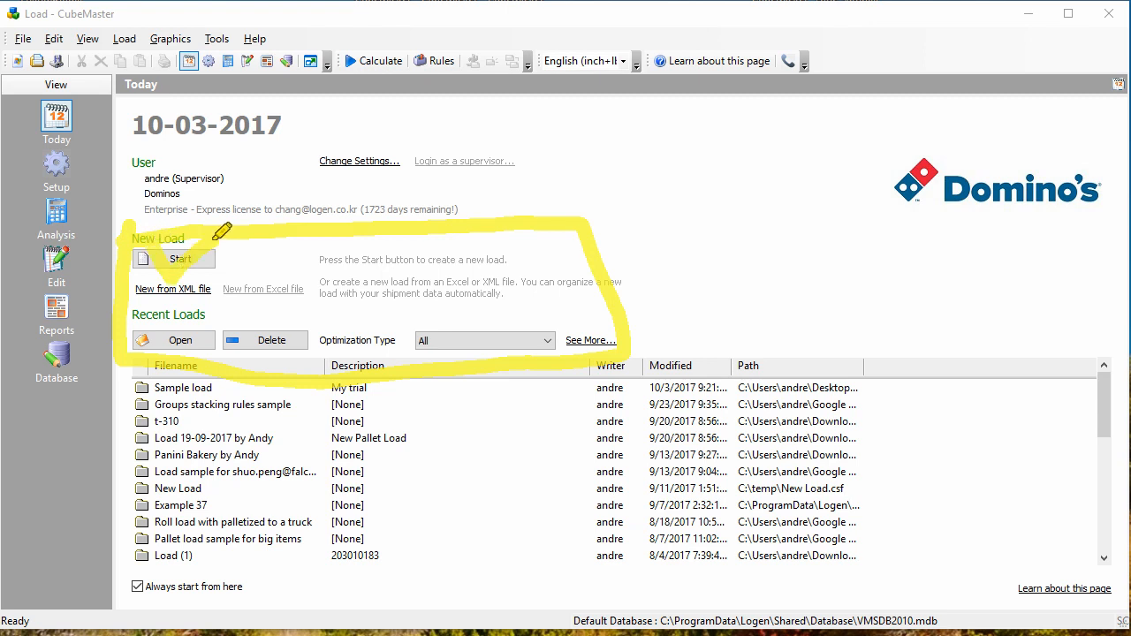
mouse_move(134, 311)
mouse_down()
mouse_move(171, 361)
mouse_move(200, 324)
mouse_up()
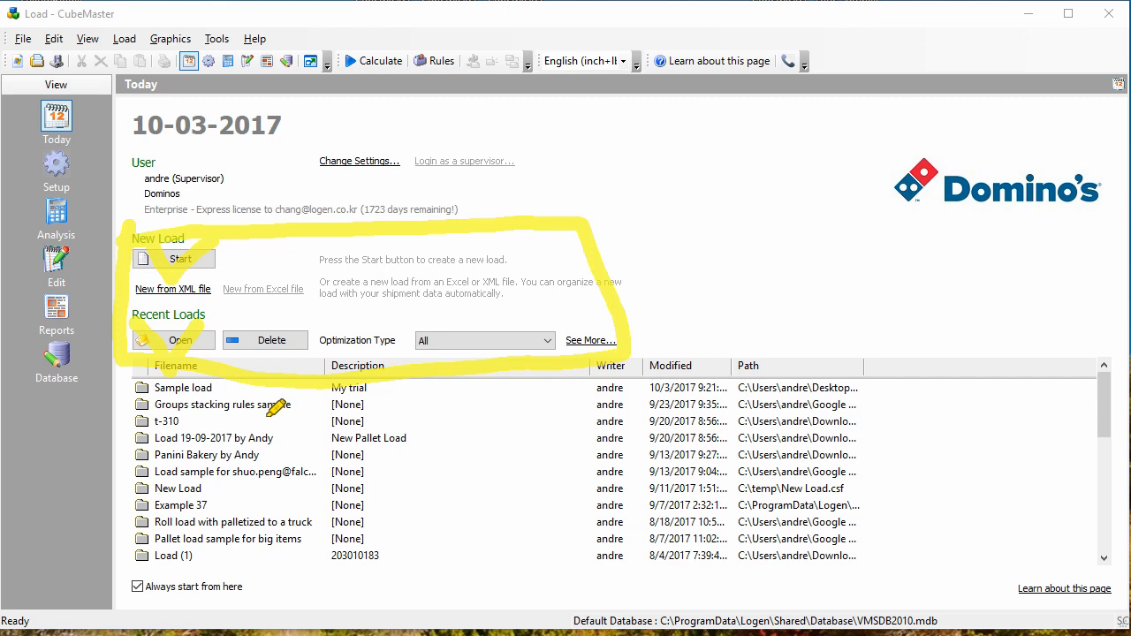
mouse_move(262, 415)
mouse_down()
mouse_move(353, 491)
mouse_move(458, 422)
mouse_up()
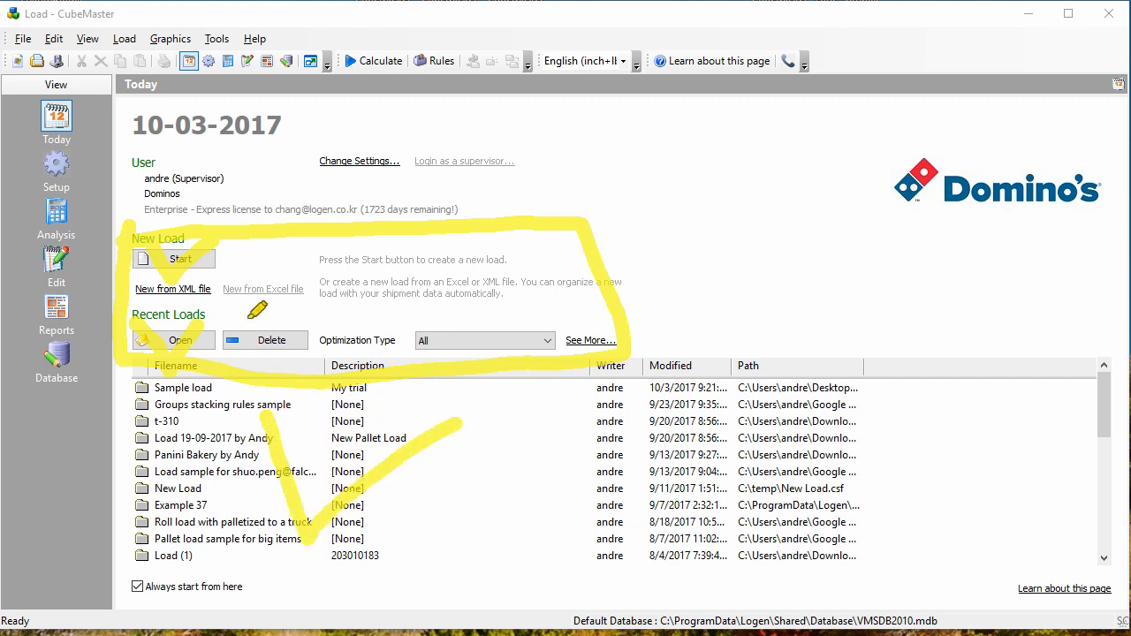
mouse_move(248, 319)
mouse_down()
mouse_move(255, 341)
mouse_move(288, 315)
mouse_up()
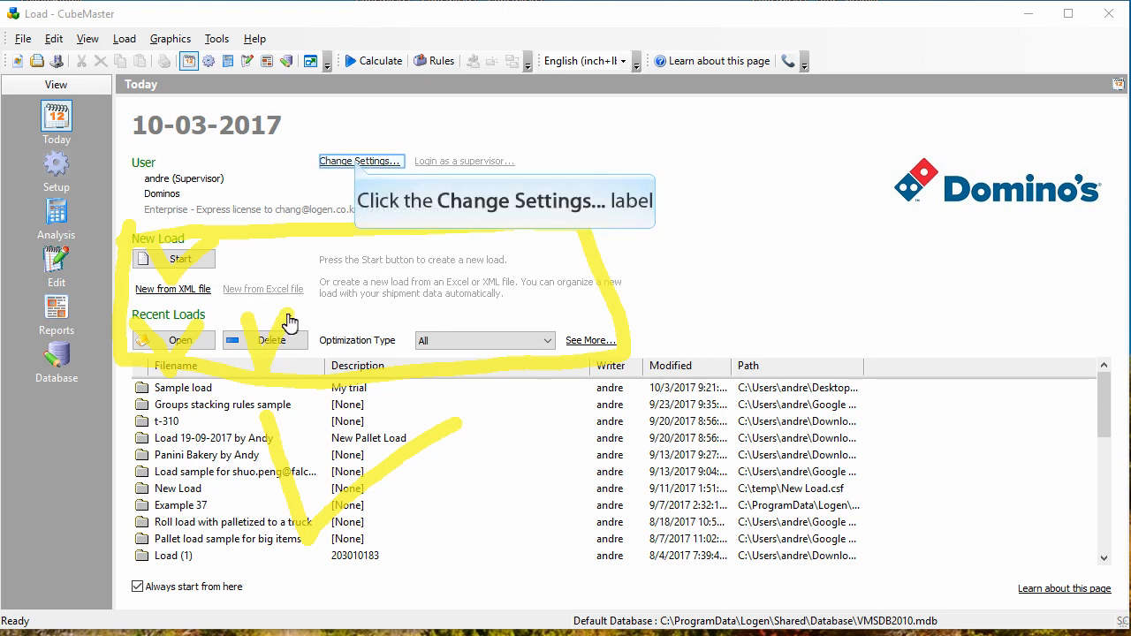
- Open the user information settings to view the company and user details, leaving them without saving changes
click(357, 161)
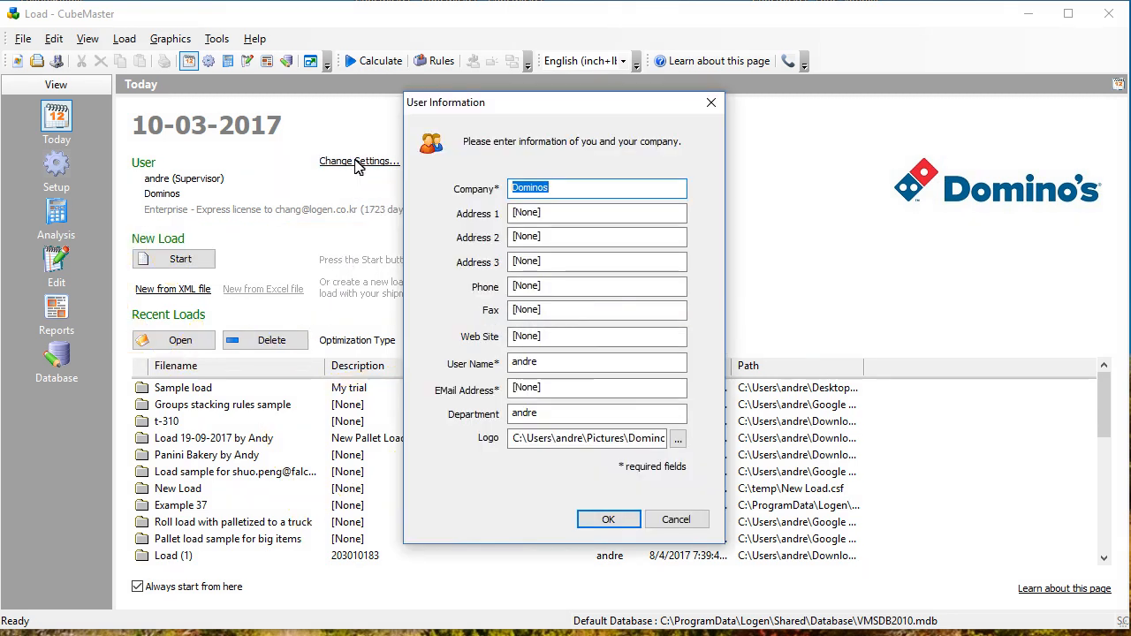
click(676, 520)
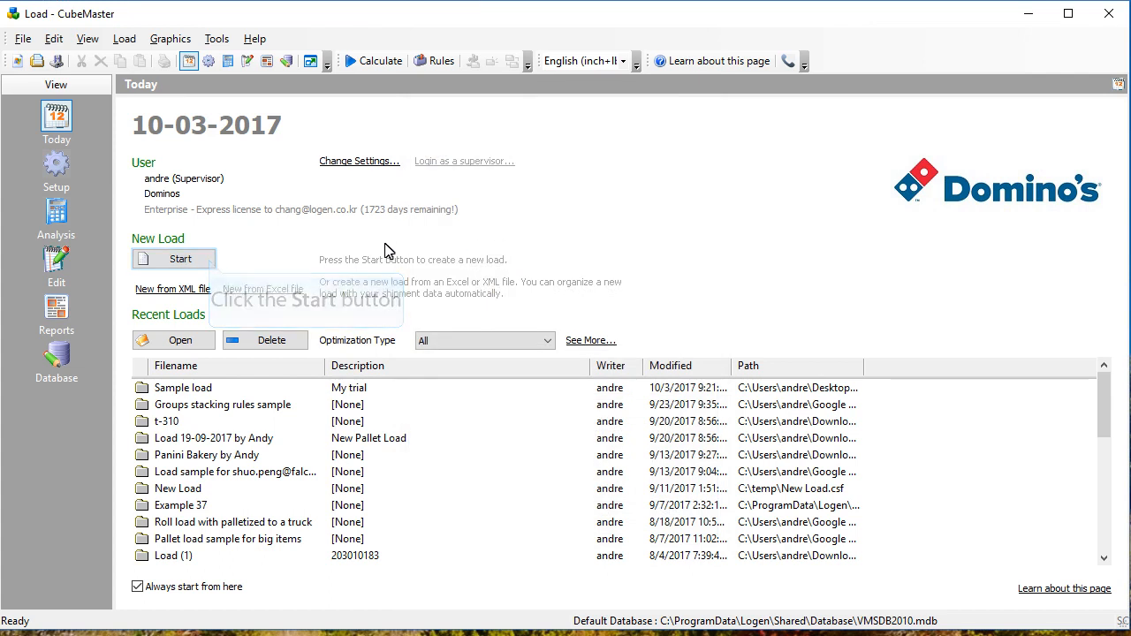
- Start a new load with Truck Optimization, using the containers marked as default
click(208, 261)
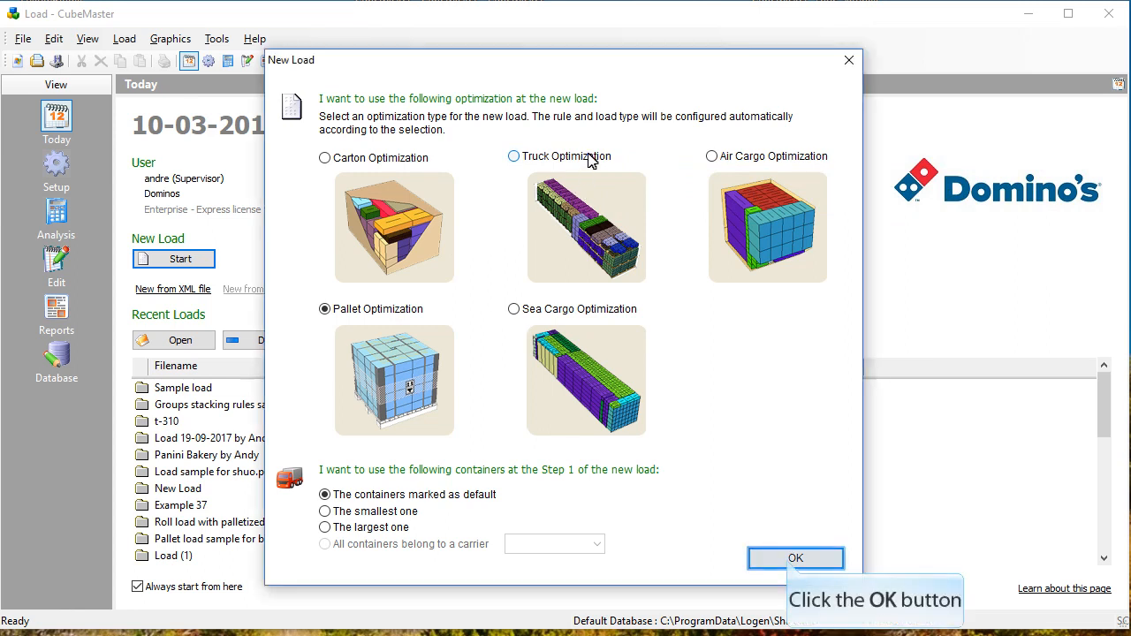
click(791, 559)
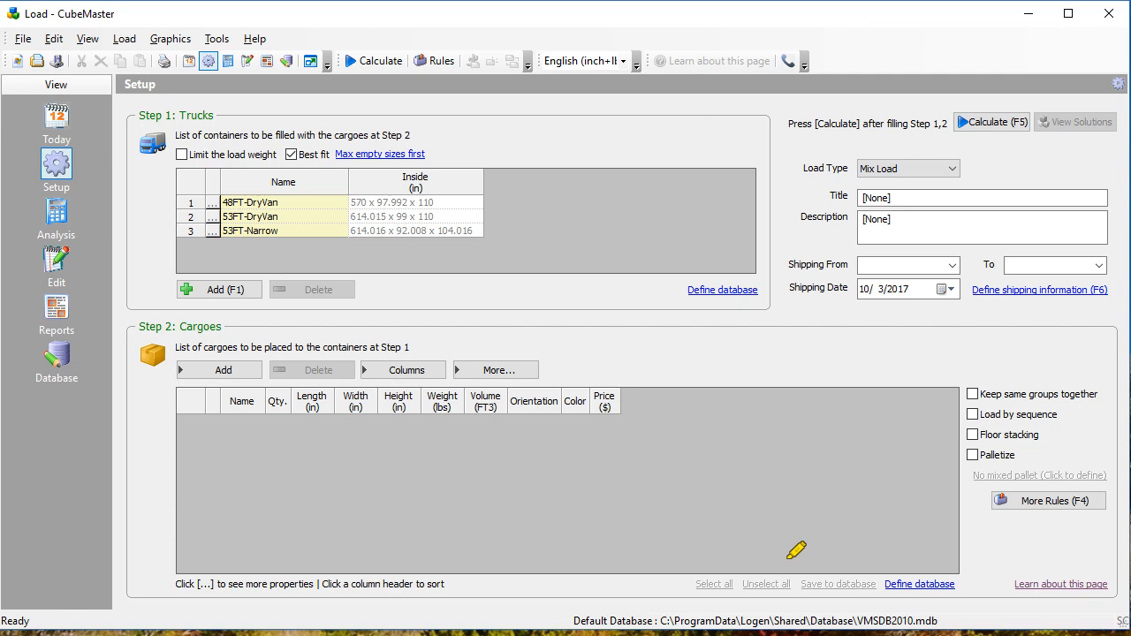
drag(124, 98, 190, 104)
drag(27, 193, 114, 184)
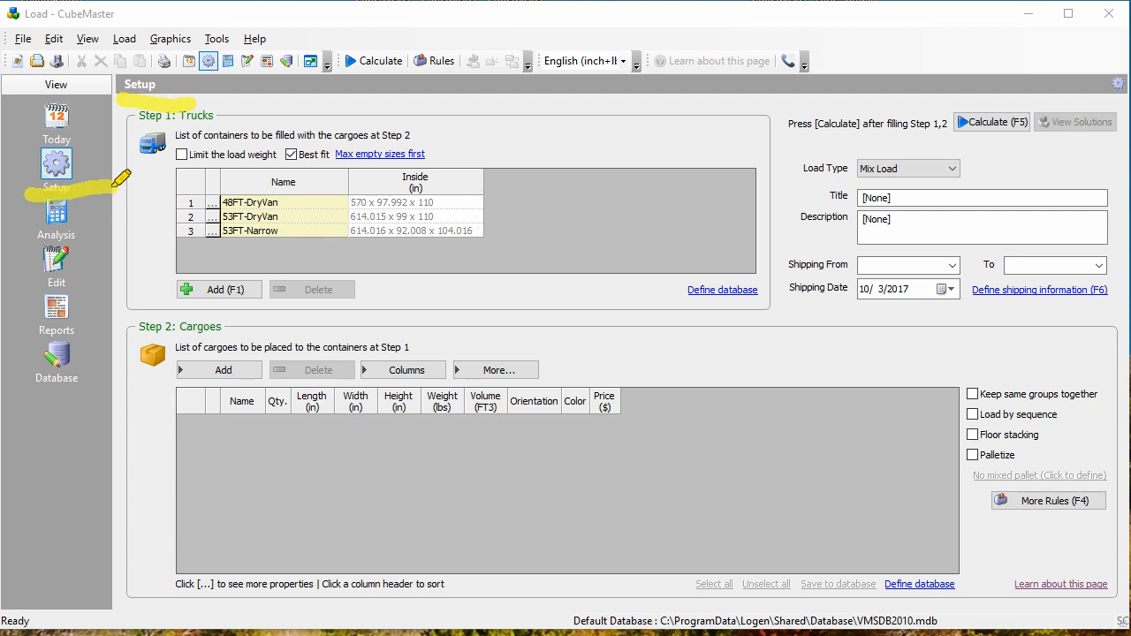
drag(130, 134, 245, 134)
drag(130, 334, 234, 335)
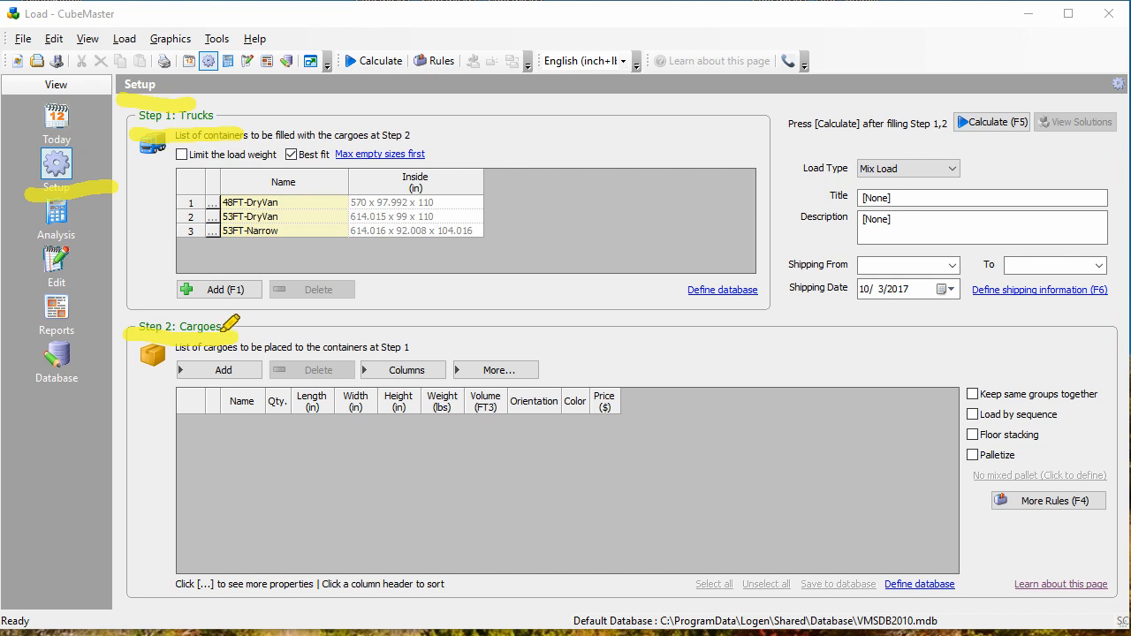
mouse_move(200, 172)
mouse_down()
mouse_move(228, 263)
mouse_move(470, 225)
mouse_move(496, 155)
mouse_move(286, 167)
mouse_up()
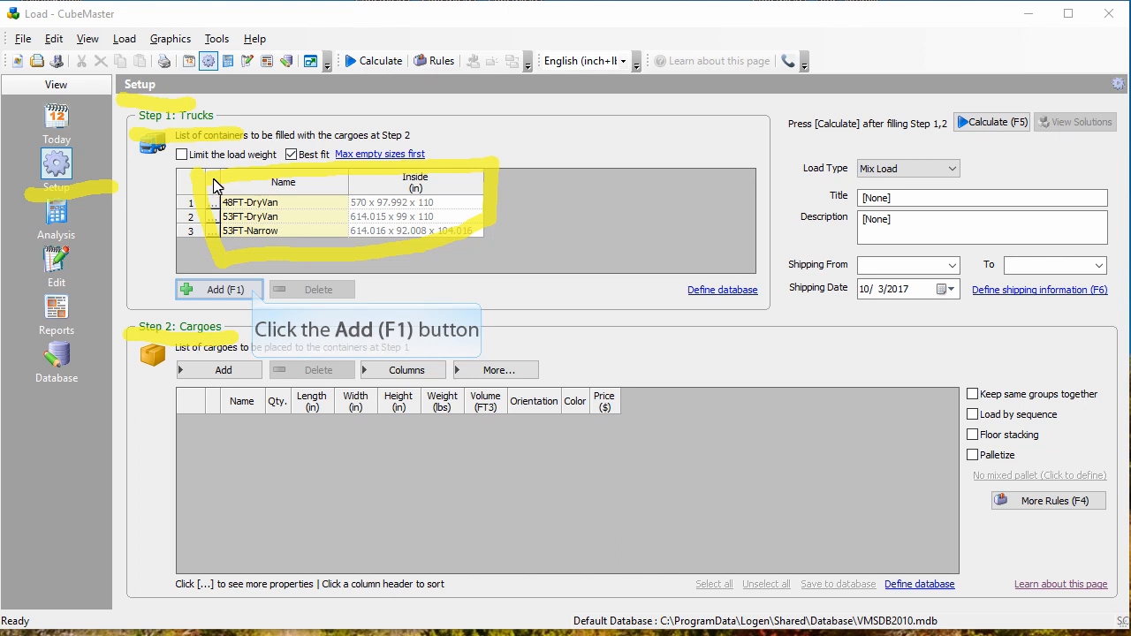
- Add the 48FT-Narrow truck from the default database to the list of containers in Step 1
click(252, 292)
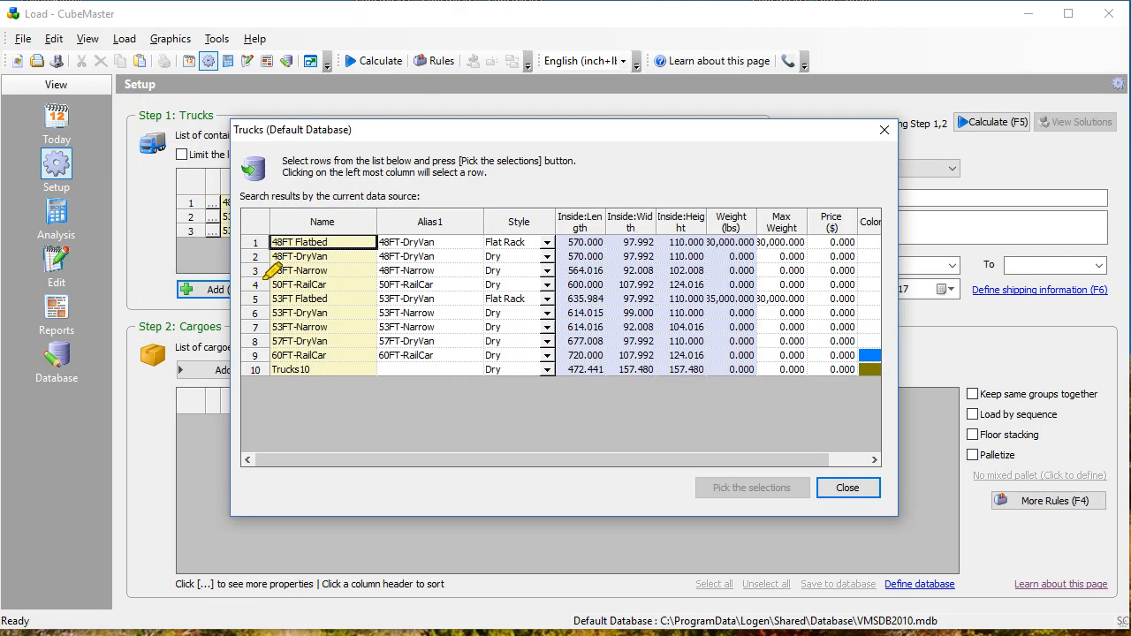
mouse_move(281, 198)
mouse_down()
mouse_move(256, 389)
mouse_move(848, 388)
mouse_move(839, 205)
mouse_move(322, 210)
mouse_move(270, 225)
mouse_up()
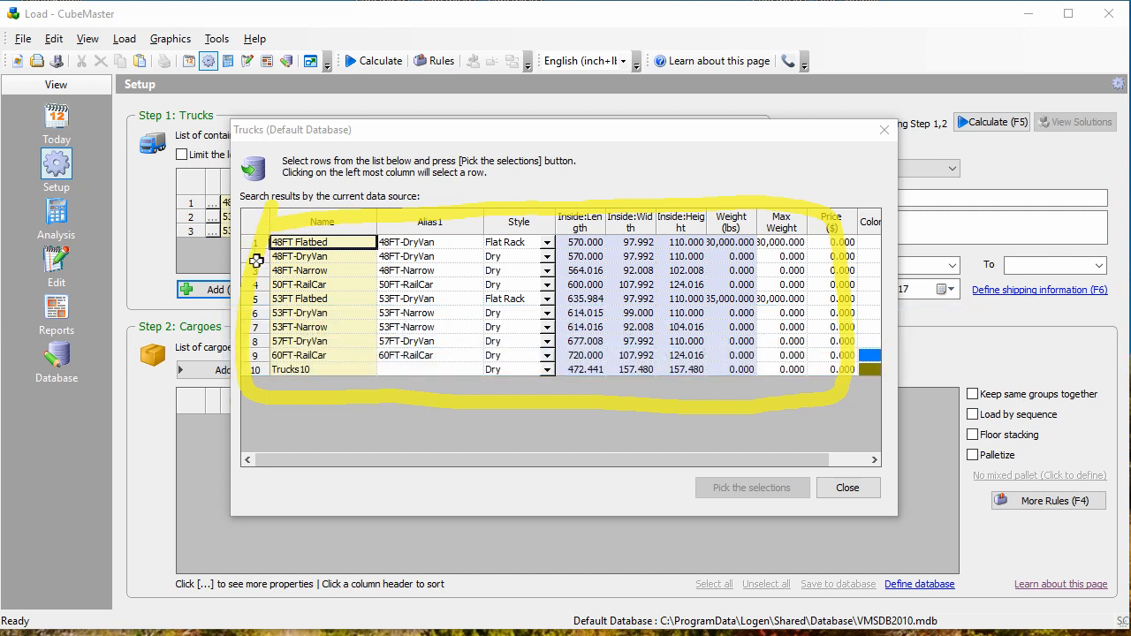
click(254, 326)
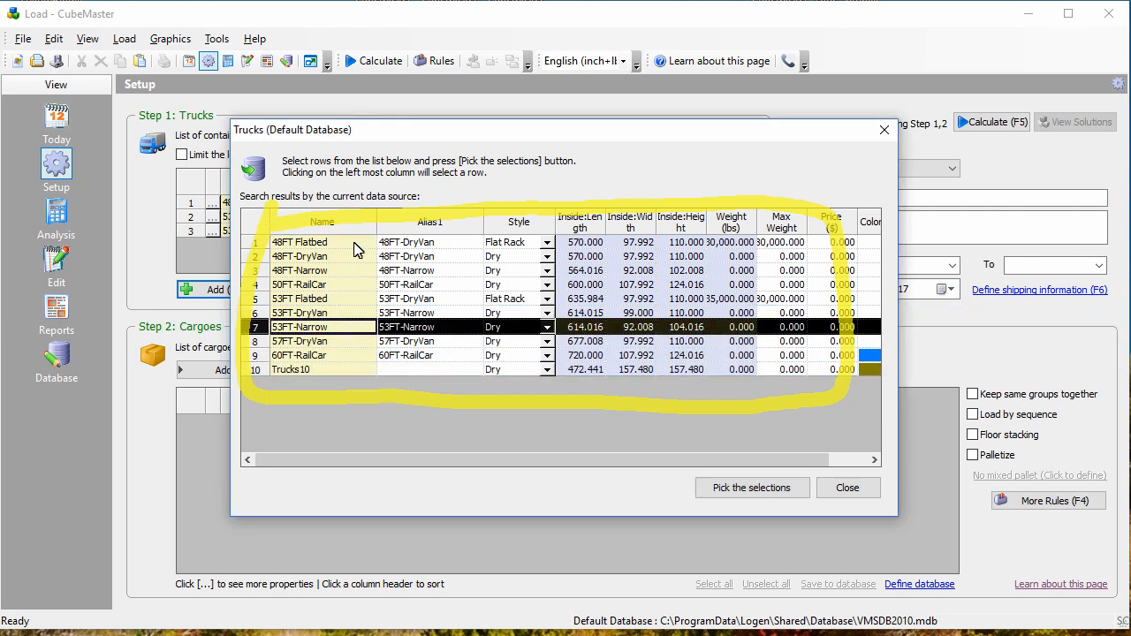
drag(369, 136, 488, 145)
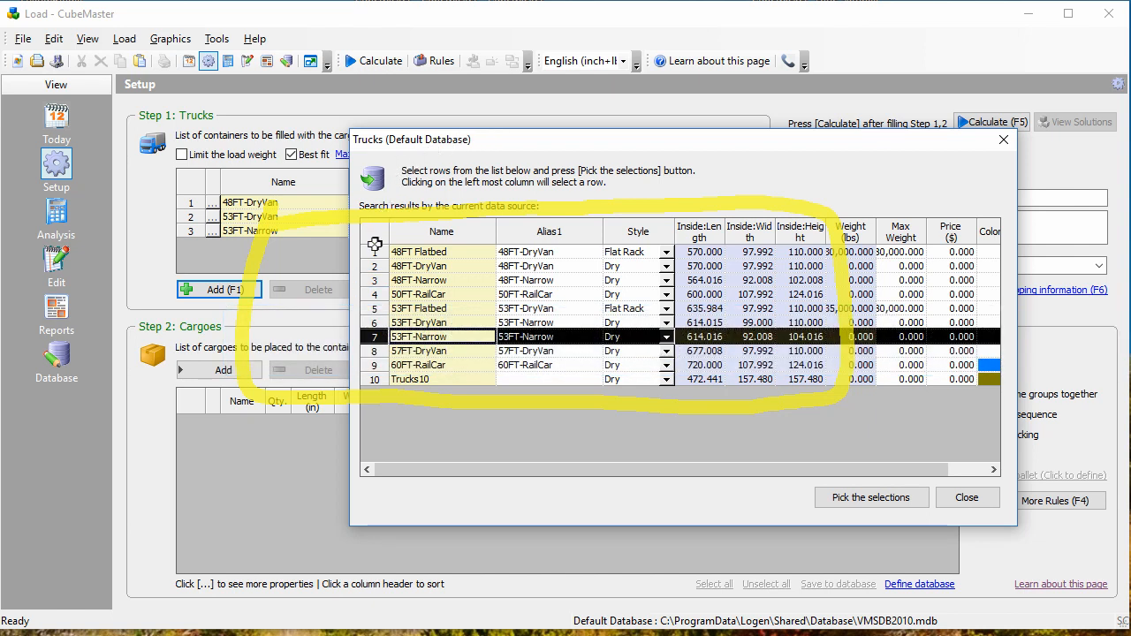
click(372, 279)
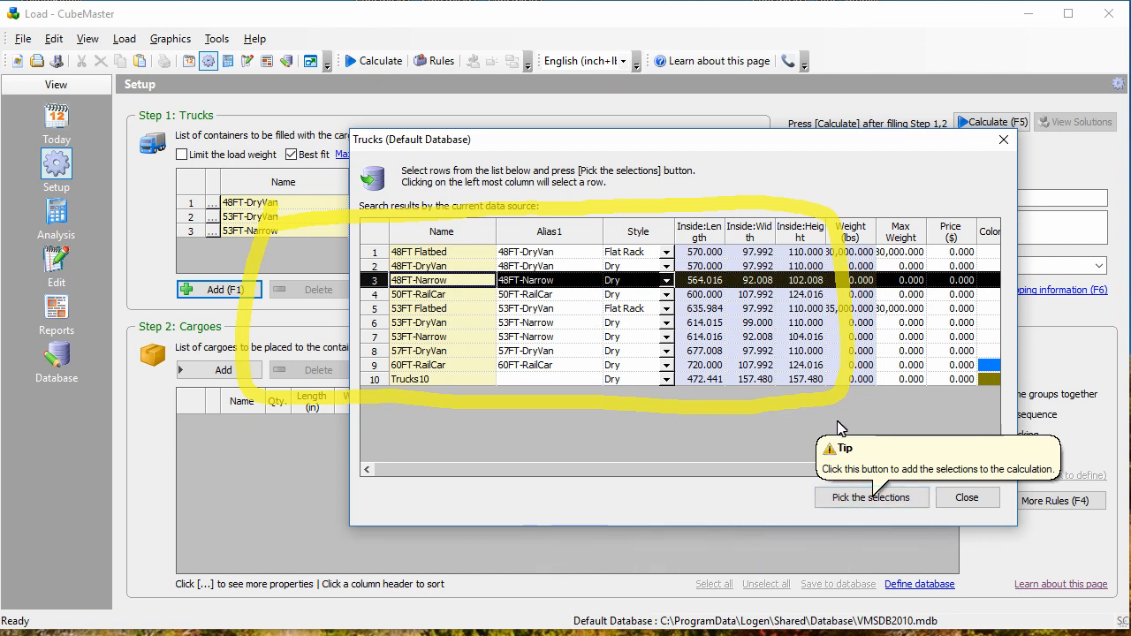
click(858, 504)
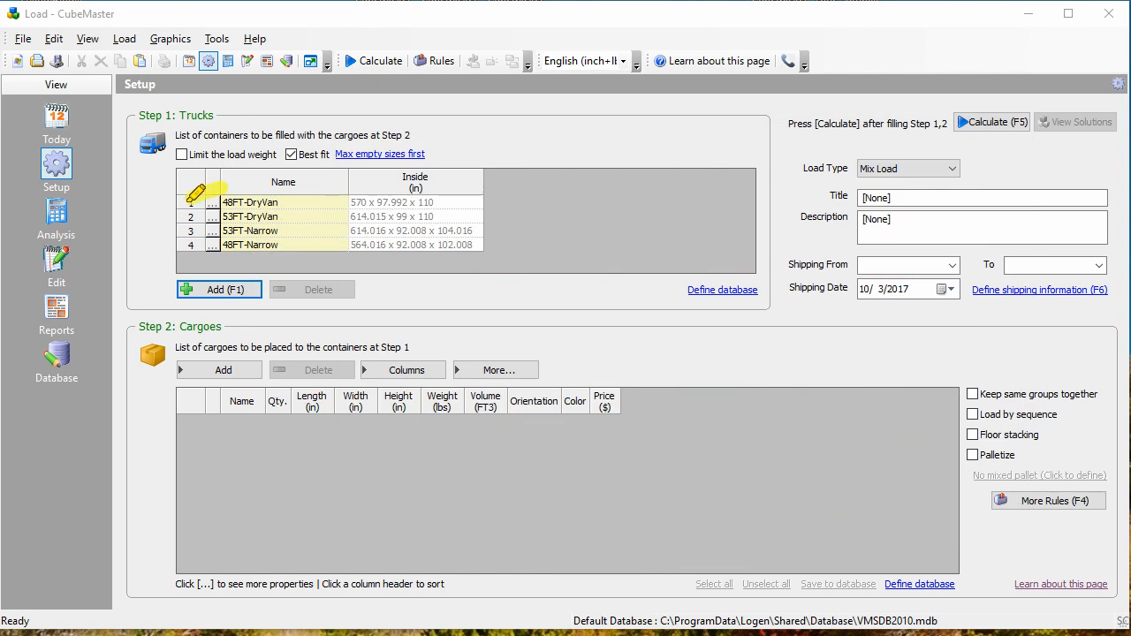
mouse_move(187, 202)
mouse_down()
mouse_move(152, 243)
mouse_move(238, 270)
mouse_move(500, 252)
mouse_move(387, 179)
mouse_move(234, 184)
mouse_up()
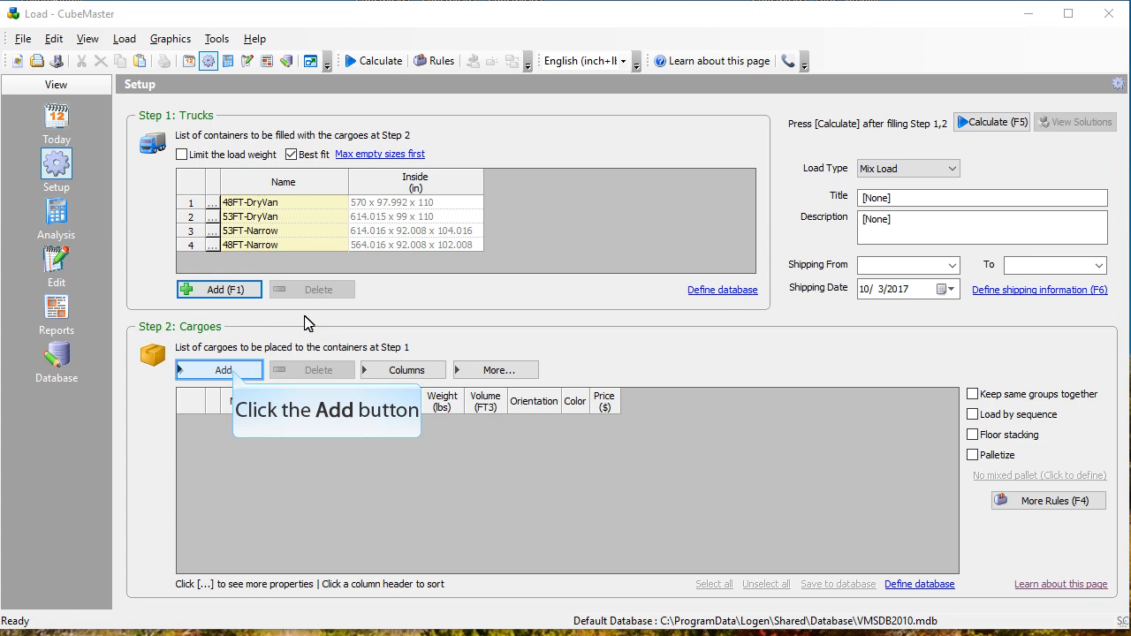
- Add all cargoes from the default cargo database to the cargo list in Step 2
click(228, 370)
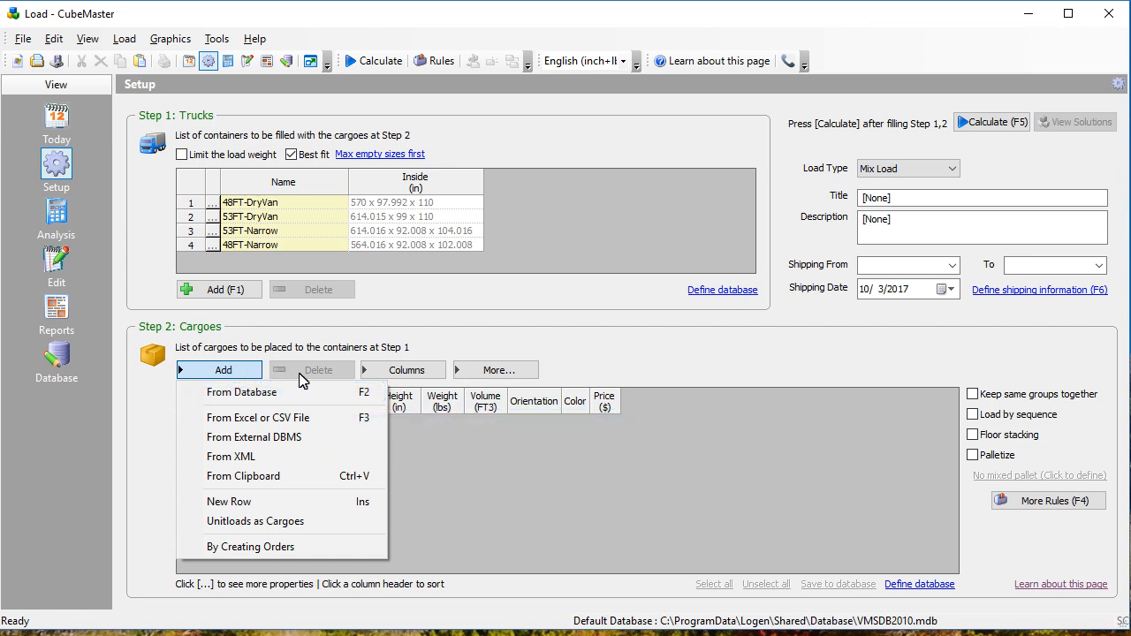
click(333, 394)
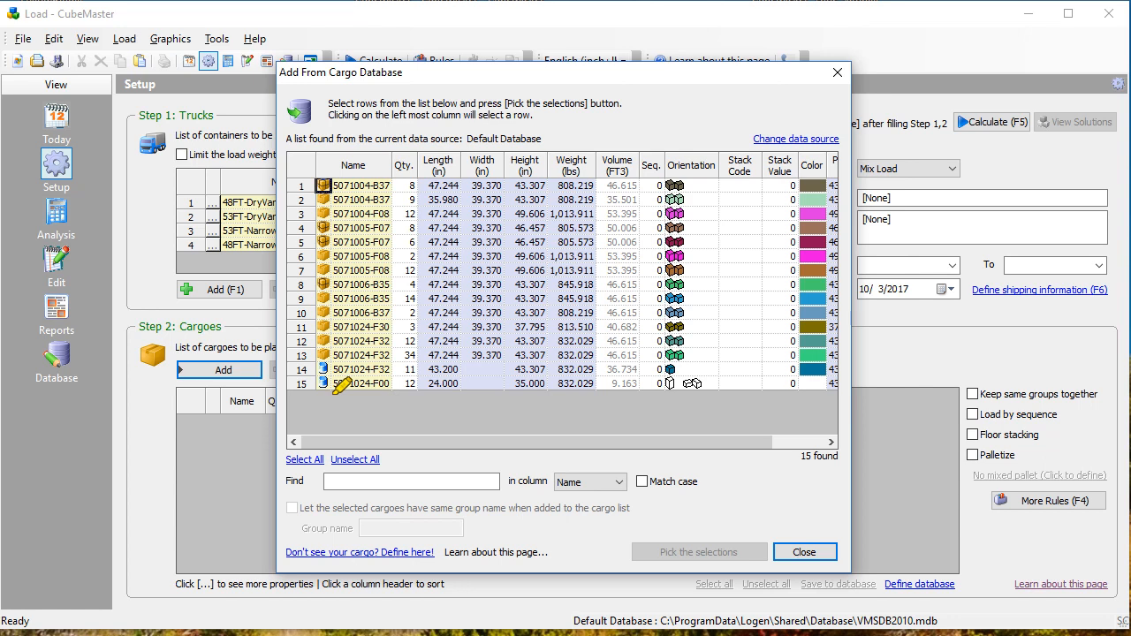
drag(281, 81, 389, 84)
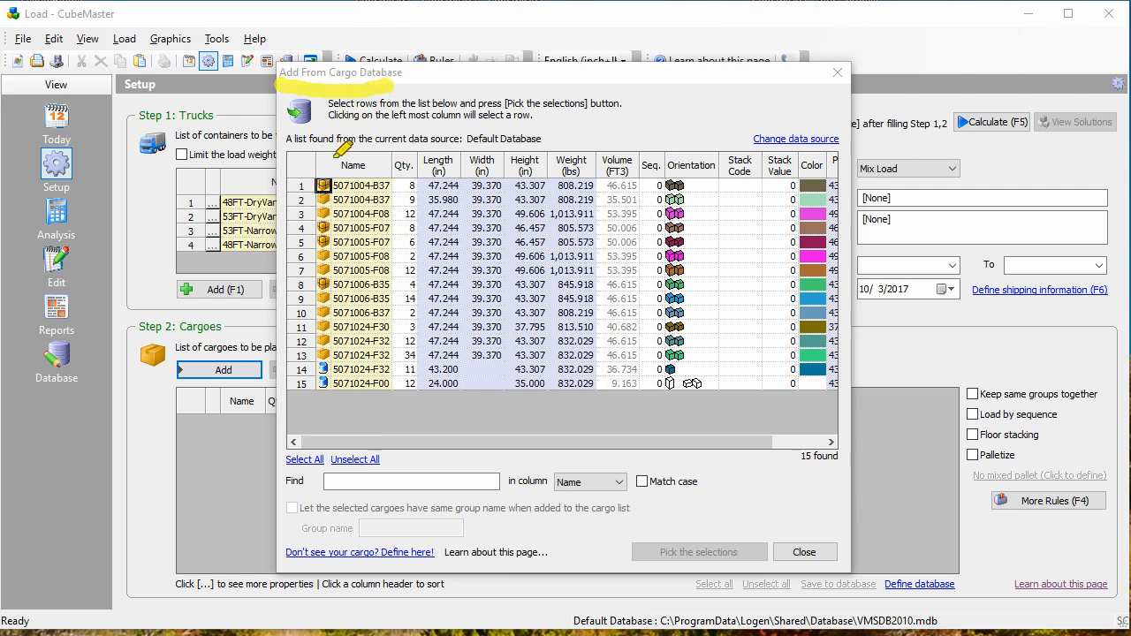
drag(327, 167, 364, 165)
drag(433, 167, 853, 174)
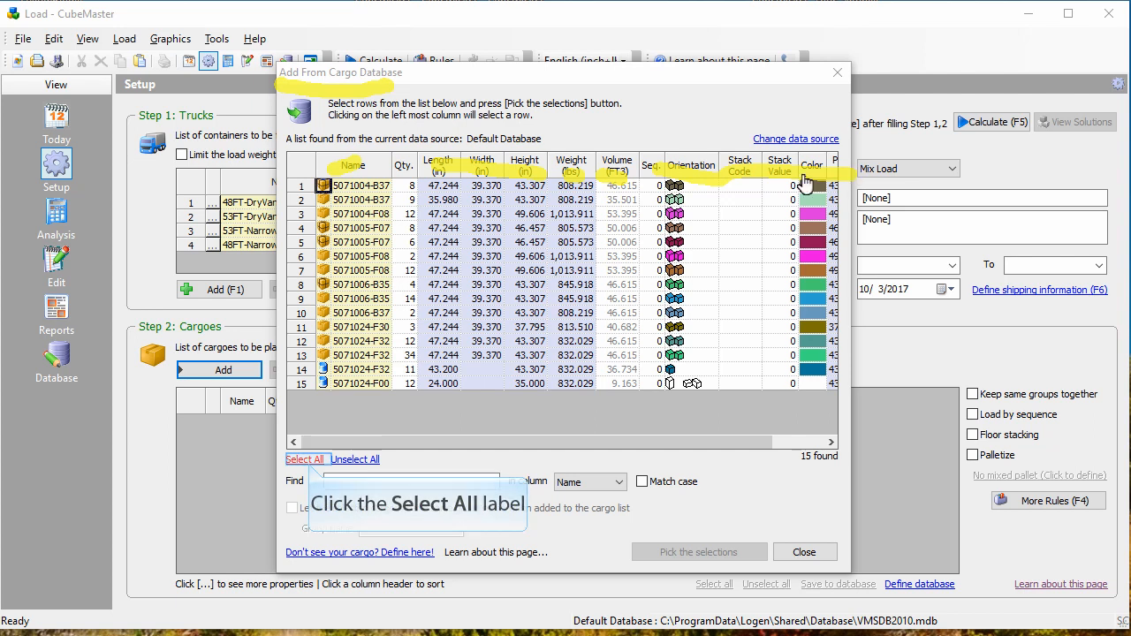
click(306, 461)
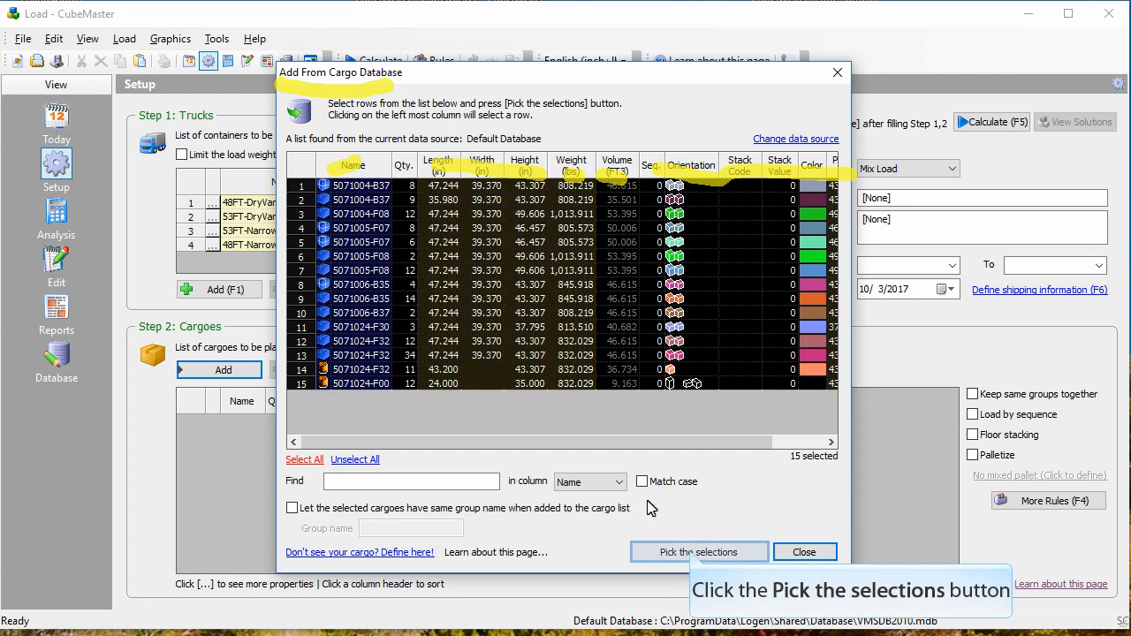
click(699, 552)
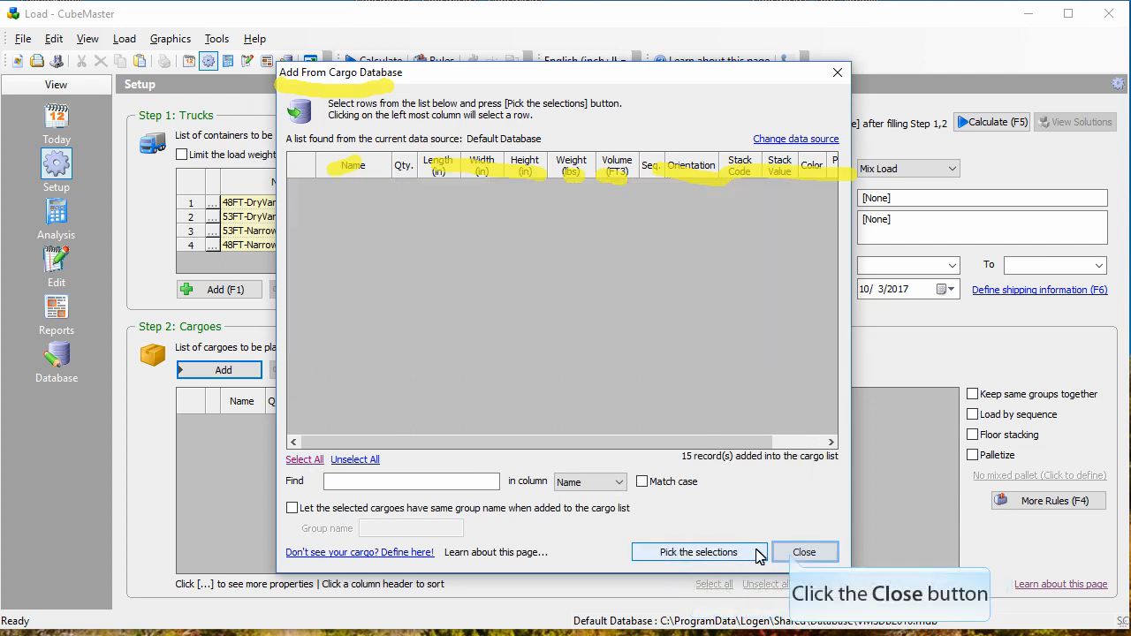
click(793, 552)
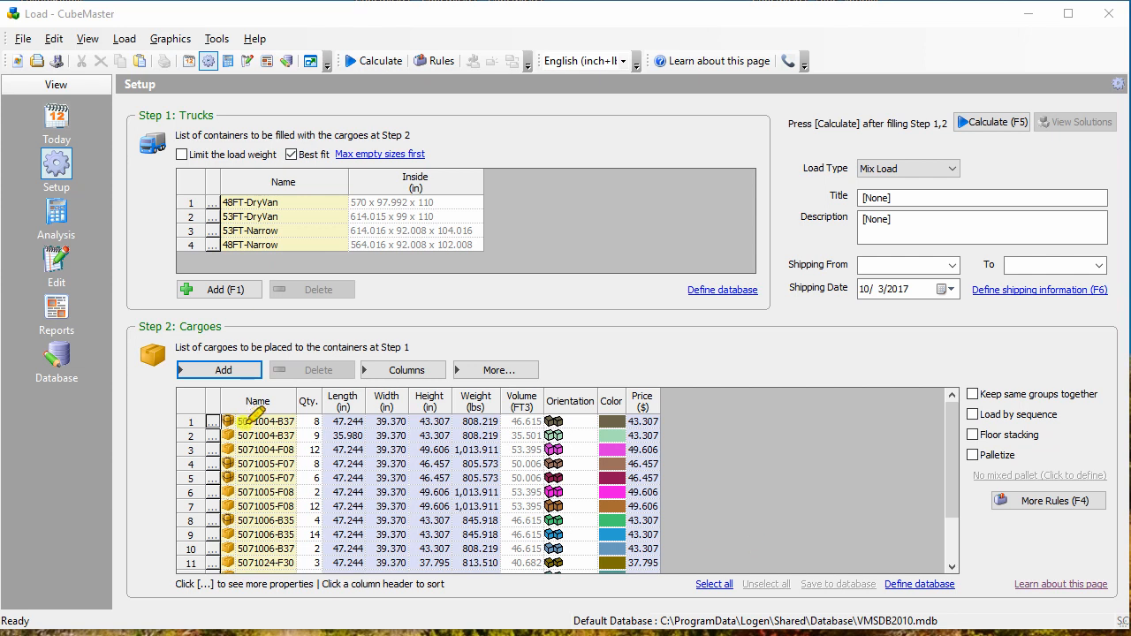
- Look through the cargo list to its last rows and select the length cell of row 13
drag(350, 435, 441, 434)
key(Escape)
scroll(734, 477, down, 2)
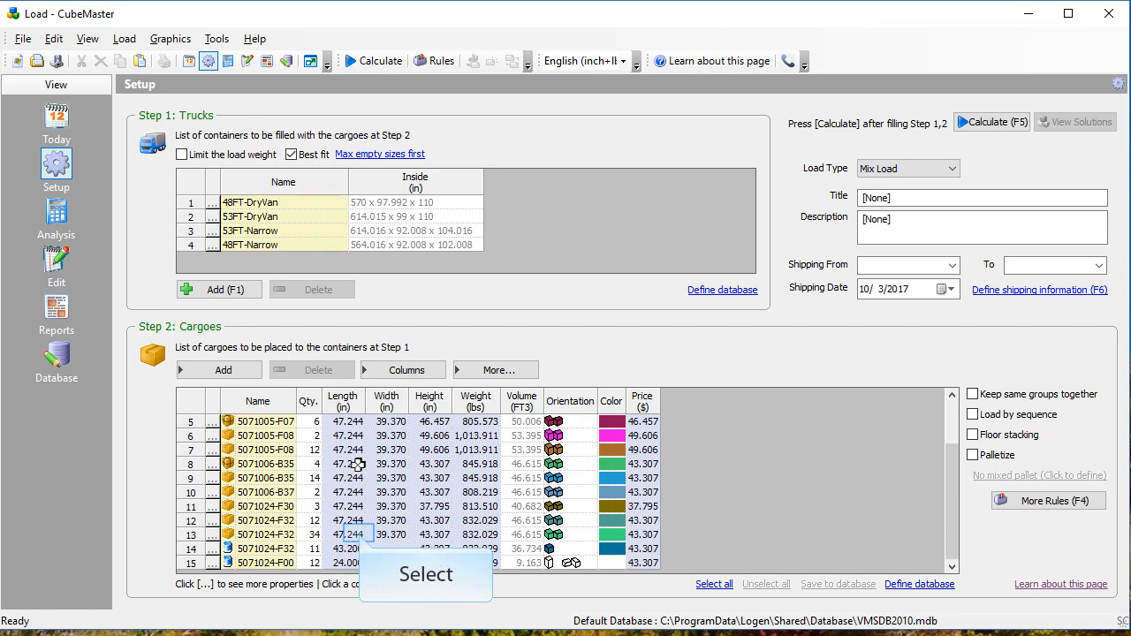
click(358, 534)
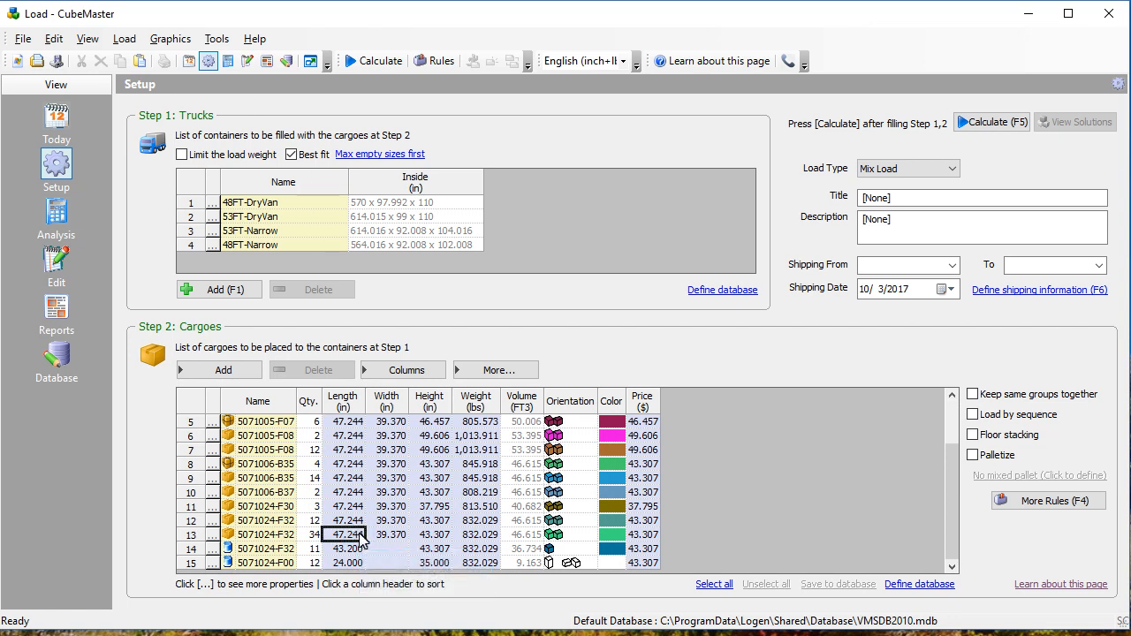
- Set the length of the cargo in row 13 to 50 inches and its quantity to 25
text(50)
key(Return)
key(Left)
key(Left)
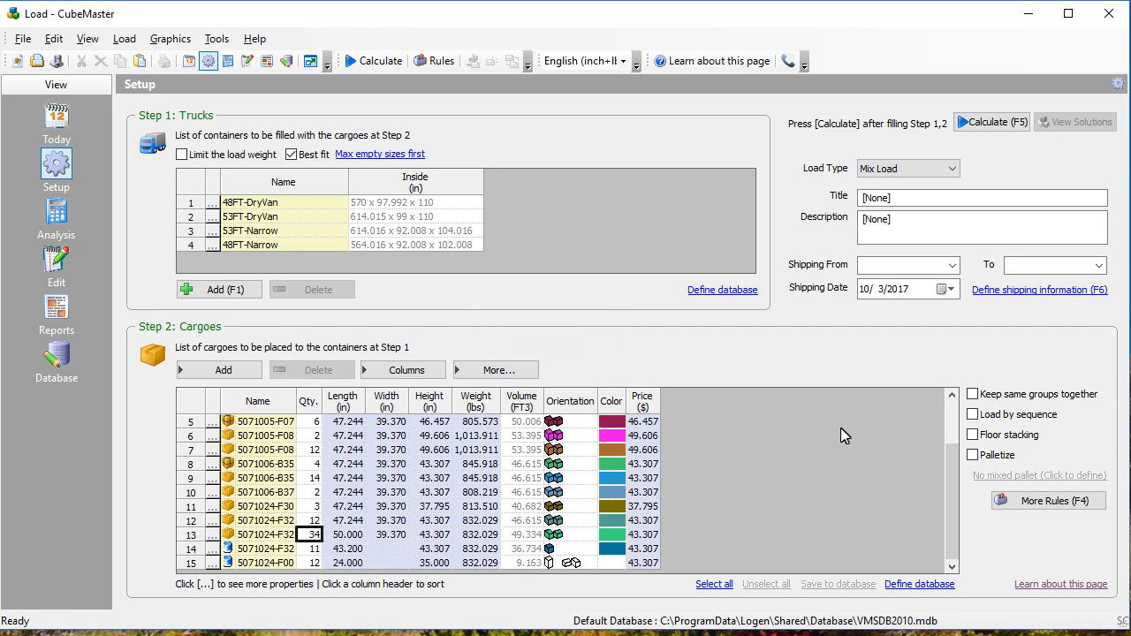
text(25)
key(Return)
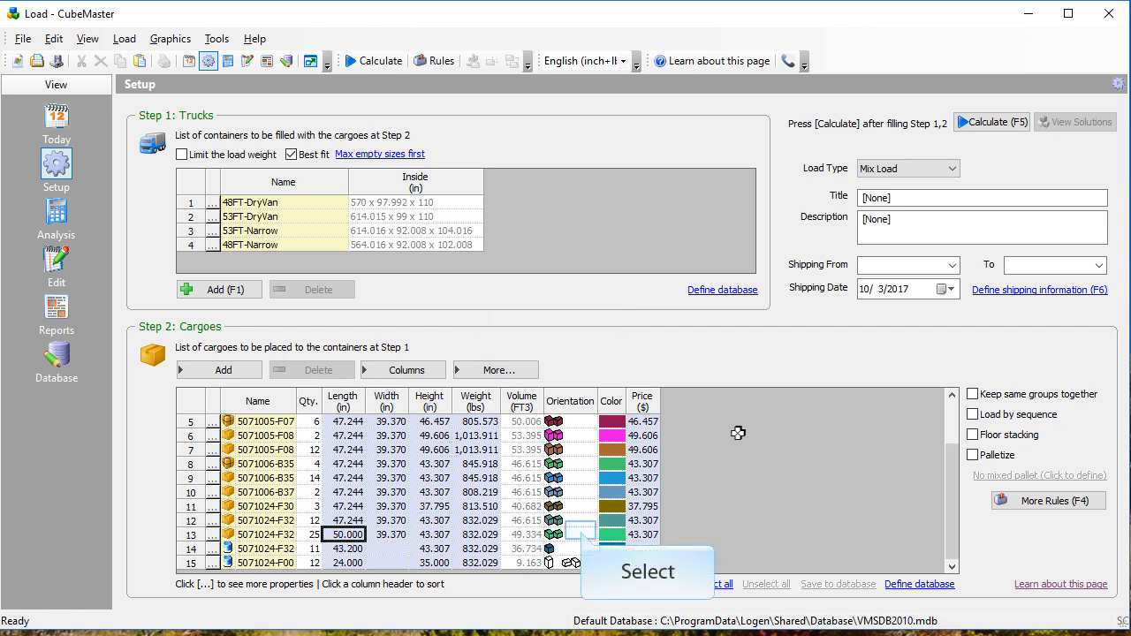
- Allow Orientation 4, Orientation 5 and Orientation 6 for the row 13 cargo in its orientation settings
click(583, 535)
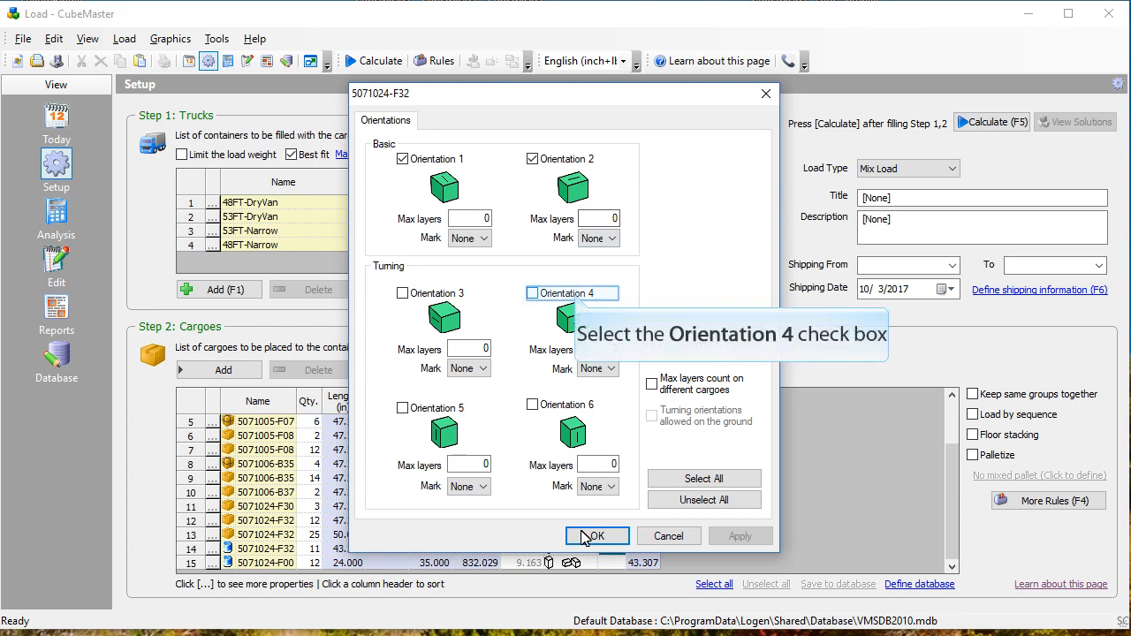
click(575, 296)
click(442, 407)
click(534, 406)
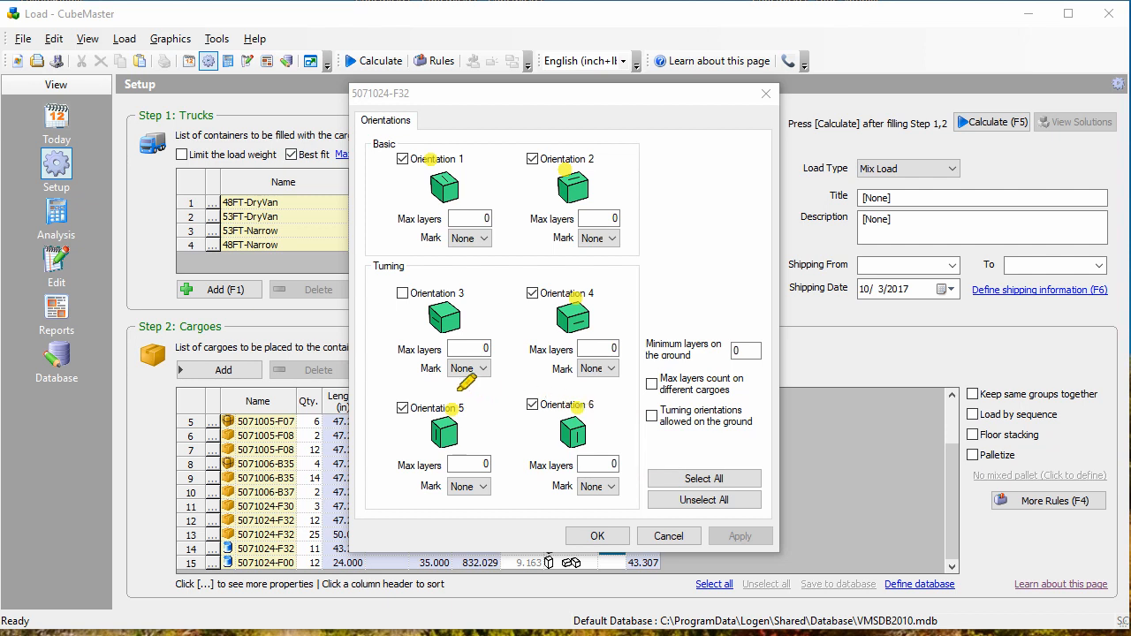
drag(390, 304, 477, 306)
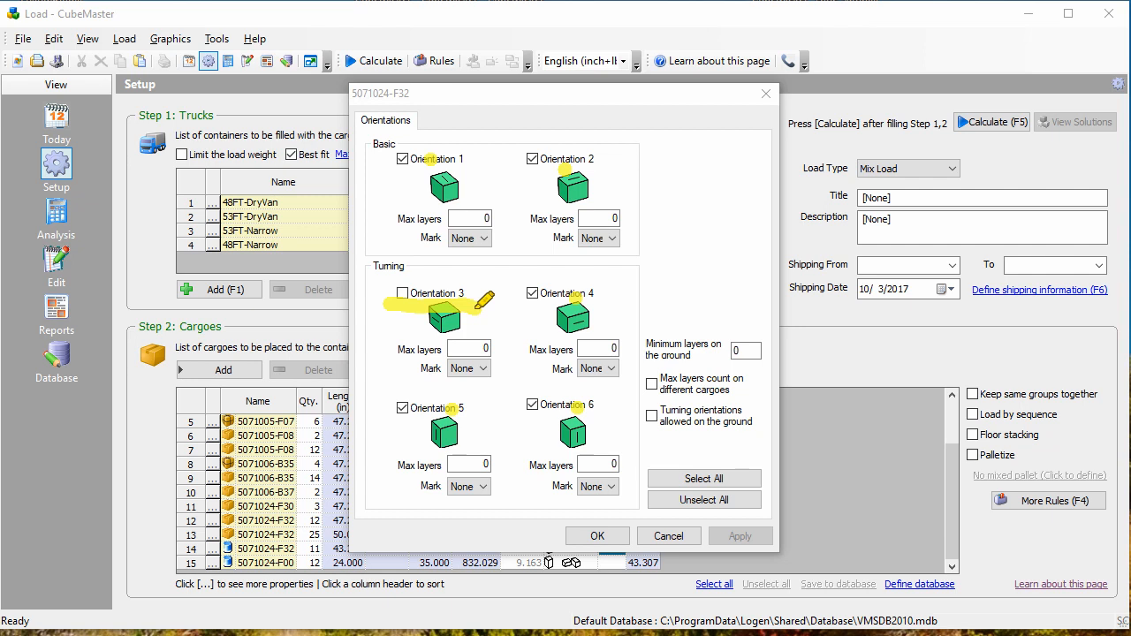
drag(480, 204, 477, 159)
drag(614, 205, 610, 163)
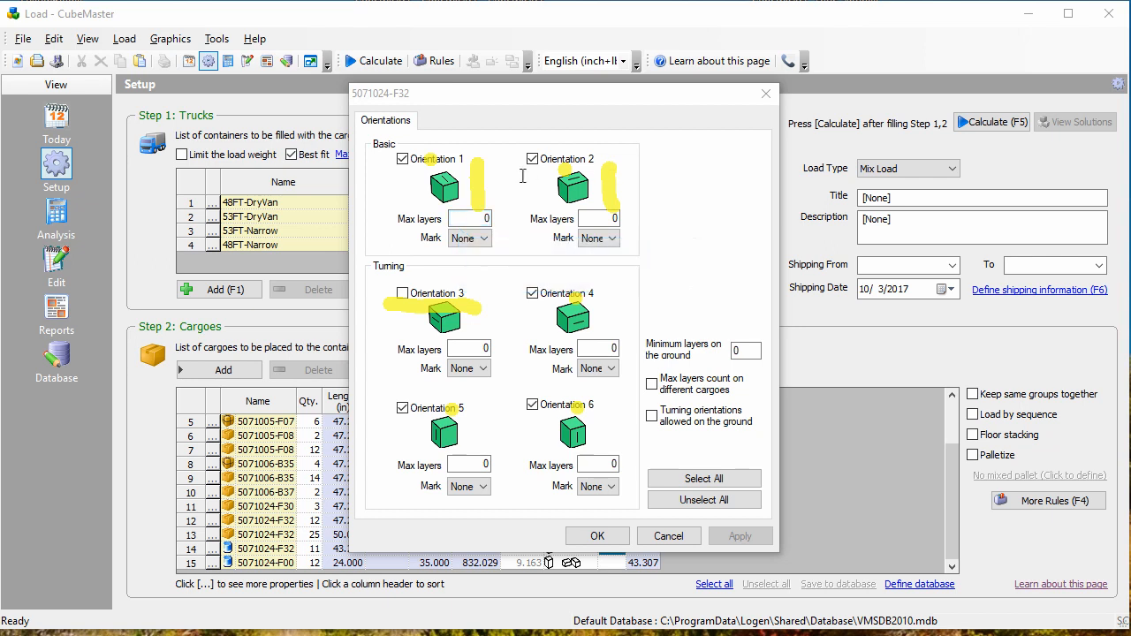
- Set the maximum layers to 5 for Orientation 1 and to 4 for Orientation 2
double_click(459, 223)
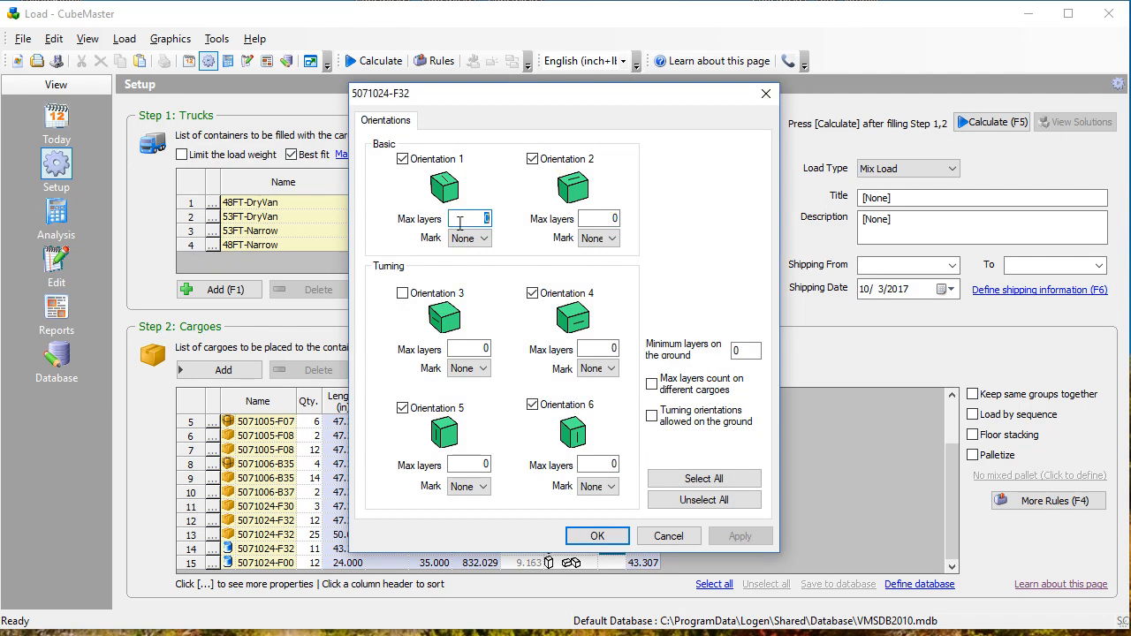
text(5)
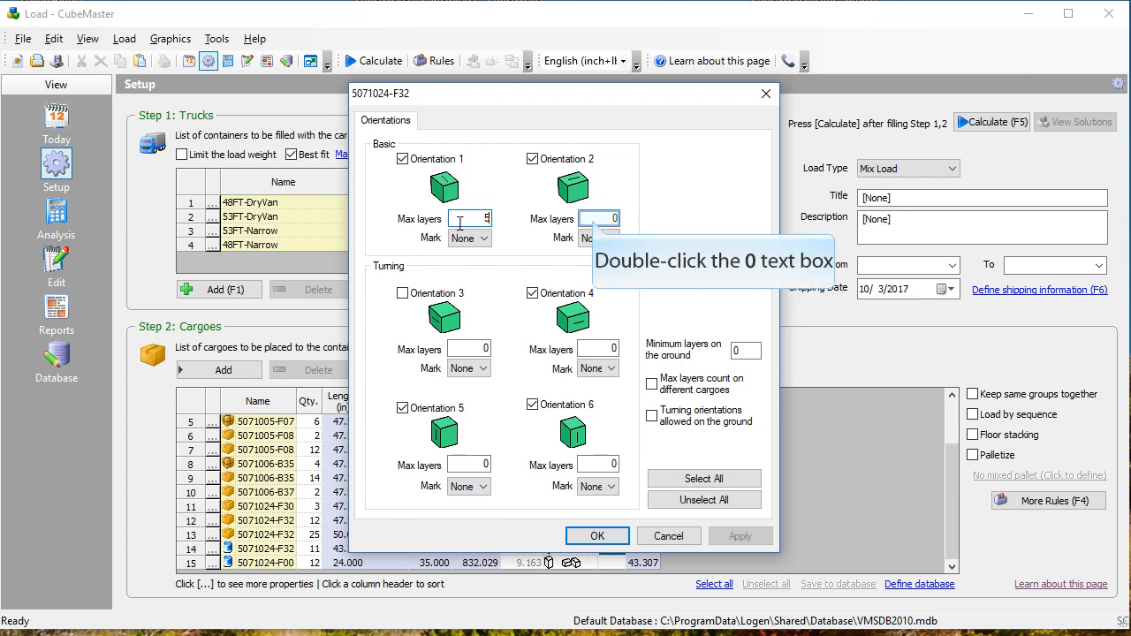
double_click(593, 220)
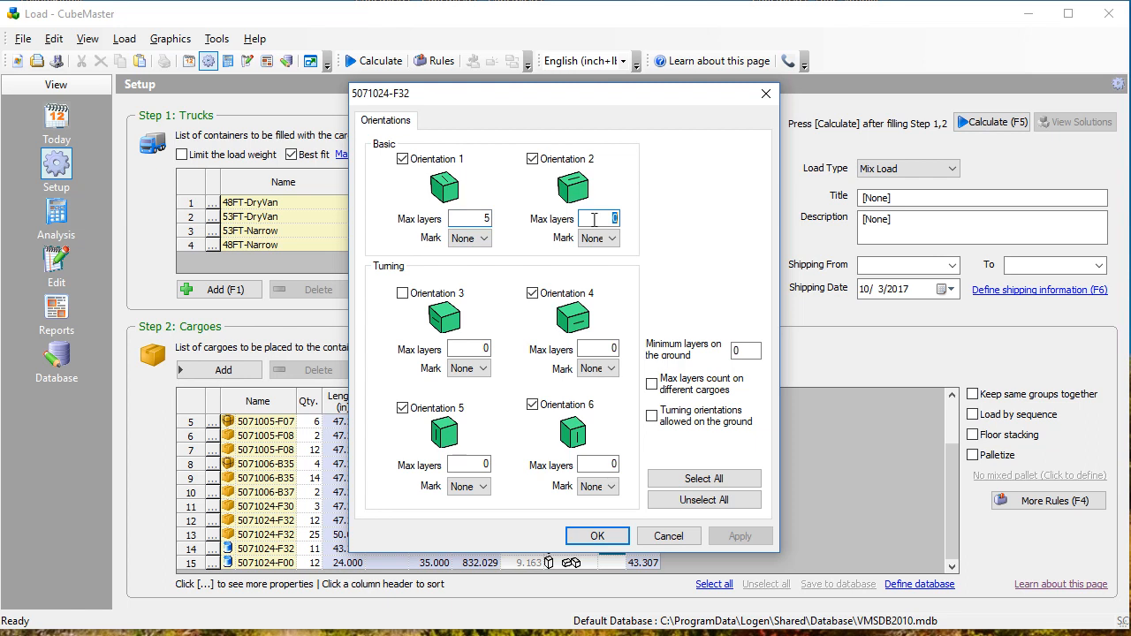
text(4)
- Allow turning orientations on the ground for the cargo and apply the orientation settings
drag(655, 412, 749, 426)
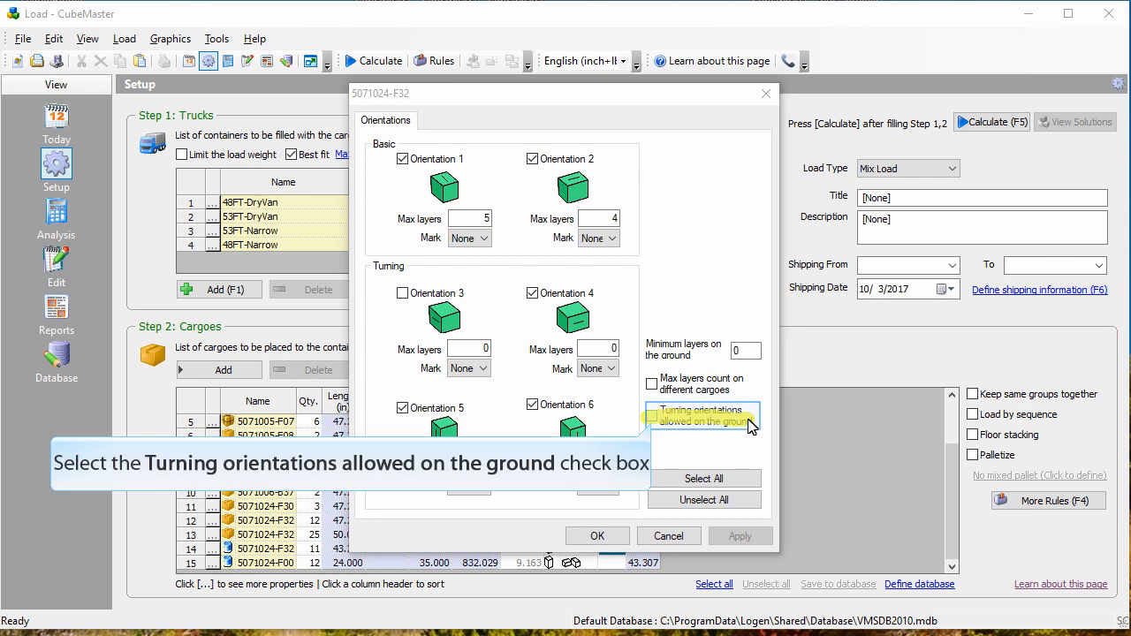
click(653, 420)
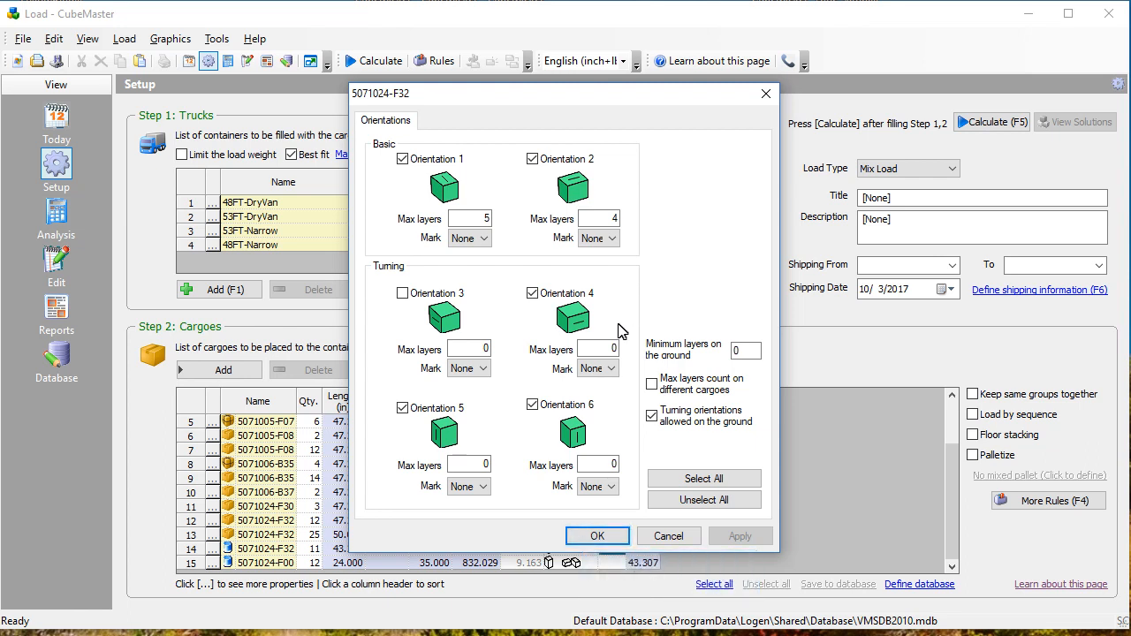
click(590, 536)
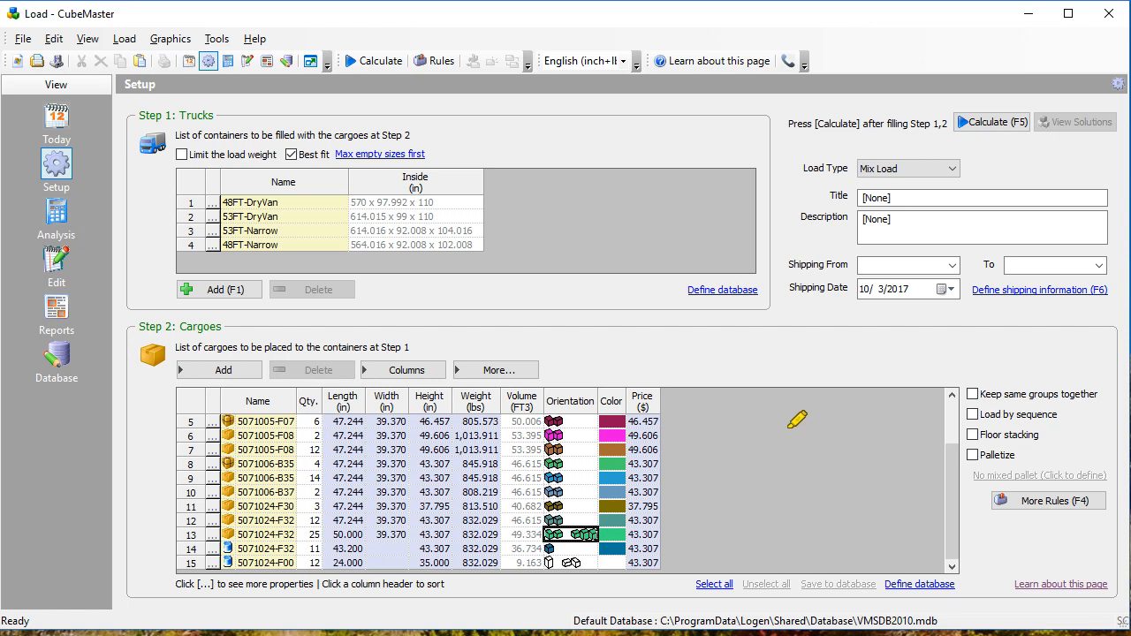
- Rename the cargo list's Name column header to "SKU #" in the cargo header texts
drag(640, 388, 634, 563)
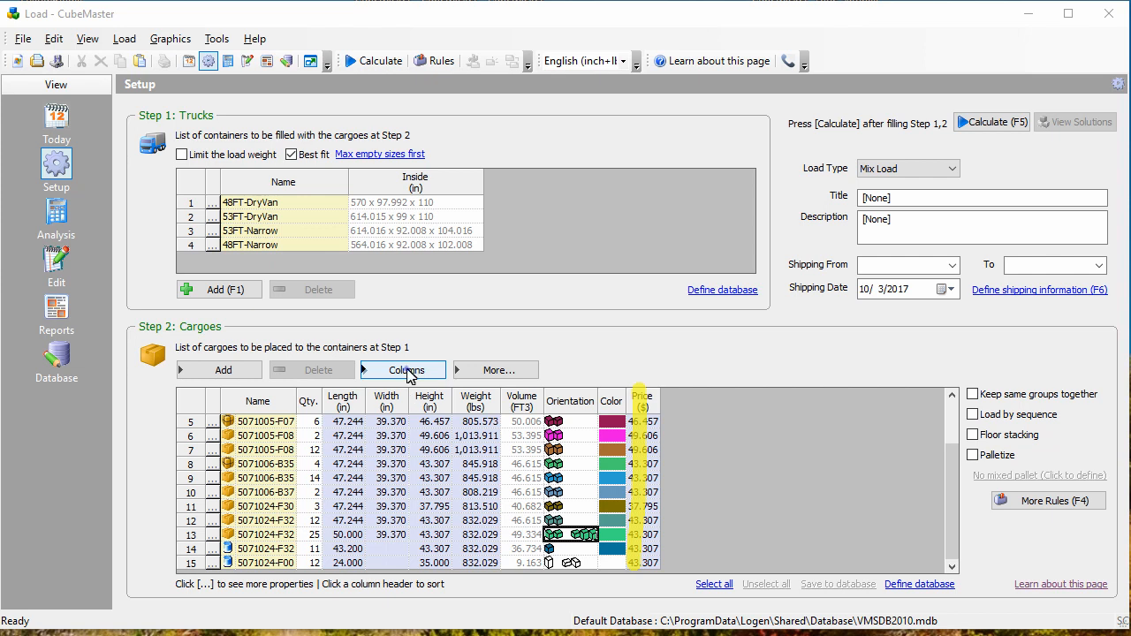
click(408, 372)
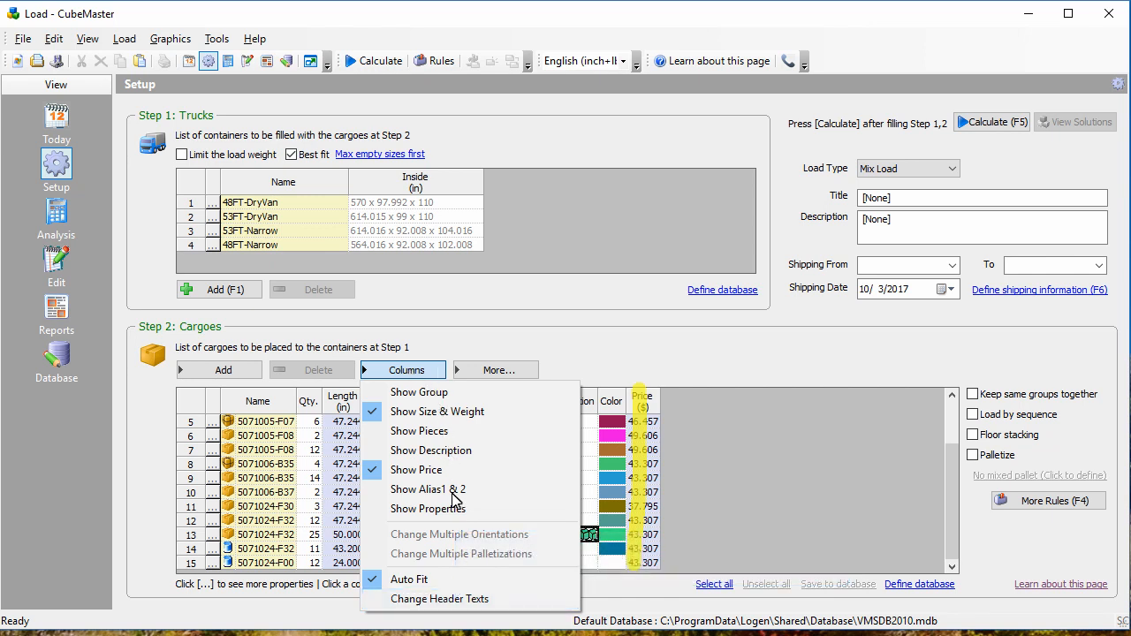
click(439, 598)
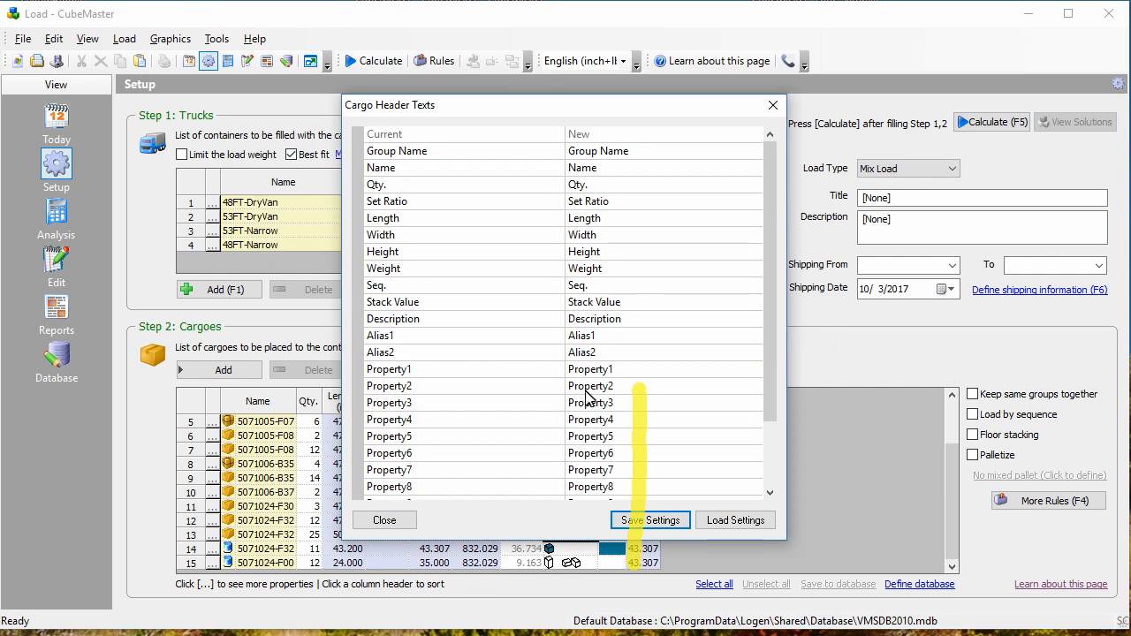
drag(576, 110, 860, 51)
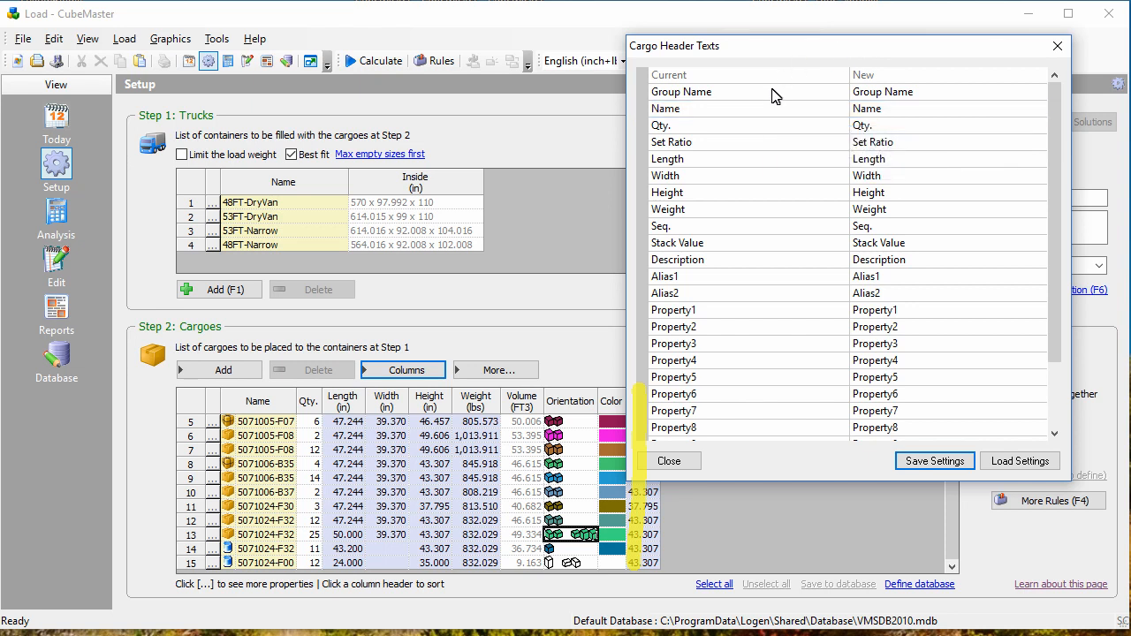
double_click(768, 117)
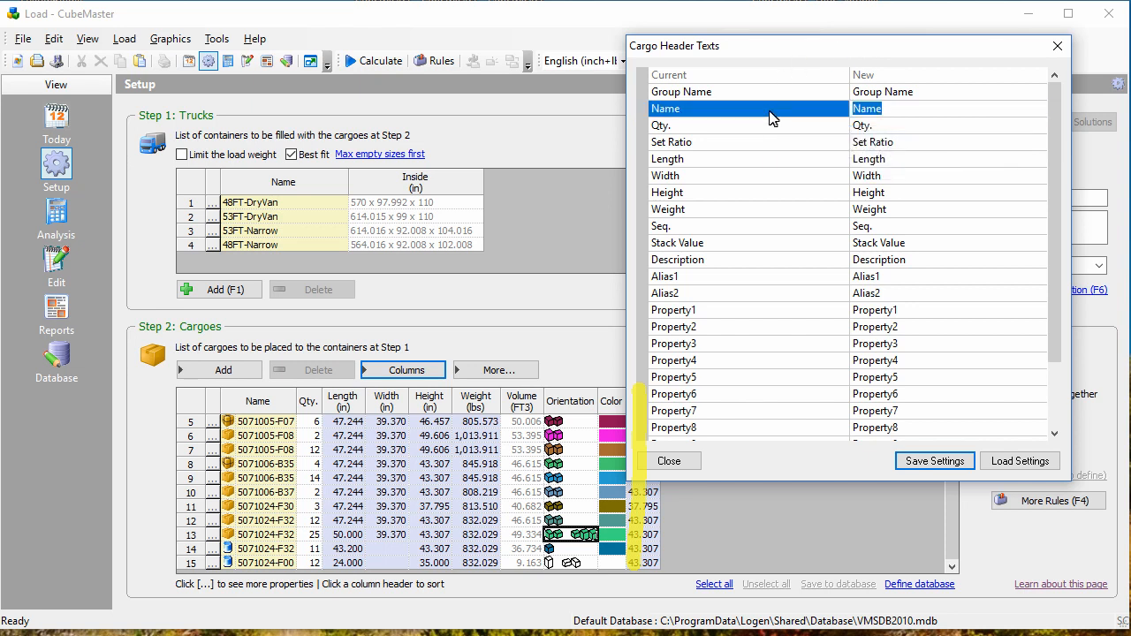
text(SKU #)
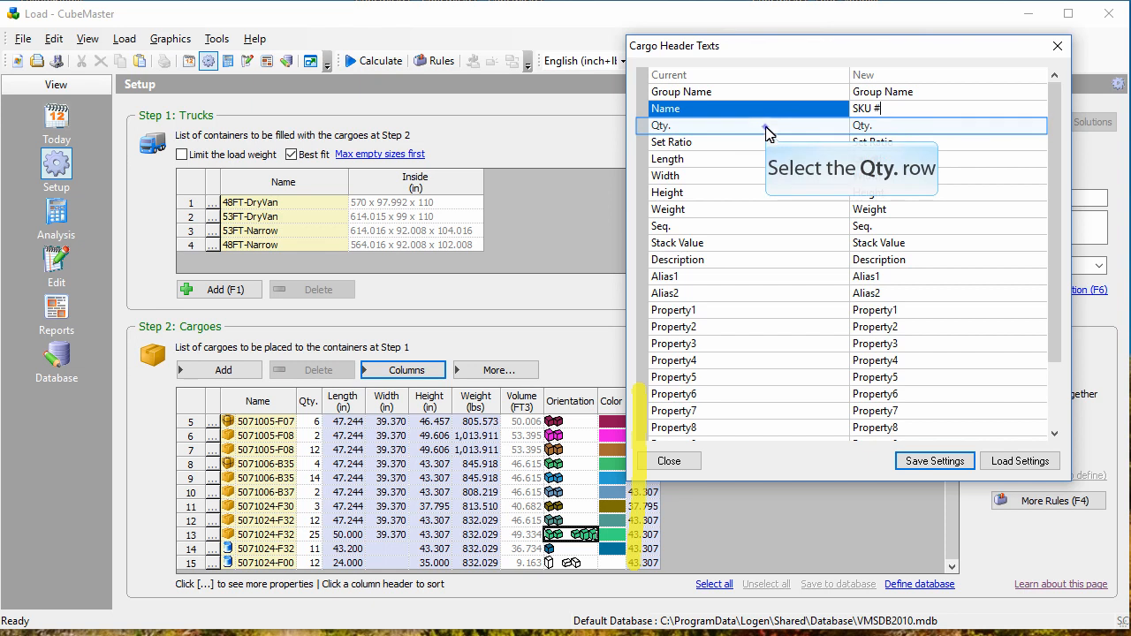
click(766, 126)
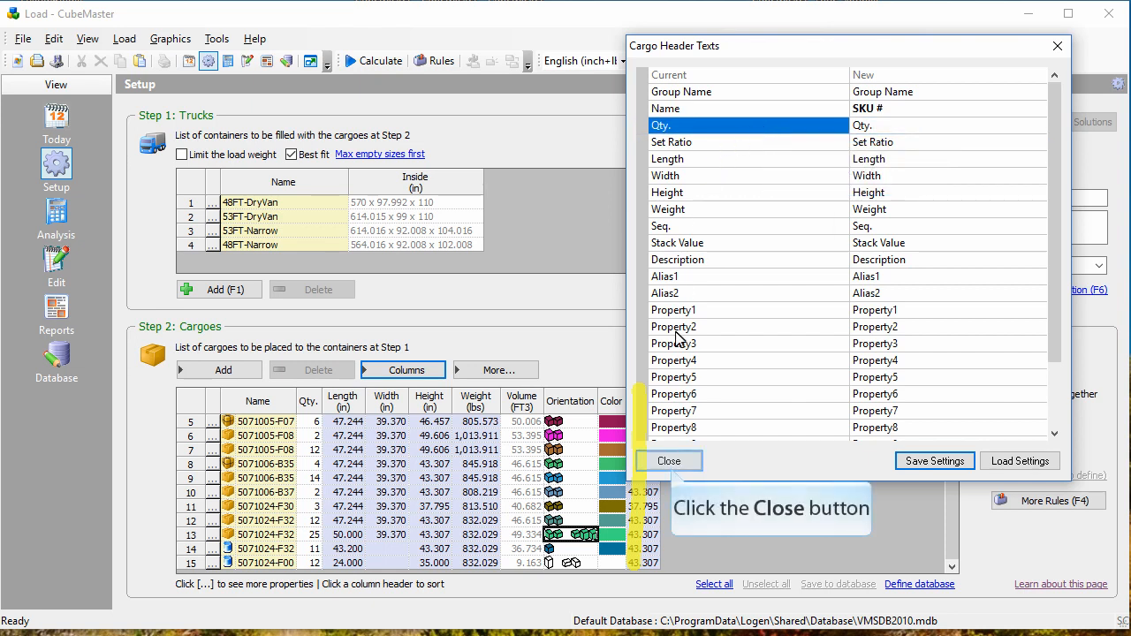
click(669, 460)
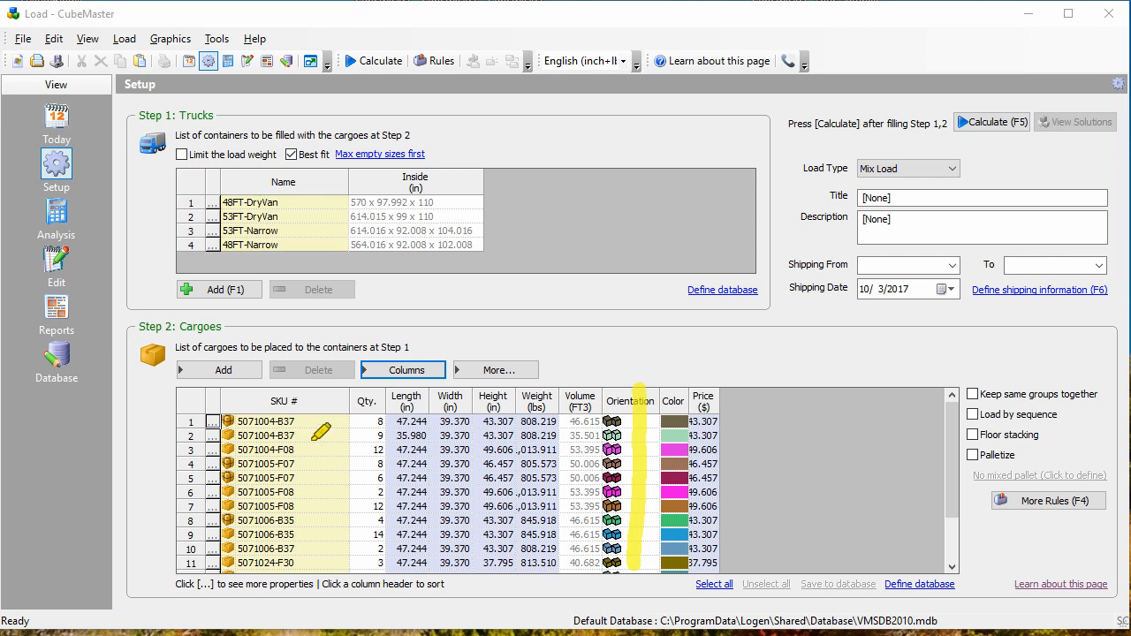
drag(261, 404, 321, 393)
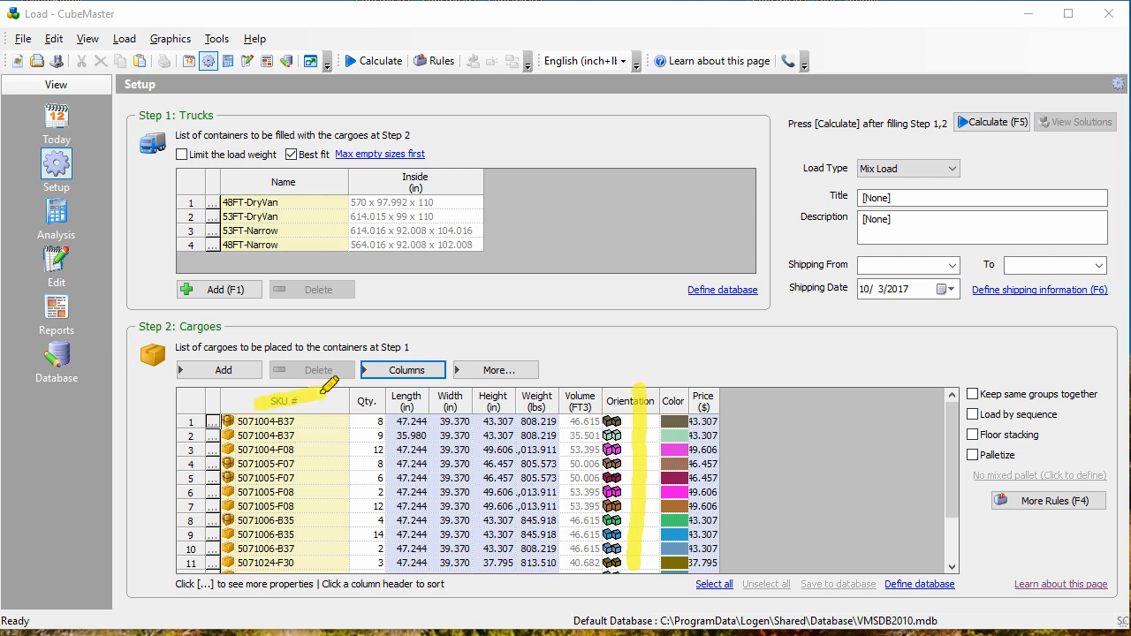
key(Escape)
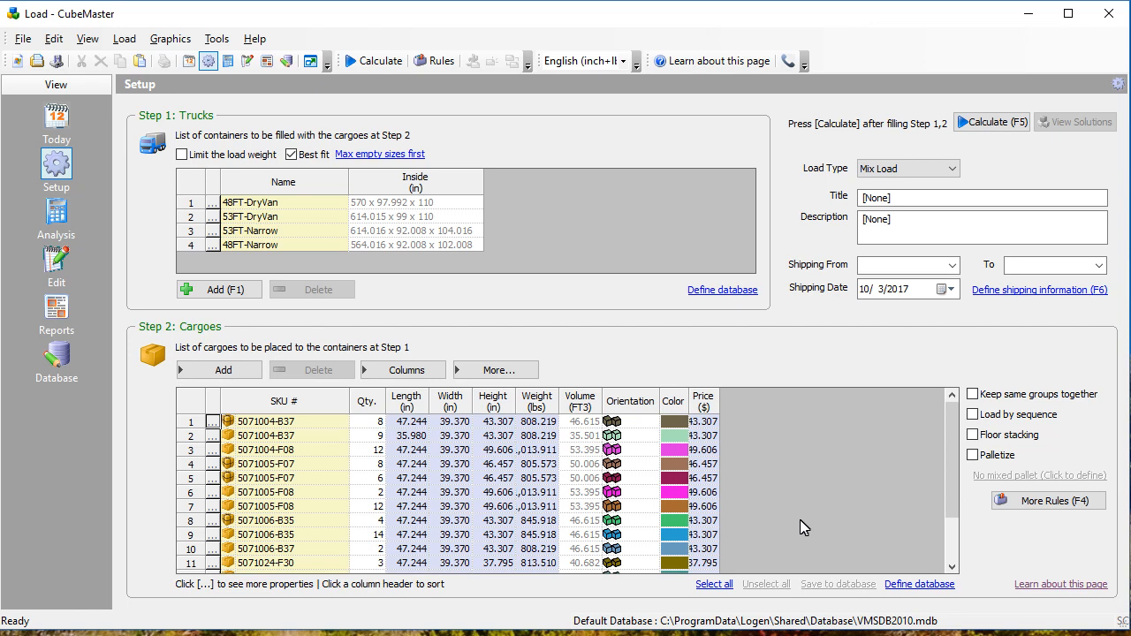
- Review the cargo list from first to last row and calculate the load
scroll(805, 487, down, 2)
scroll(804, 479, up, 2)
scroll(804, 480, down, 2)
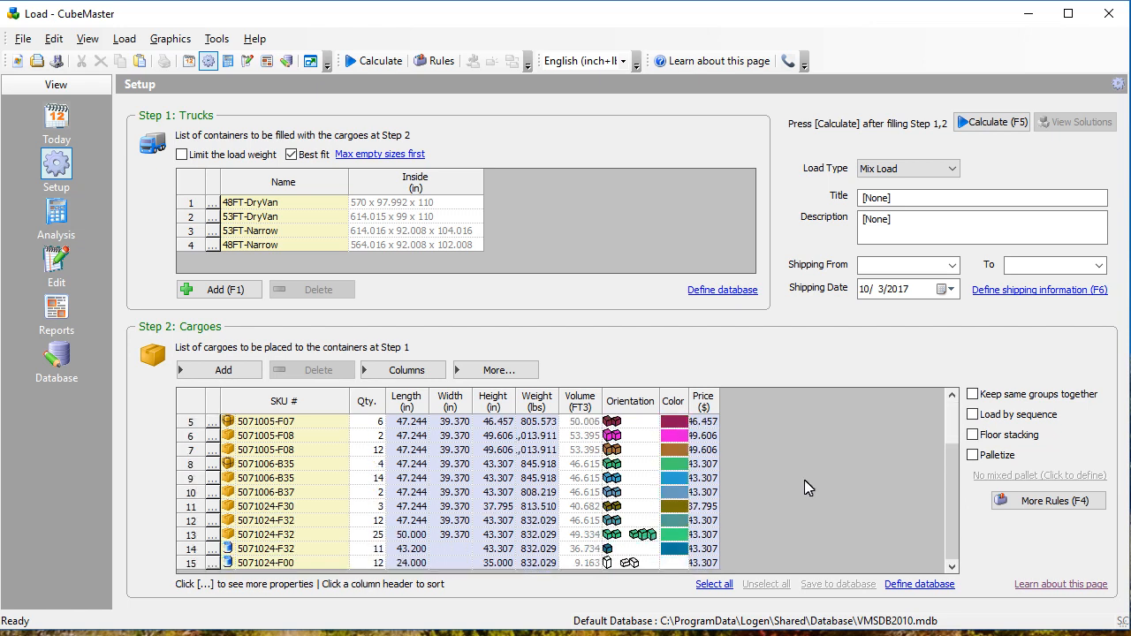
scroll(804, 480, up, 2)
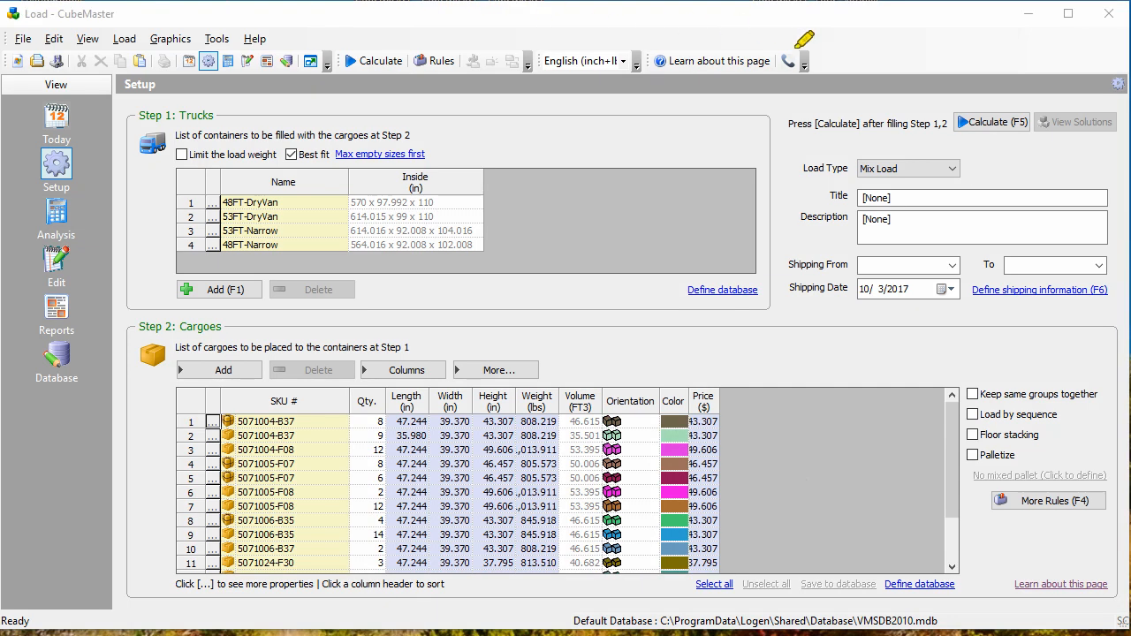
click(990, 129)
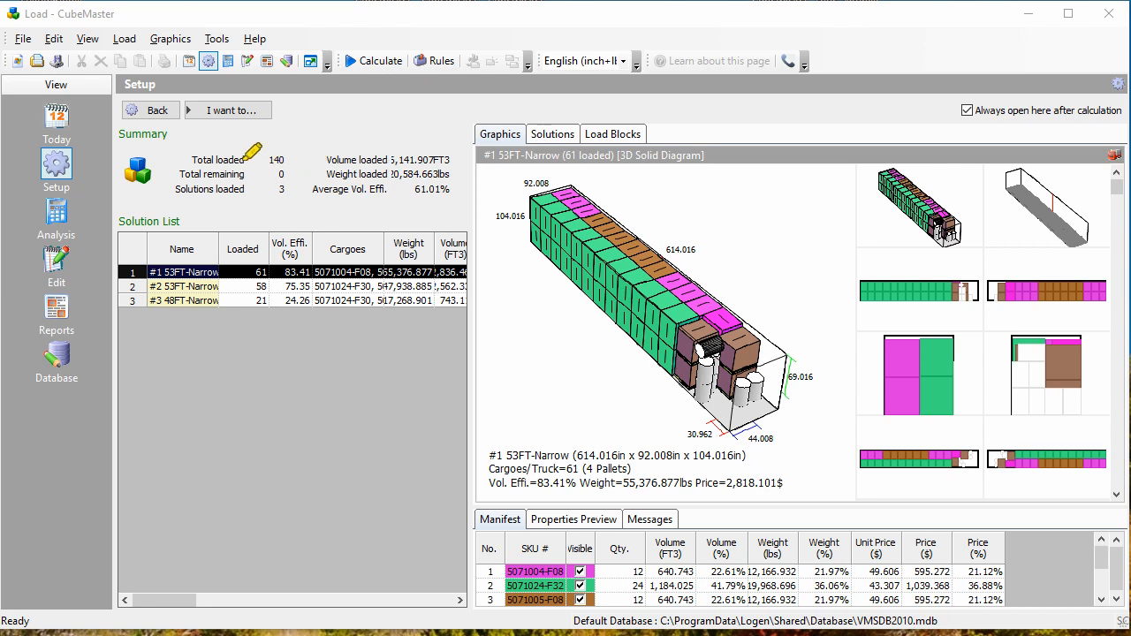
drag(244, 159, 297, 158)
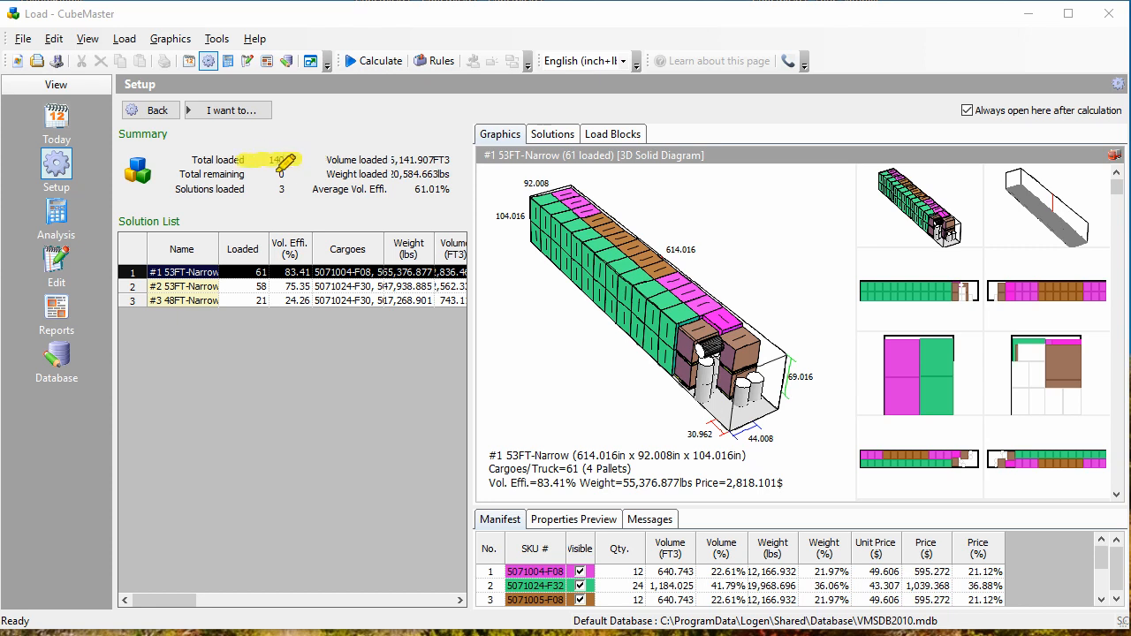
drag(270, 195, 302, 196)
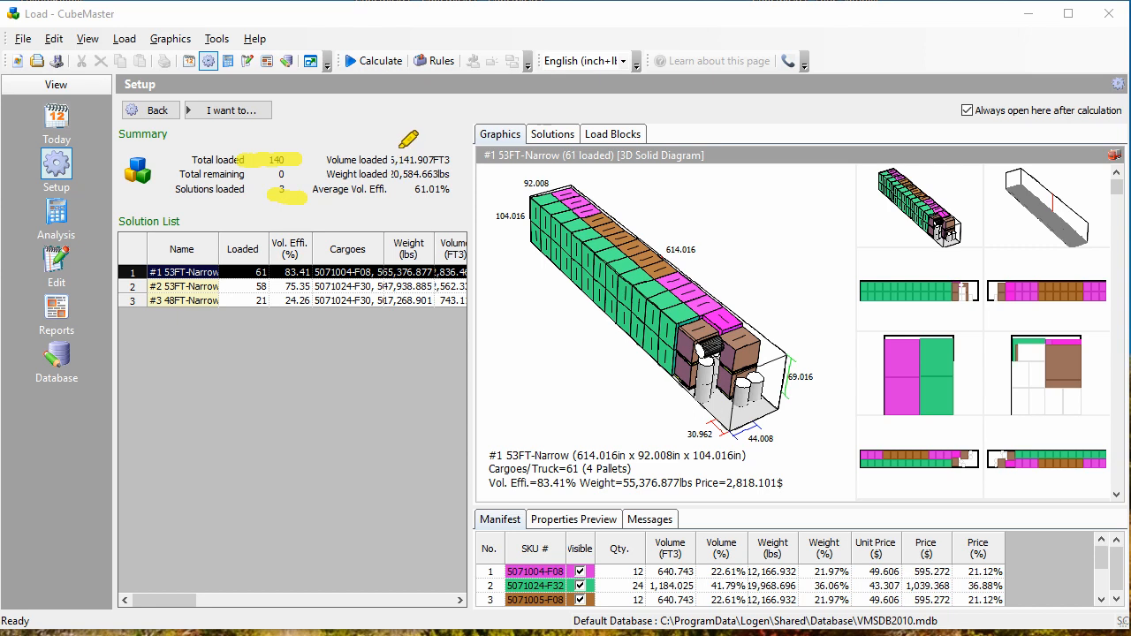
mouse_move(400, 147)
mouse_down()
mouse_move(373, 148)
mouse_move(341, 190)
mouse_move(464, 209)
mouse_move(456, 145)
mouse_move(407, 142)
mouse_up()
key(Escape)
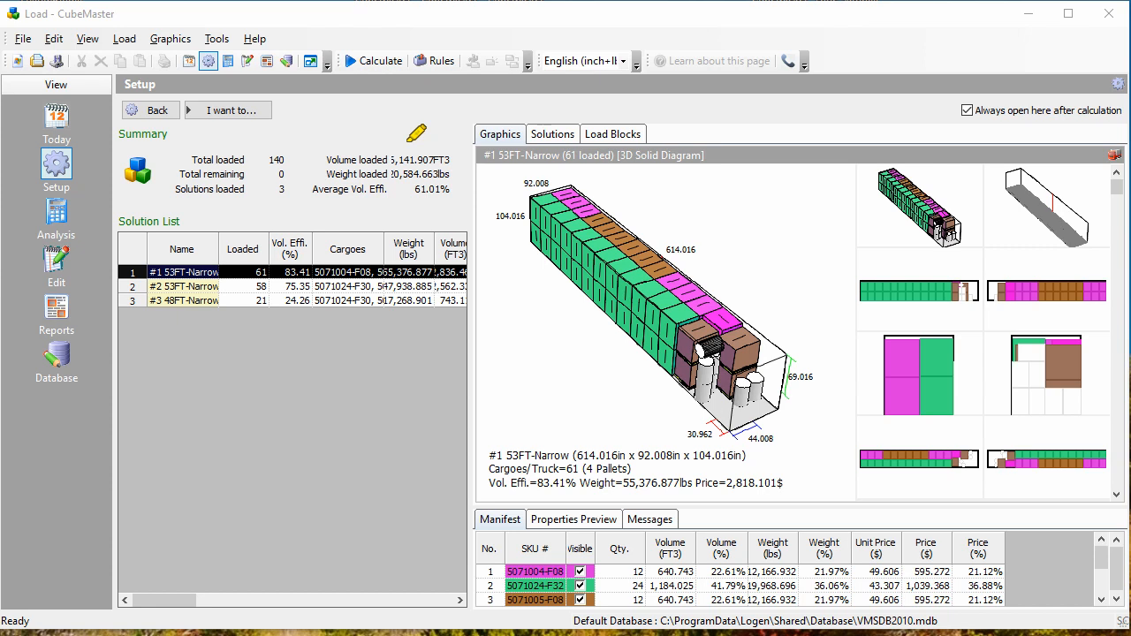
drag(118, 224, 236, 218)
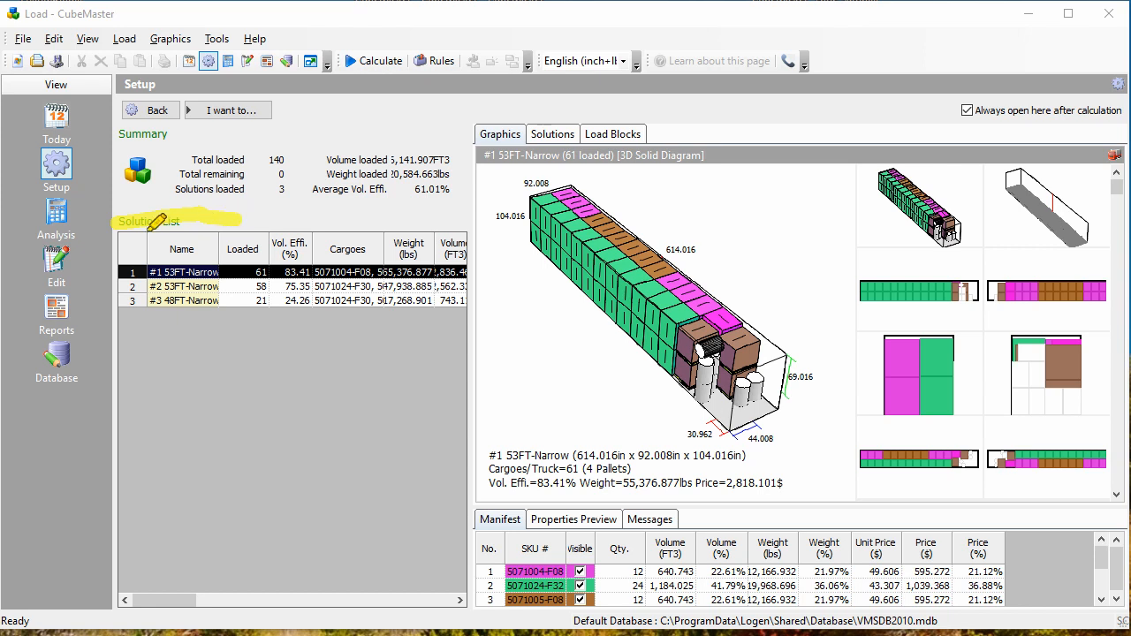
mouse_move(117, 268)
mouse_down()
mouse_move(147, 283)
mouse_move(141, 301)
mouse_up()
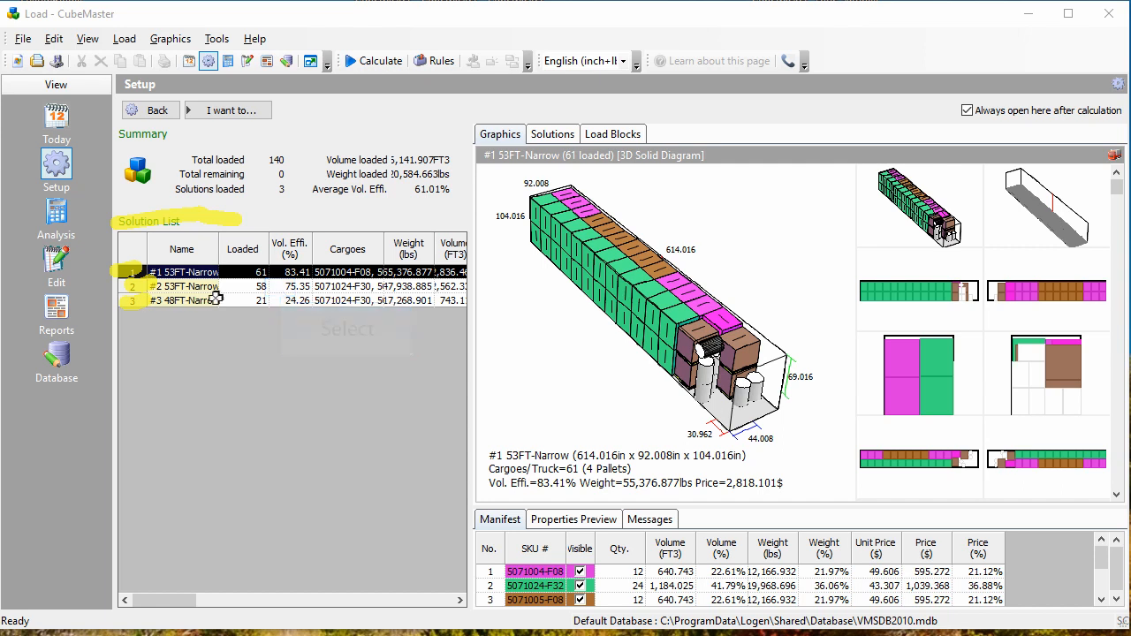
- Compare the load diagrams and manifests of the three trucks in the Solution List, ending on the first 53FT-Narrow
click(280, 287)
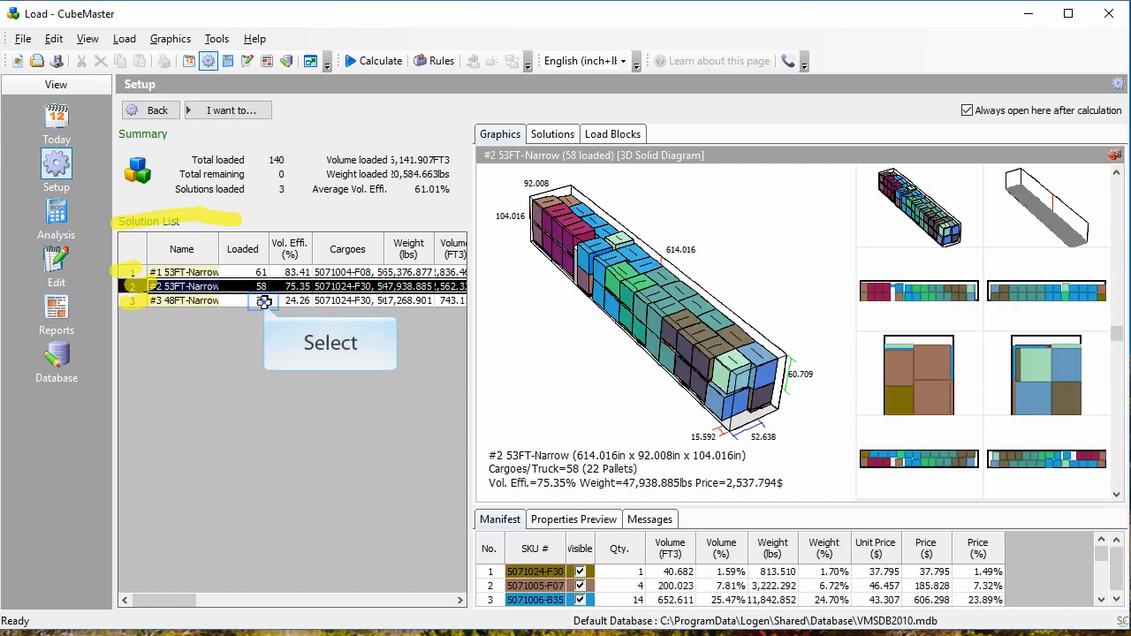
click(276, 300)
click(277, 272)
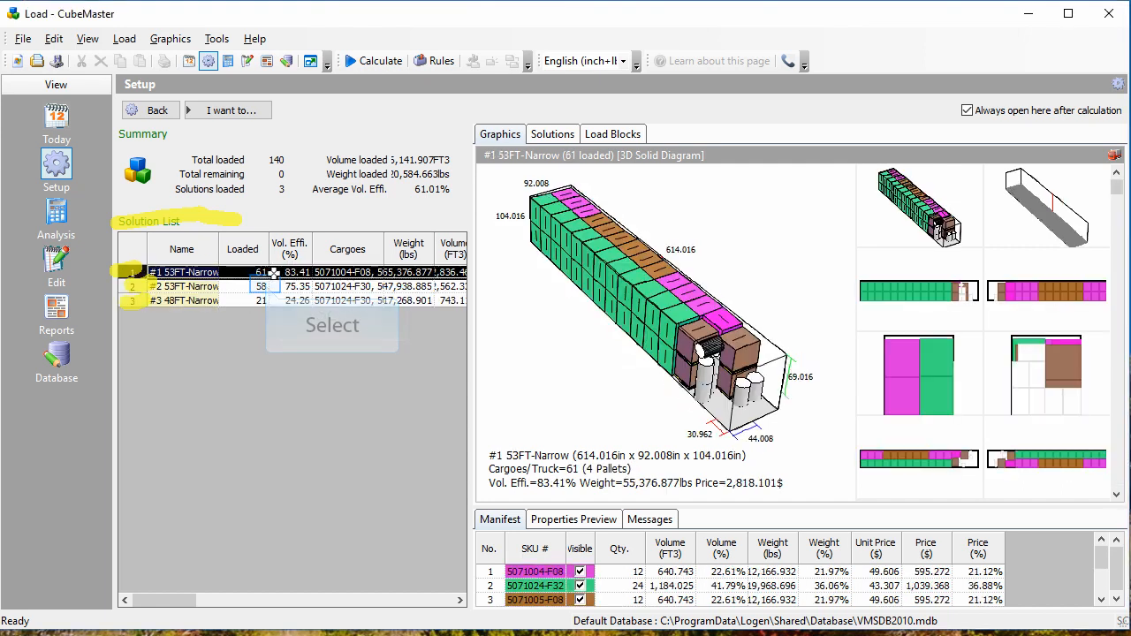
click(265, 285)
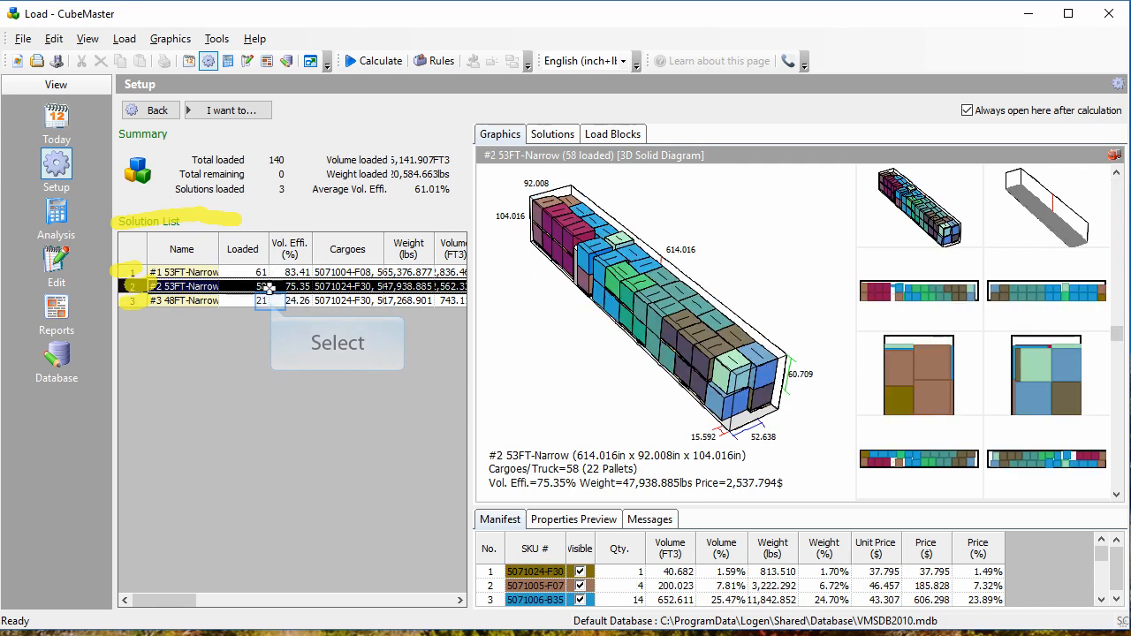
click(279, 300)
click(287, 286)
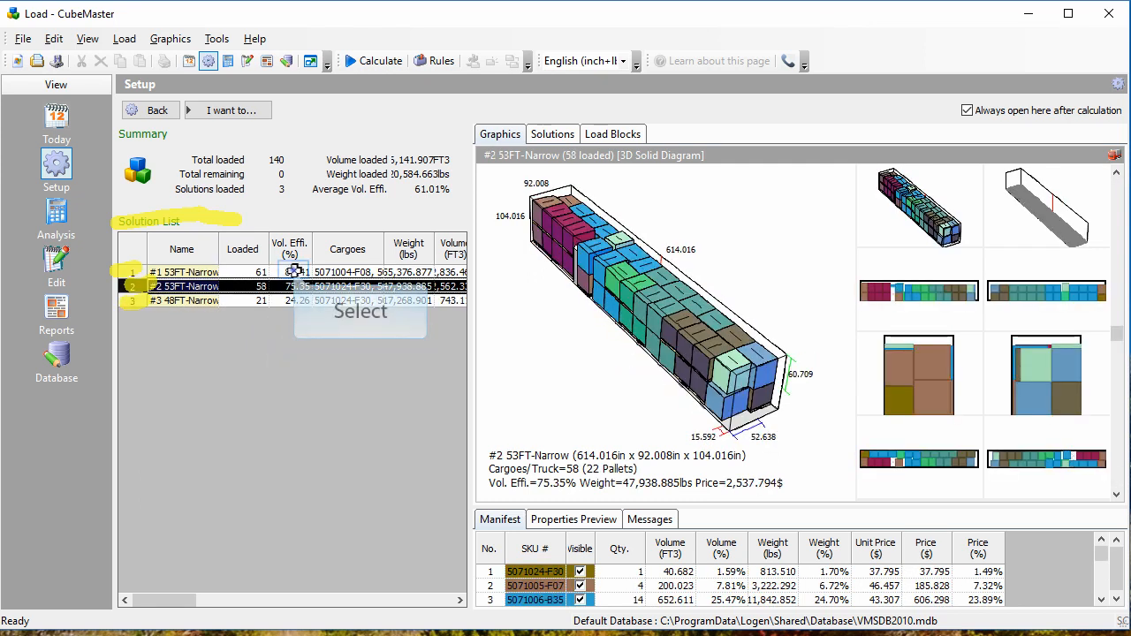
click(299, 272)
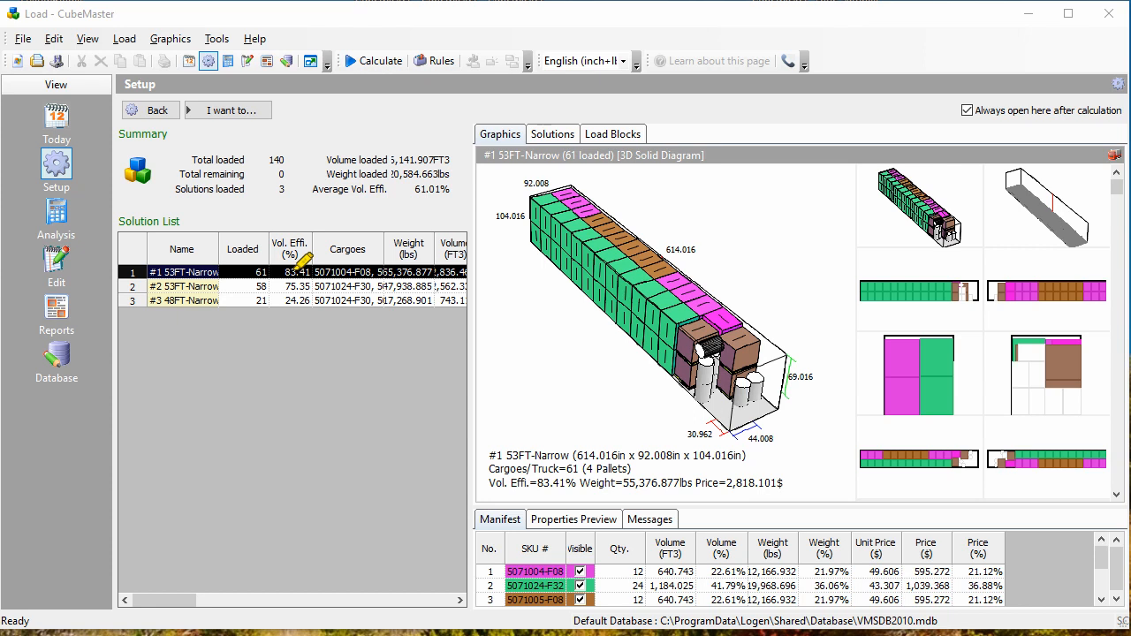
mouse_move(469, 125)
mouse_down()
mouse_move(486, 505)
mouse_move(768, 517)
mouse_up()
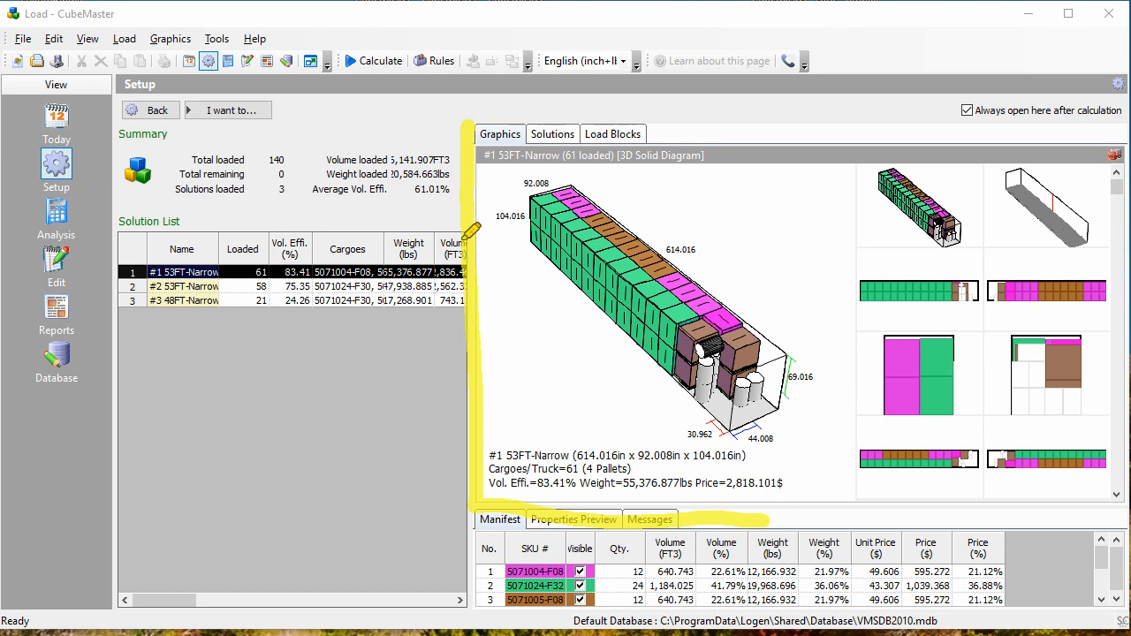
mouse_move(450, 113)
mouse_down()
mouse_move(1035, 130)
mouse_move(1126, 218)
mouse_move(1127, 316)
mouse_move(742, 534)
mouse_up()
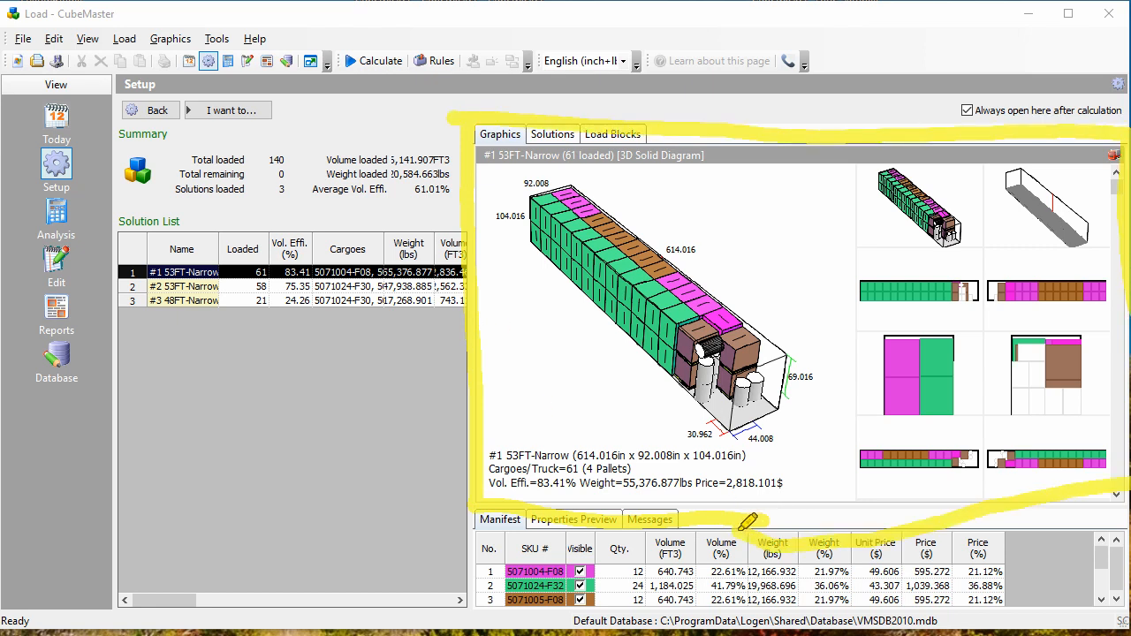
mouse_move(177, 237)
mouse_down()
mouse_move(185, 300)
mouse_move(243, 253)
mouse_up()
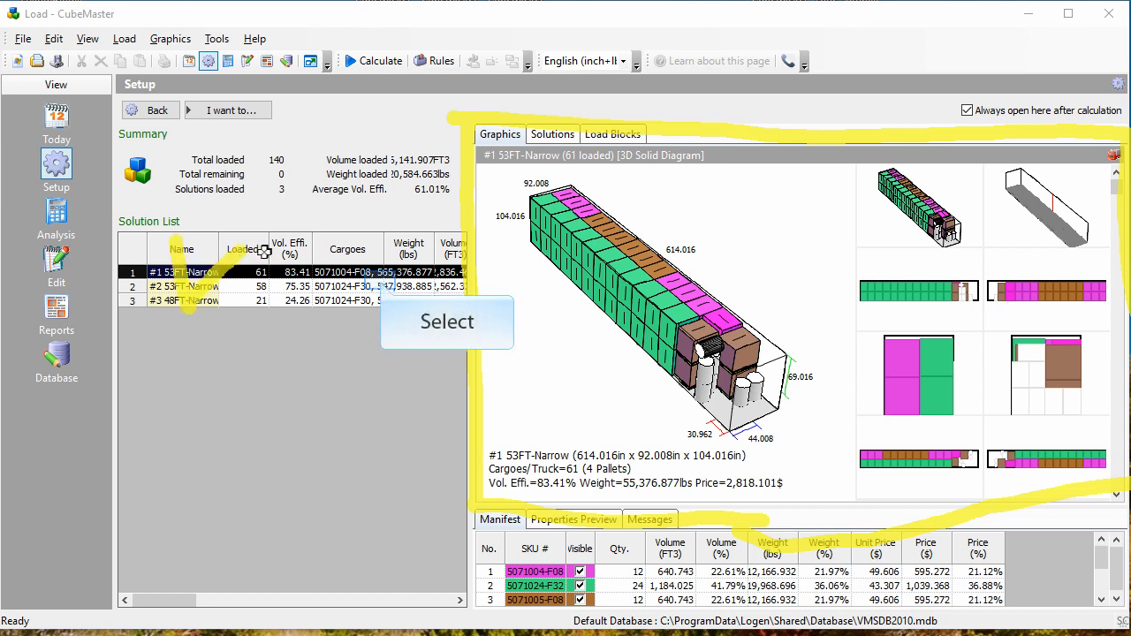
- Switch repeatedly between the three solutions to compare their 3D diagrams and manifests, finishing on #1 53FT-Narrow
click(356, 286)
click(355, 300)
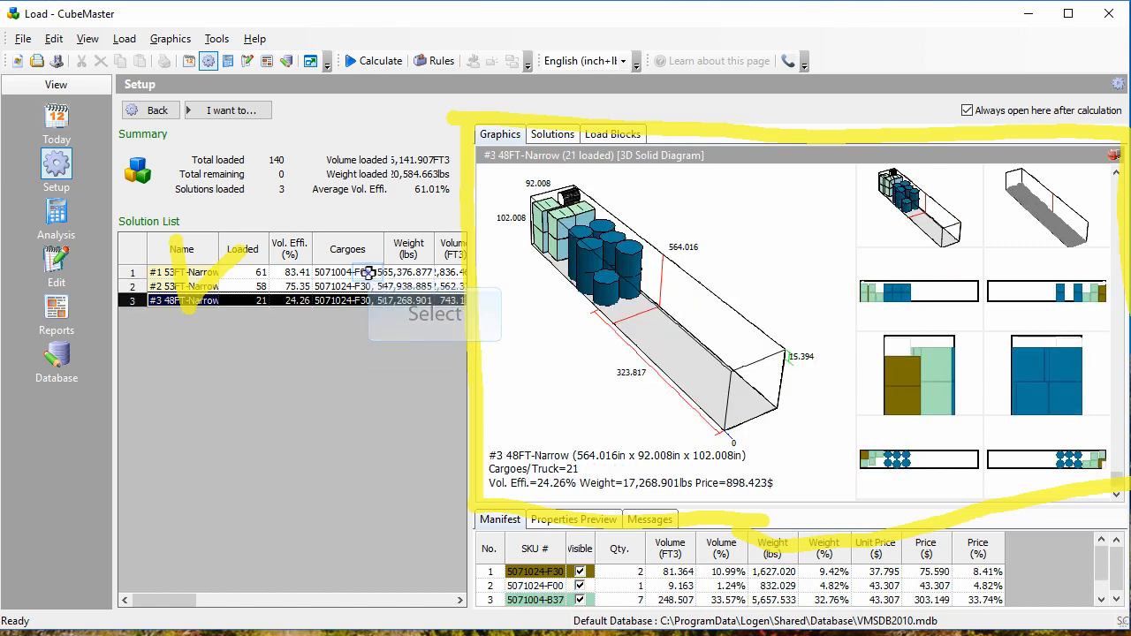
click(357, 272)
click(358, 286)
click(357, 300)
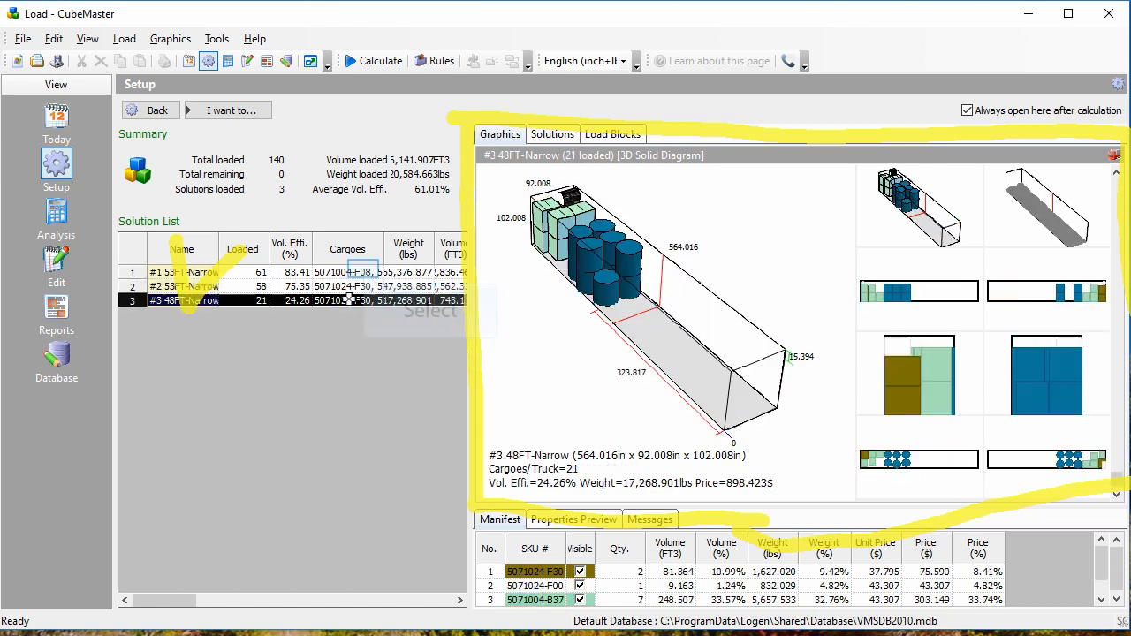
click(358, 272)
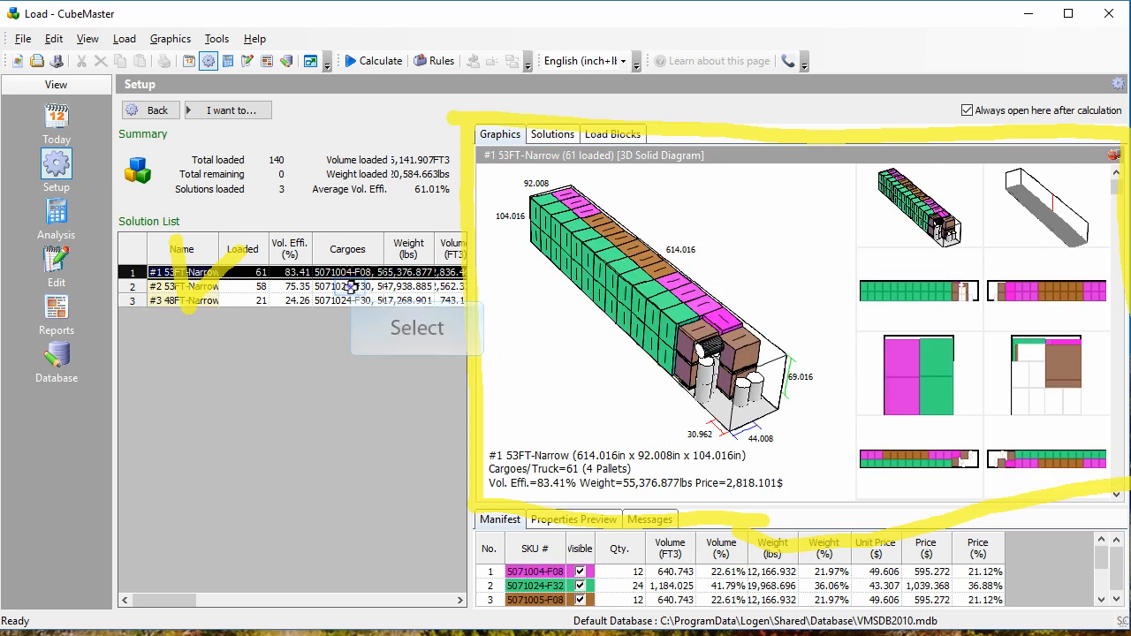
click(346, 286)
click(342, 300)
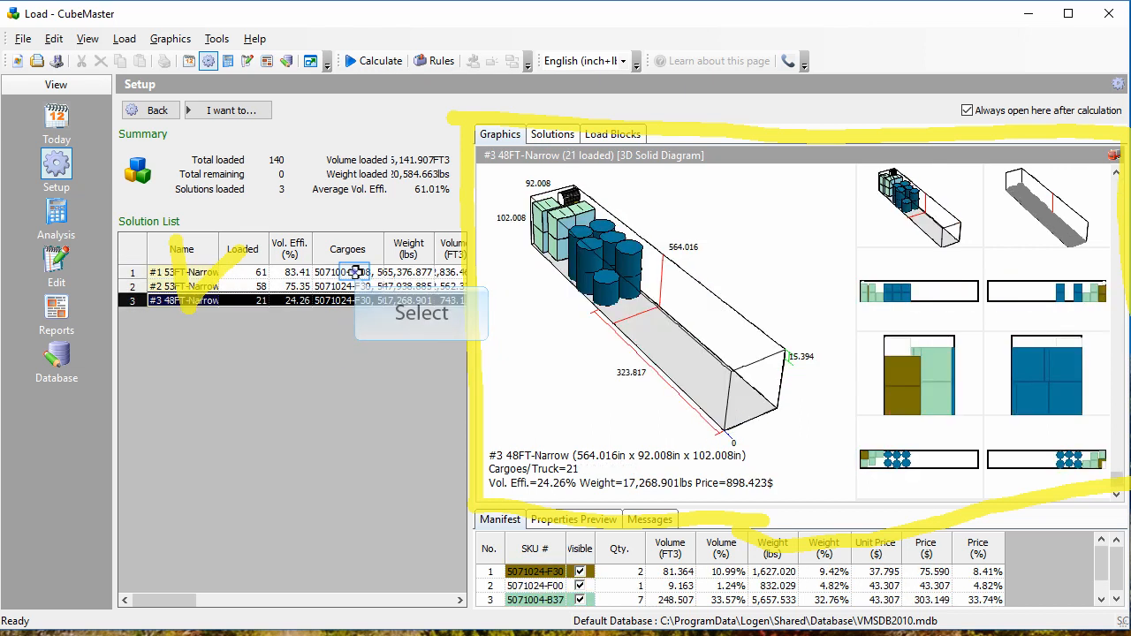
click(360, 272)
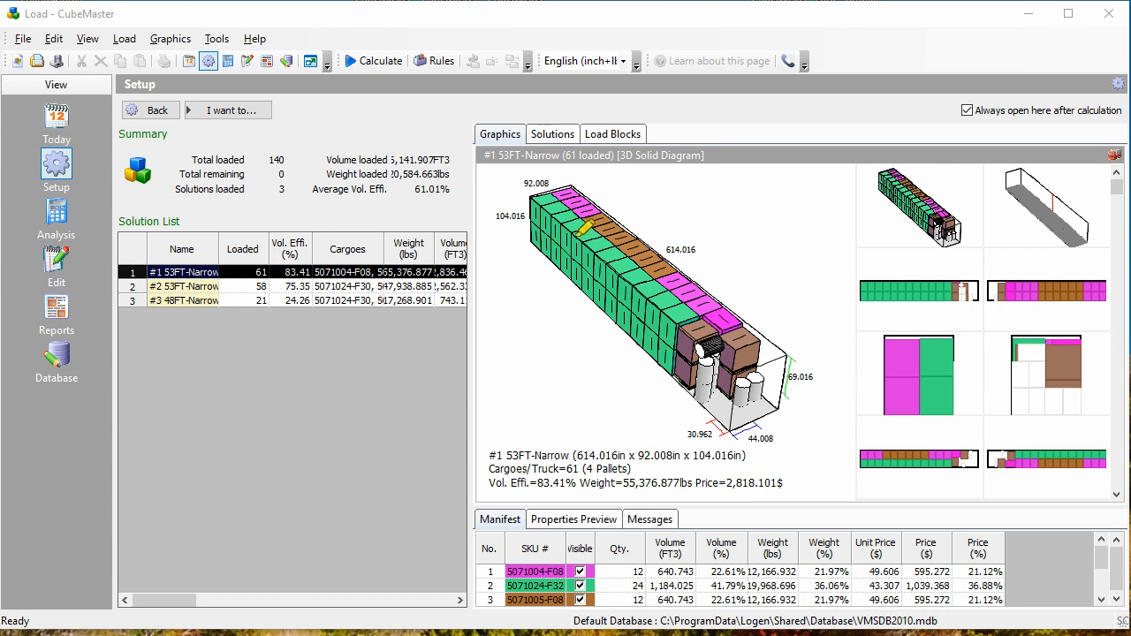
drag(624, 165, 697, 162)
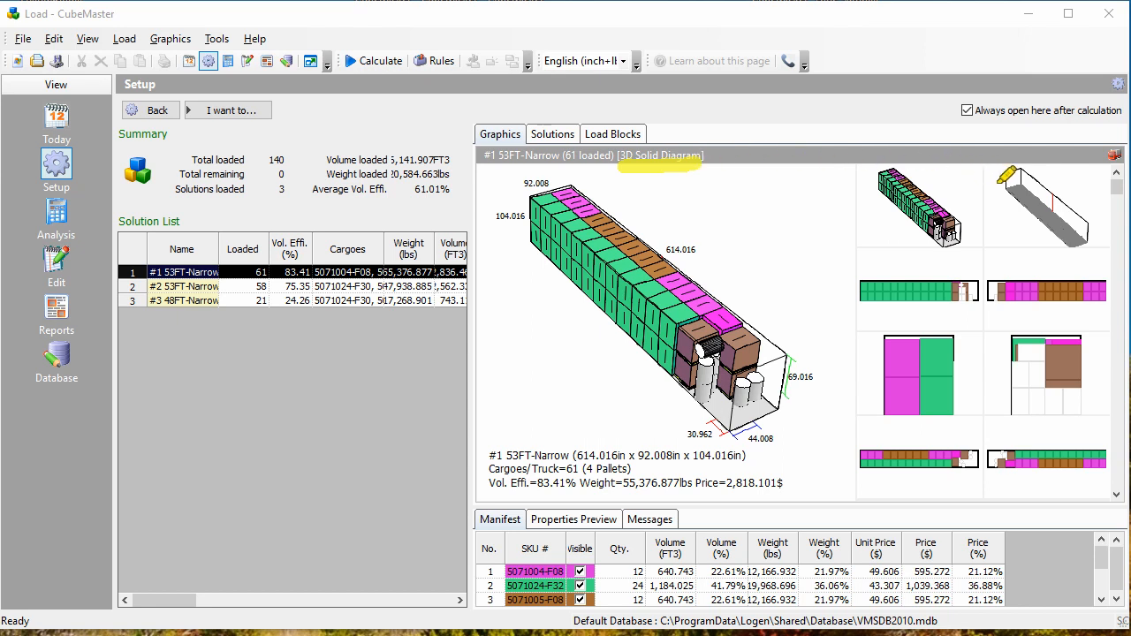
mouse_move(1009, 198)
mouse_down()
mouse_move(1033, 231)
mouse_move(1113, 201)
mouse_up()
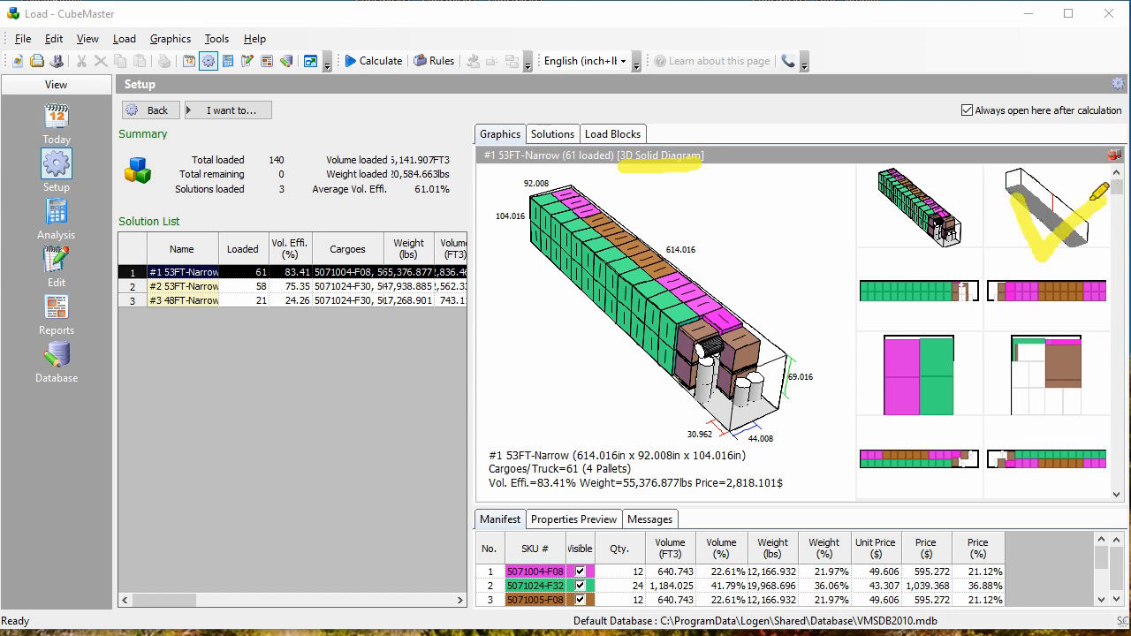
mouse_move(900, 270)
mouse_down()
mouse_move(921, 315)
mouse_move(961, 276)
mouse_up()
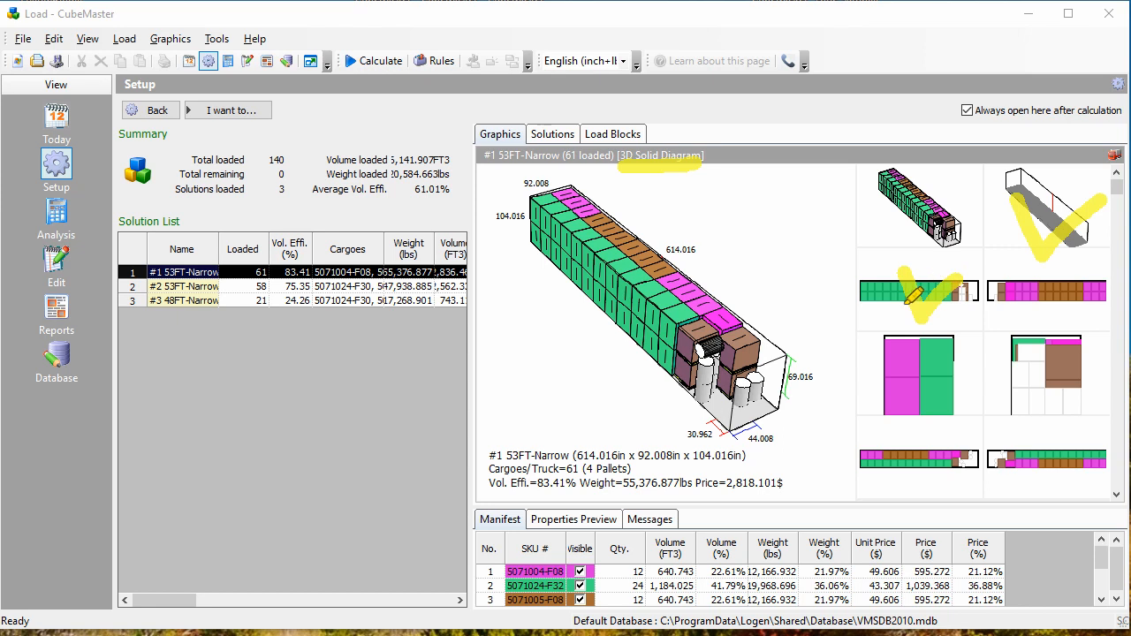
mouse_move(888, 357)
mouse_down()
mouse_move(926, 364)
mouse_move(949, 345)
mouse_up()
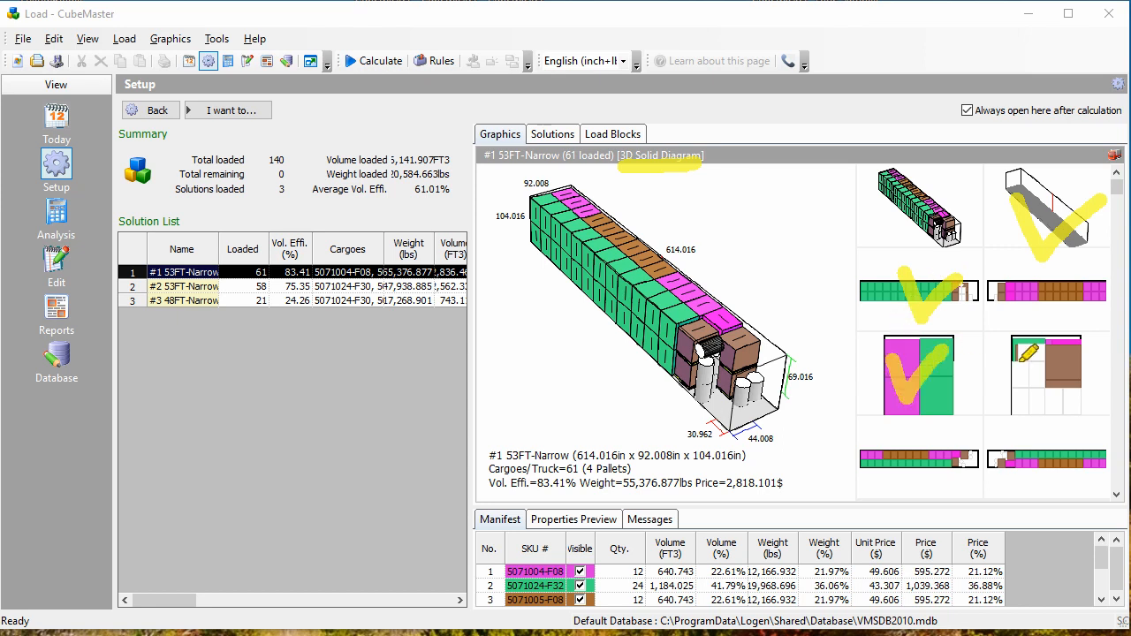
drag(1028, 383, 1080, 347)
mouse_move(900, 440)
mouse_down()
mouse_move(915, 470)
mouse_move(963, 427)
mouse_move(1076, 429)
mouse_move(1089, 417)
mouse_up()
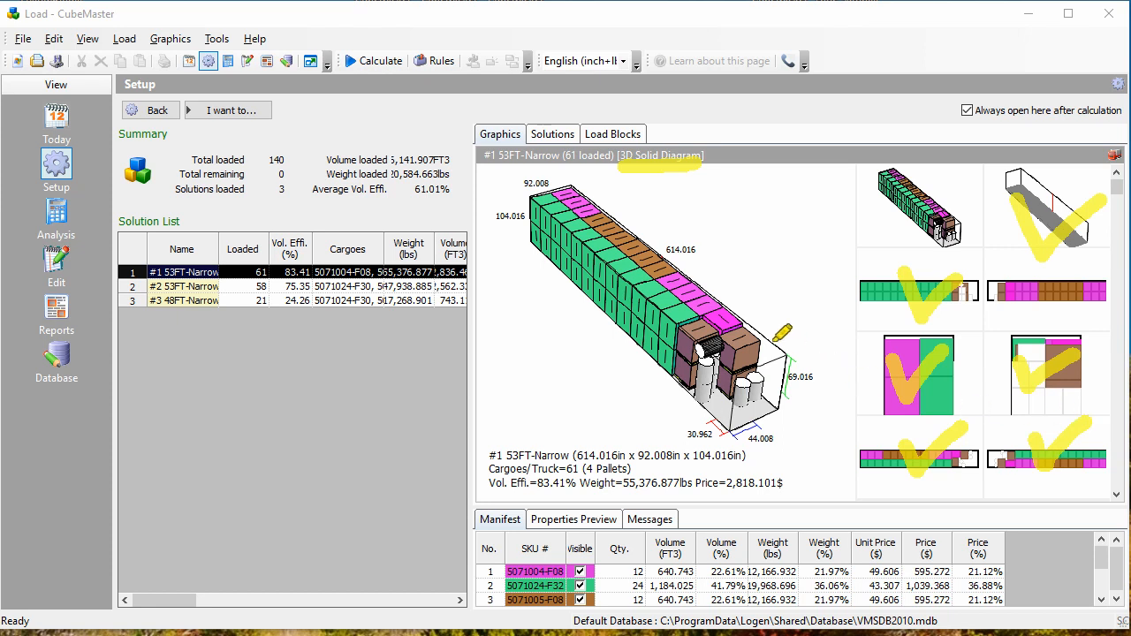
drag(725, 220, 784, 228)
key(Escape)
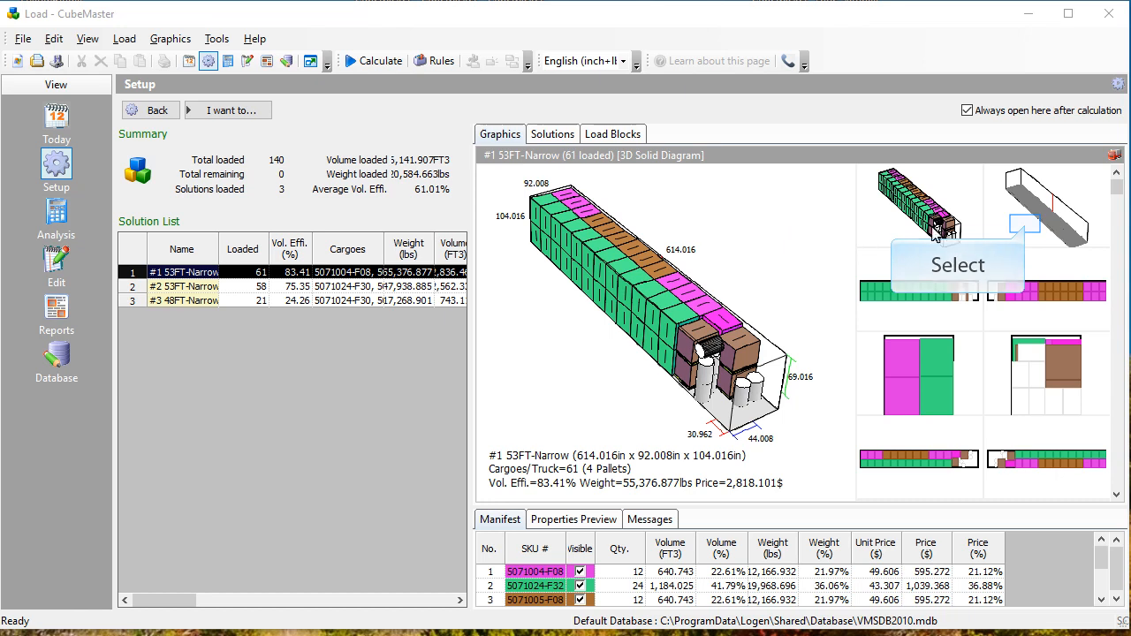
- View the first truck's 3D weight distribution and its left, right, front, rear, bottom and top 2D diagrams, ending on the 3D solid diagram
click(1028, 229)
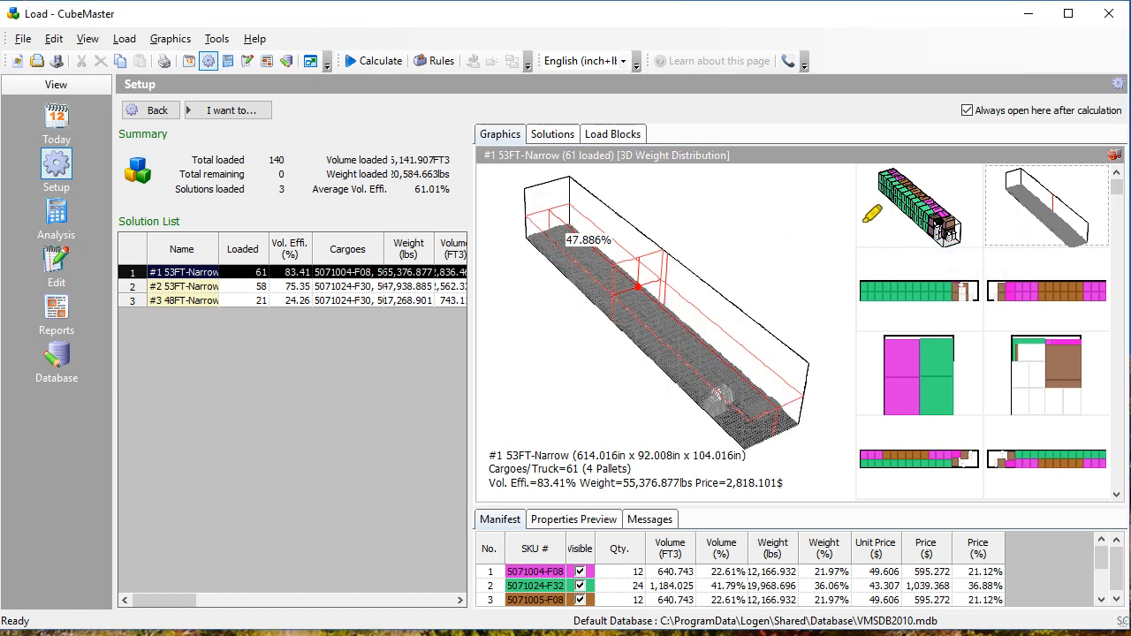
drag(674, 205, 749, 204)
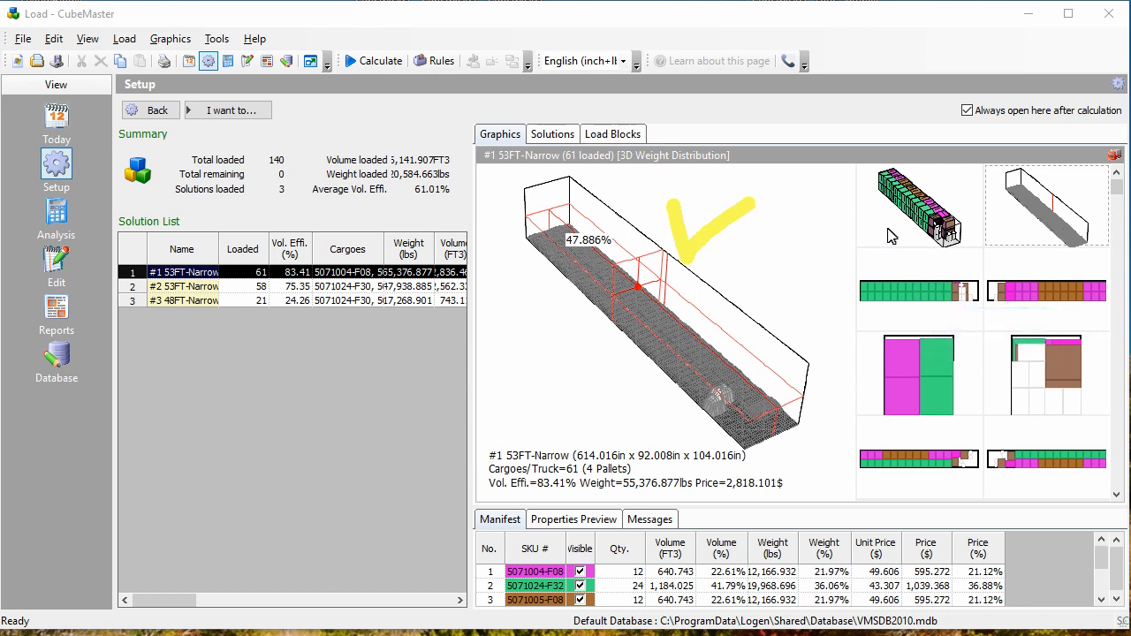
click(927, 300)
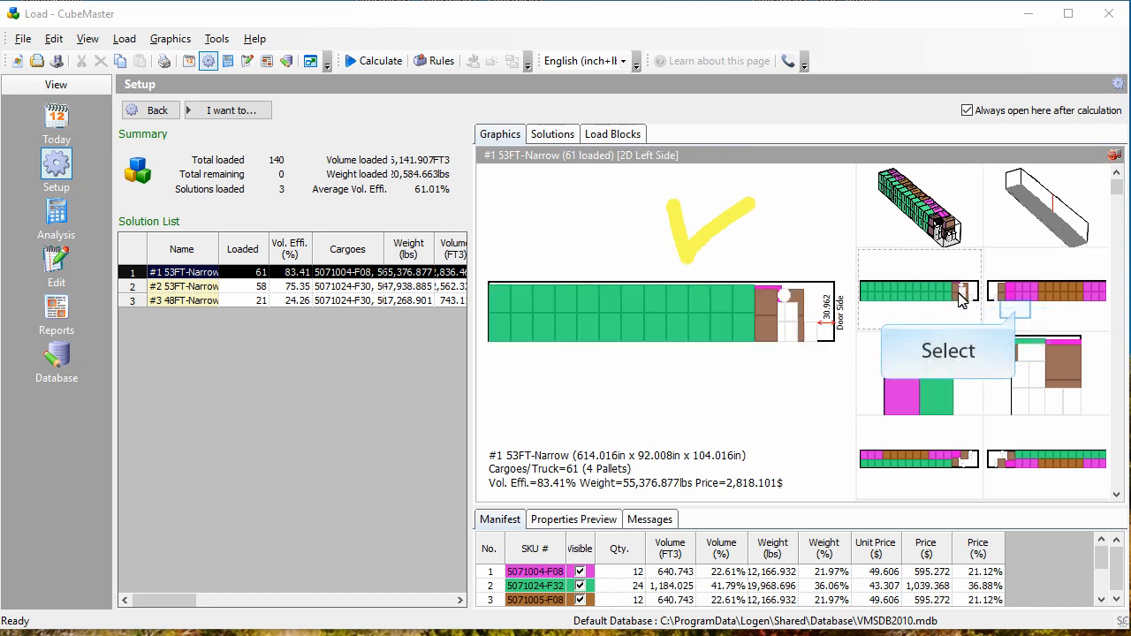
click(1014, 311)
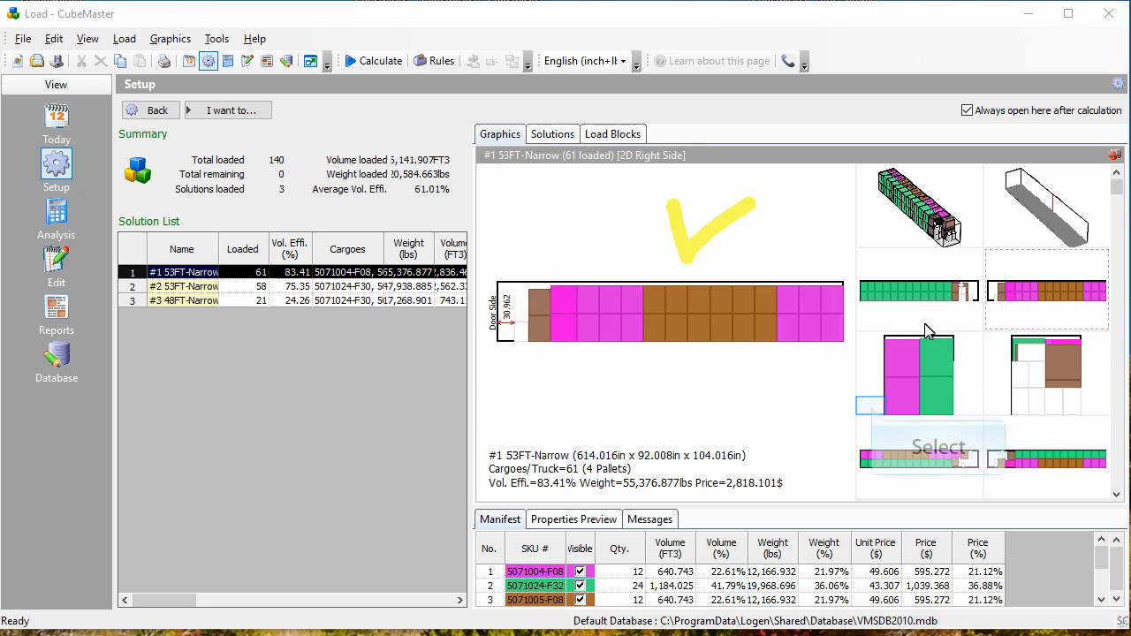
click(873, 412)
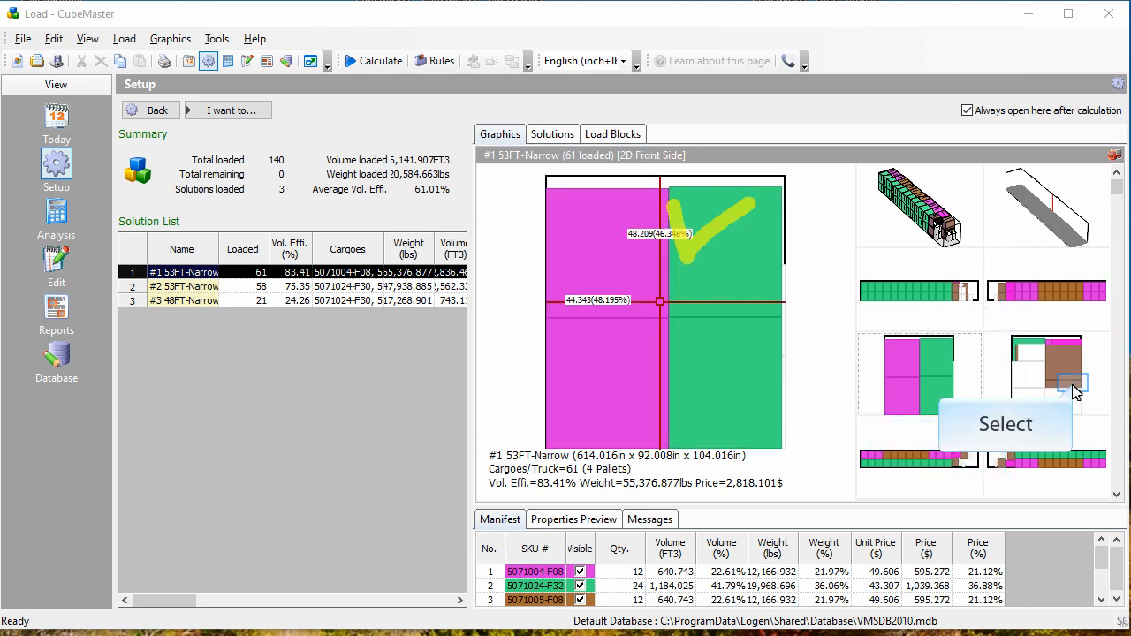
click(1007, 397)
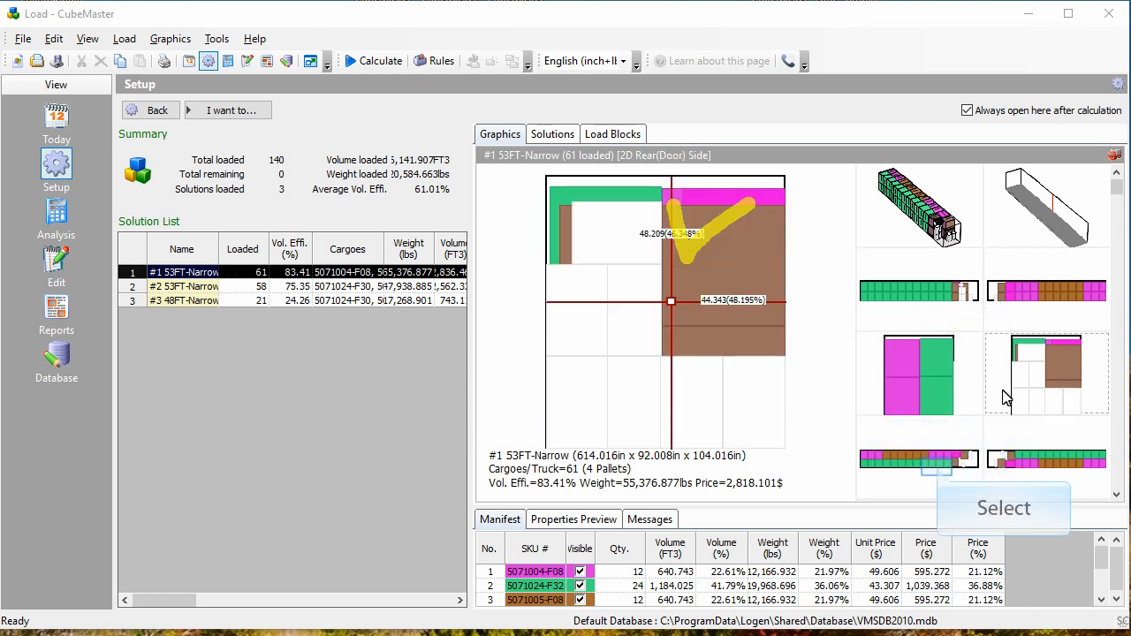
click(940, 463)
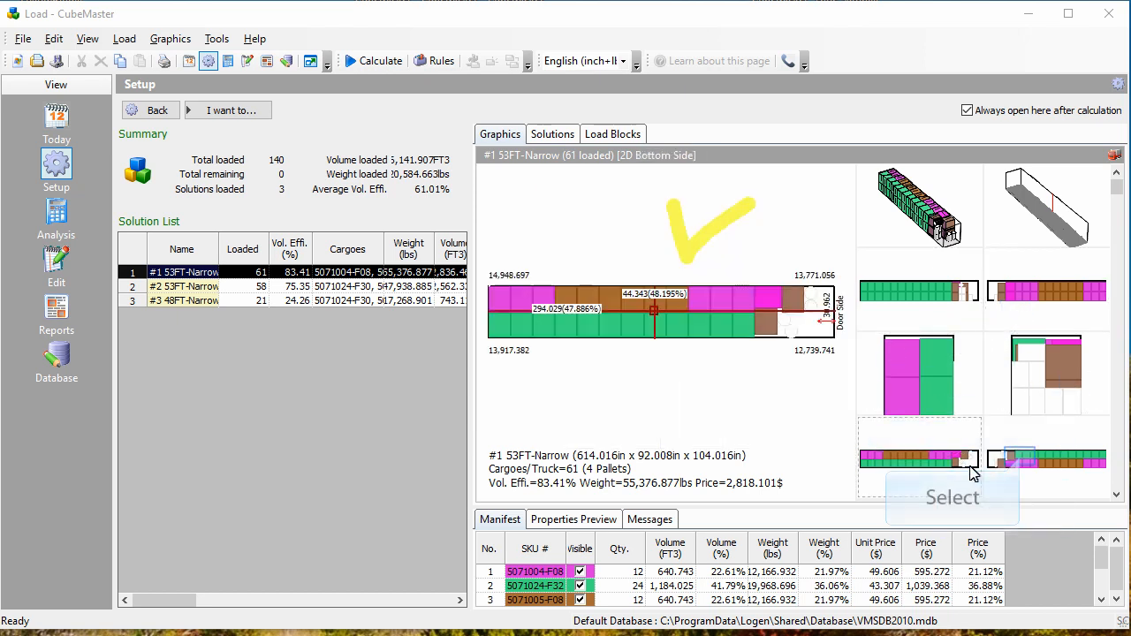
click(1020, 462)
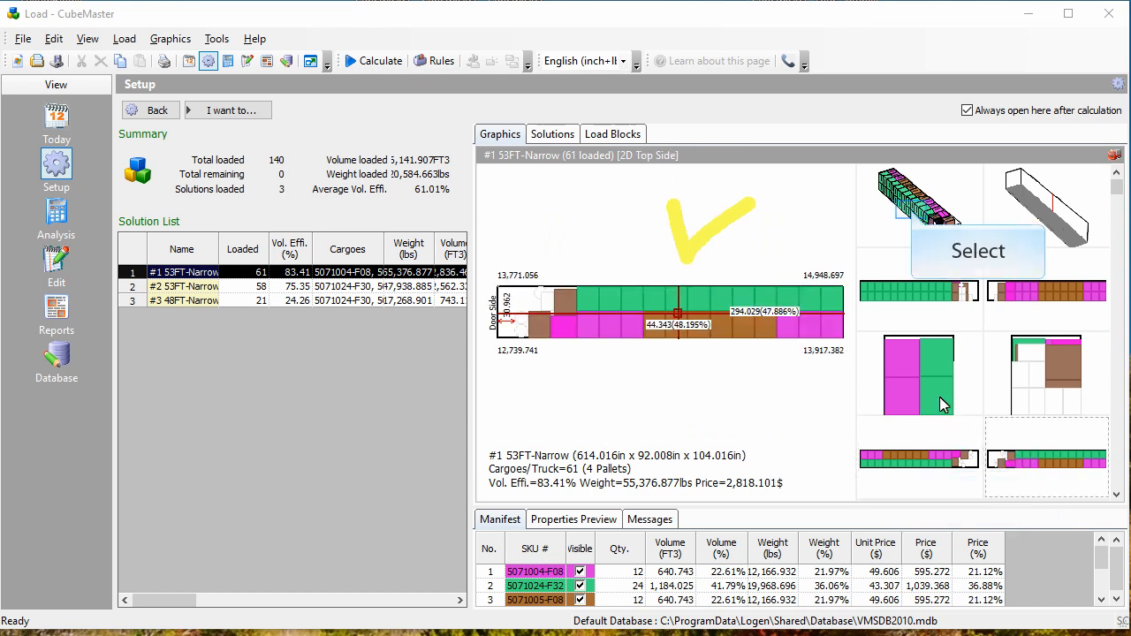
click(913, 219)
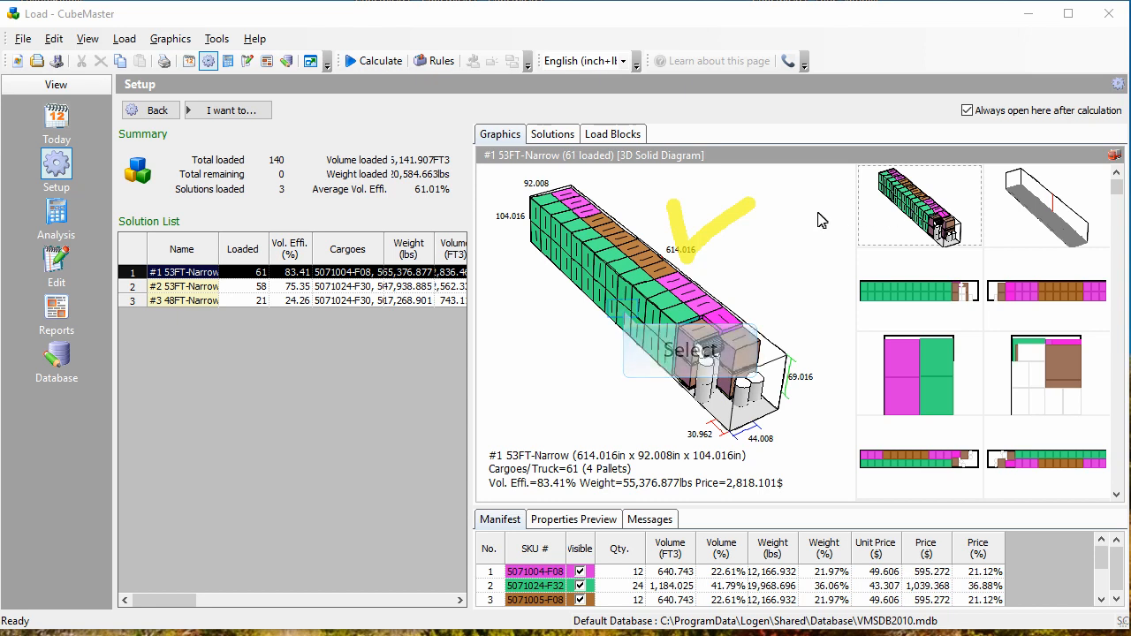
- Show the loading steps of a green 5071024-F32 block and the brown 5071005-F08 block from the truck's 3D solid diagram
click(625, 318)
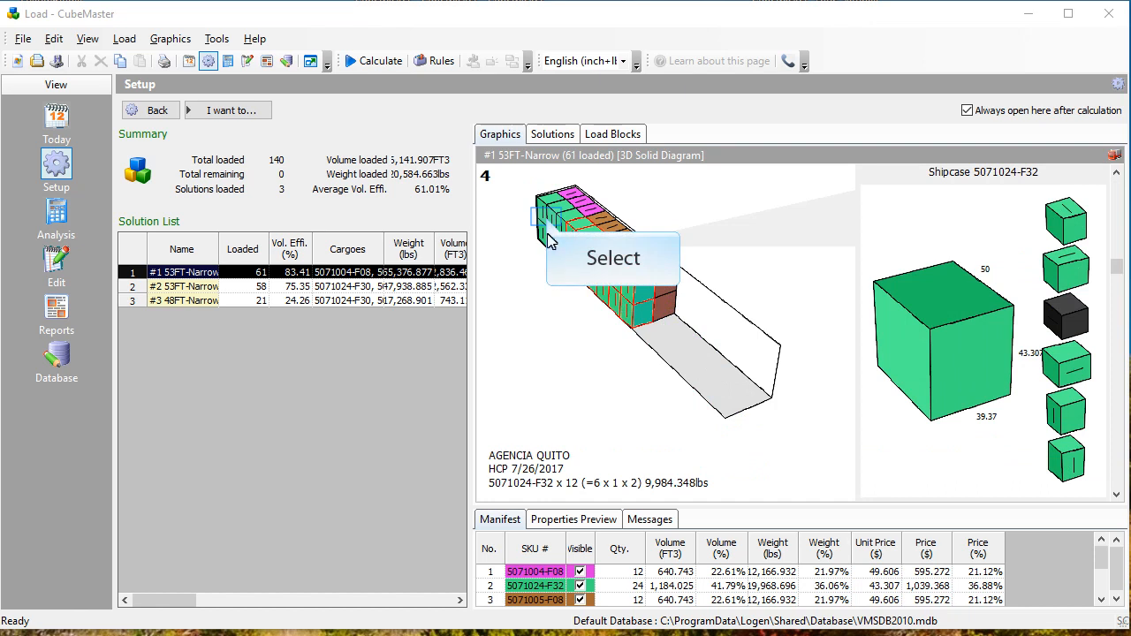
click(594, 231)
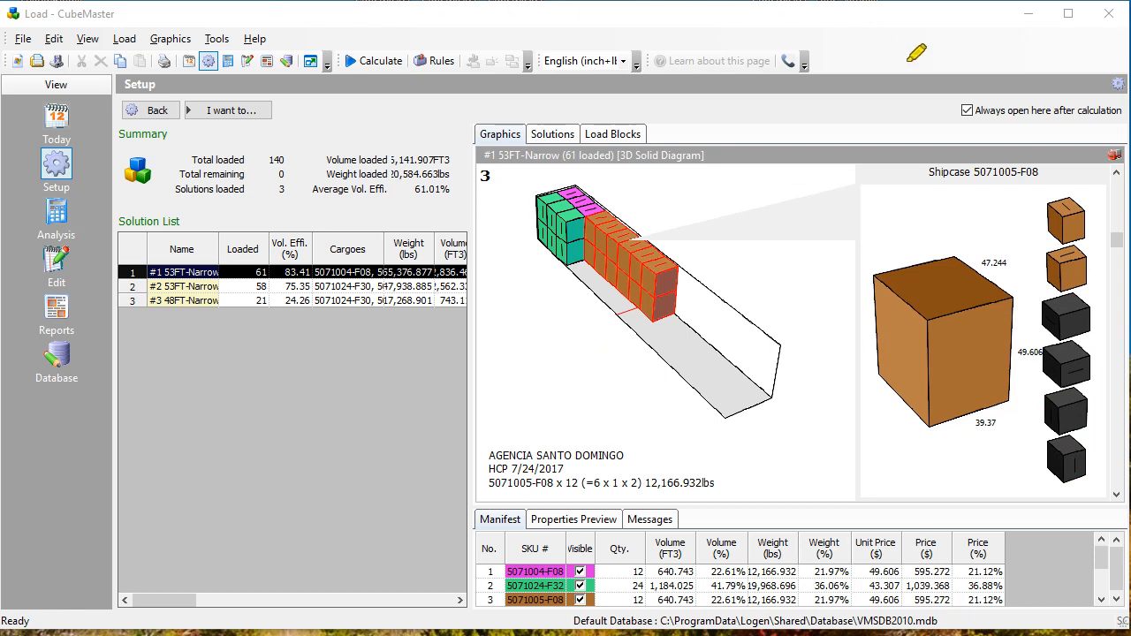
drag(1106, 183, 1096, 506)
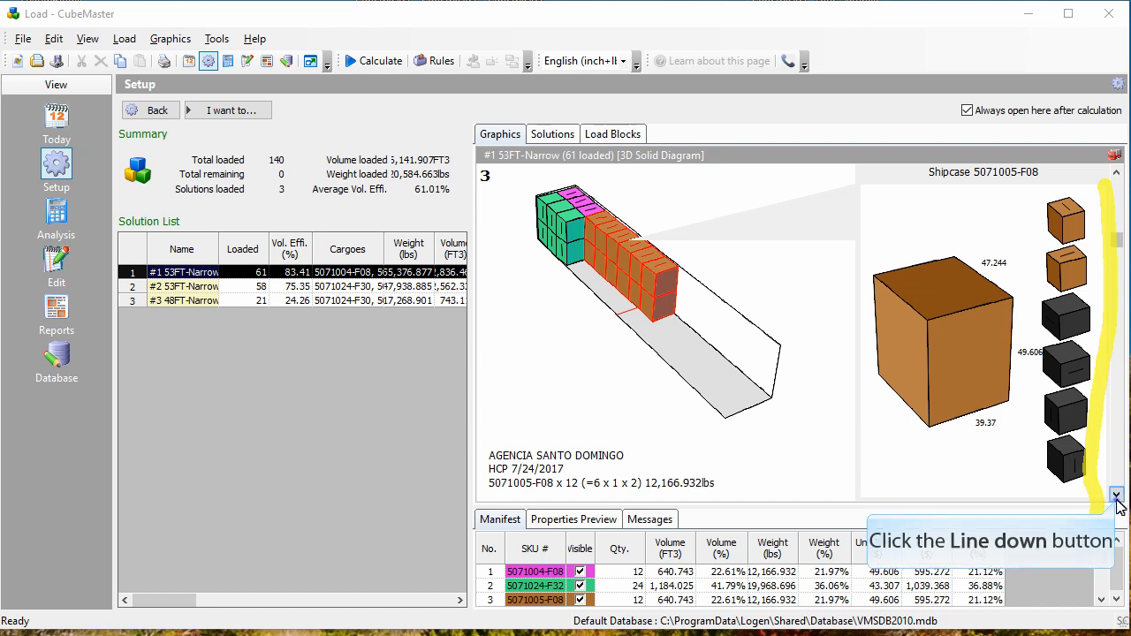
- Step through the first truck's loading sequence from step 3 to step 12, examining each cargo block and its details
click(1117, 496)
click(1116, 496)
click(1117, 496)
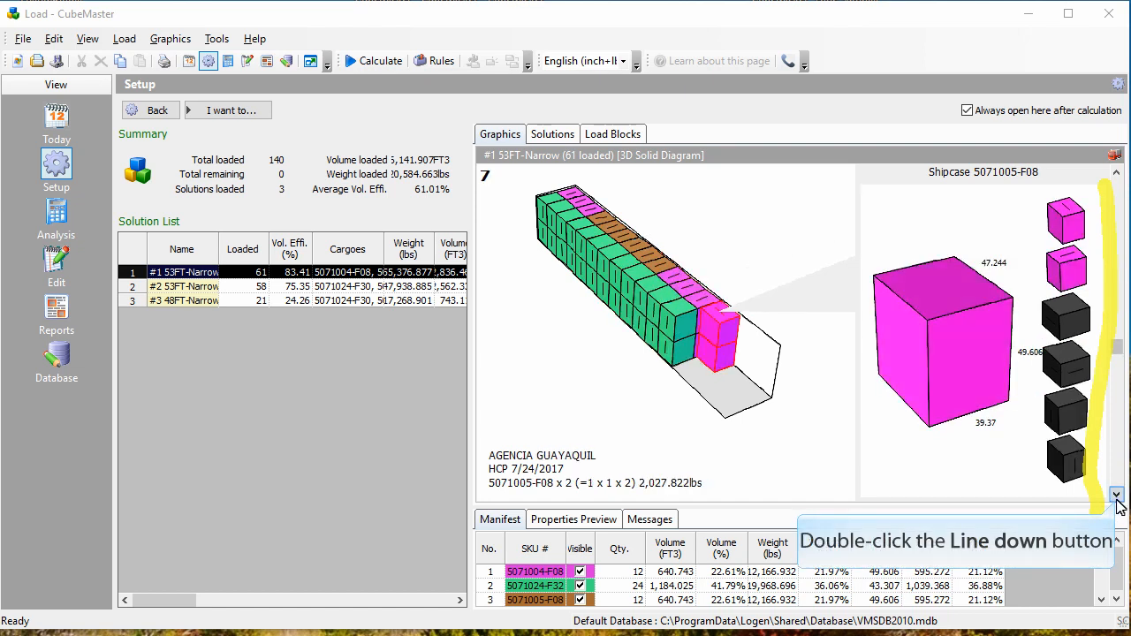
click(1116, 495)
click(1117, 496)
click(1117, 495)
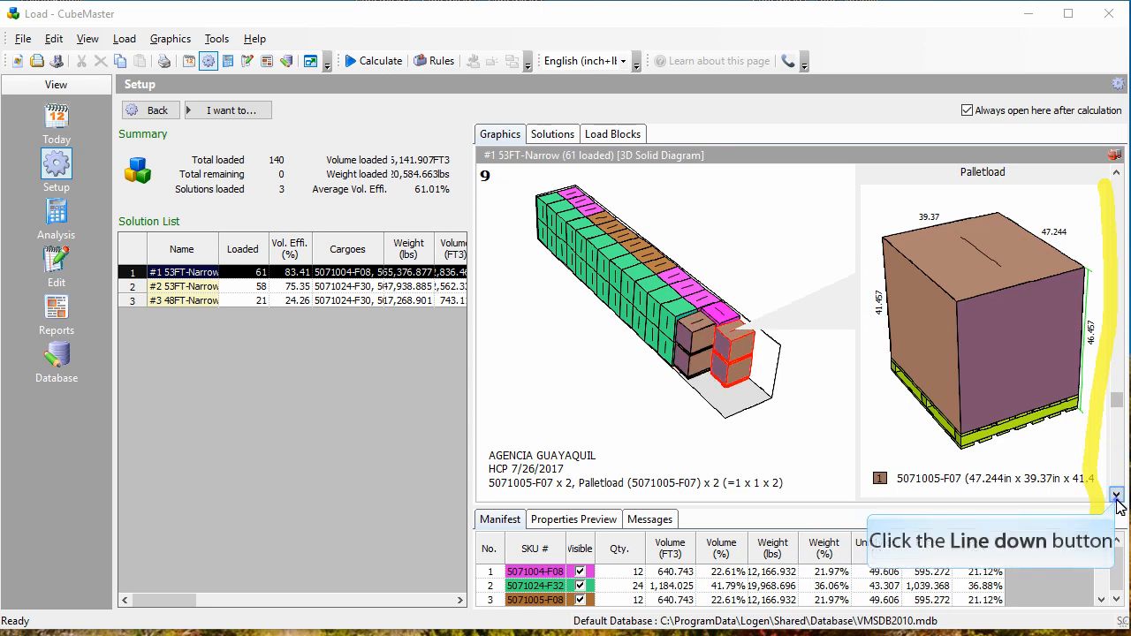
click(1117, 495)
click(1117, 496)
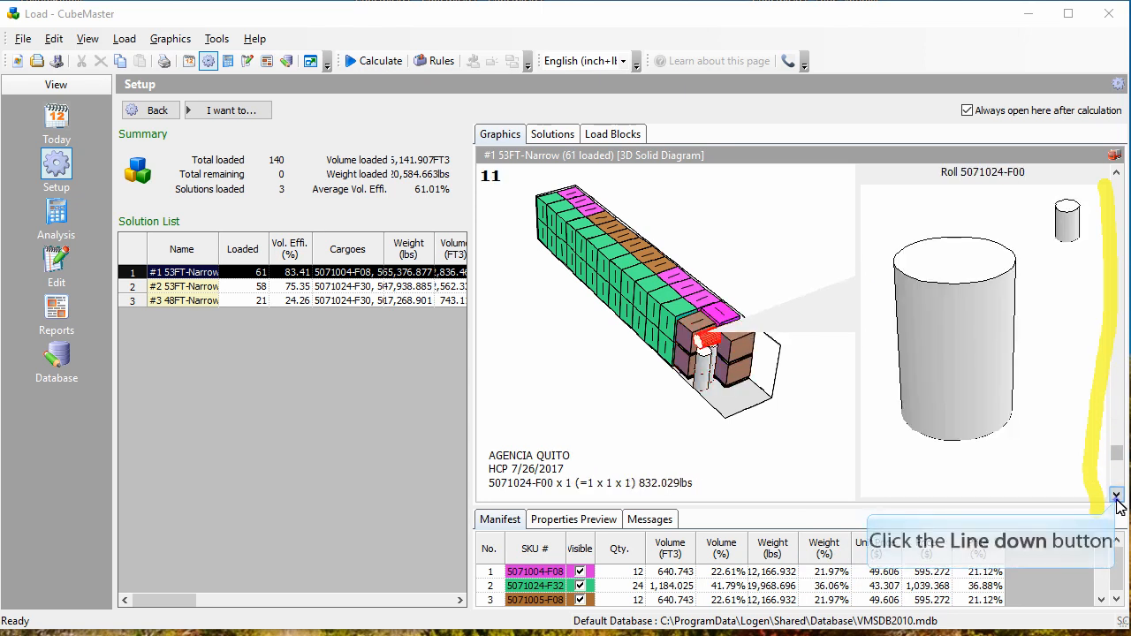
click(1116, 496)
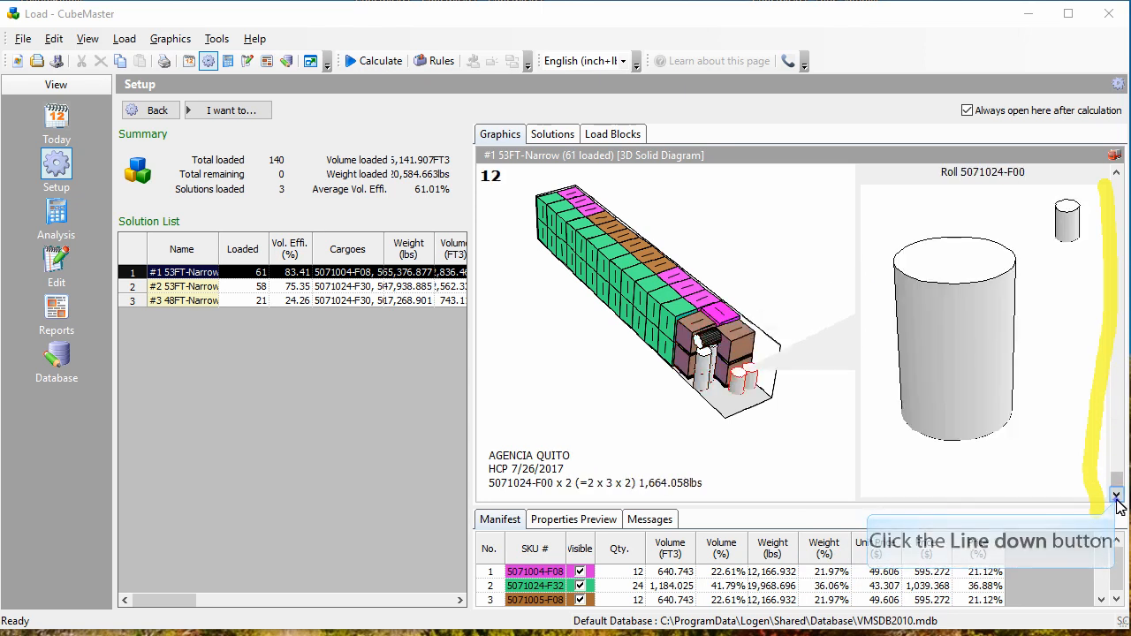
- Return to loading step 1 by picking earlier cargo blocks in the 3D diagram, and advance the loading sequence again to step 7
click(638, 274)
click(559, 213)
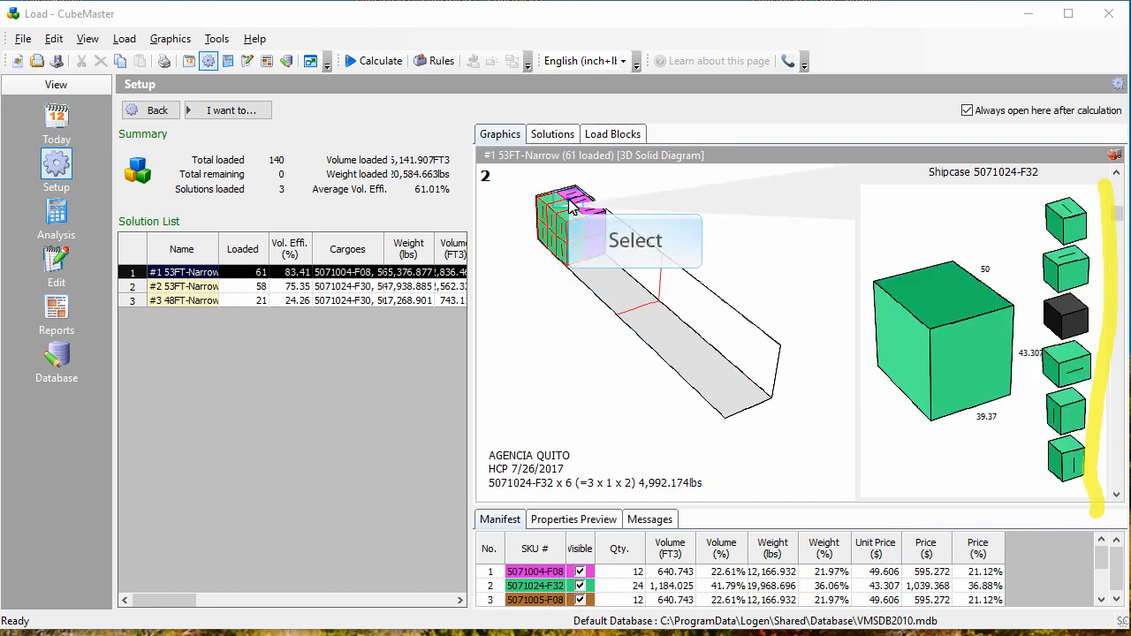
click(569, 201)
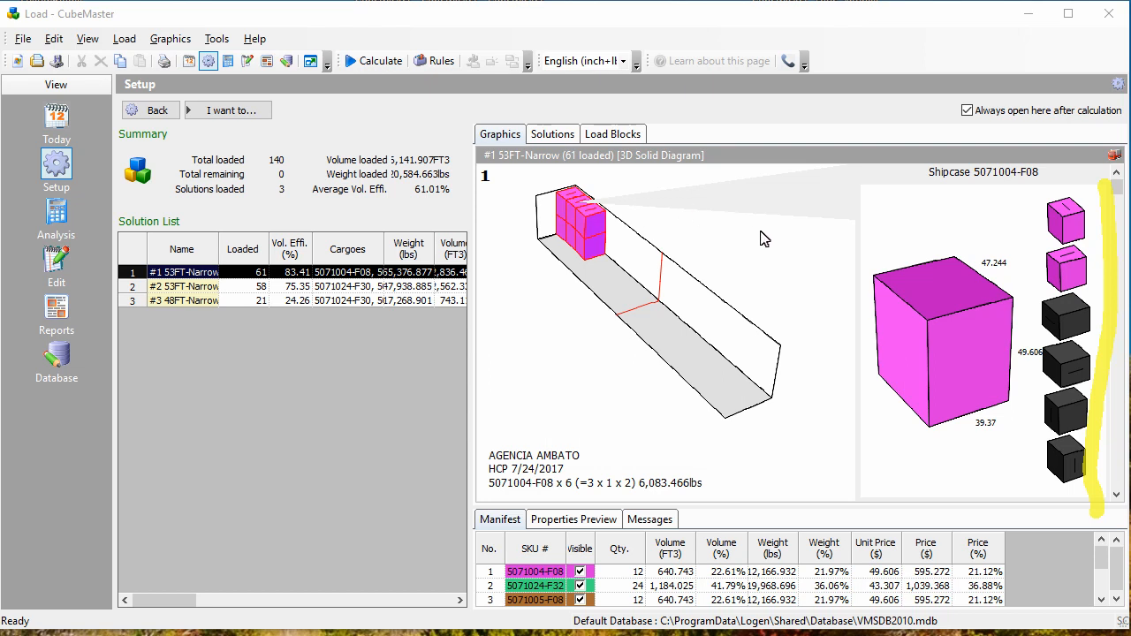
scroll(800, 296, down, 1)
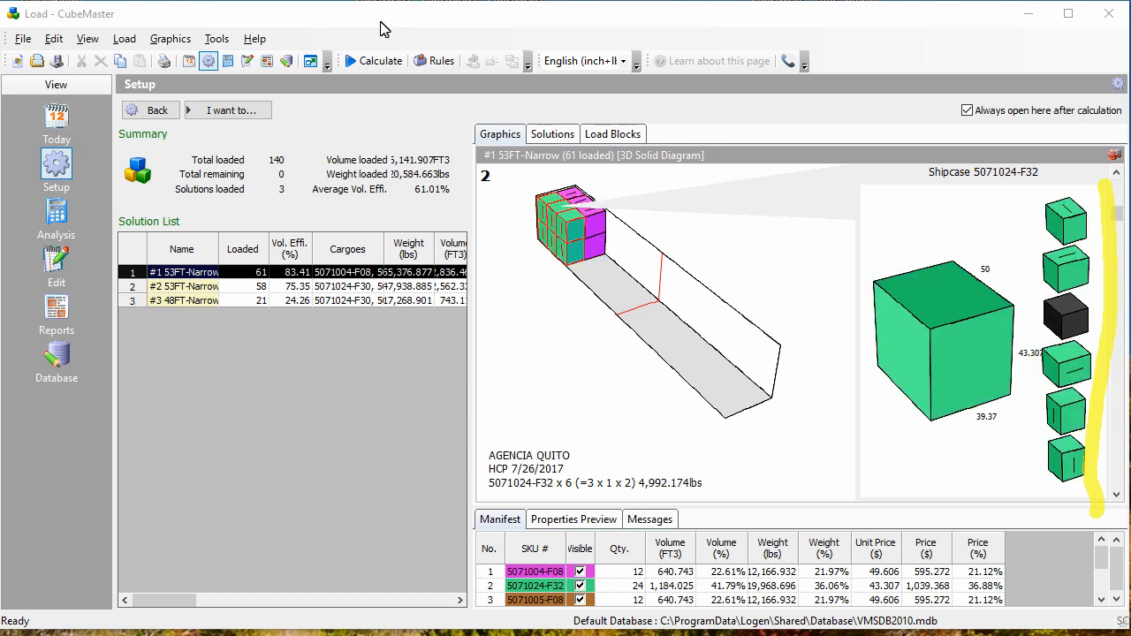
scroll(799, 296, down, 2)
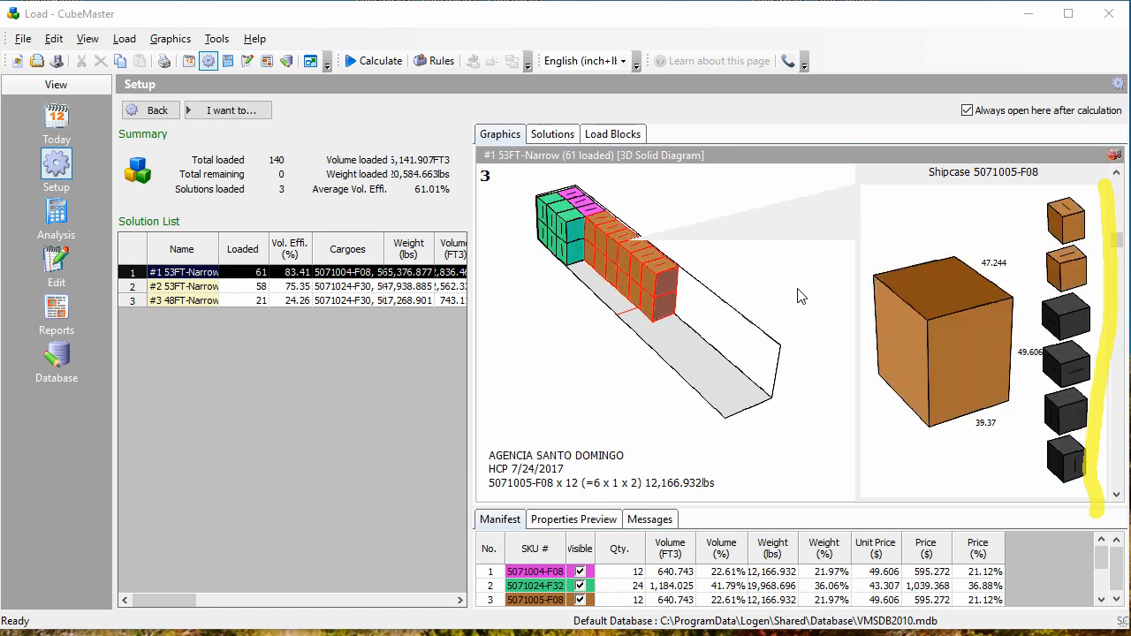
scroll(799, 296, down, 7)
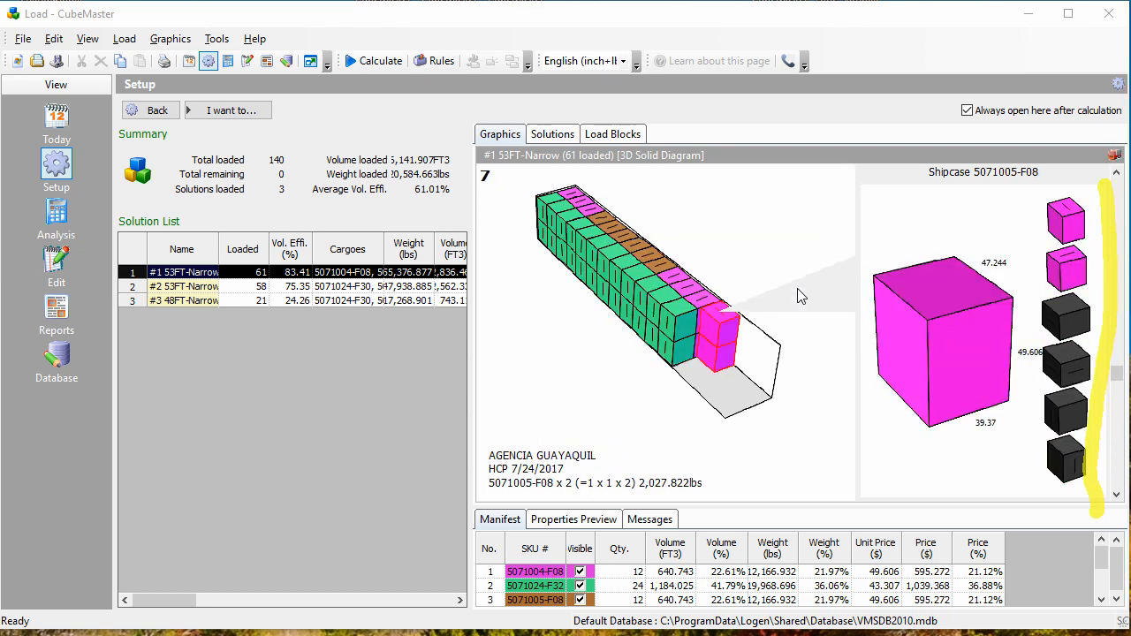
- Advance the loading sequence to step 12 and return to the first truck's complete 3D solid diagram
scroll(800, 296, up, 2)
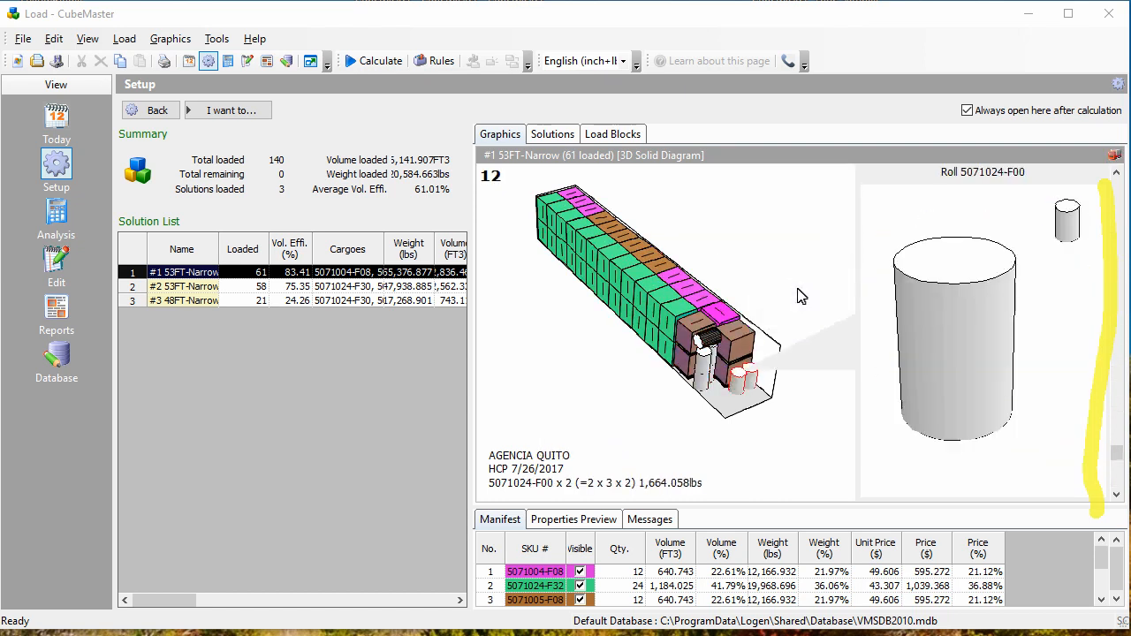
click(777, 206)
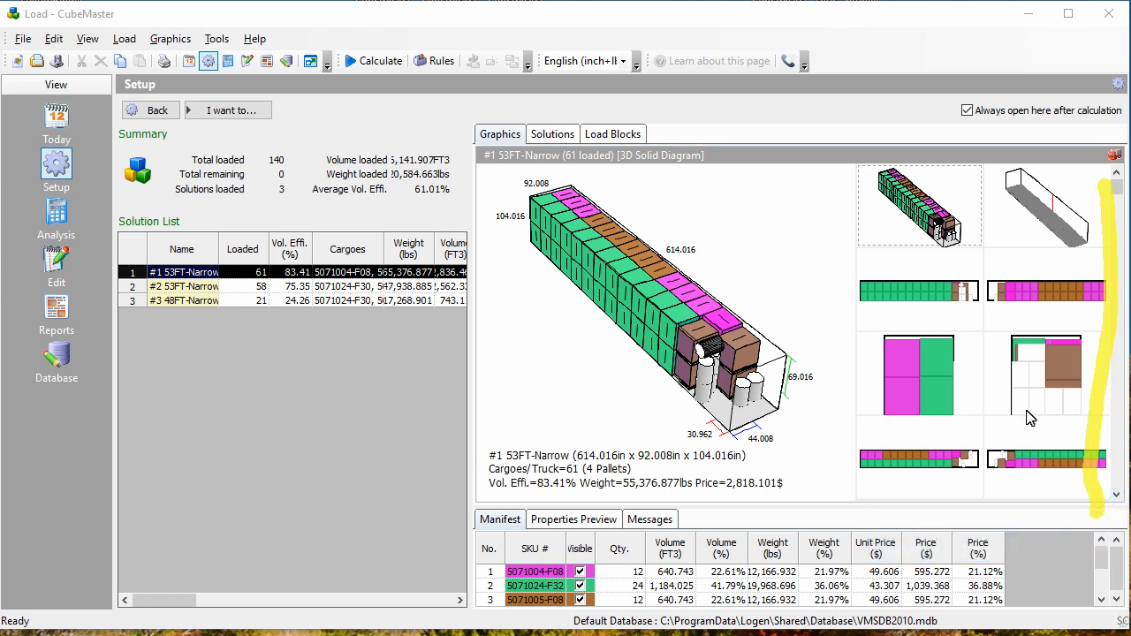
- Browse the diagrams of all three truck solutions, going to #3 48FT-Narrow and back to #1 53FT-Narrow
click(1116, 496)
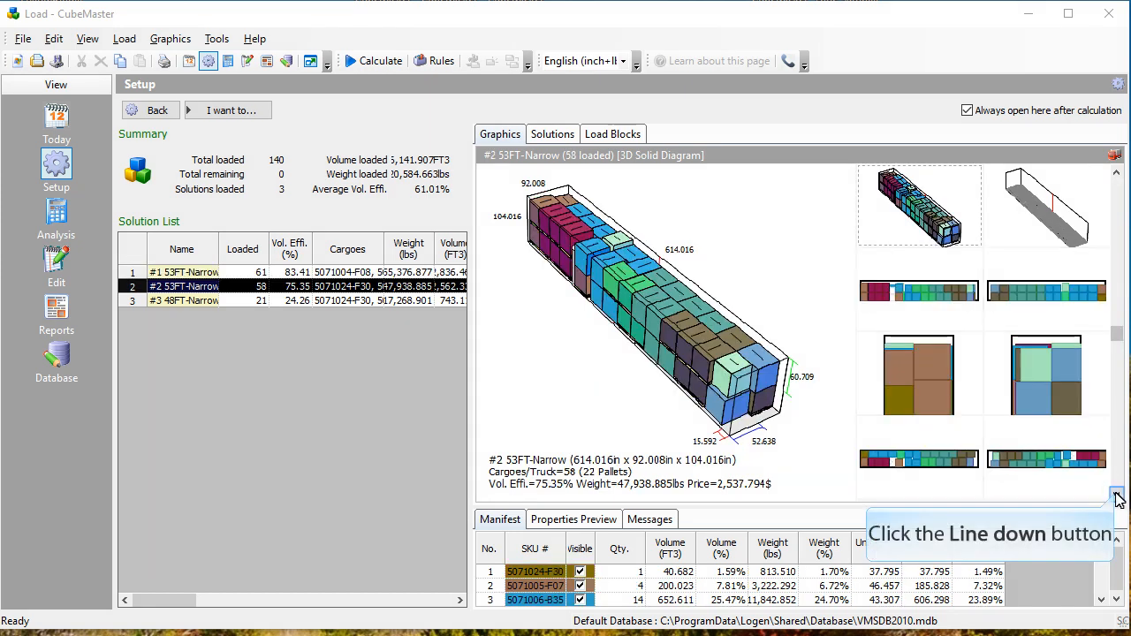
click(1116, 496)
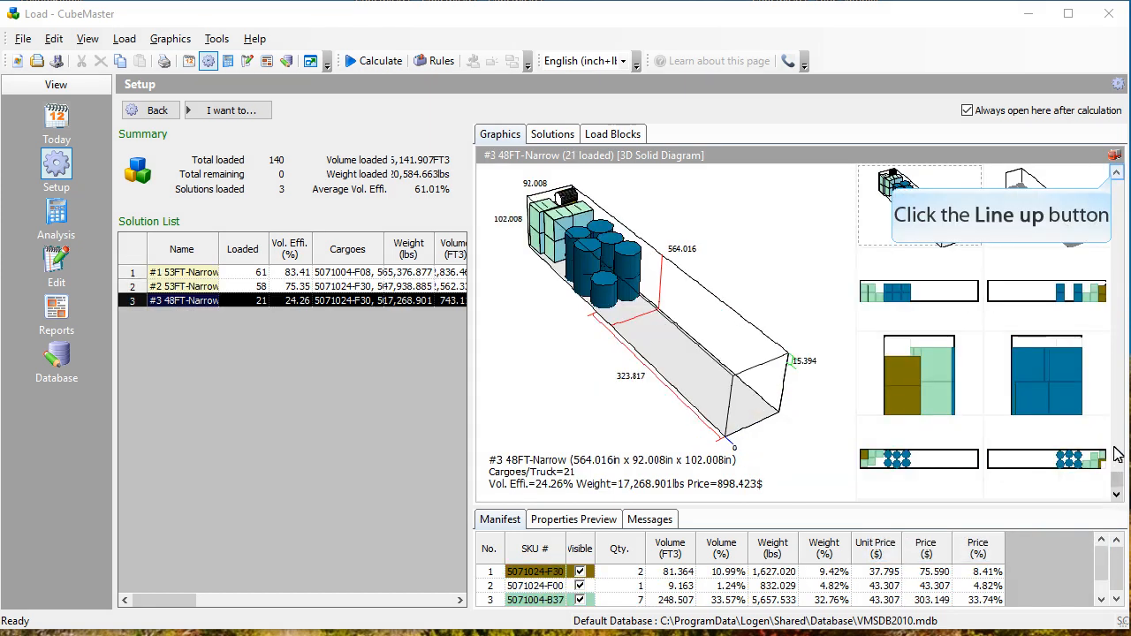
click(1115, 175)
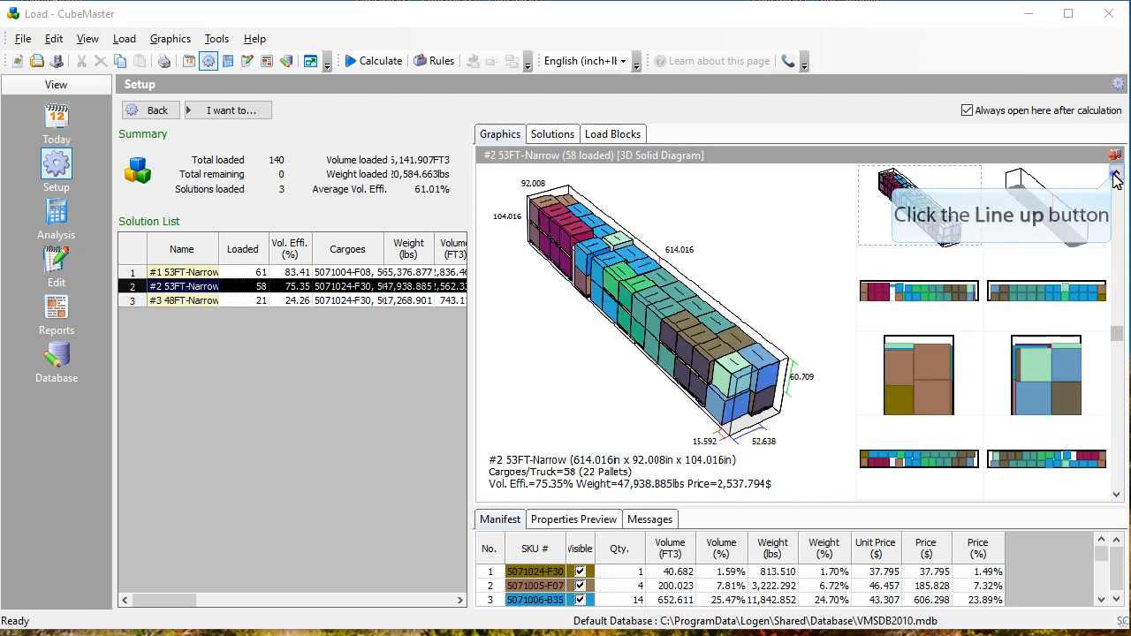
click(1114, 176)
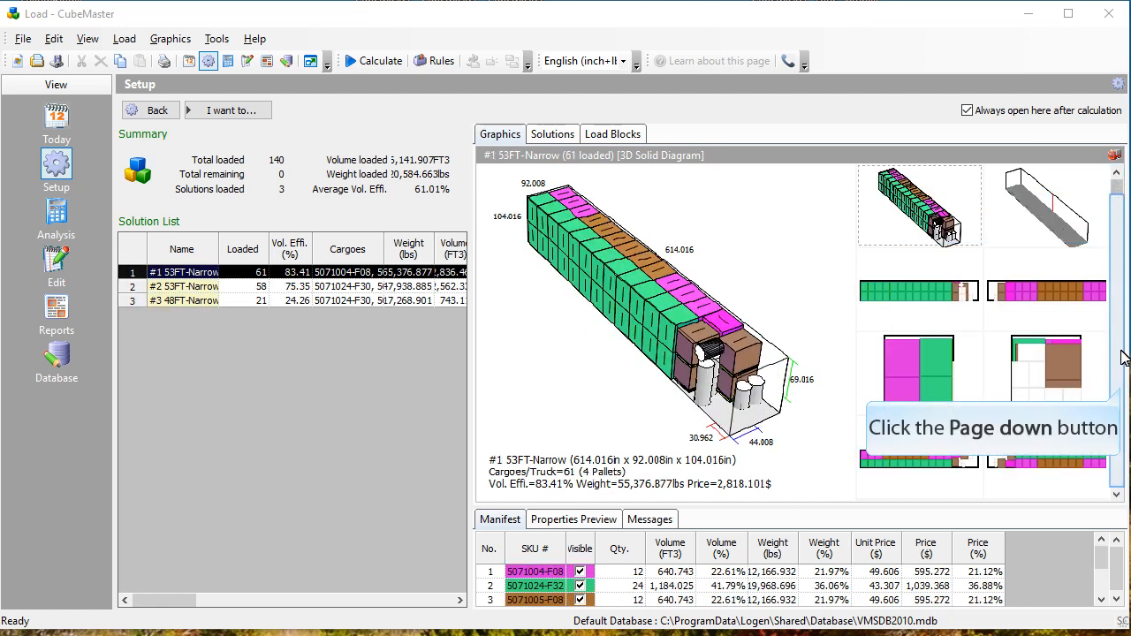
click(1122, 383)
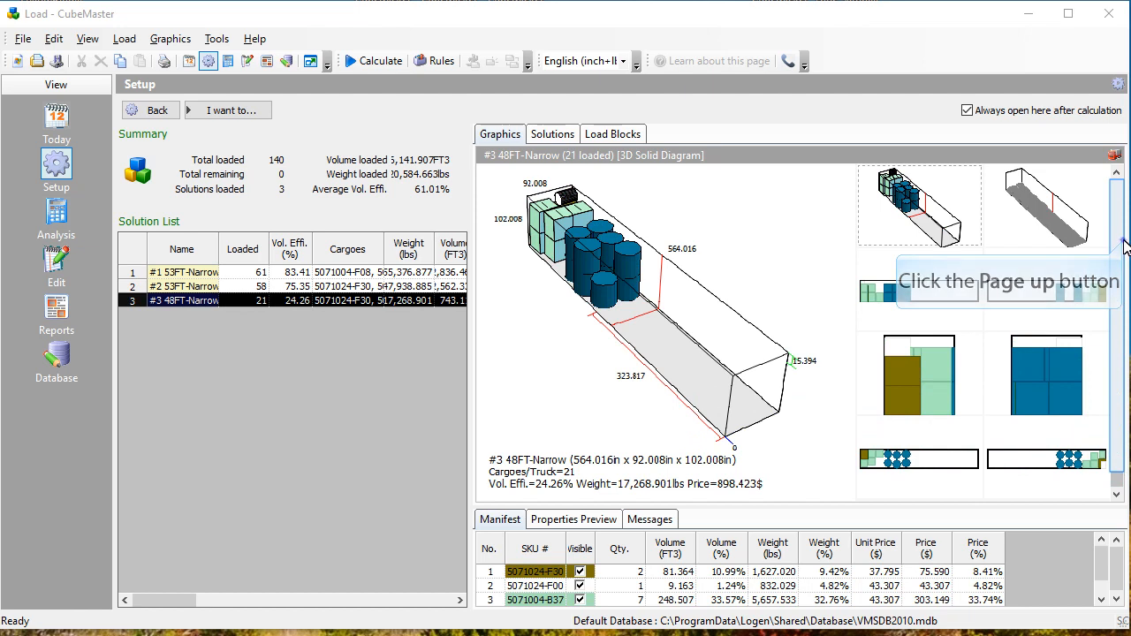
click(1122, 284)
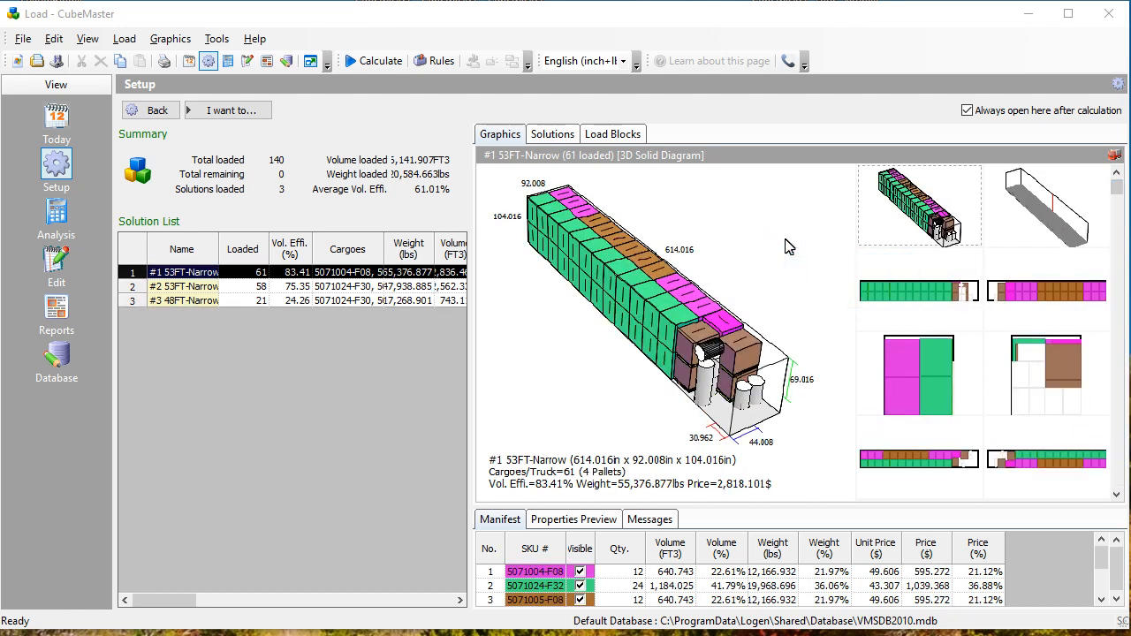
scroll(785, 243, down, 3)
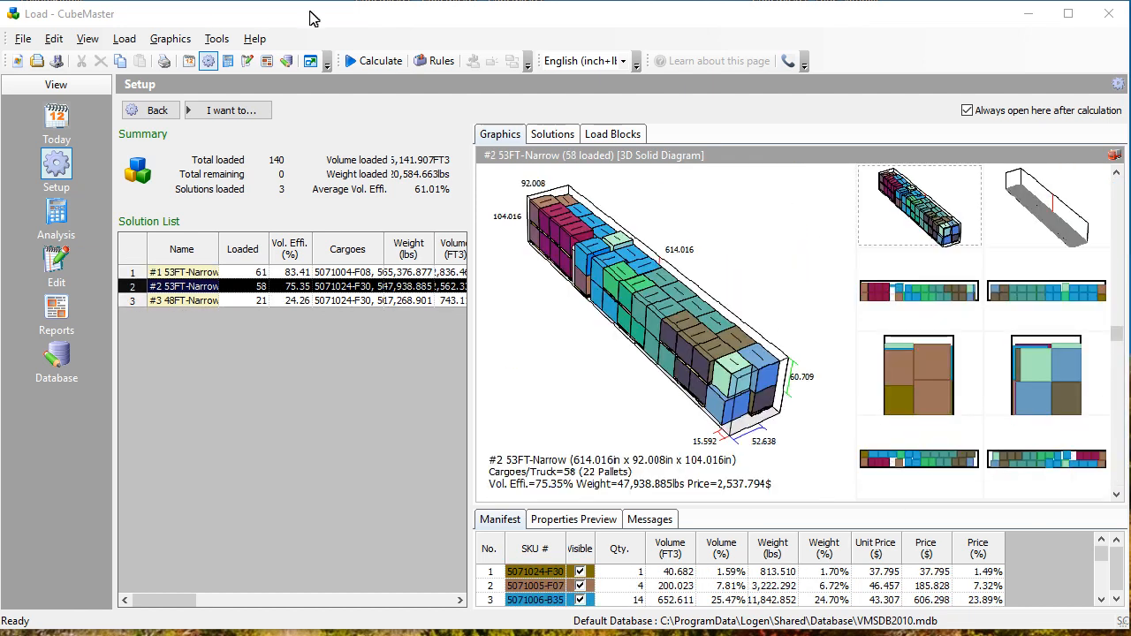
scroll(789, 247, down, 5)
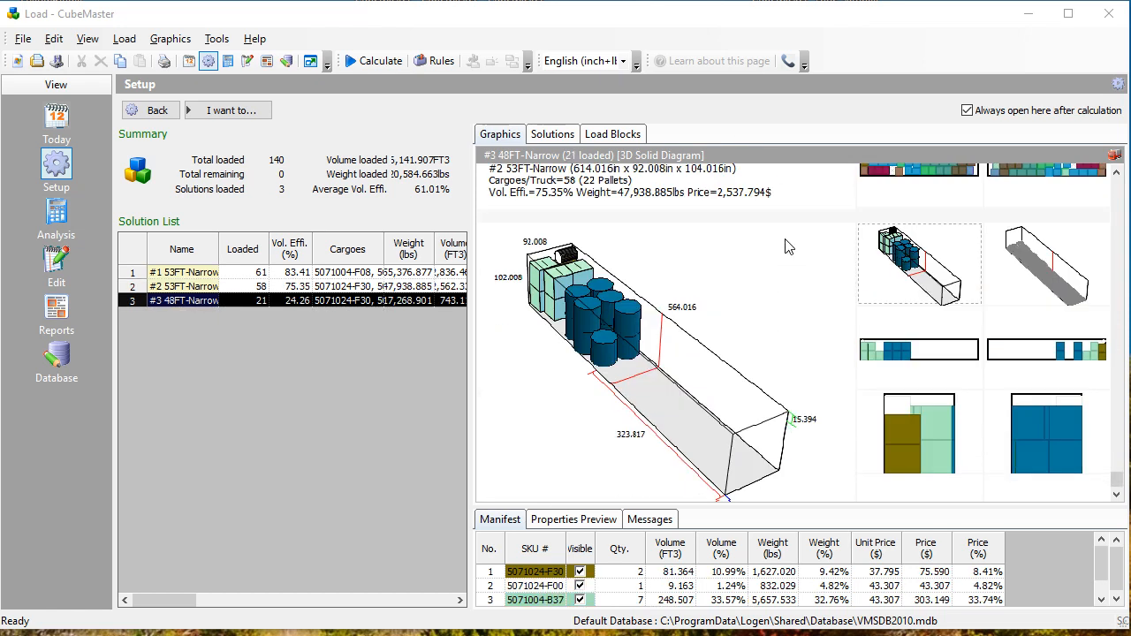
scroll(789, 247, up, 3)
scroll(789, 247, up, 4)
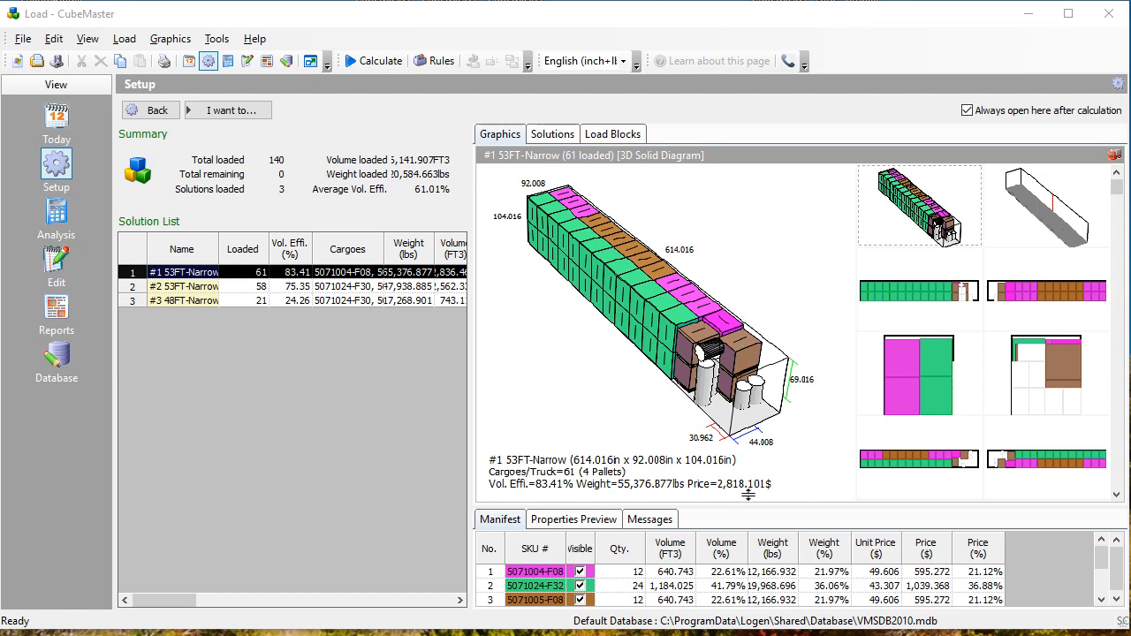
- Enlarge the first truck's manifest to show all its cargo rows and examine their quantity, volume, weight and price columns
drag(748, 506, 771, 452)
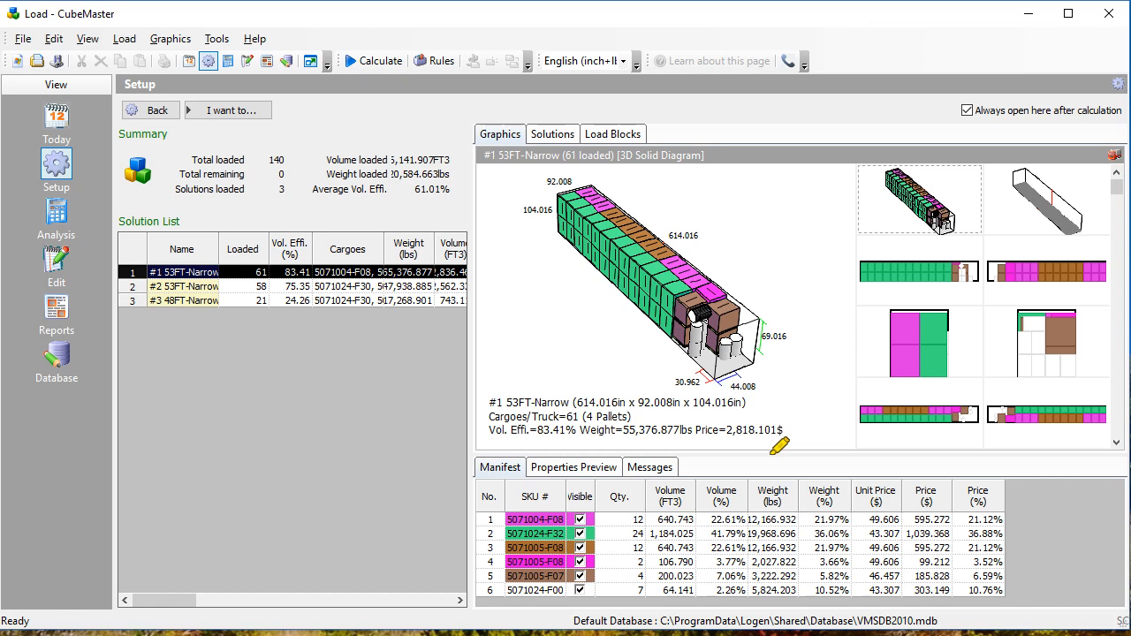
mouse_move(488, 461)
mouse_down()
mouse_move(523, 446)
mouse_move(567, 473)
mouse_move(606, 444)
mouse_move(652, 473)
mouse_move(685, 443)
mouse_up()
key(Escape)
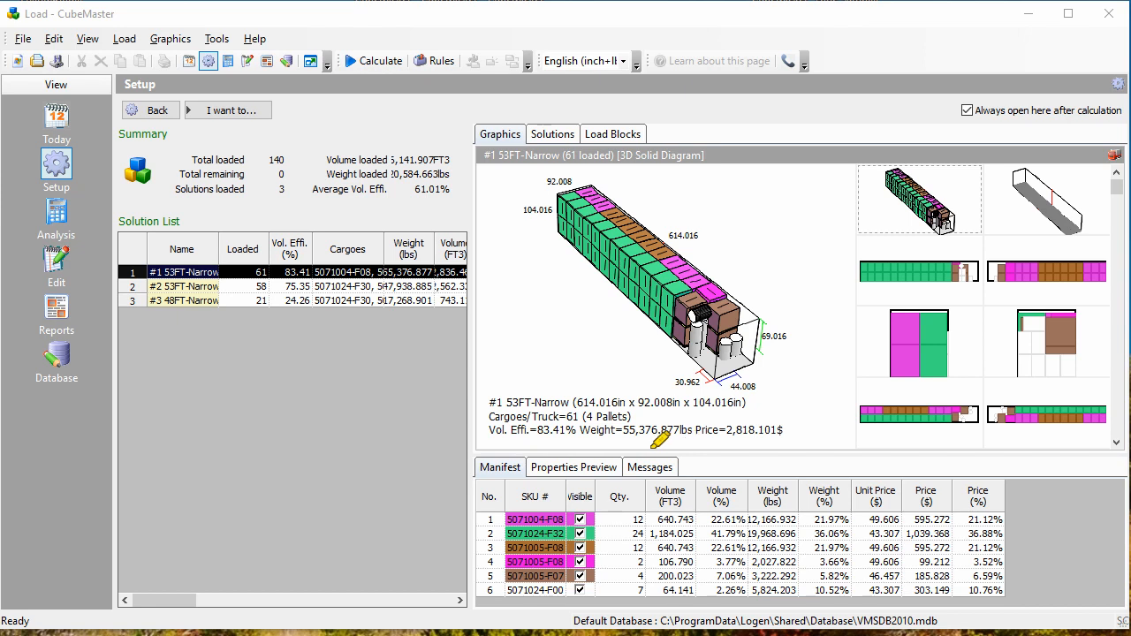
drag(513, 520, 556, 510)
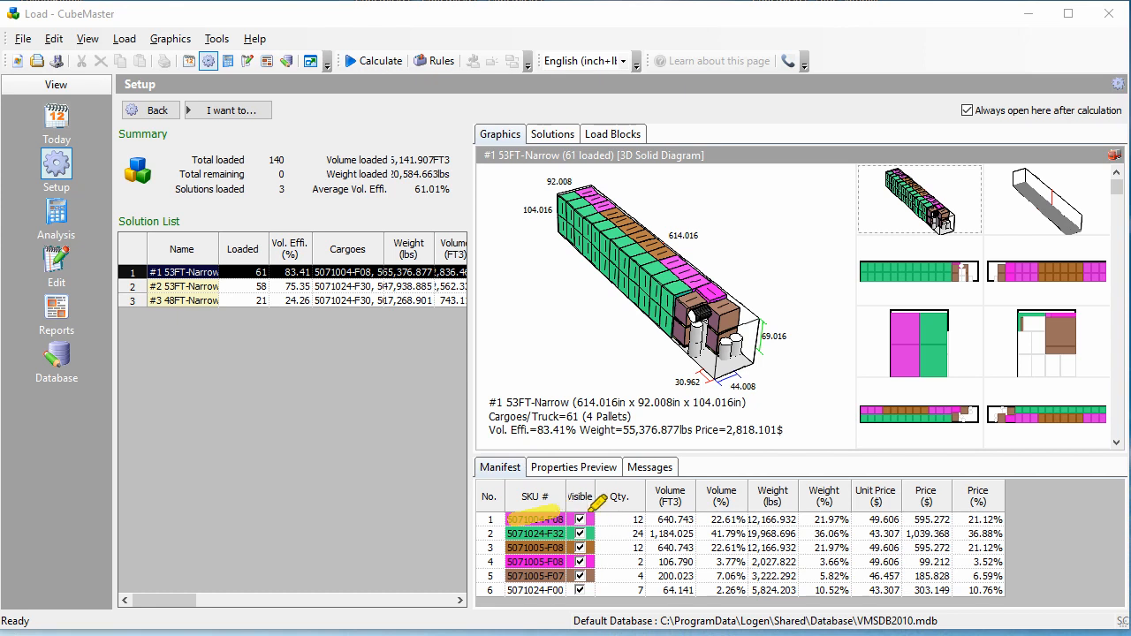
drag(602, 519, 1000, 509)
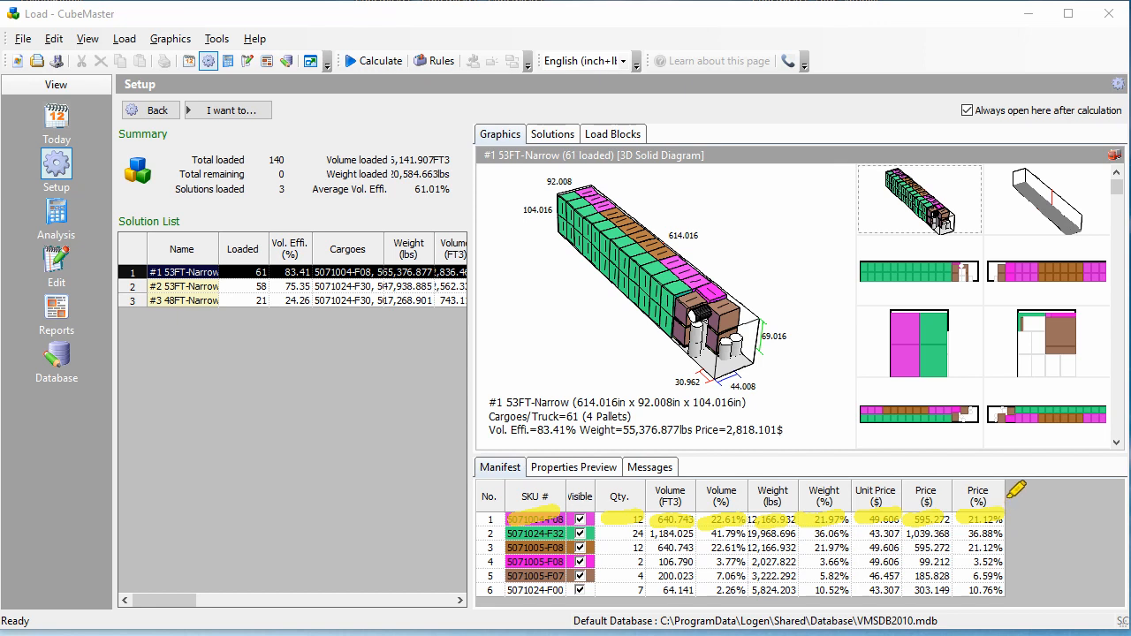
mouse_move(956, 507)
mouse_down()
mouse_move(977, 585)
mouse_move(1007, 530)
mouse_move(1006, 502)
mouse_up()
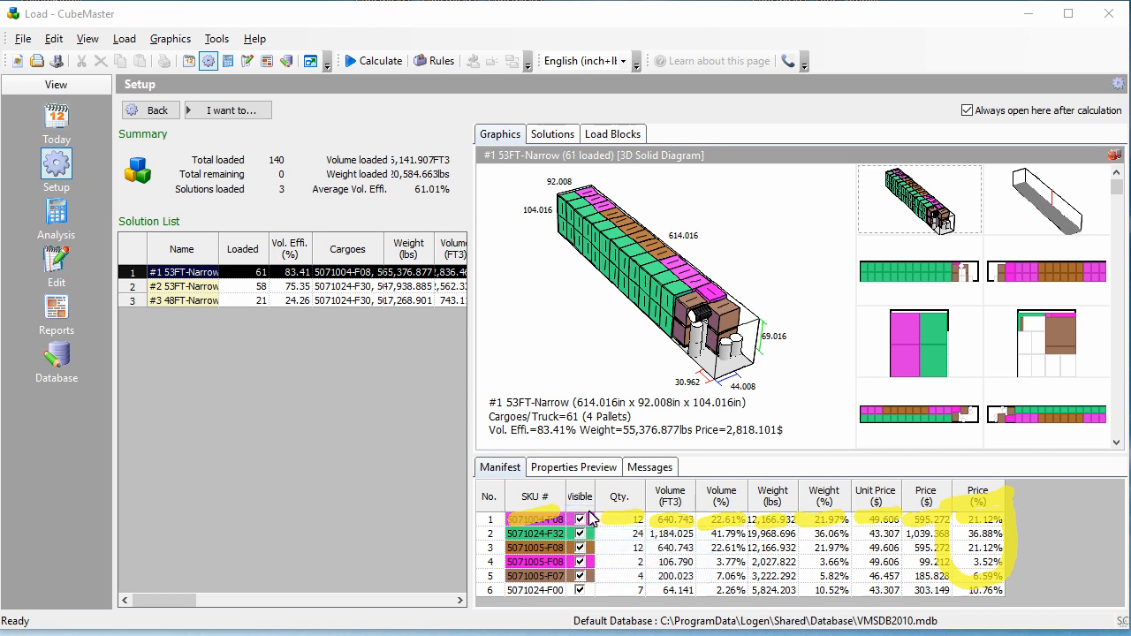
- Hide every cargo in the first truck's manifest except 5071005-F07 from the 3D solid diagram
click(580, 519)
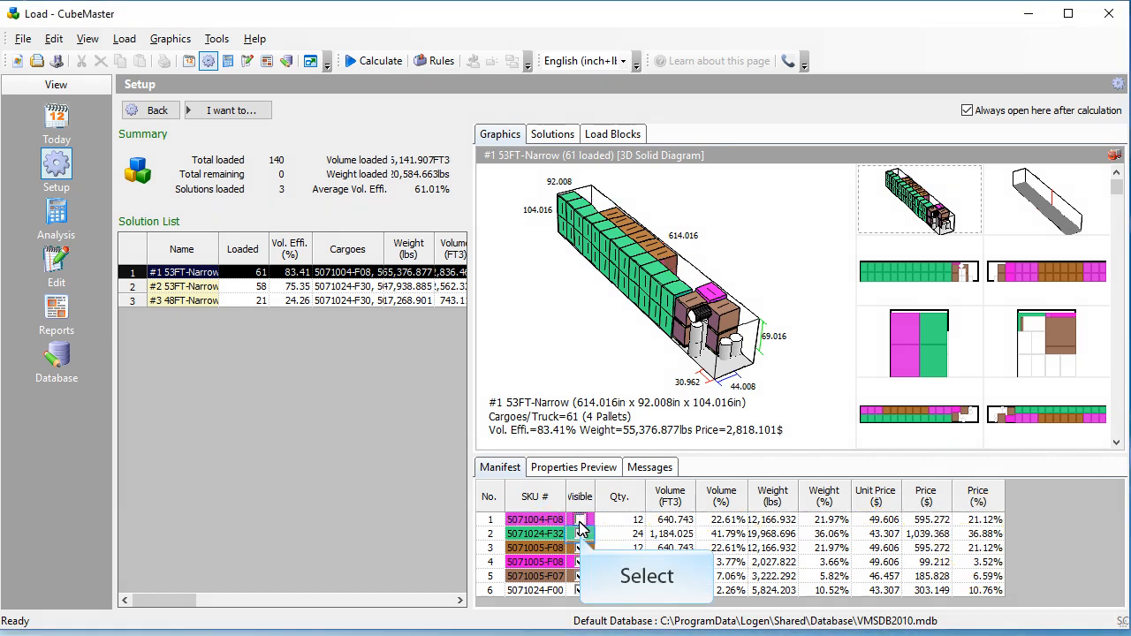
click(580, 533)
click(581, 548)
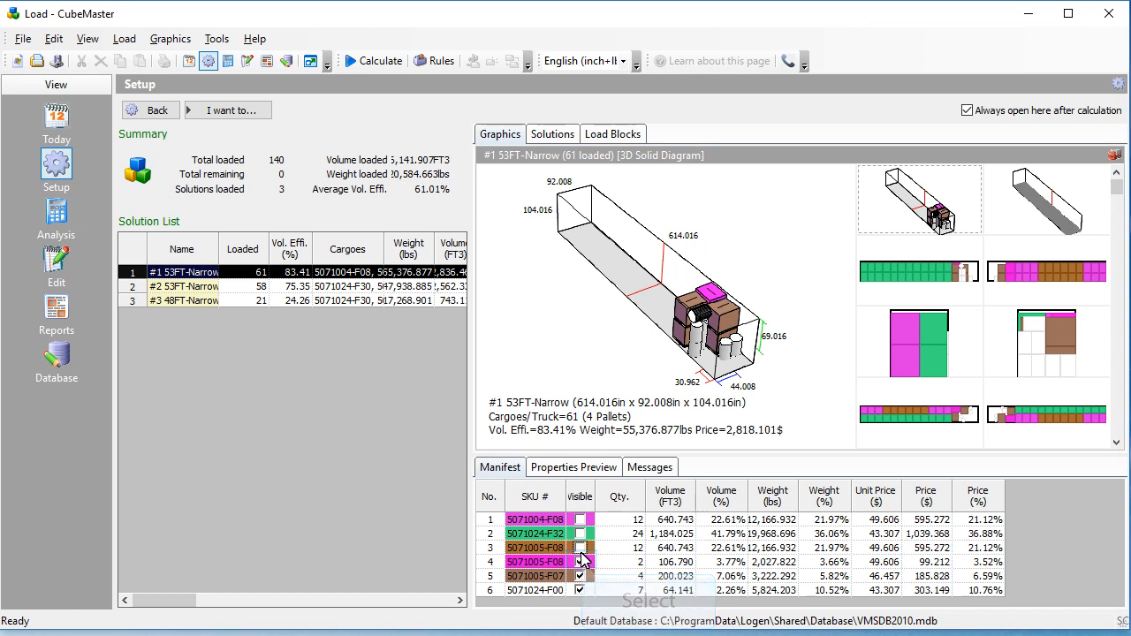
click(580, 562)
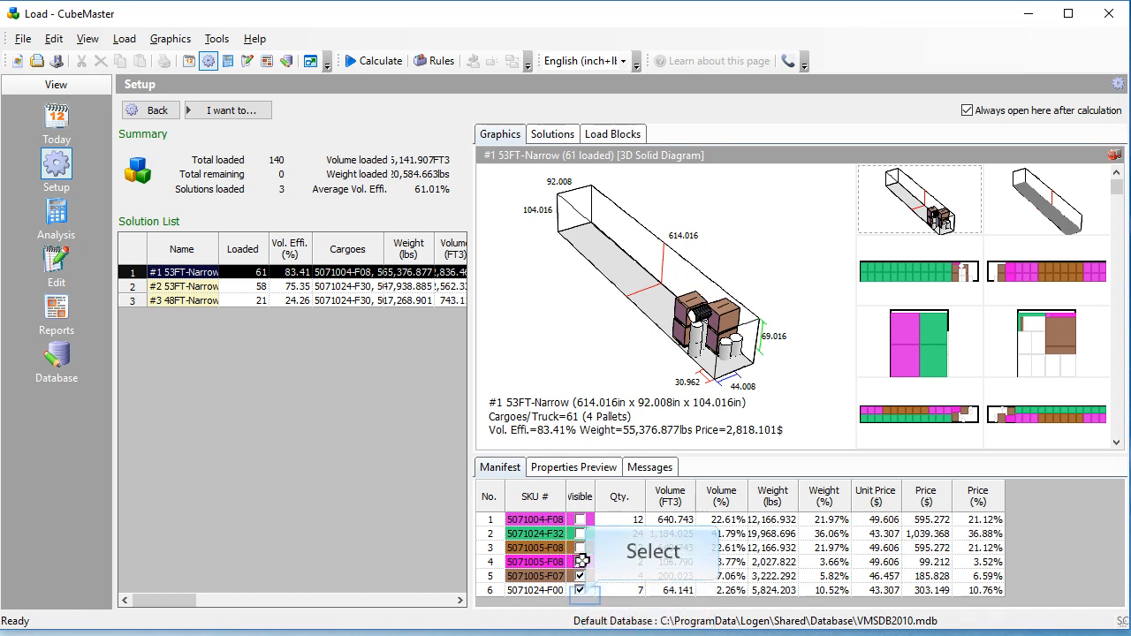
click(581, 590)
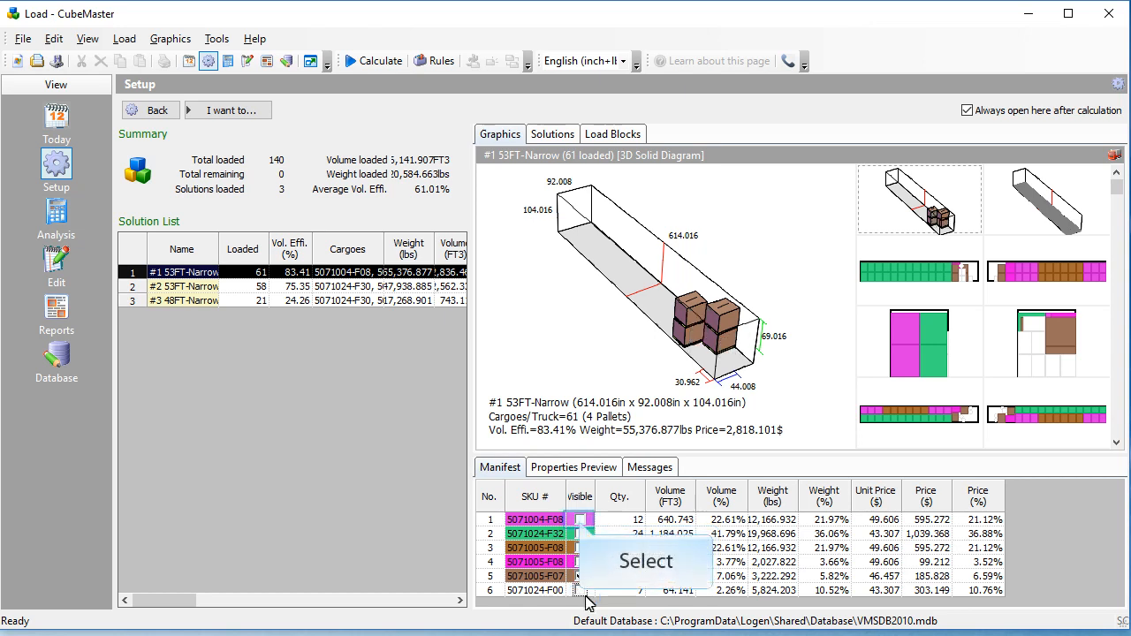
- Make all the hidden cargoes of the manifest visible again in the first truck's 3D diagram
click(580, 519)
click(580, 534)
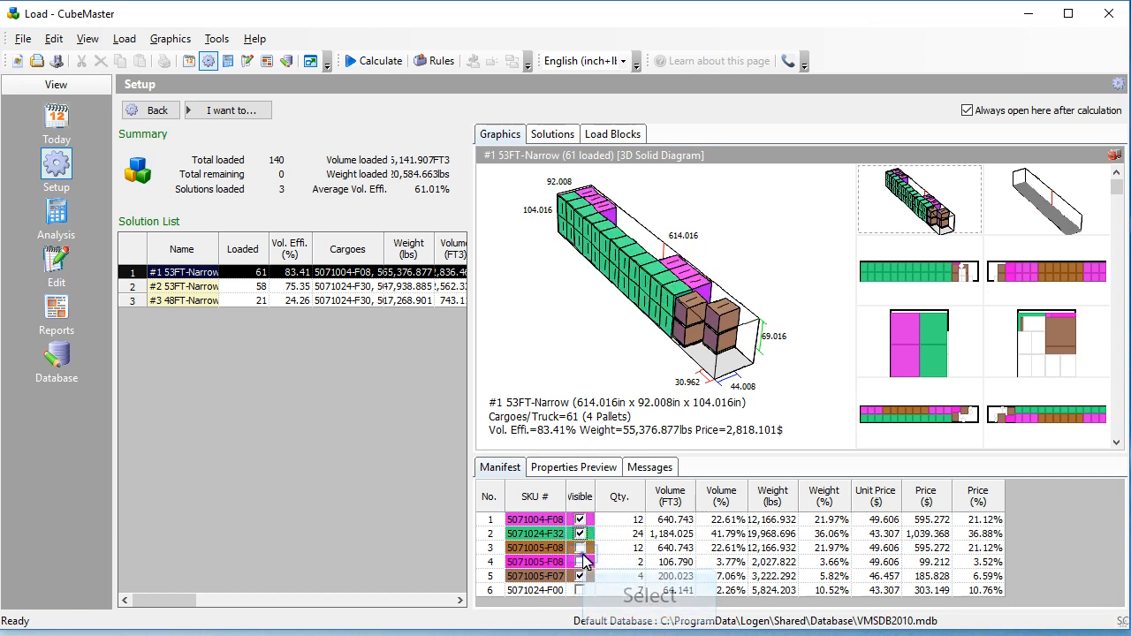
click(581, 548)
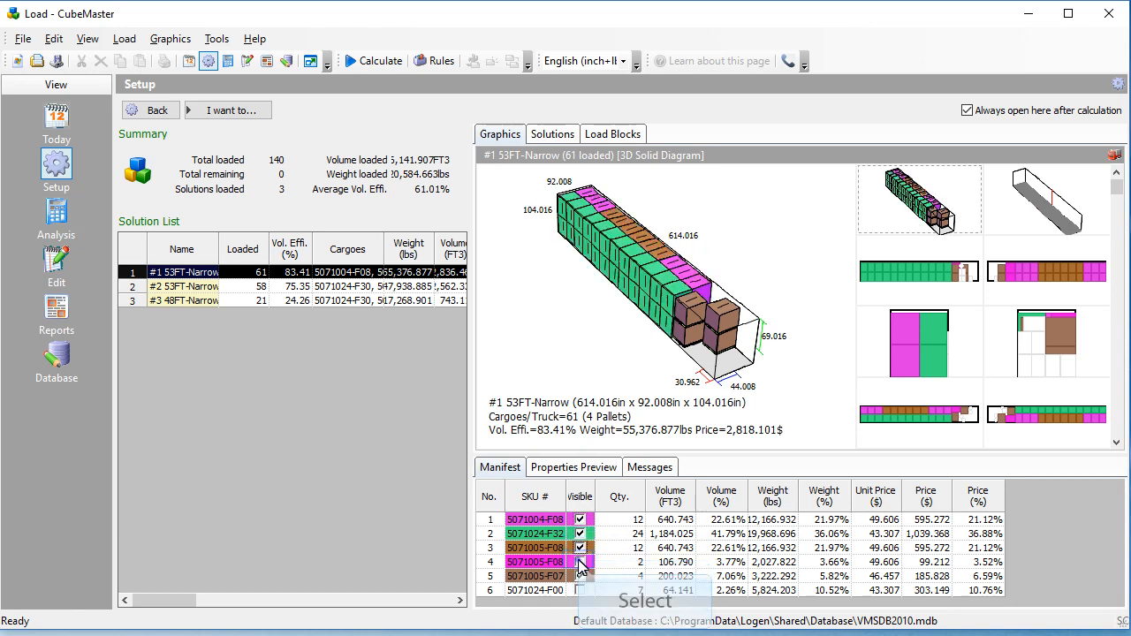
click(580, 561)
click(580, 576)
click(580, 590)
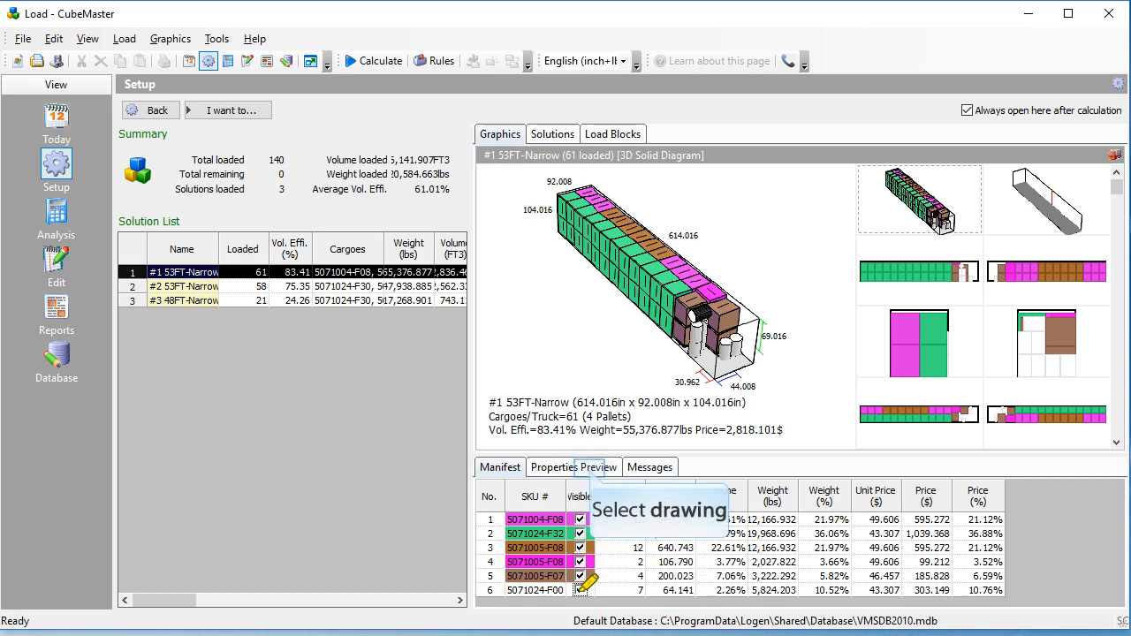
- Show the first truck's properties preview and enlarge it to display the rows from Length to Cargoes
click(601, 470)
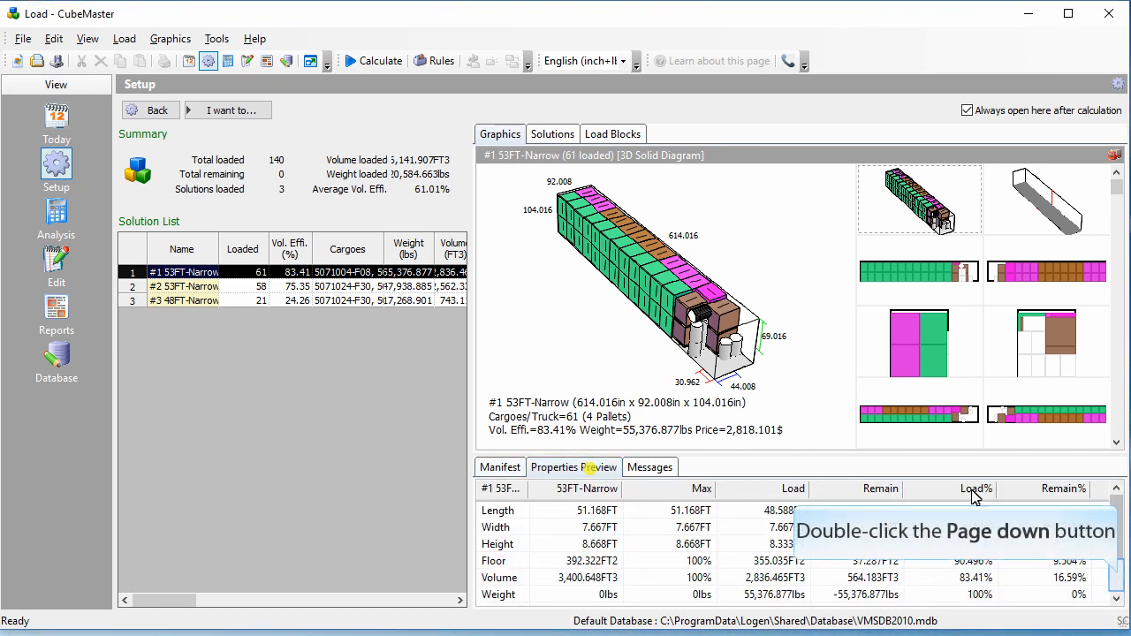
double_click(1119, 567)
drag(1119, 579, 1119, 530)
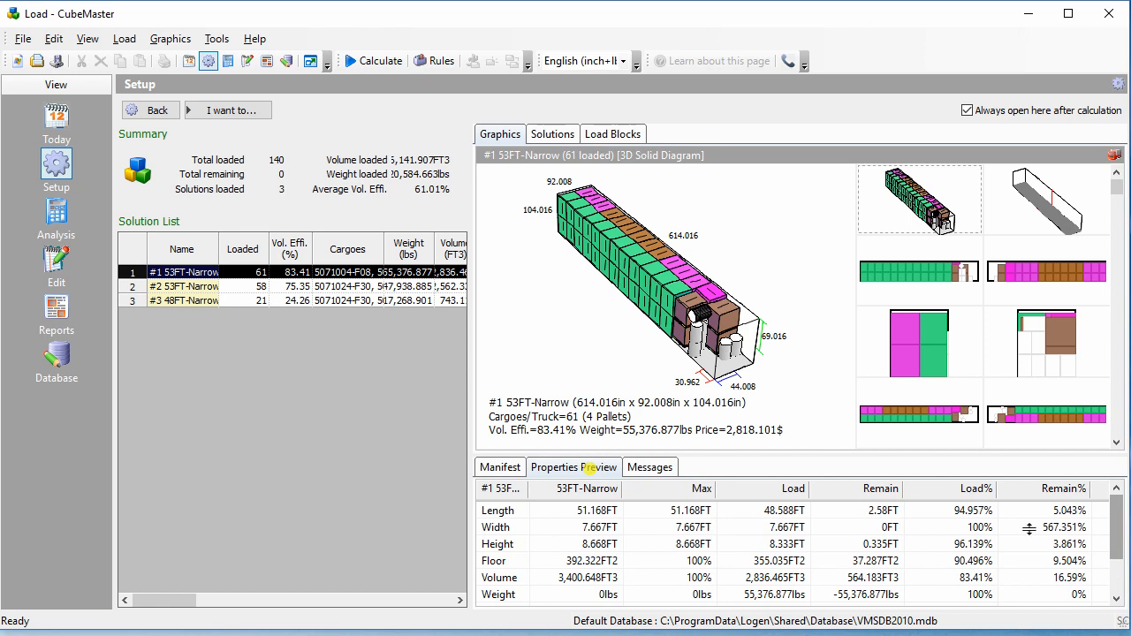
drag(754, 456, 758, 422)
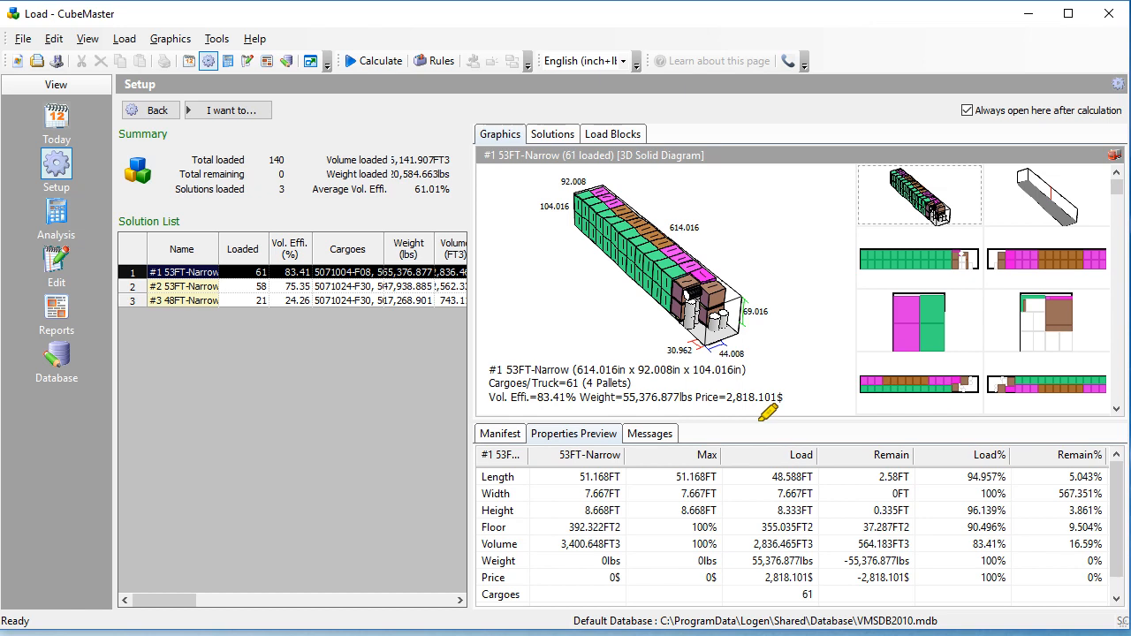
- Review the property rows of the first truck, from length, width and height to weight, price and cargoes
mouse_move(489, 477)
mouse_down()
mouse_move(506, 477)
mouse_move(502, 512)
mouse_up()
click(483, 538)
click(508, 548)
click(497, 572)
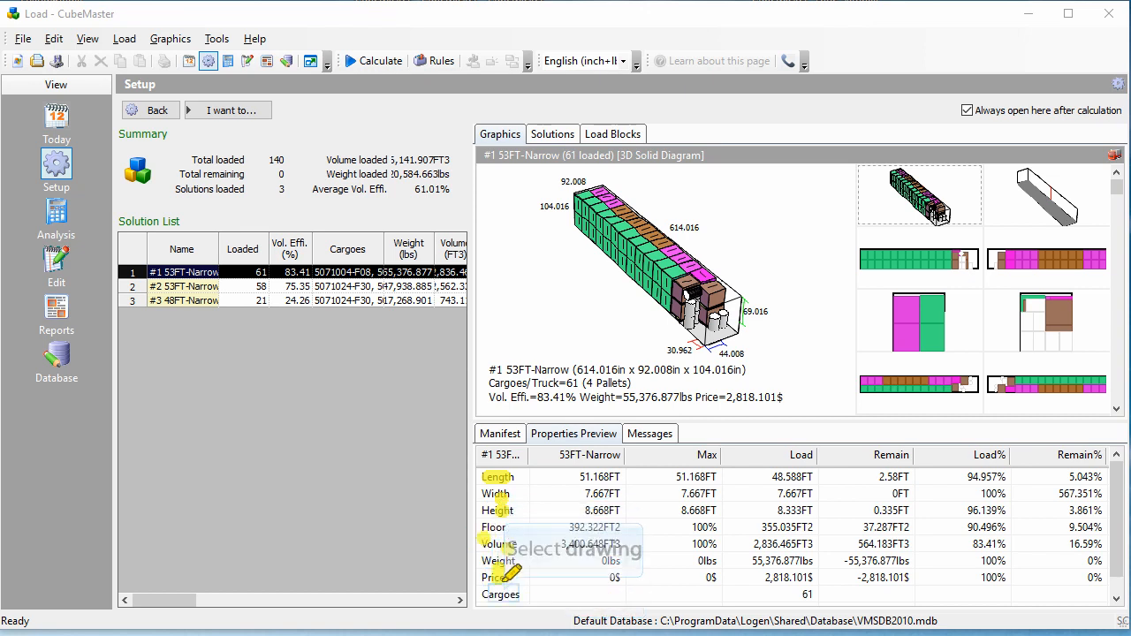
click(501, 593)
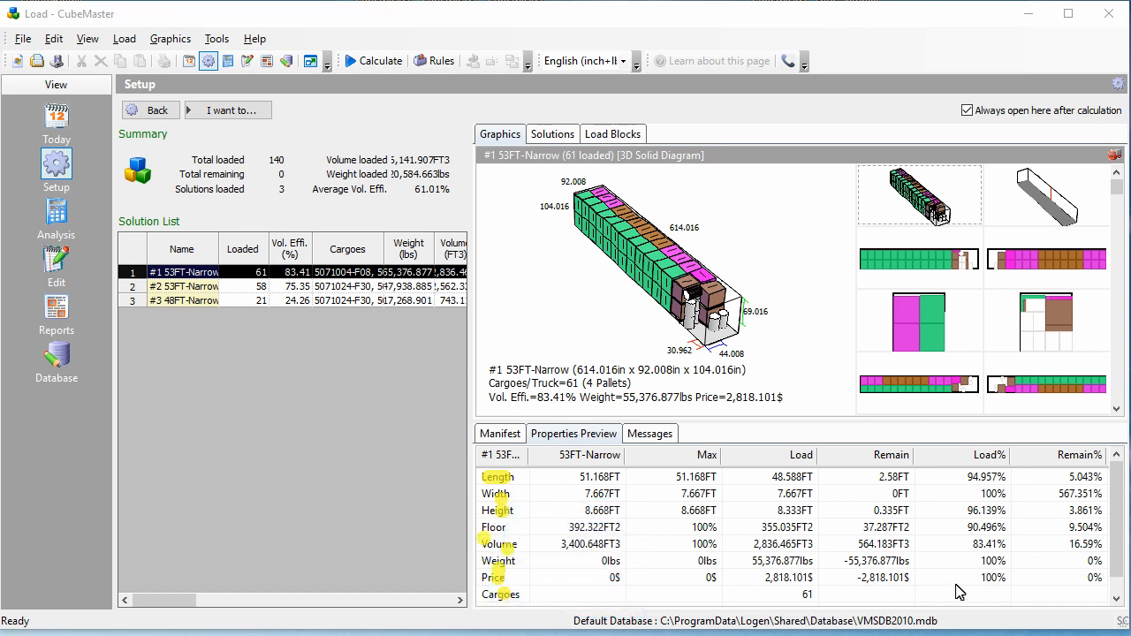
click(1117, 592)
drag(1118, 584, 1128, 528)
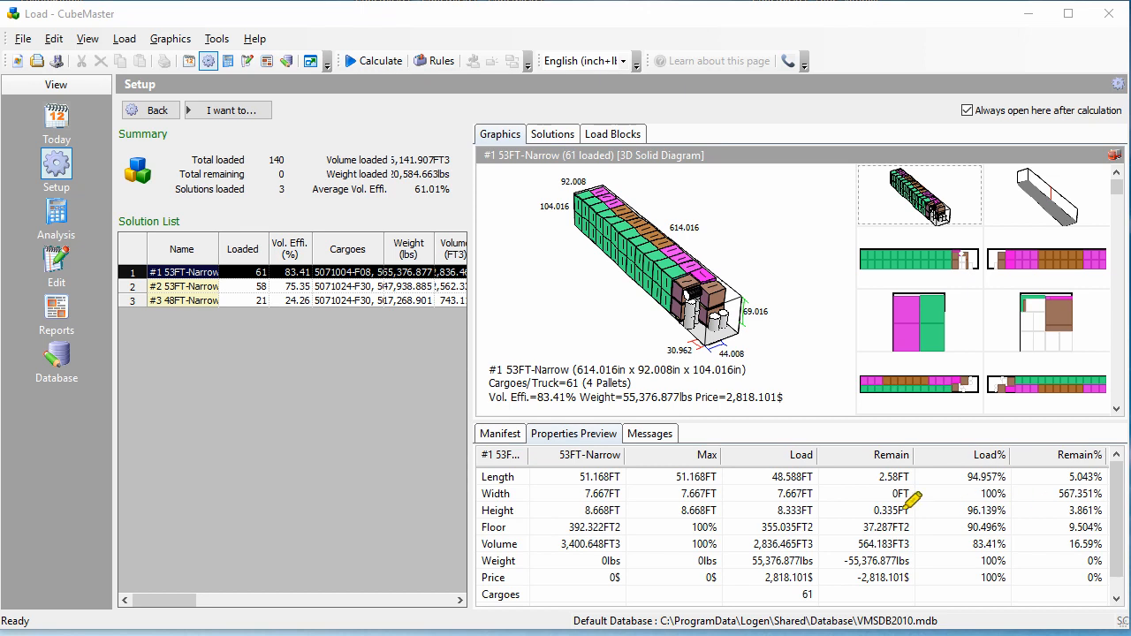
- Examine the Length row's truck, maximum, loaded and remaining values and percentages, comparing them with the free length in the 3D diagram
drag(546, 477, 705, 479)
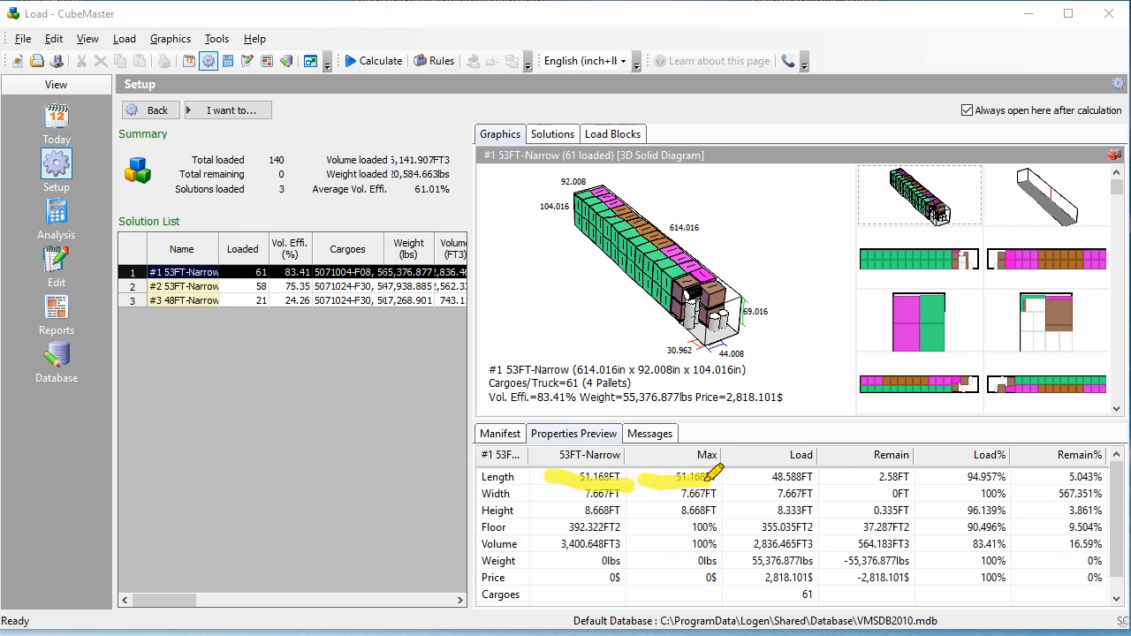
drag(753, 477, 813, 477)
drag(669, 349, 694, 349)
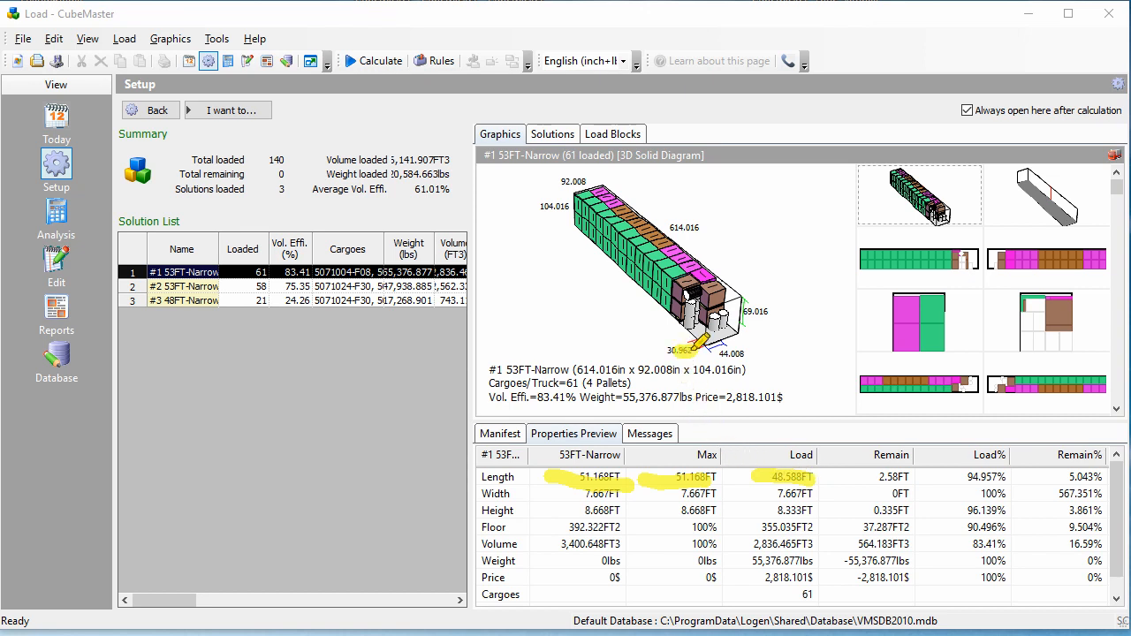
drag(881, 478, 899, 477)
drag(945, 478, 986, 476)
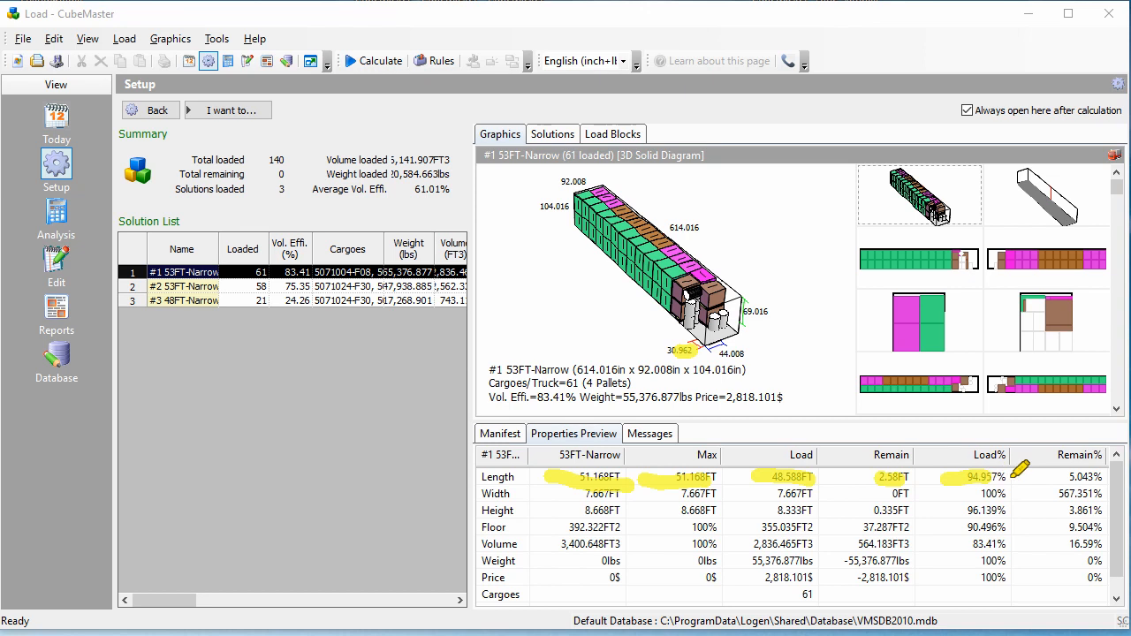
drag(1038, 480, 1103, 481)
key(Escape)
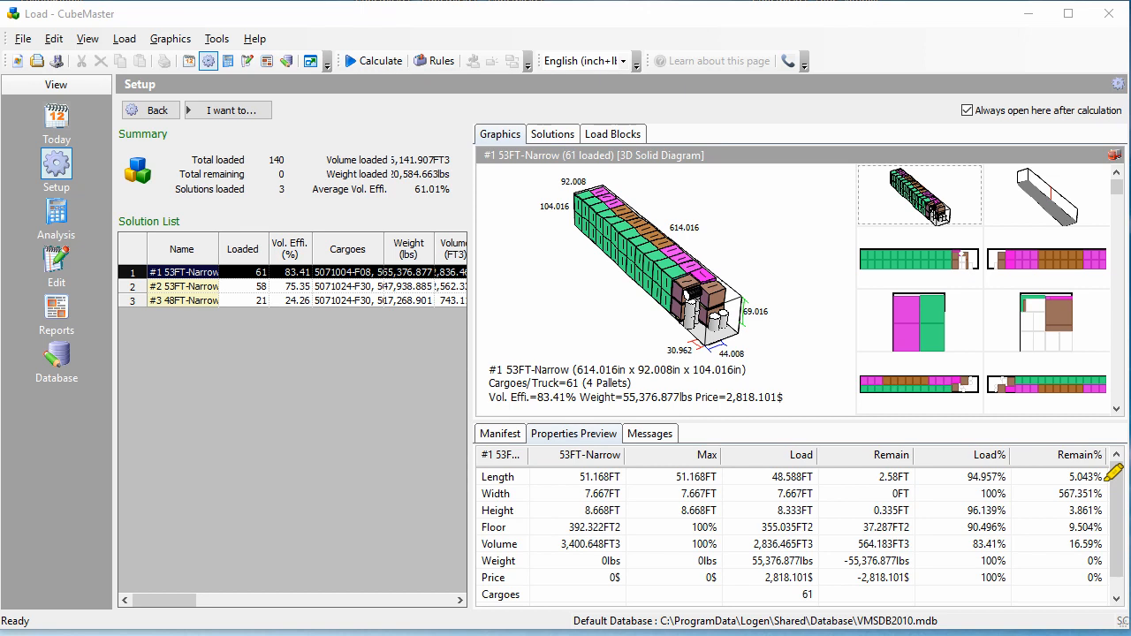
- Examine the Volume row's truck, maximum, loaded and remaining values and the loaded percentage of the first truck
drag(486, 541, 611, 543)
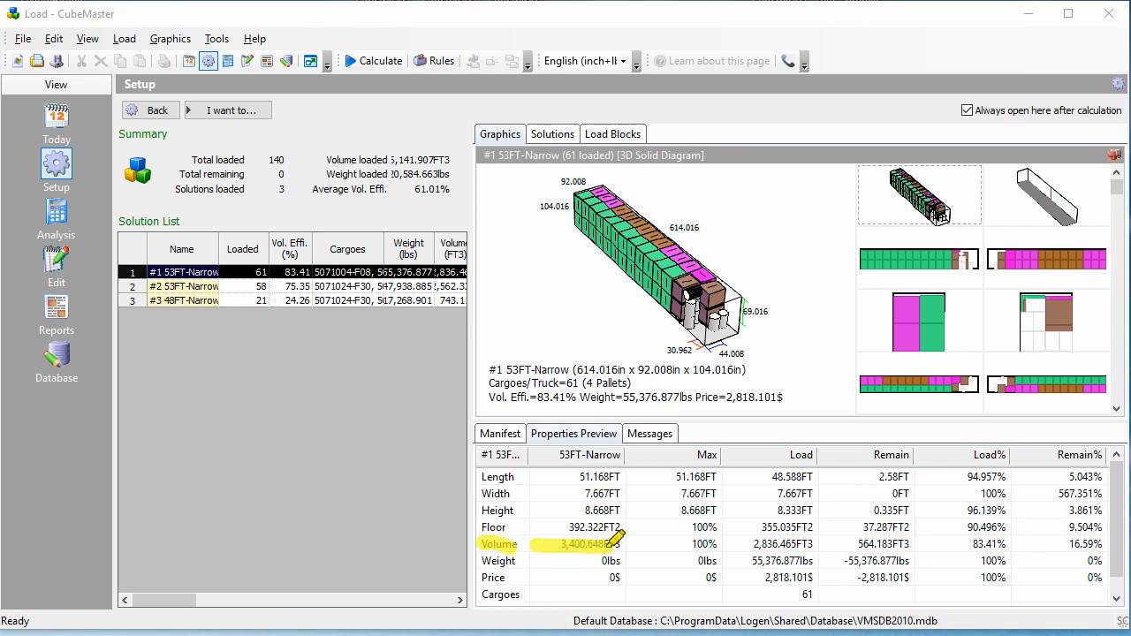
drag(679, 550, 927, 544)
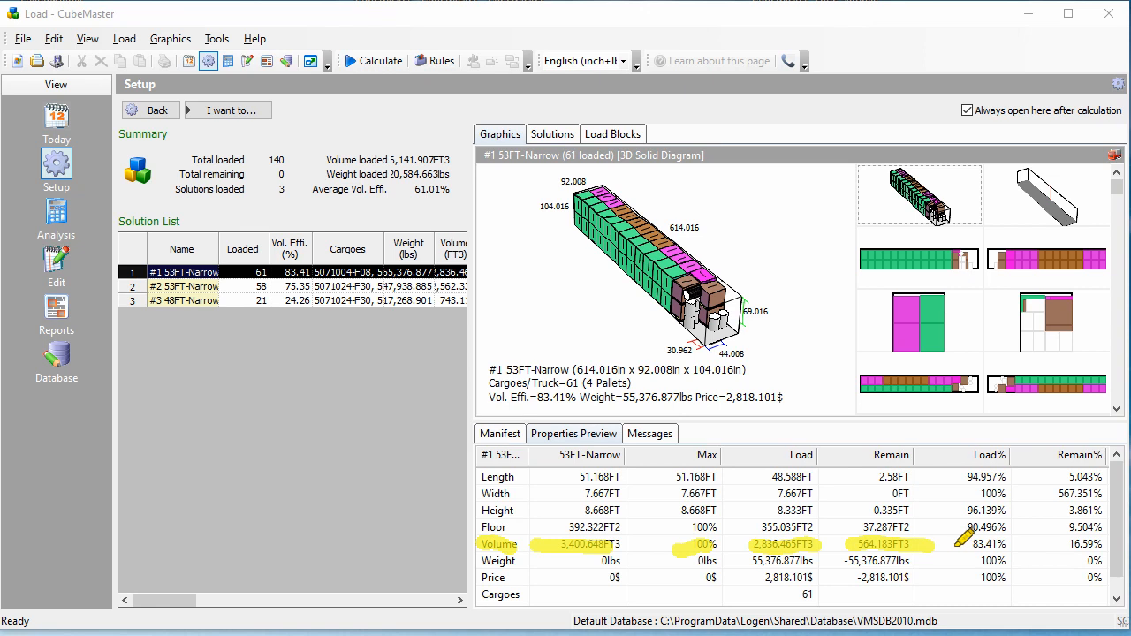
drag(969, 545, 1007, 544)
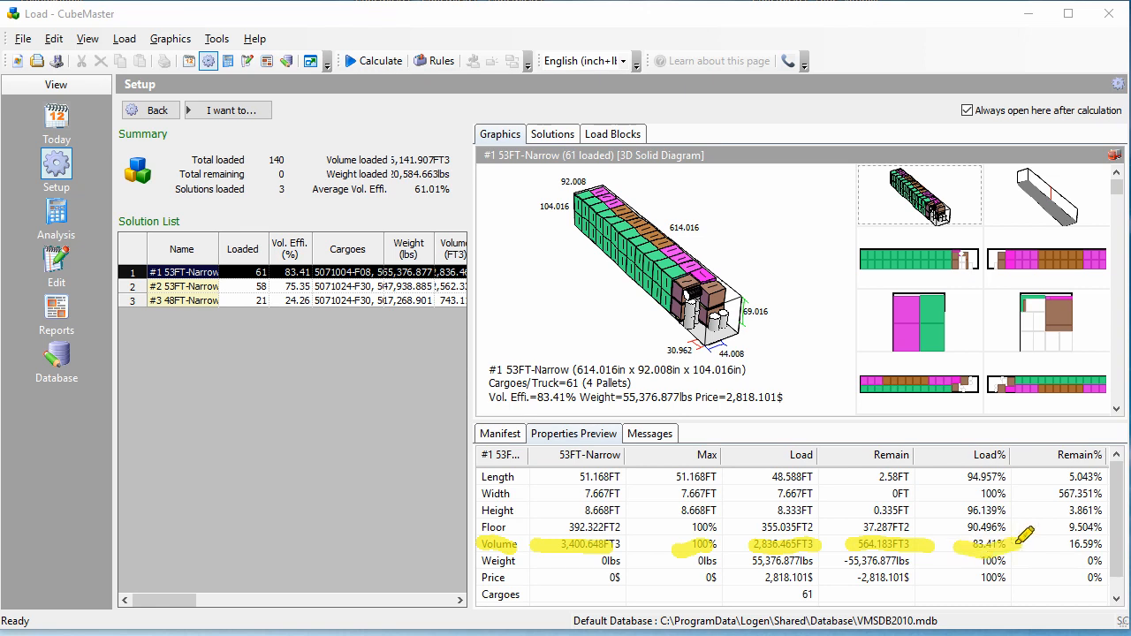
key(Escape)
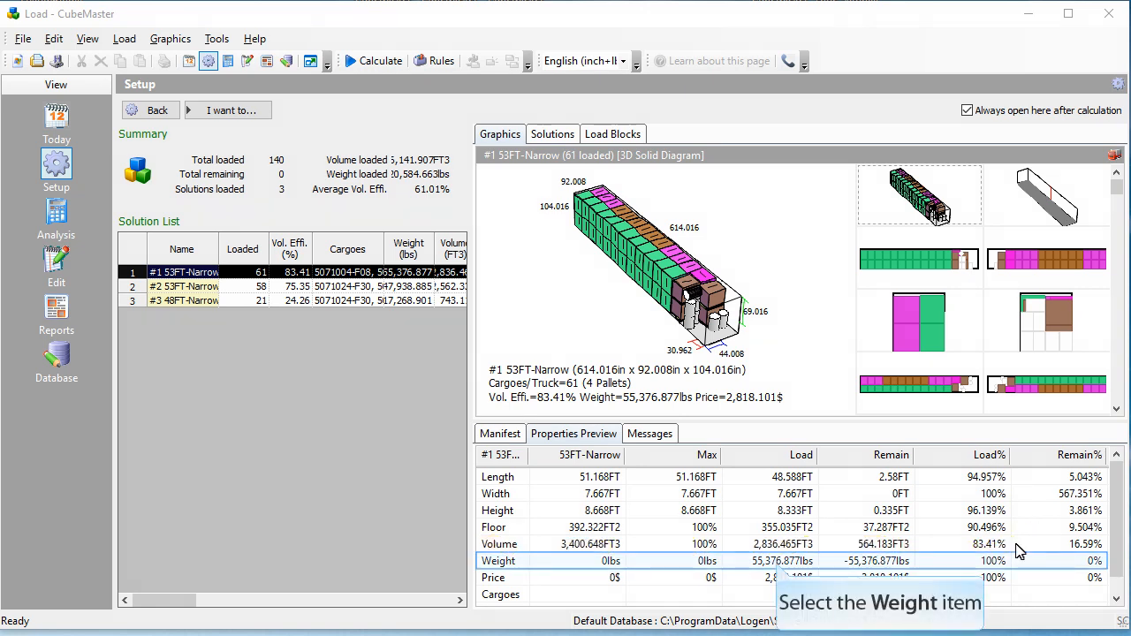
- Review the first truck's Weight, Price, Cargoes and Pallets rows, comparing the cargo and pallet counts with the 3D diagram's caption
click(777, 563)
scroll(777, 565, down, 1)
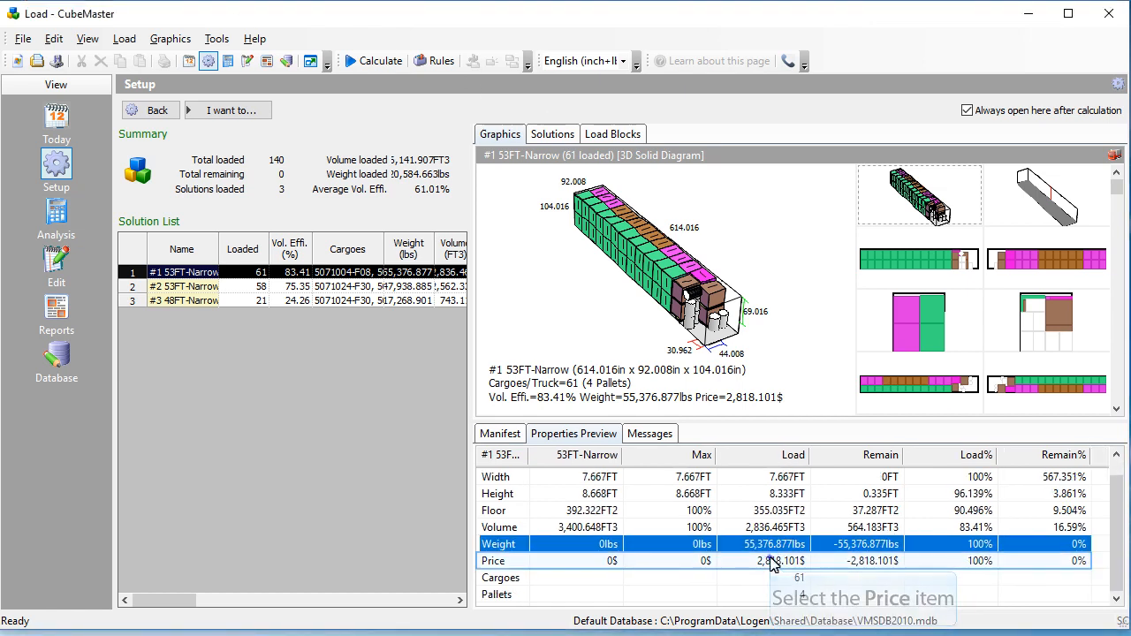
click(776, 565)
click(772, 580)
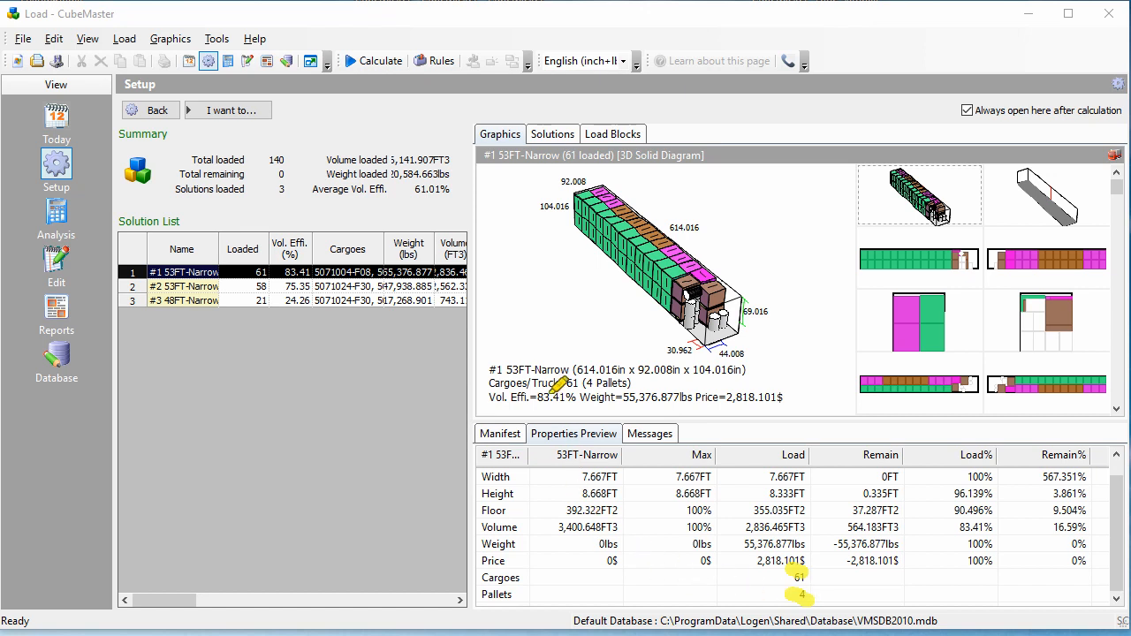
drag(542, 383, 576, 383)
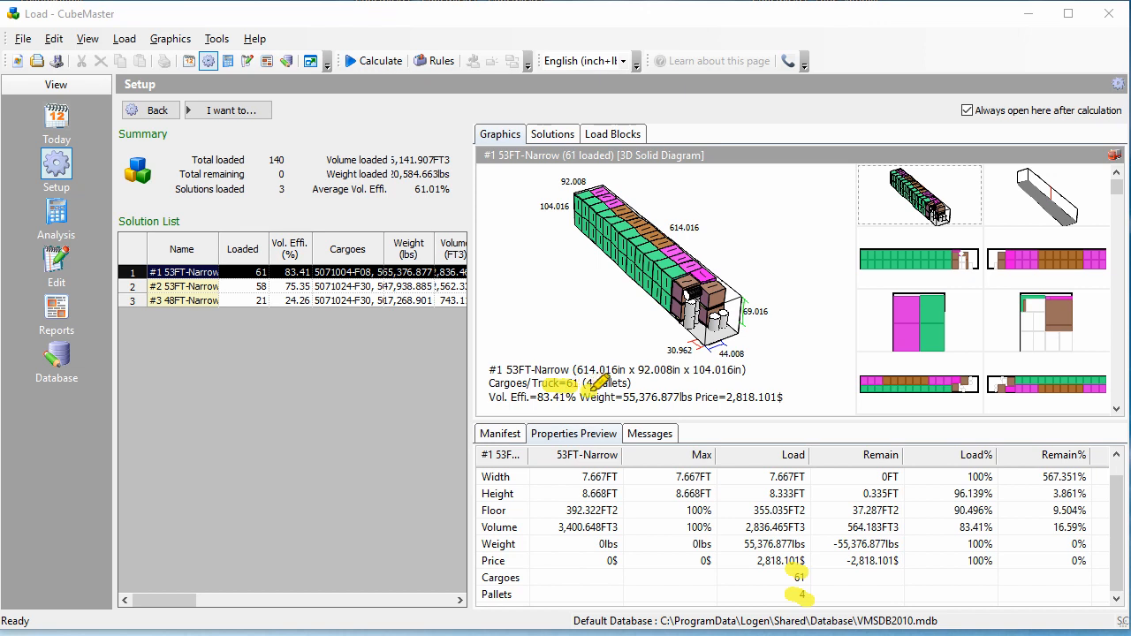
key(Escape)
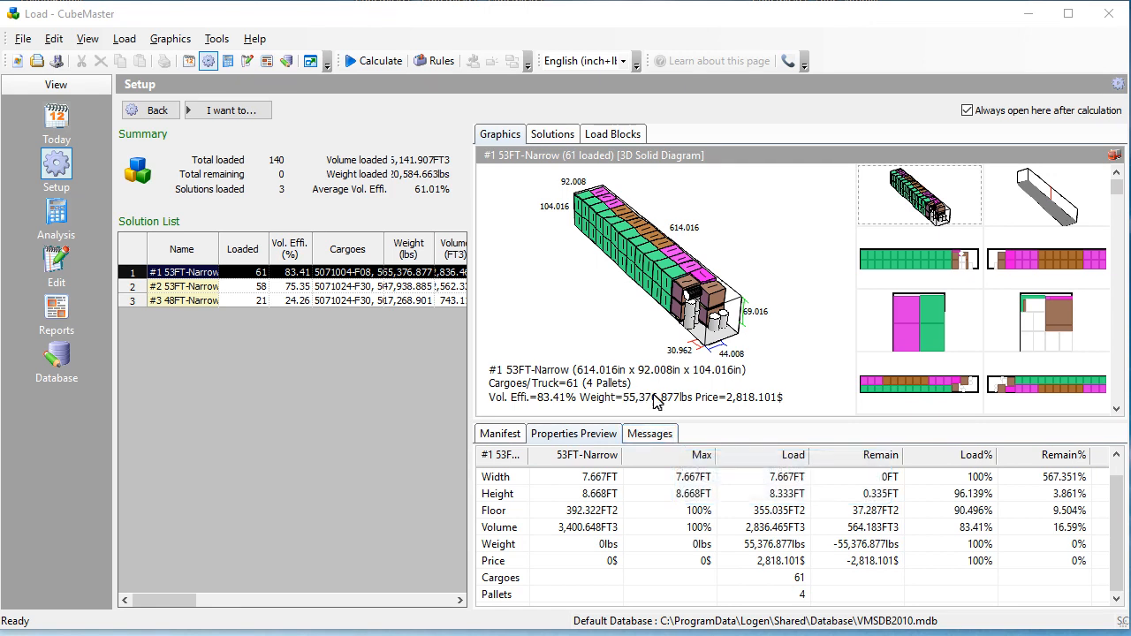
- Check the calculation messages and show the second truck's solution in an enlarged 3D diagram
click(670, 435)
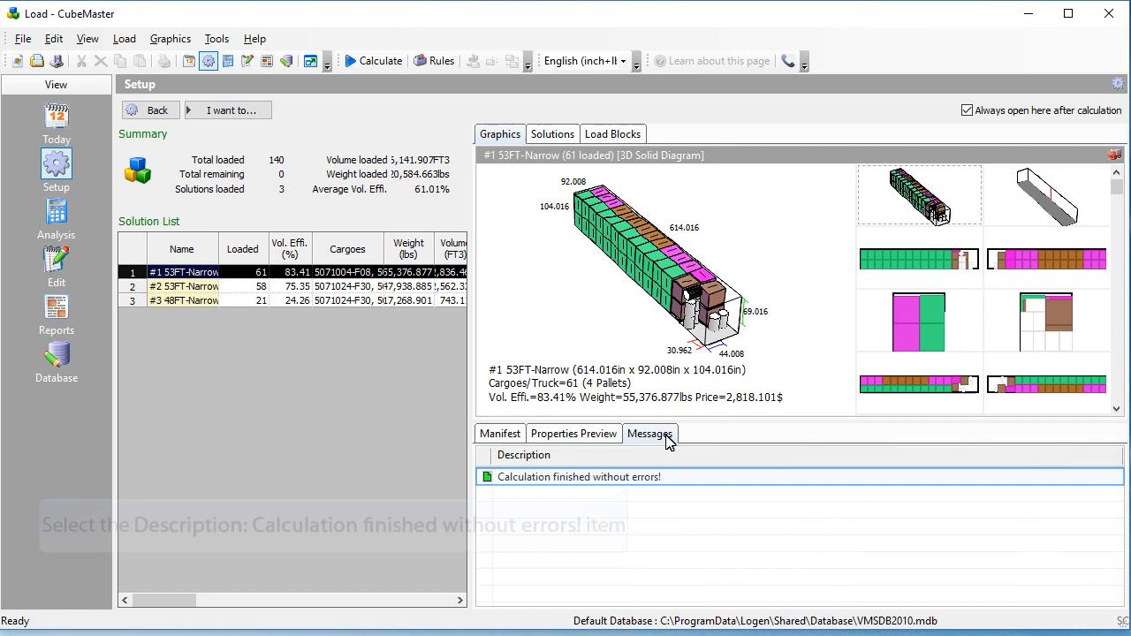
click(630, 489)
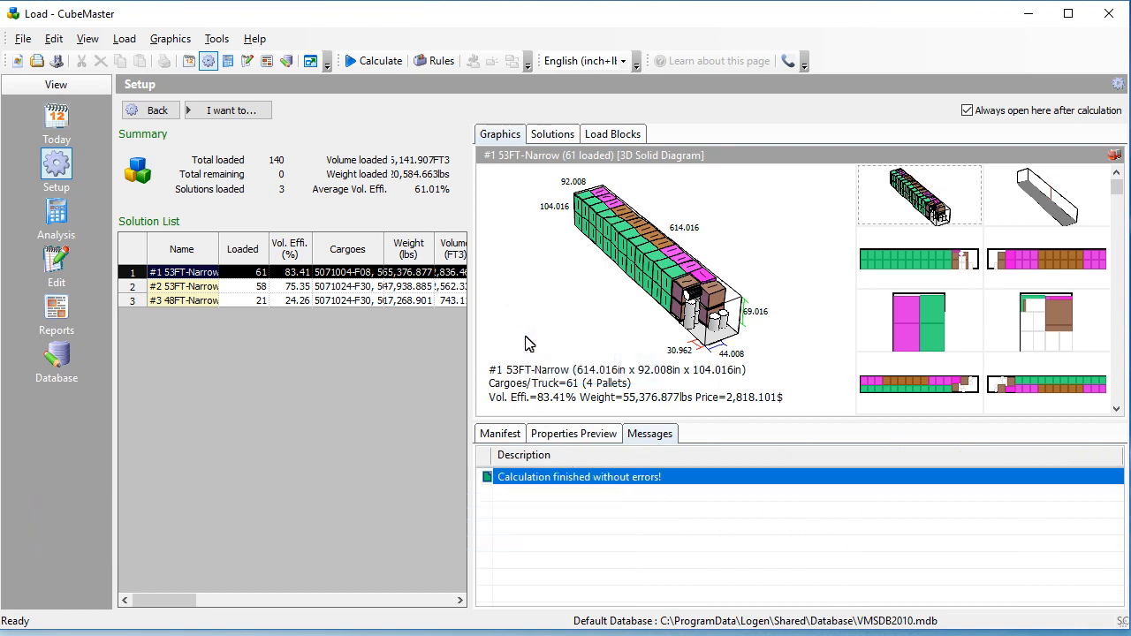
click(526, 322)
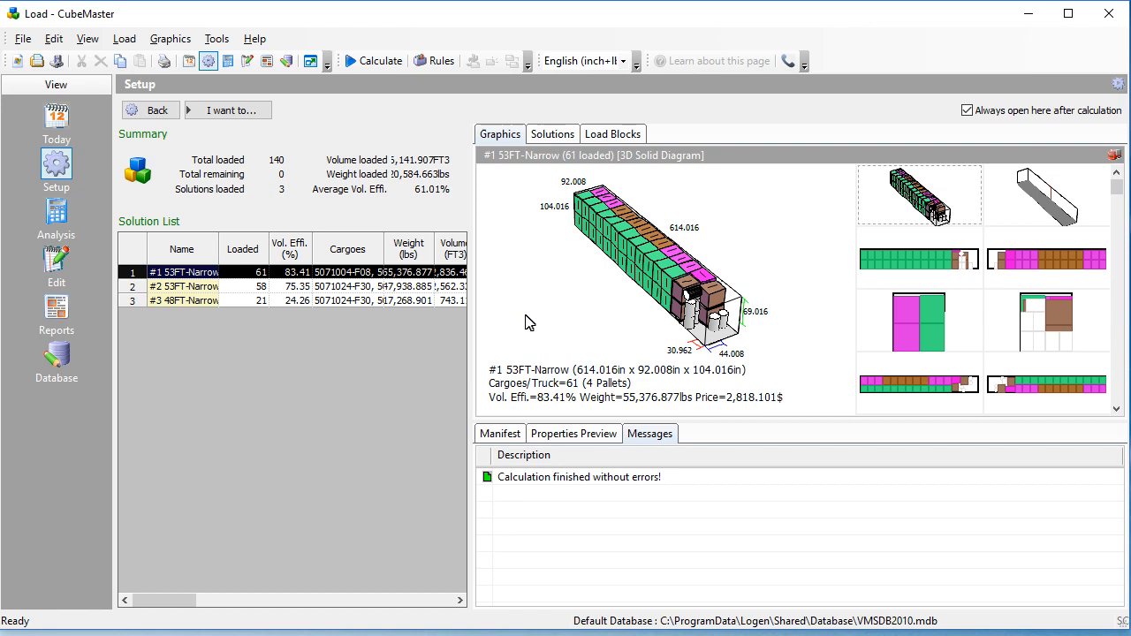
key(Down)
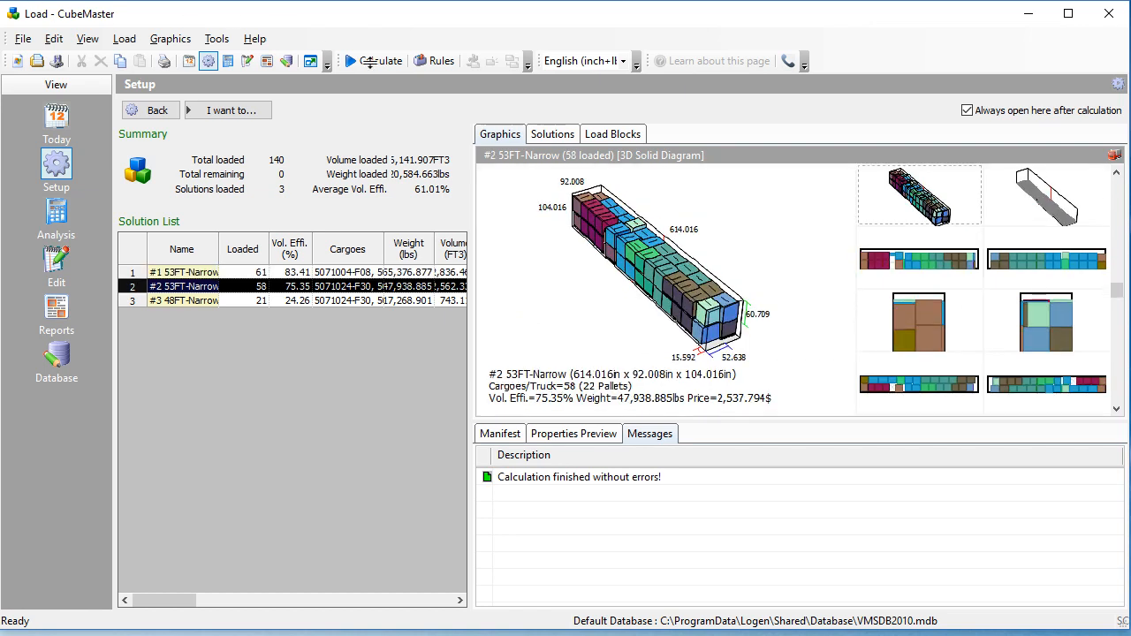
drag(592, 421, 592, 508)
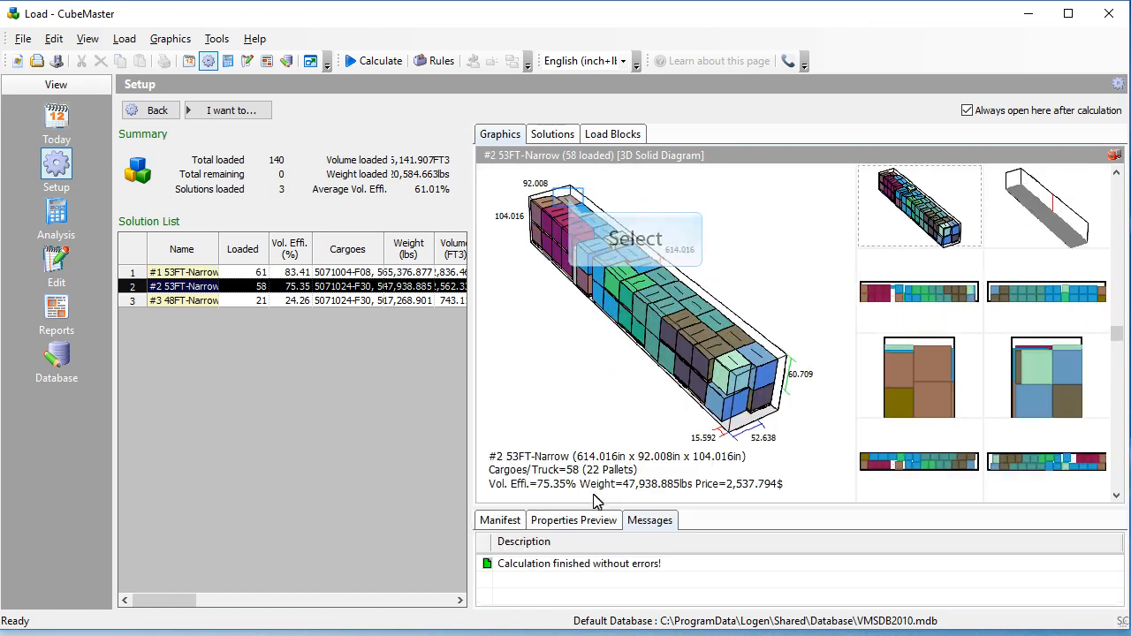
click(571, 223)
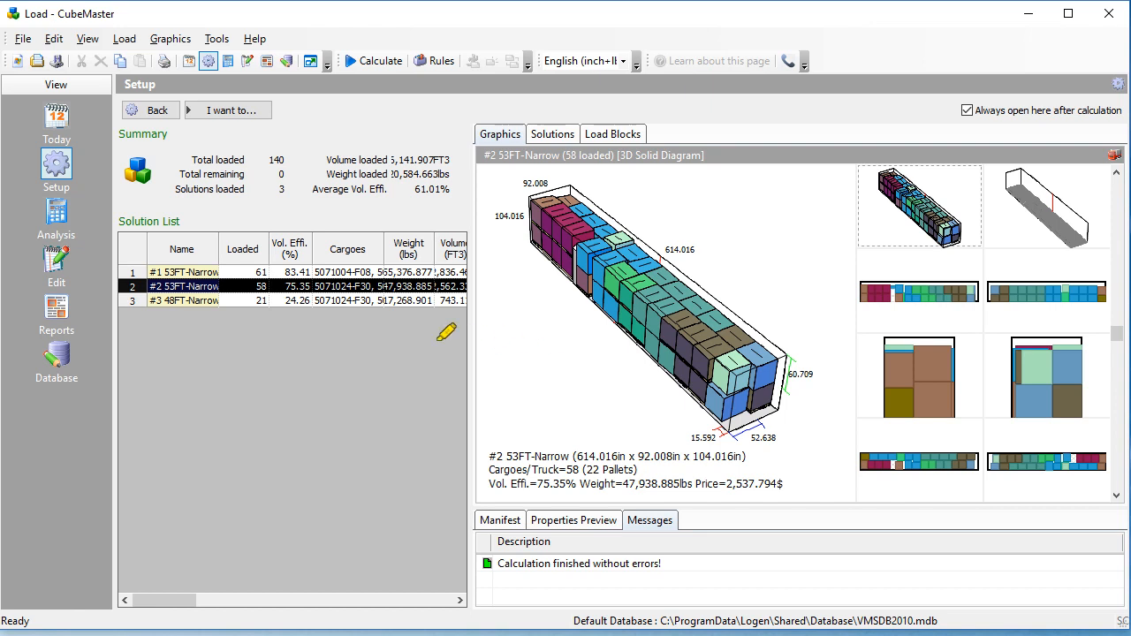
- Open the Edit View for manual filling and add an empty container to the solutions in the free cell
click(263, 113)
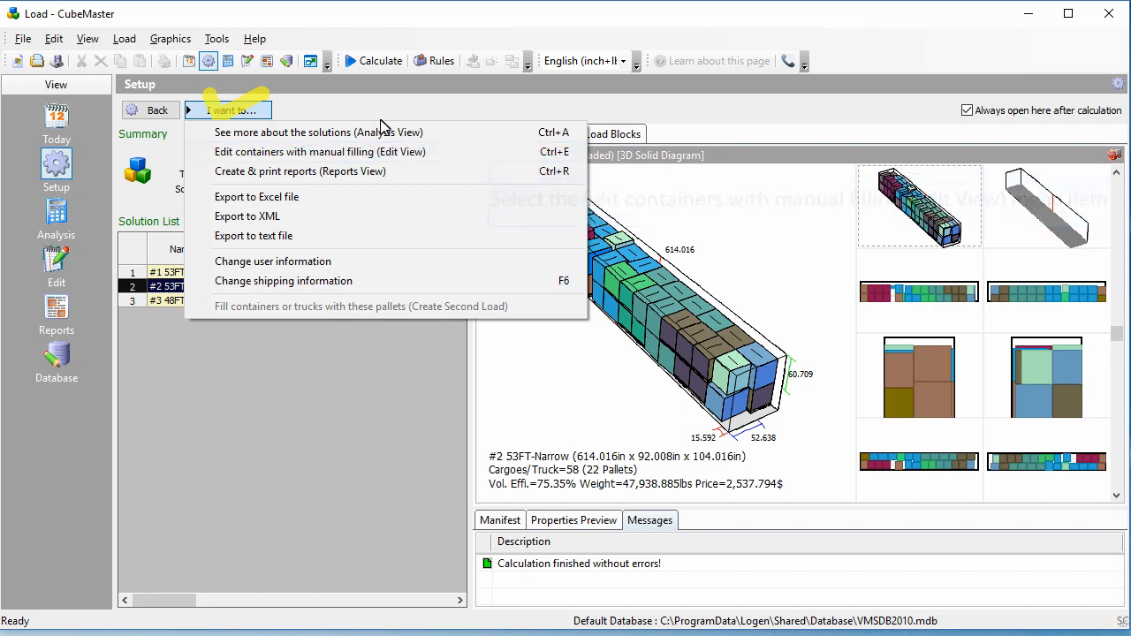
click(488, 157)
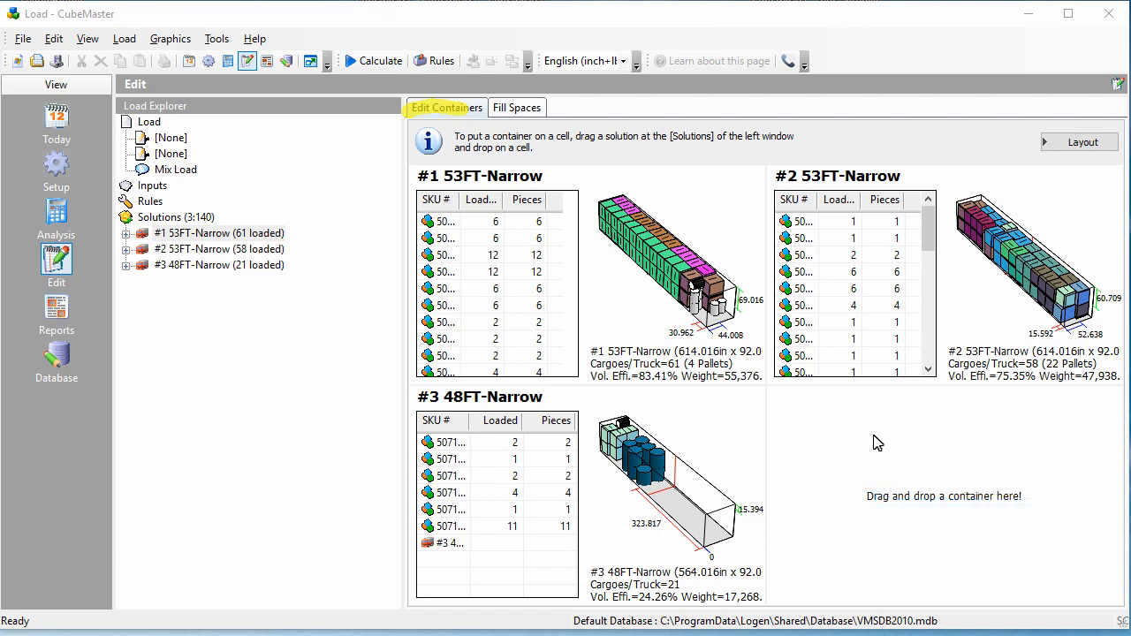
right_click(877, 488)
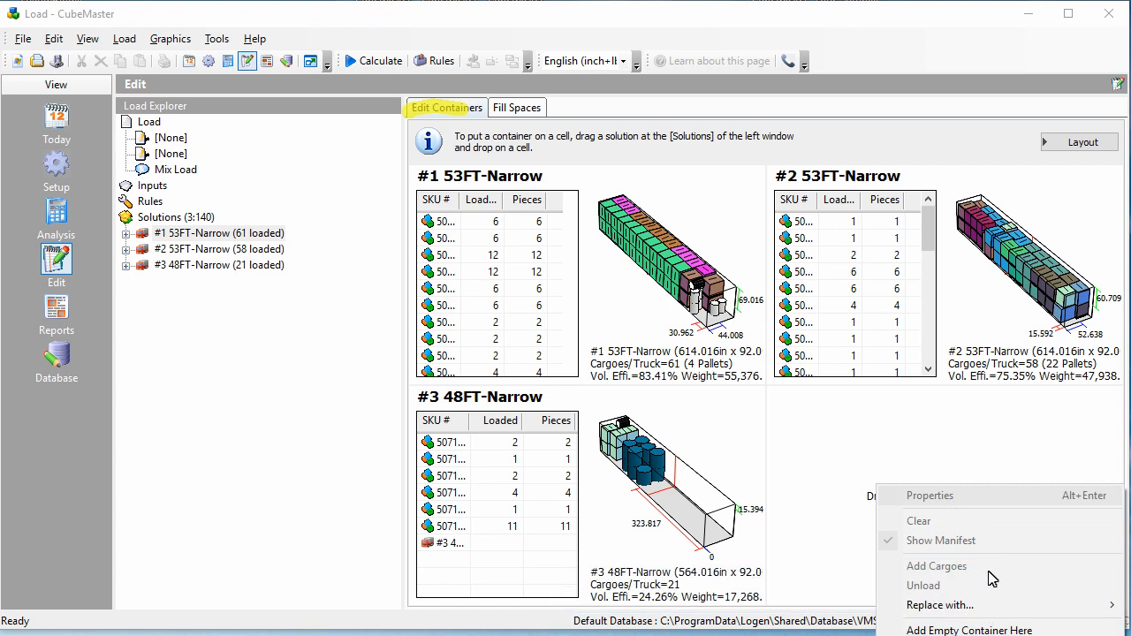
click(996, 630)
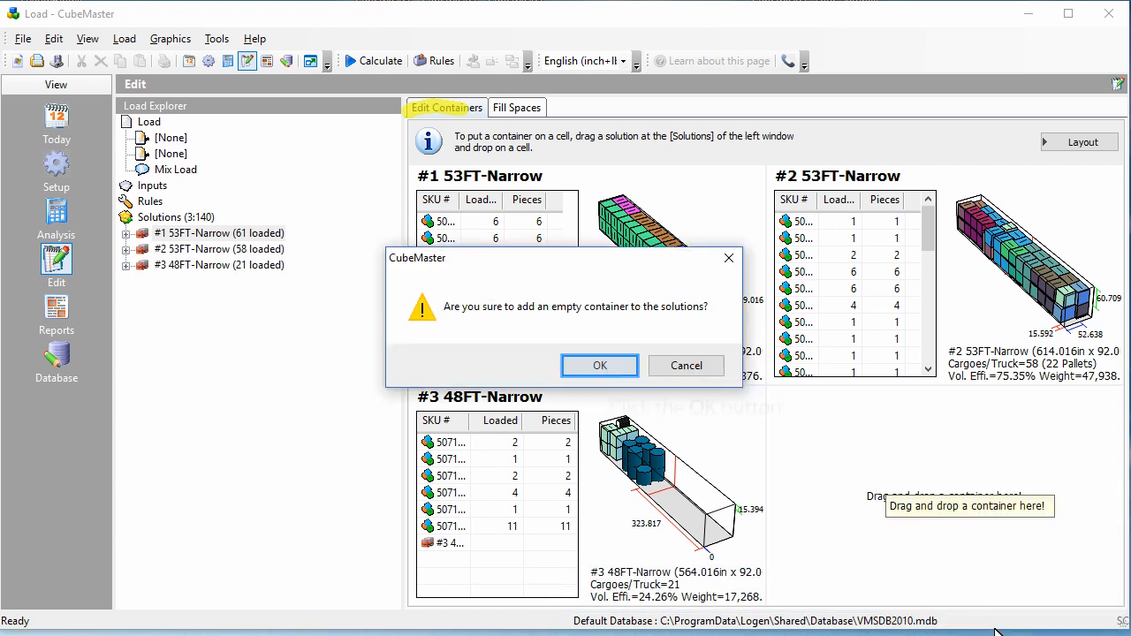
click(600, 366)
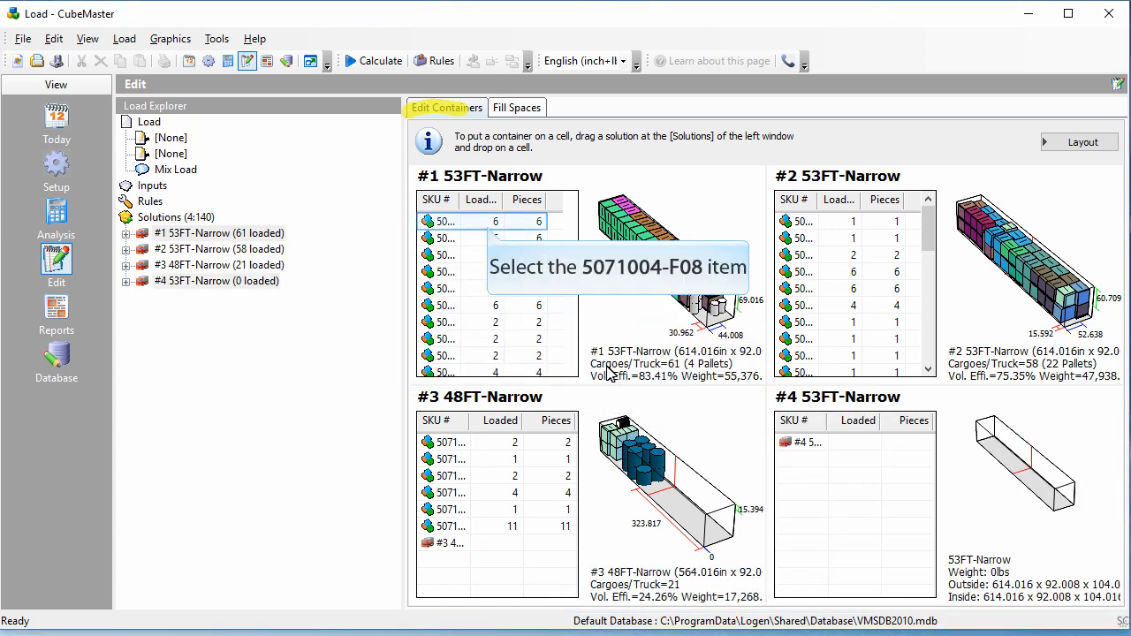
- Move the first three cargo rows of truck #1 53FT-Narrow, starting with 5071004-F08, into the empty truck #4
click(486, 226)
ctrl+click(481, 238)
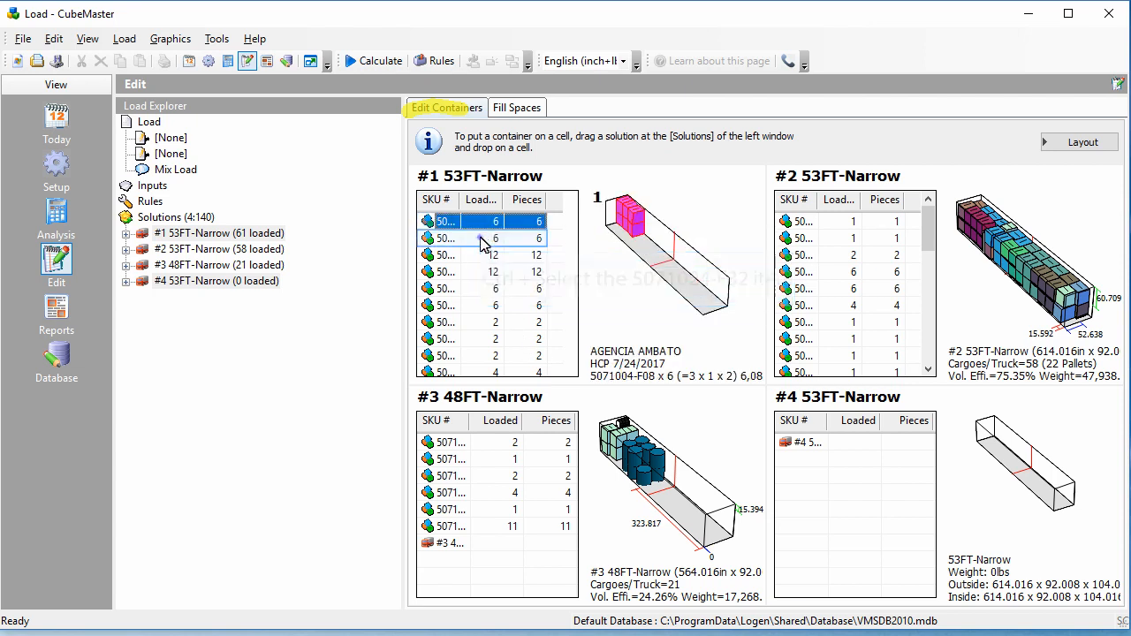
ctrl+click(482, 255)
drag(468, 243, 999, 520)
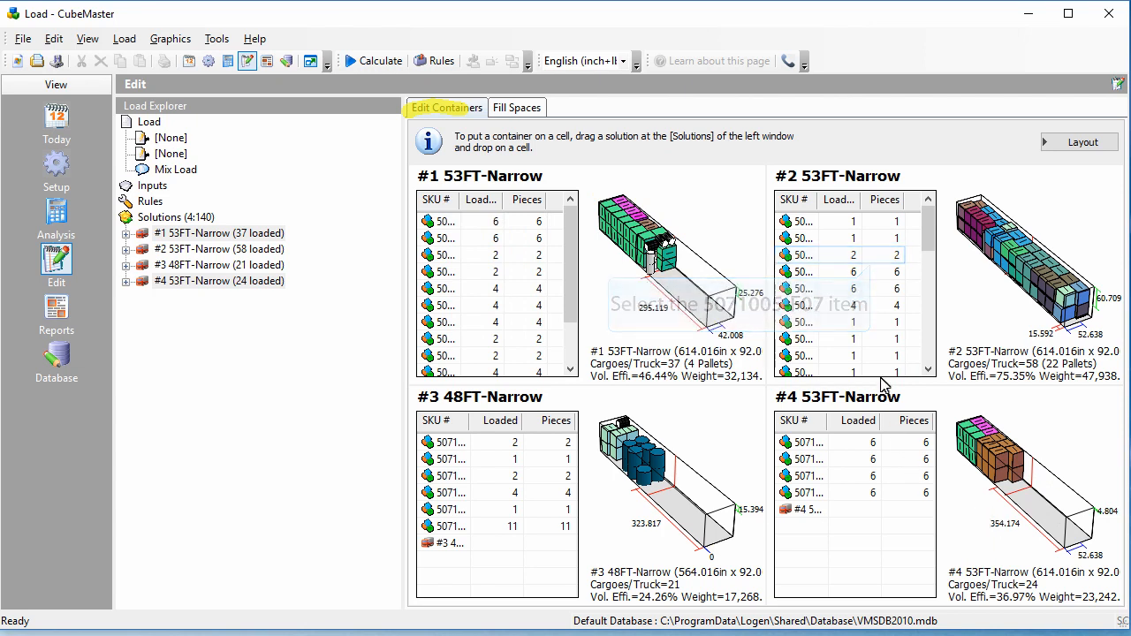
- Move the third to fifth cargo rows of truck #2 53FT-Narrow, including 5071005-F07 and 5071006-B35, into truck #4
click(855, 255)
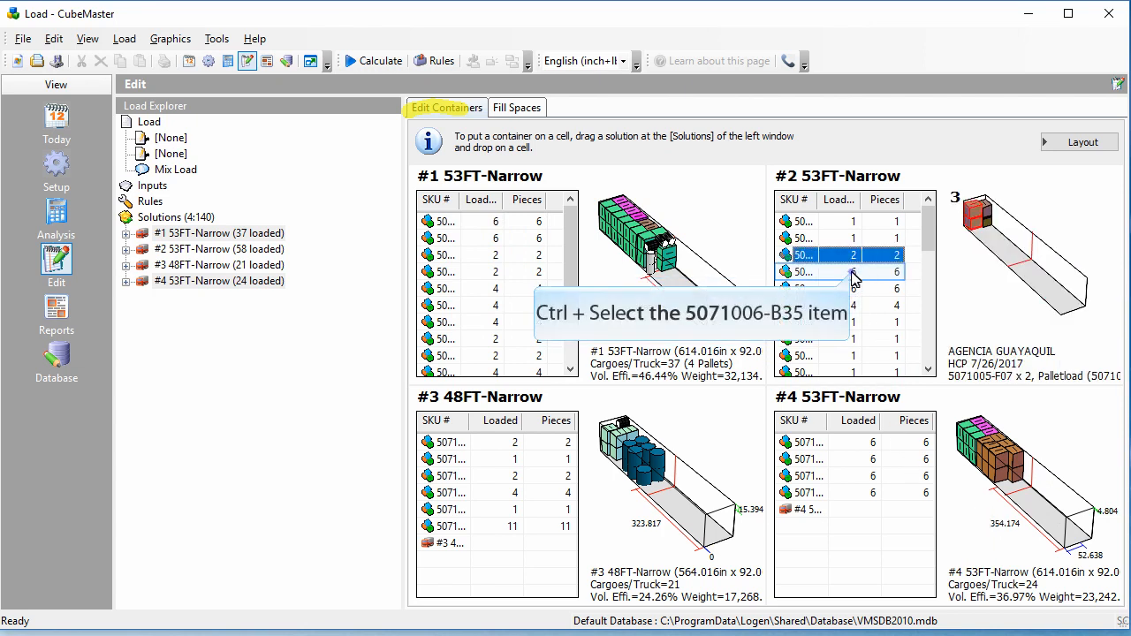
ctrl+click(851, 272)
ctrl+click(828, 285)
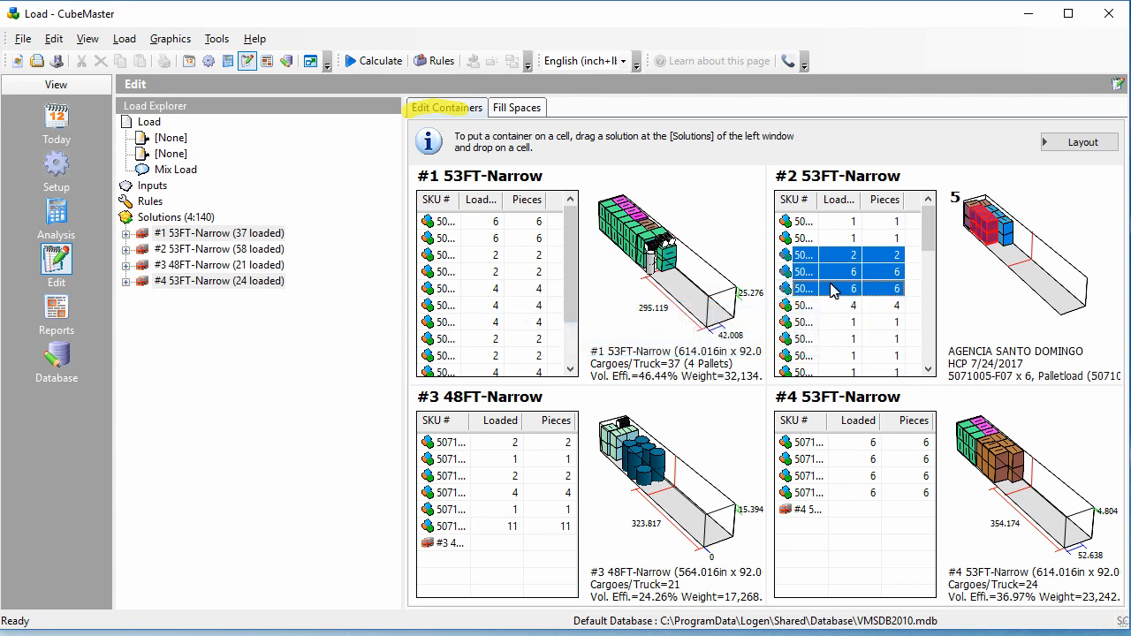
drag(835, 262, 1009, 539)
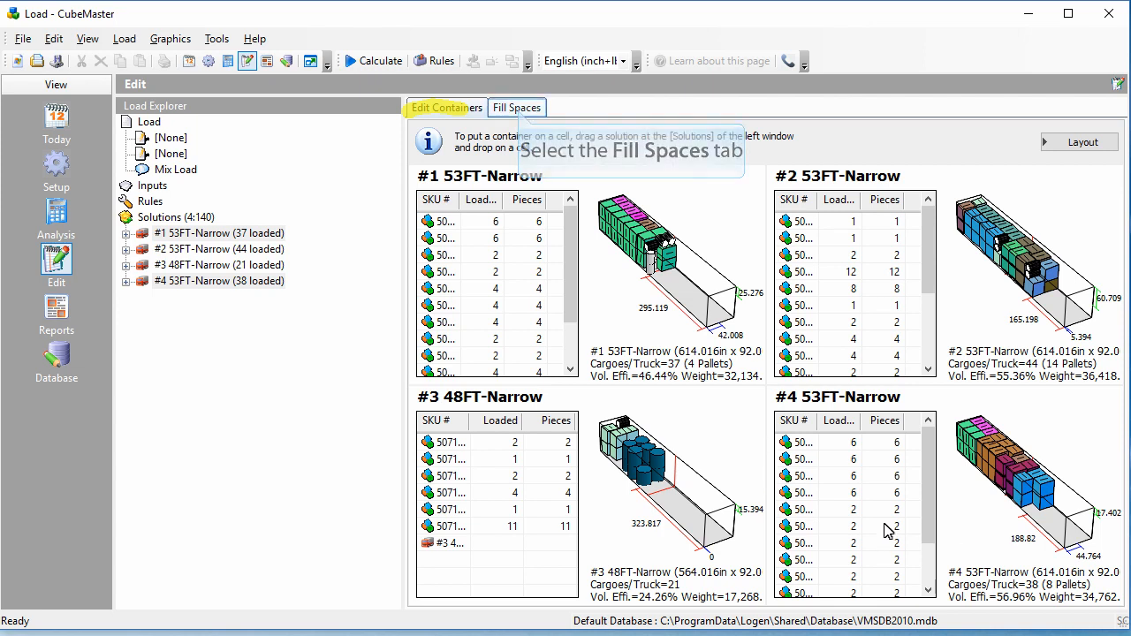
- Place truck #4 in the Fill Spaces view and check how many of the first 5071004-B37 cargo fit its unused space
click(520, 112)
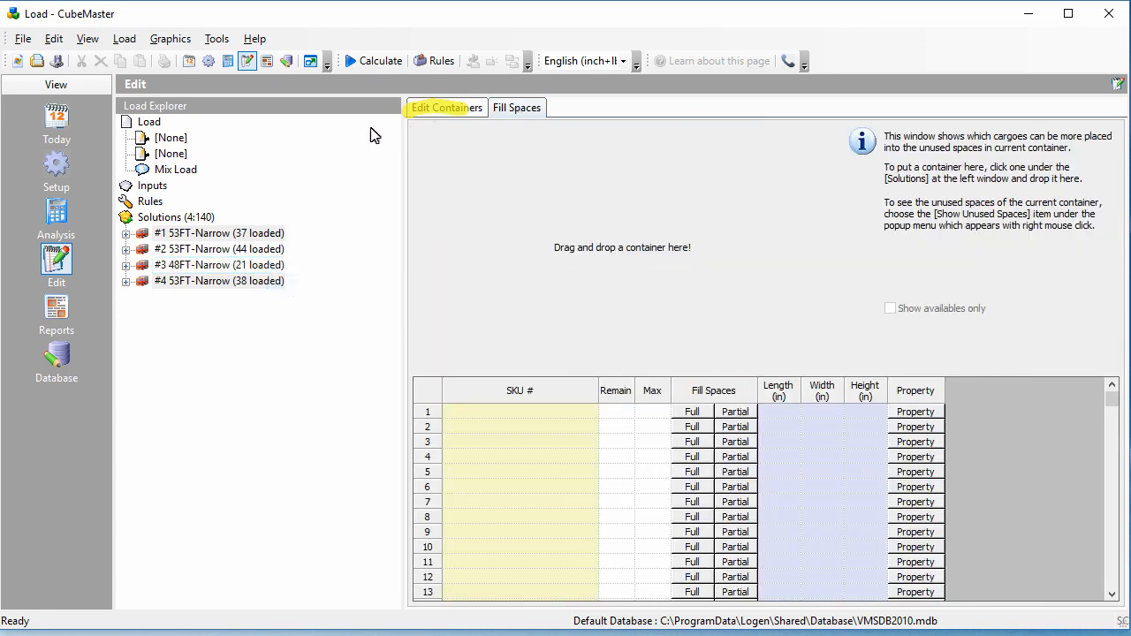
drag(269, 268, 720, 236)
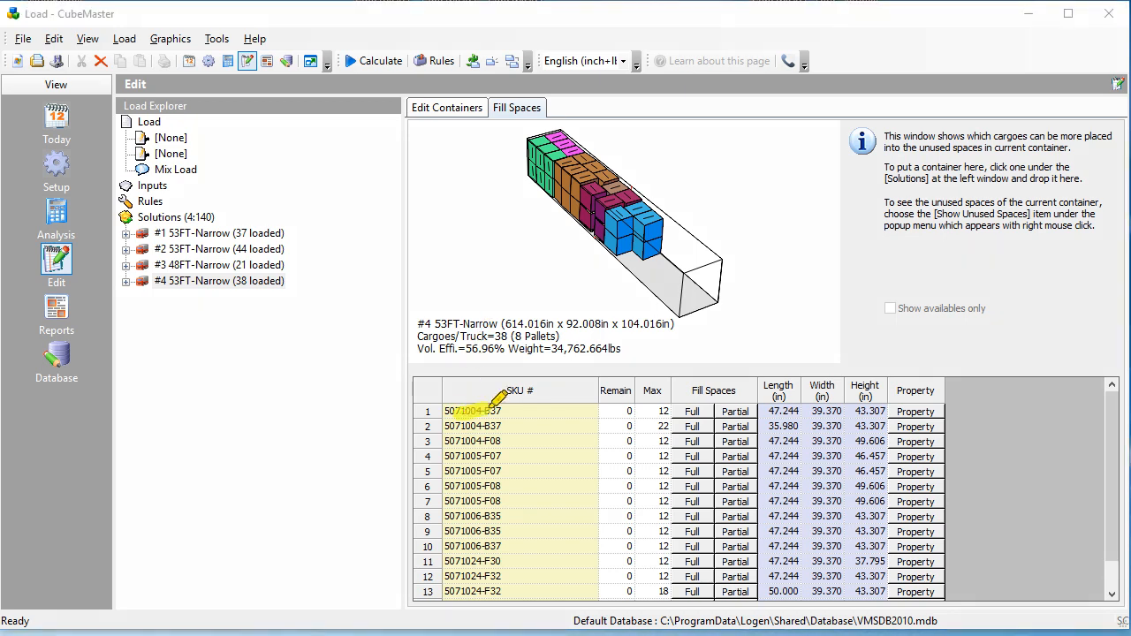
drag(642, 412, 670, 410)
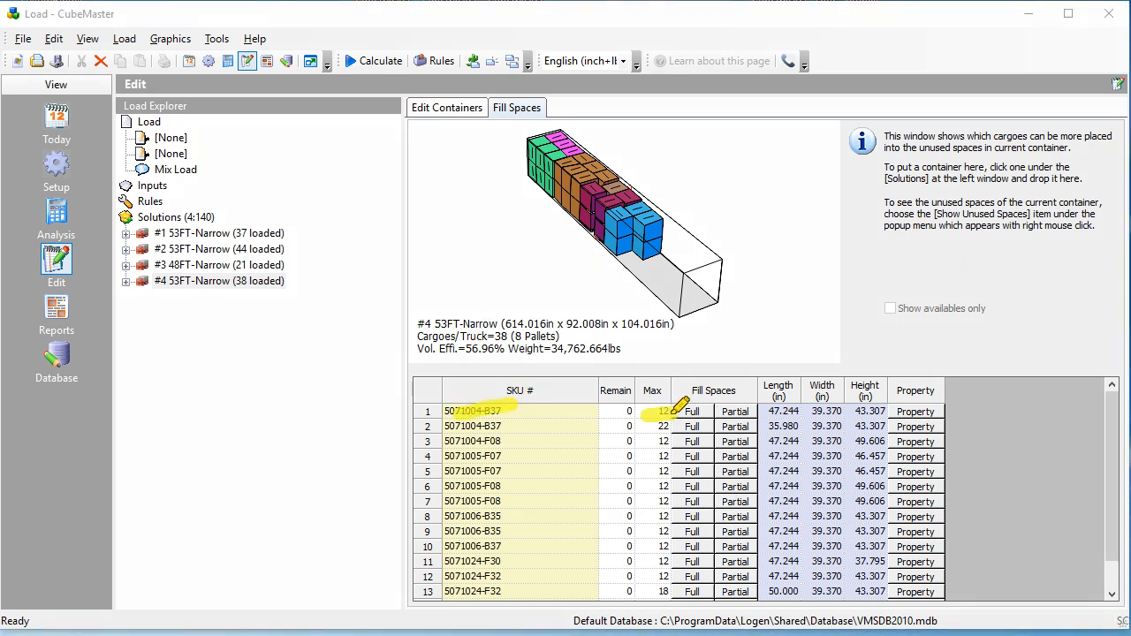
mouse_move(658, 196)
mouse_down()
mouse_move(614, 320)
mouse_move(772, 220)
mouse_move(667, 182)
mouse_up()
key(Escape)
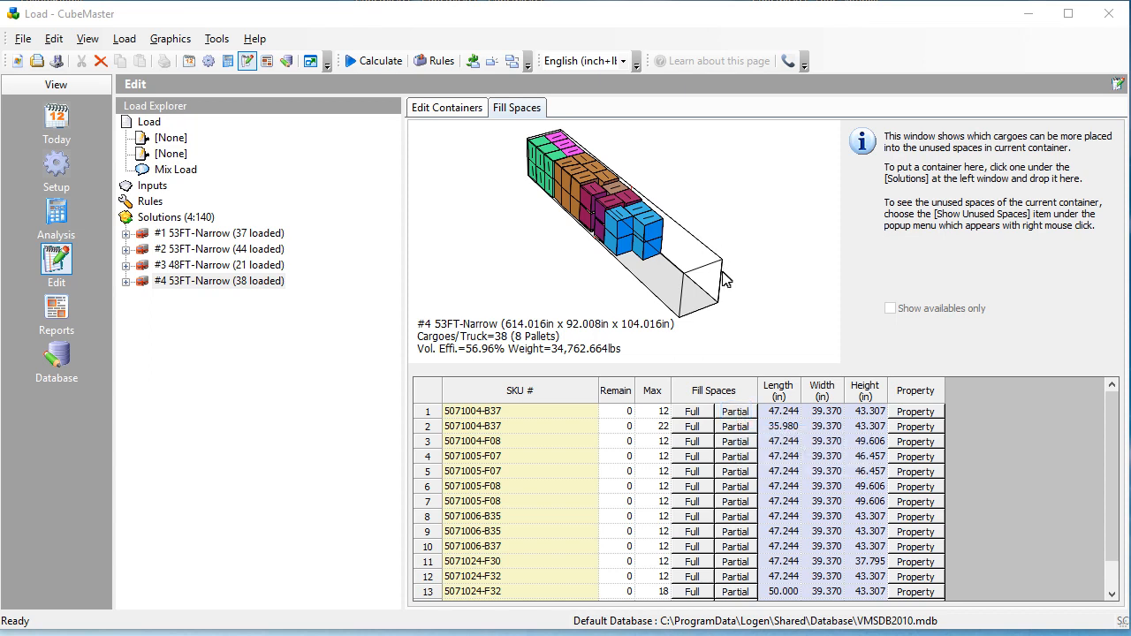
- Partially fill truck #4 with a 2 x 2 x 2 block of the first 5071004-B37 cargo
click(735, 412)
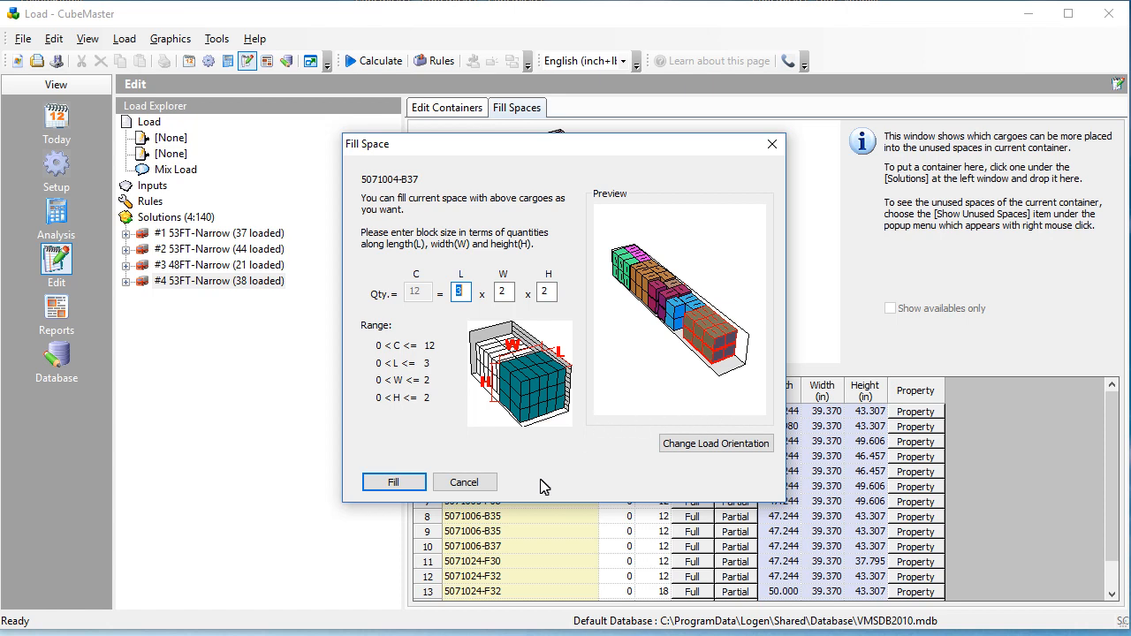
text(2)
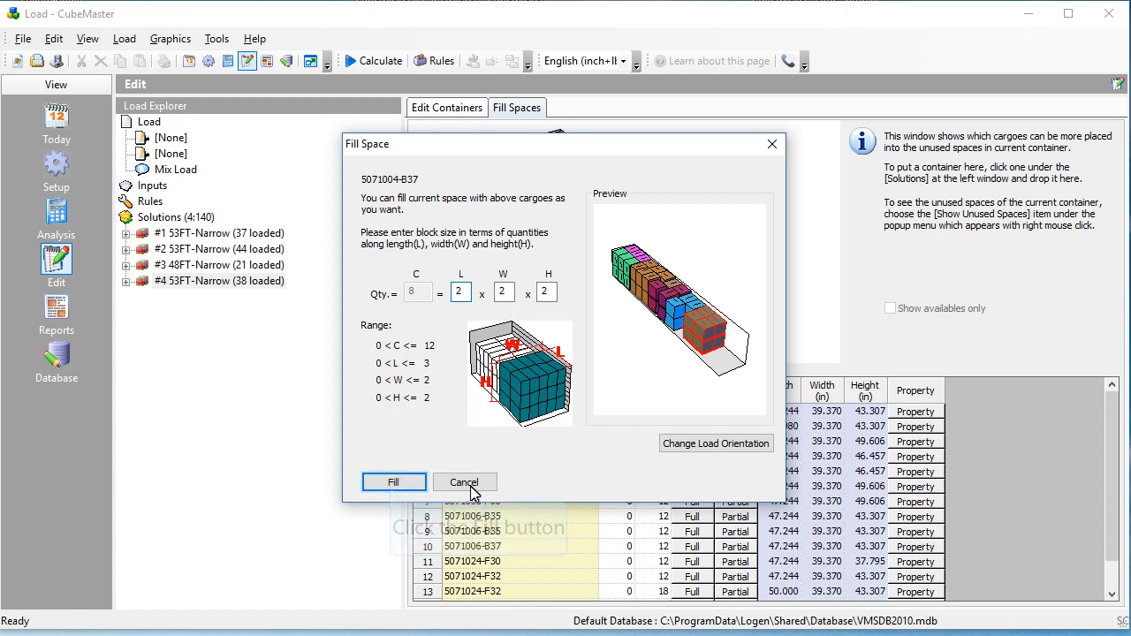
click(393, 485)
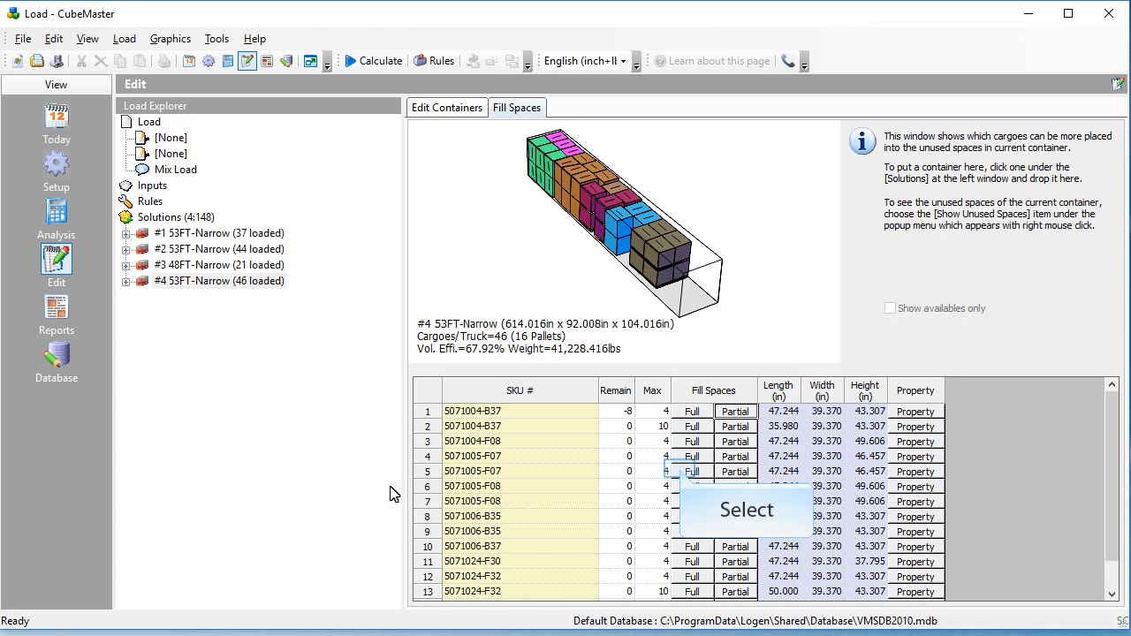
- Fully fill truck #4's remaining spaces with listed cargoes, including 5071005-F07, 5071024-F00 and the 43.2 in long 5071024-F32
click(684, 472)
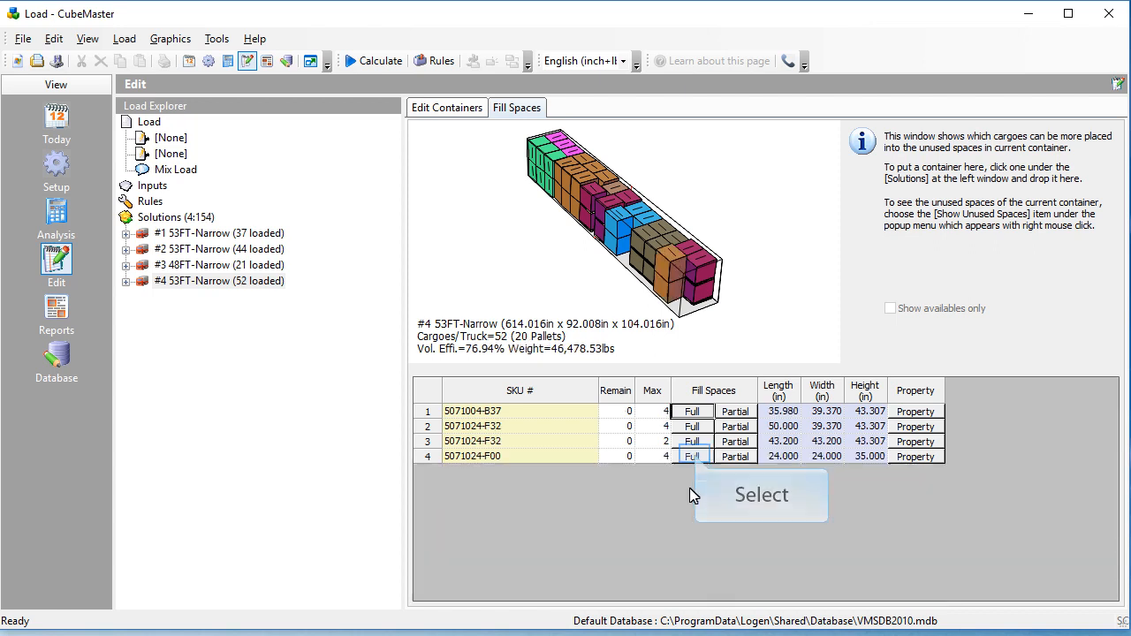
click(693, 455)
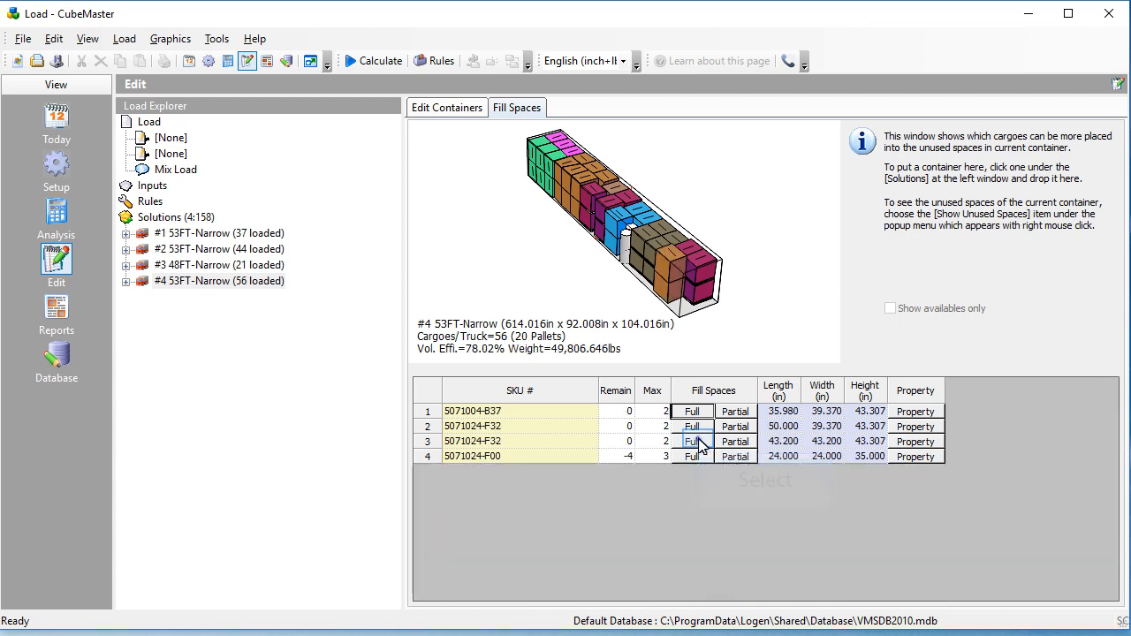
click(698, 442)
click(692, 412)
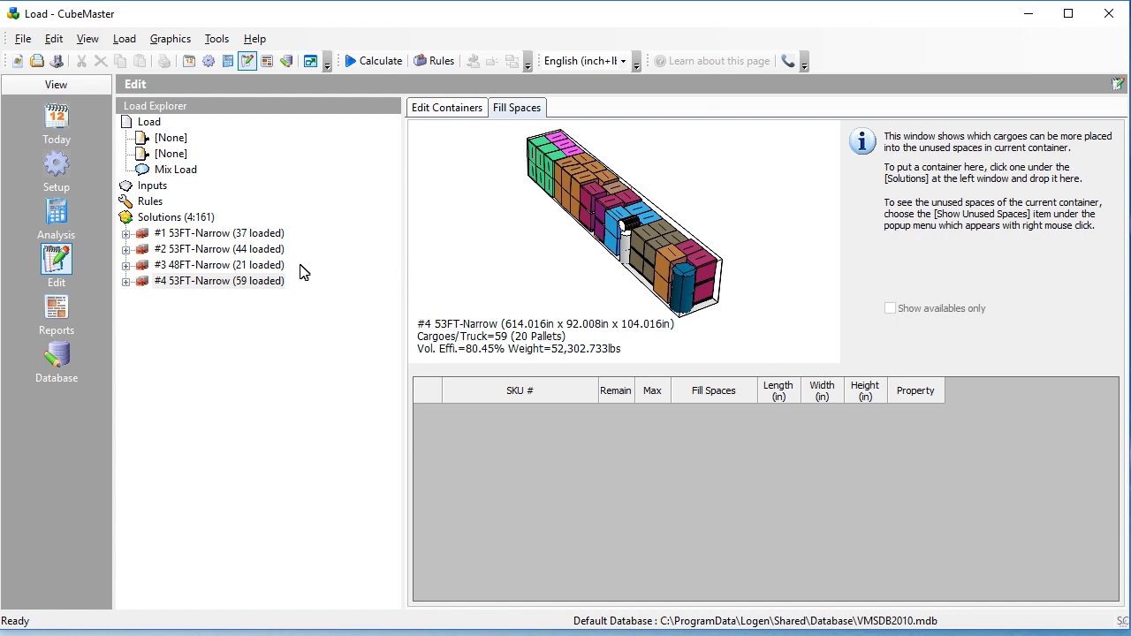
- Fully fill truck #2 with the 35.98 in long 5071004-B37, and truck #3 with the 43.2 in long 5071024-F32 and 5071024-F00
drag(256, 251, 499, 265)
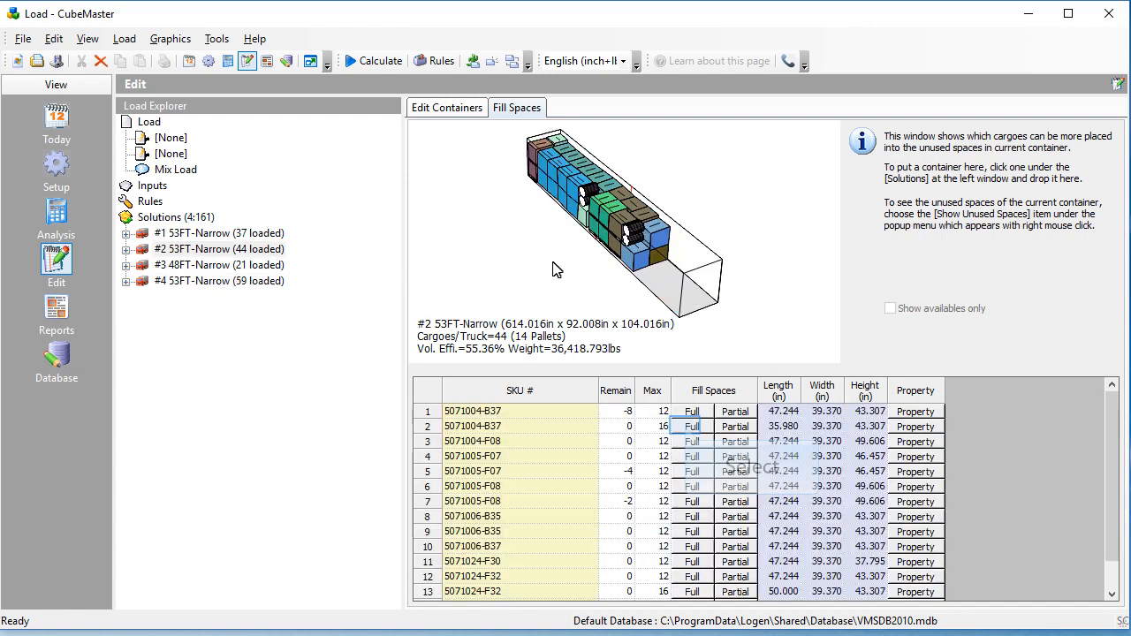
click(689, 426)
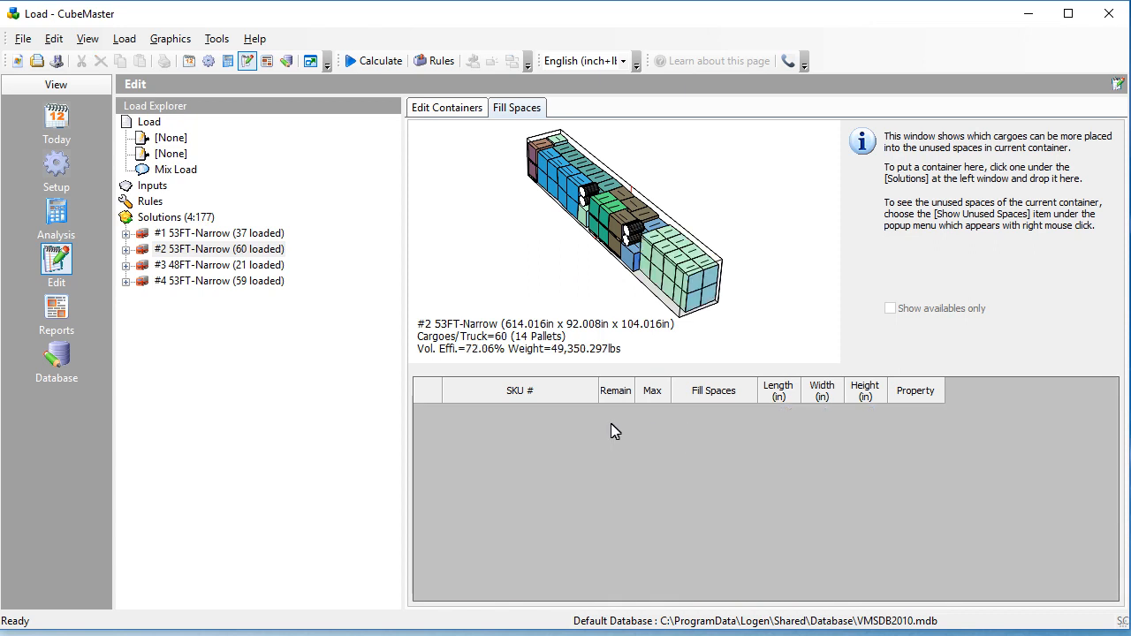
drag(252, 265, 503, 265)
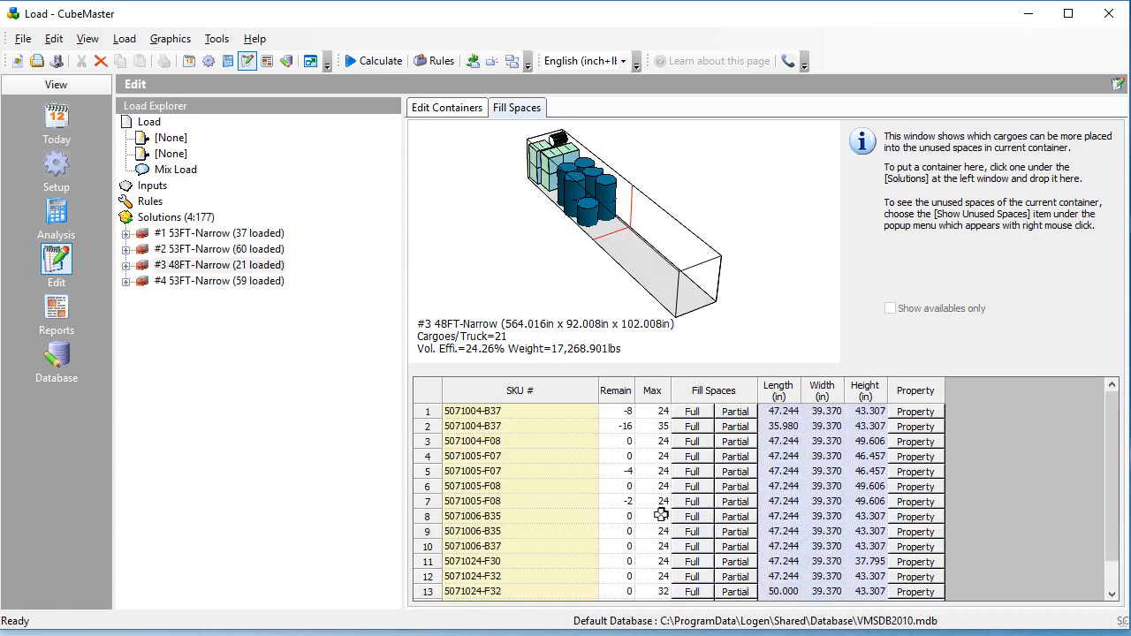
click(692, 591)
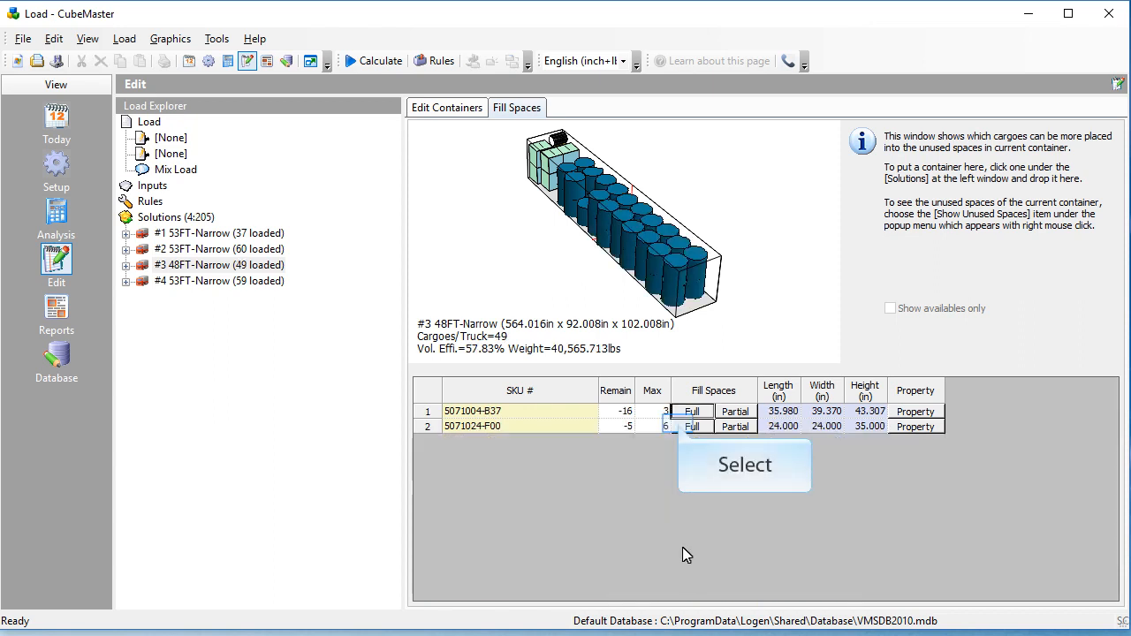
click(692, 410)
click(692, 411)
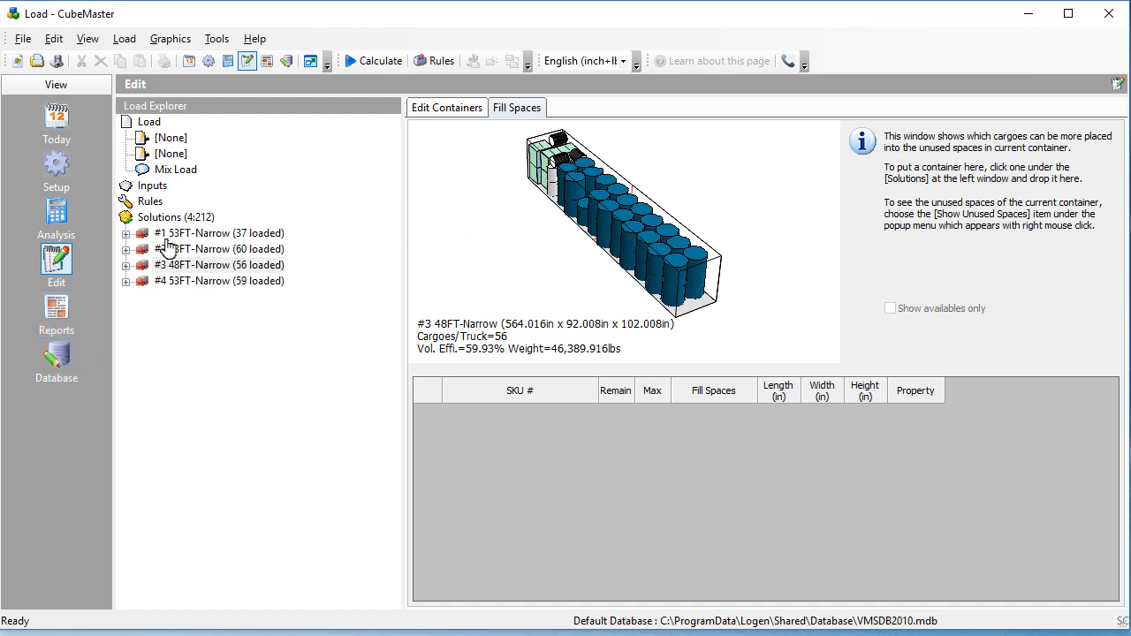
- Open the reports and examine the Load Summary's totals and the number of each truck type loaded
click(53, 318)
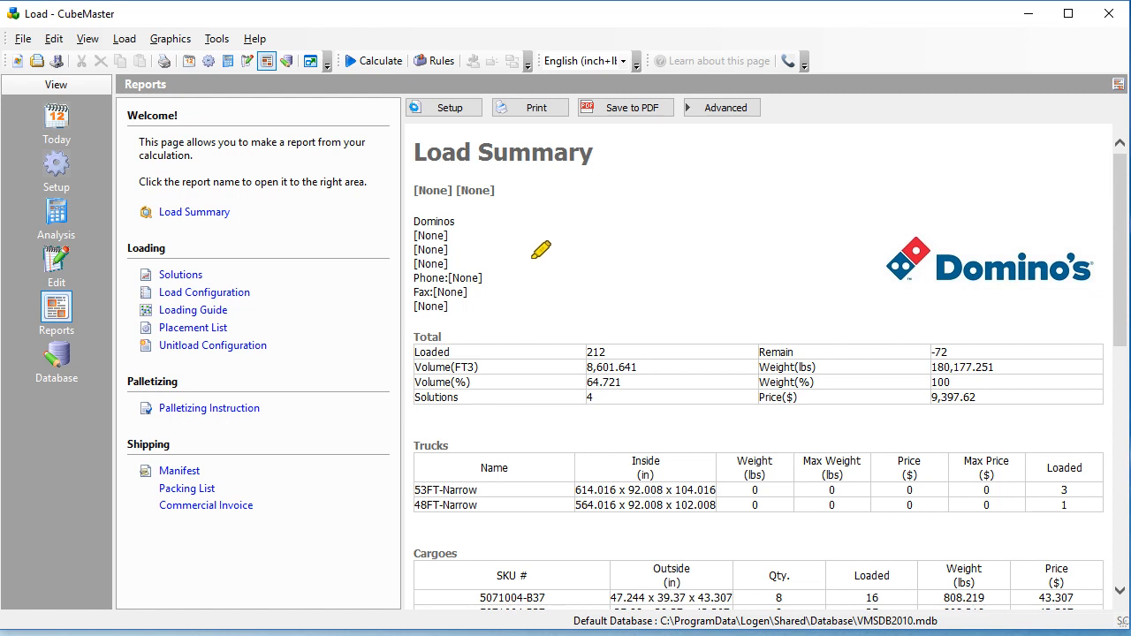
mouse_move(141, 164)
mouse_down()
mouse_move(125, 249)
mouse_move(133, 532)
mouse_move(362, 448)
mouse_move(301, 186)
mouse_move(142, 172)
mouse_up()
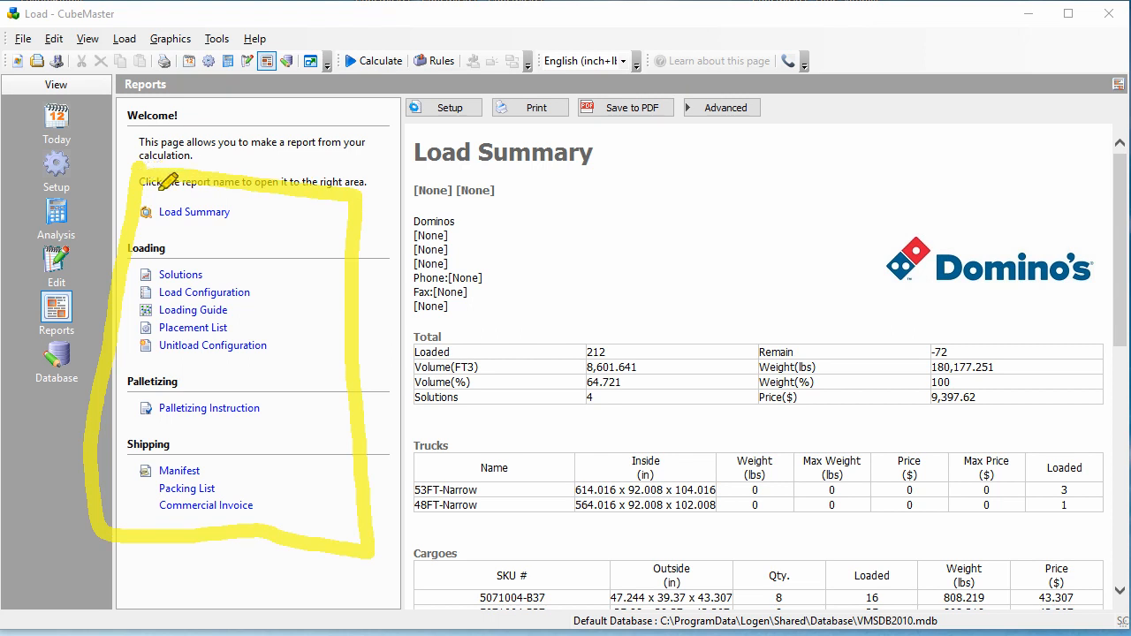
drag(159, 212, 230, 212)
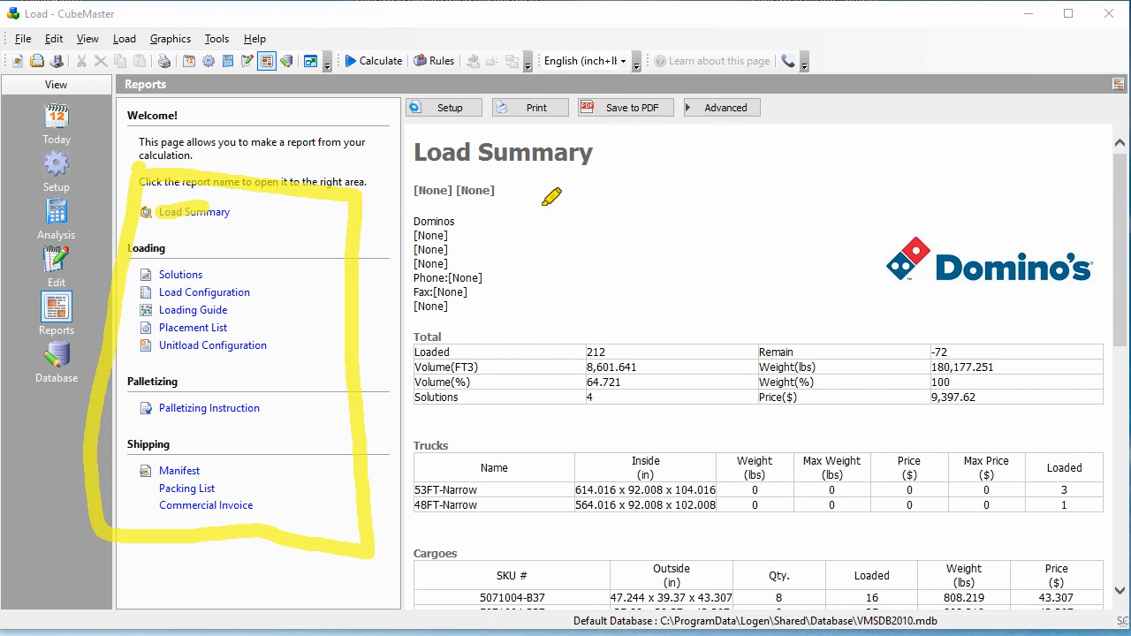
drag(547, 205, 584, 266)
right_click(585, 265)
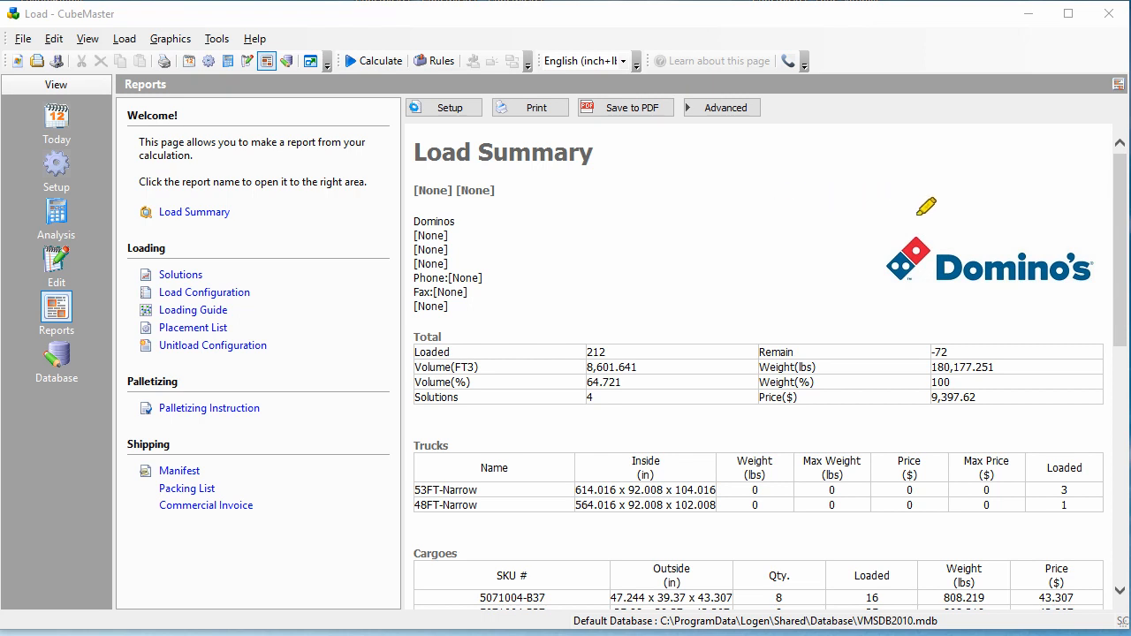
drag(952, 246, 1051, 231)
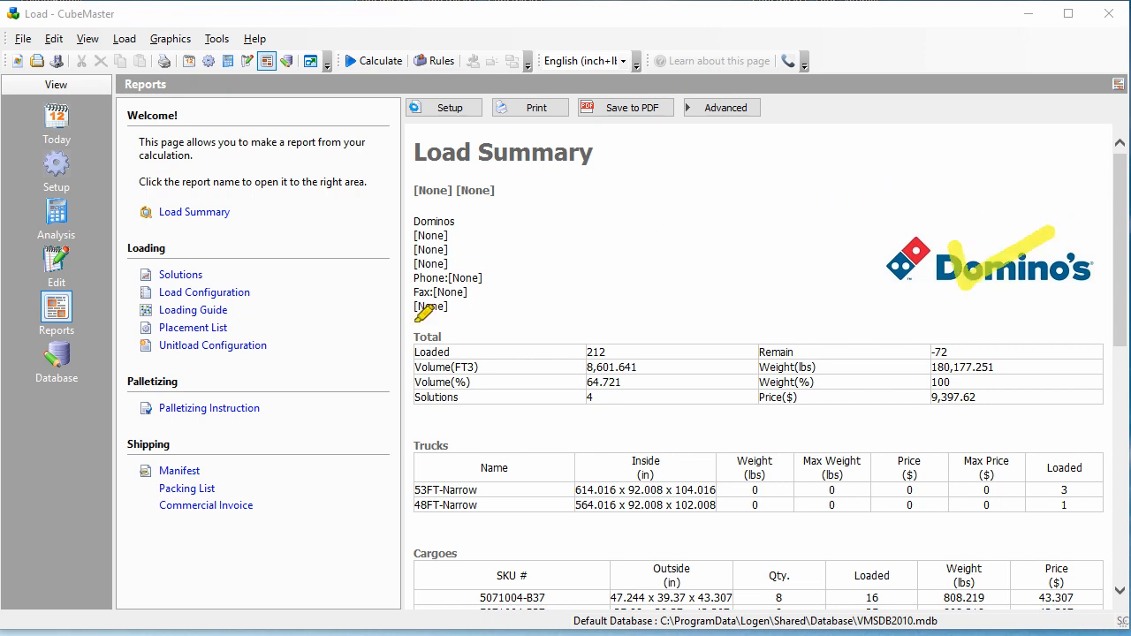
mouse_move(416, 319)
mouse_down()
mouse_move(428, 421)
mouse_move(590, 412)
mouse_up()
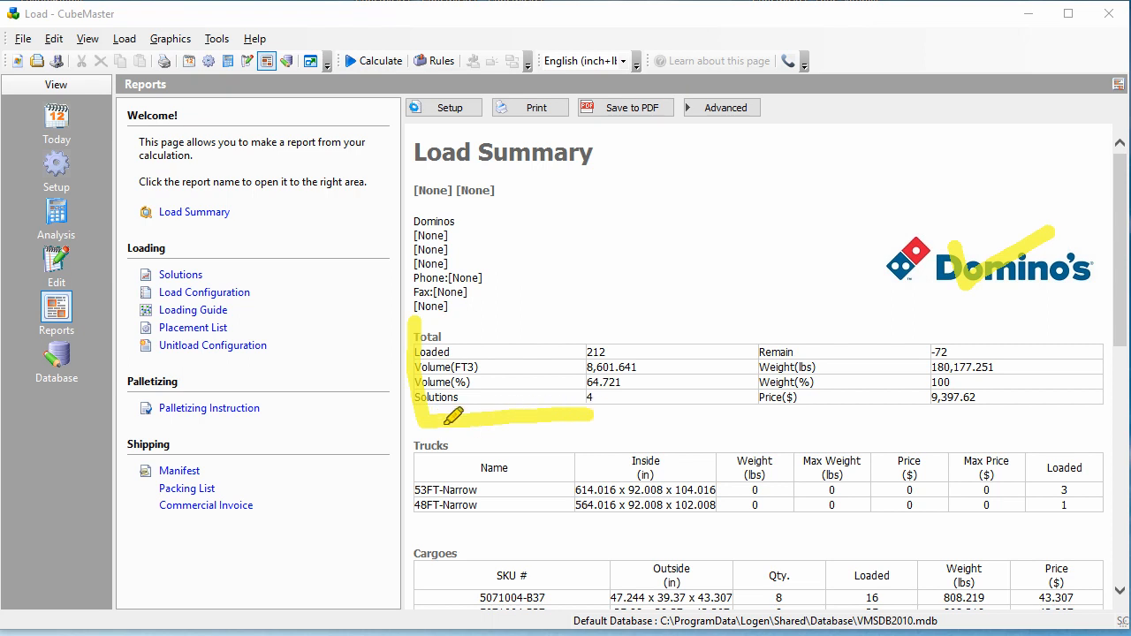
mouse_move(409, 447)
mouse_down()
mouse_move(431, 535)
mouse_move(555, 519)
mouse_up()
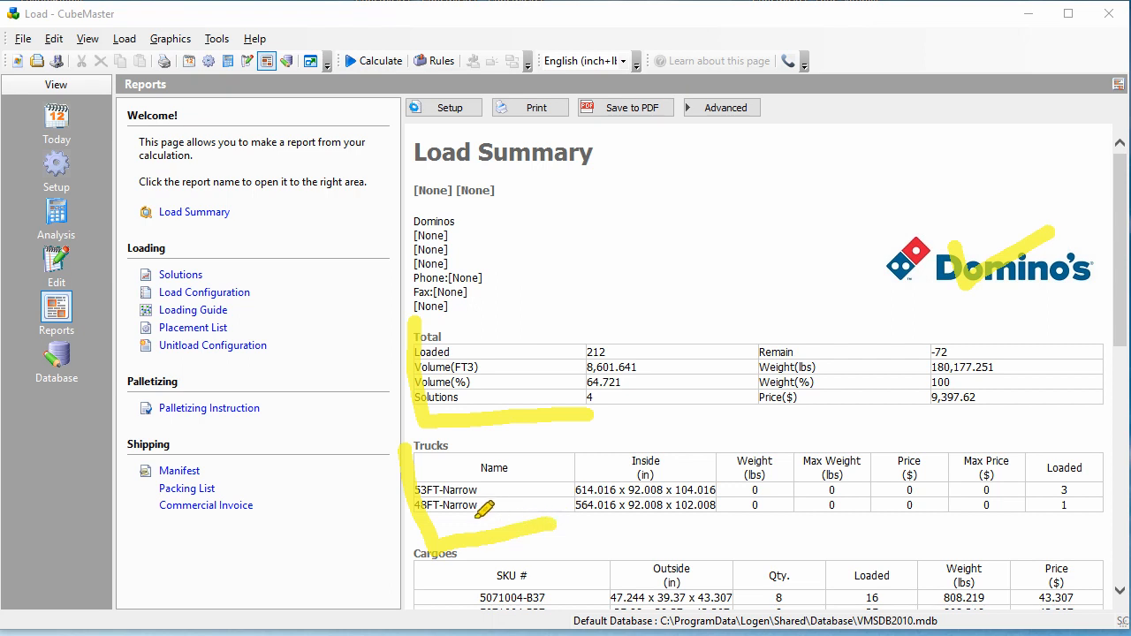
drag(428, 490, 477, 490)
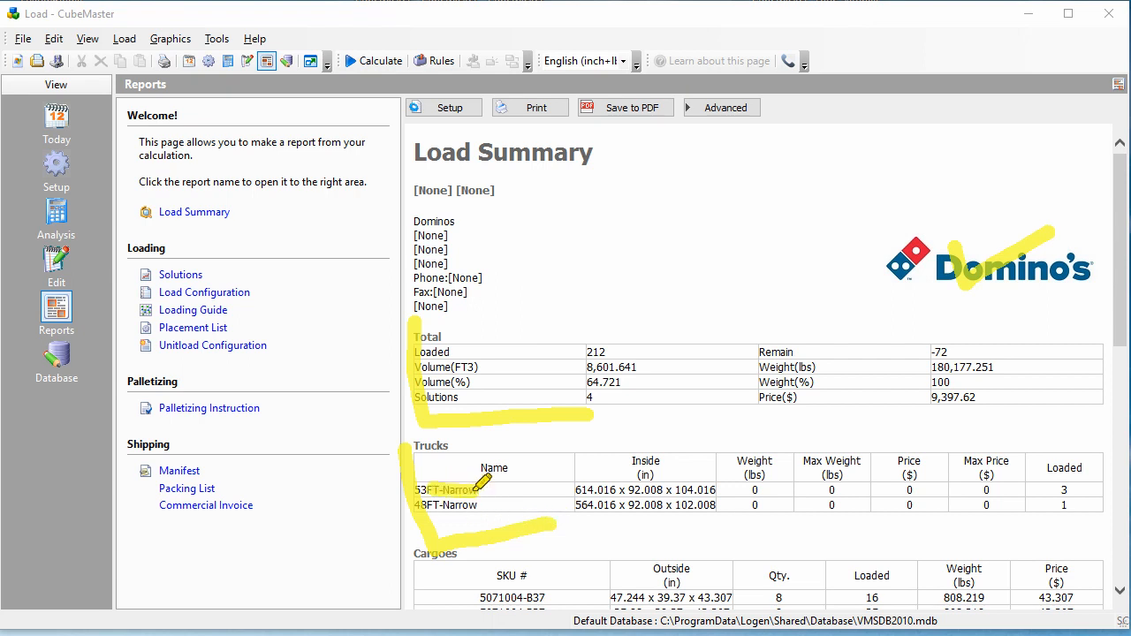
drag(1043, 492, 1080, 488)
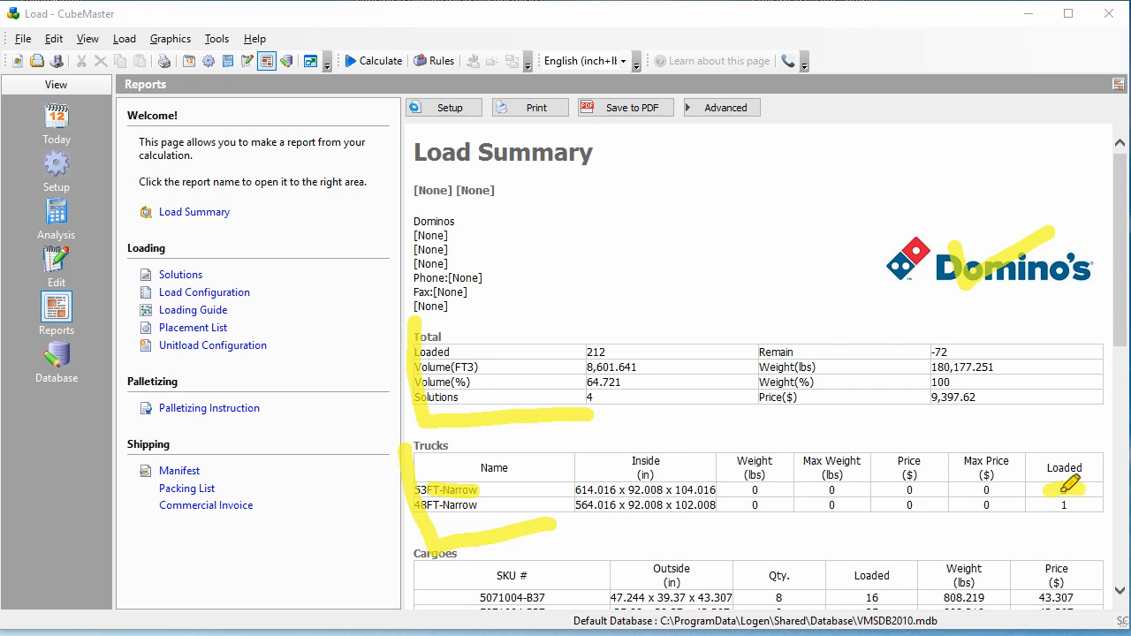
drag(1051, 510, 1080, 510)
key(Escape)
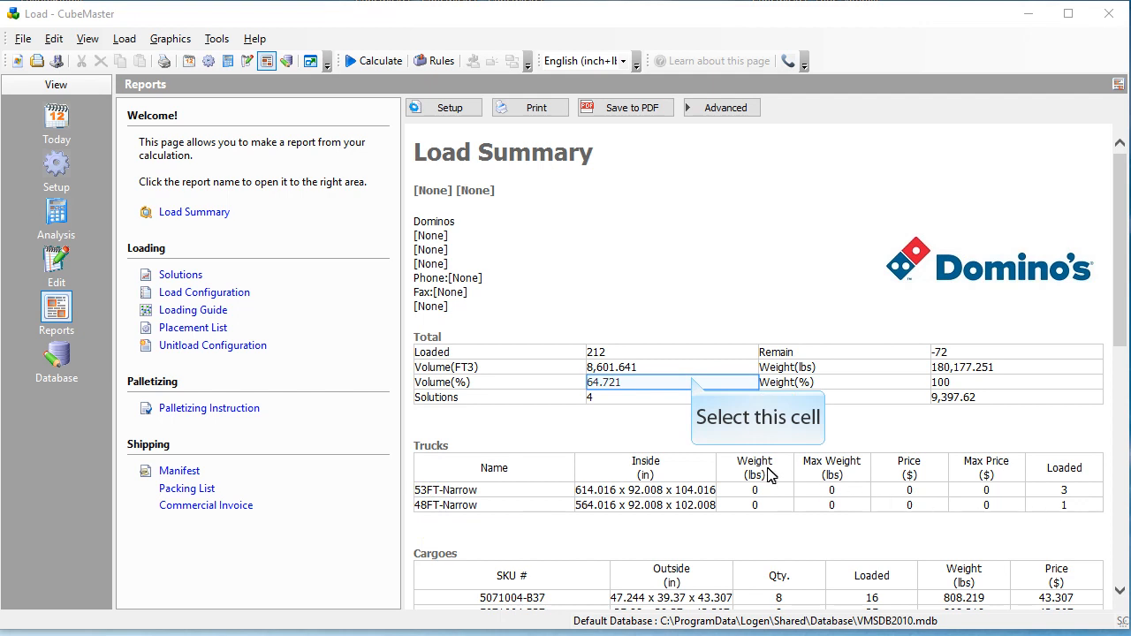
- Compare the ordered and loaded quantities in the Load Summary's Cargoes table, and review its groups and the loaded cargoes per solution
scroll(692, 381, down, 5)
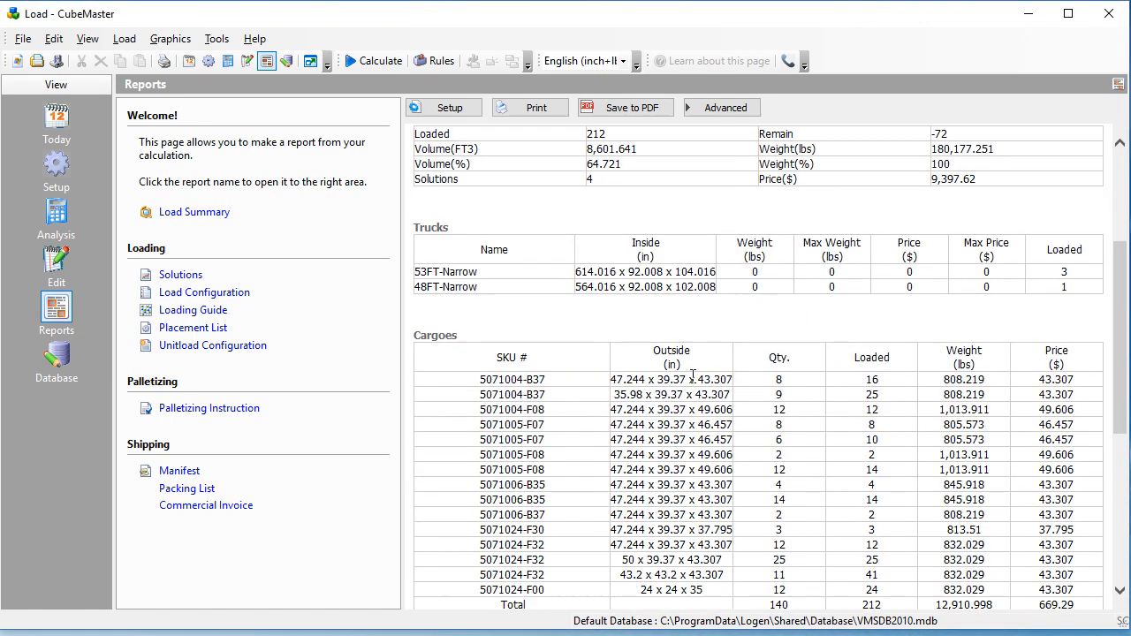
scroll(691, 382, down, 2)
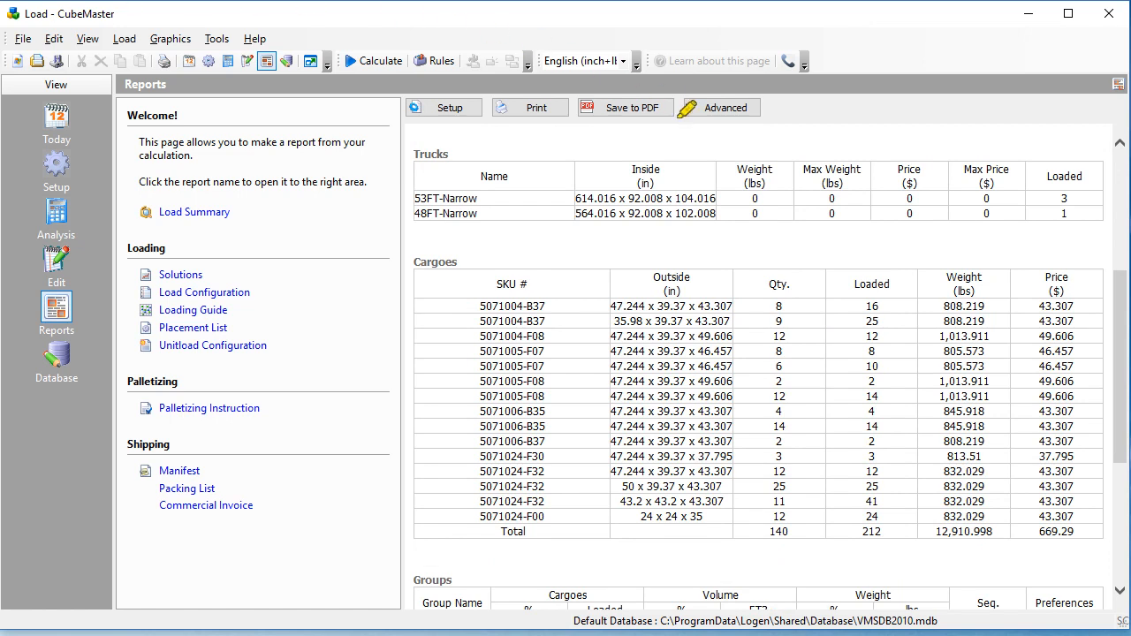
drag(764, 265, 771, 555)
drag(850, 264, 871, 556)
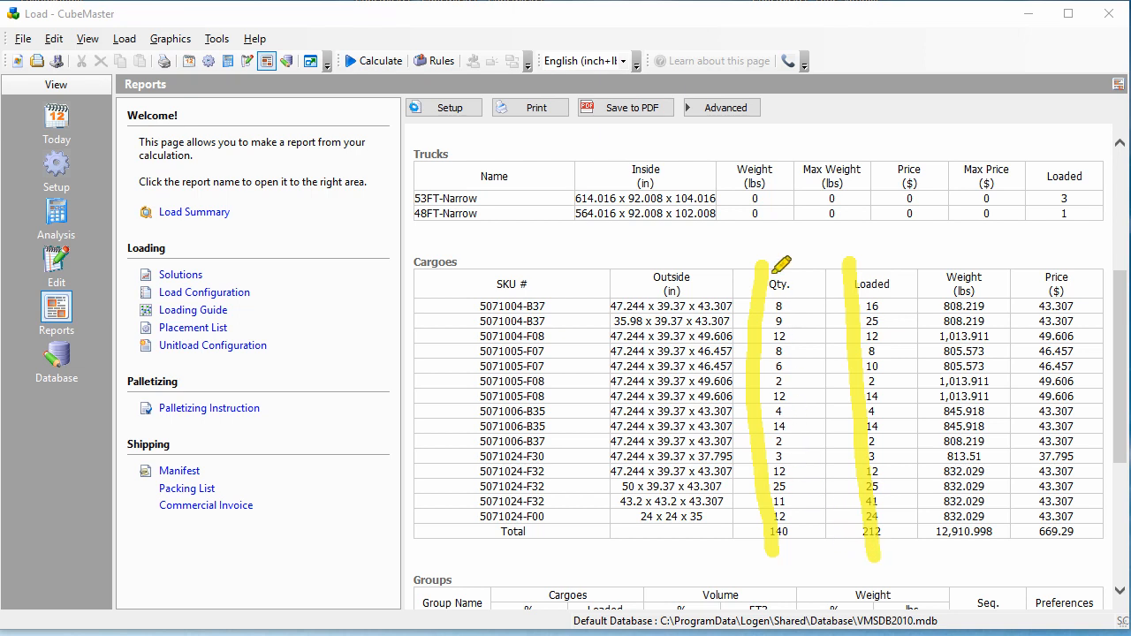
mouse_move(773, 247)
mouse_down()
mouse_move(789, 270)
mouse_move(809, 246)
mouse_up()
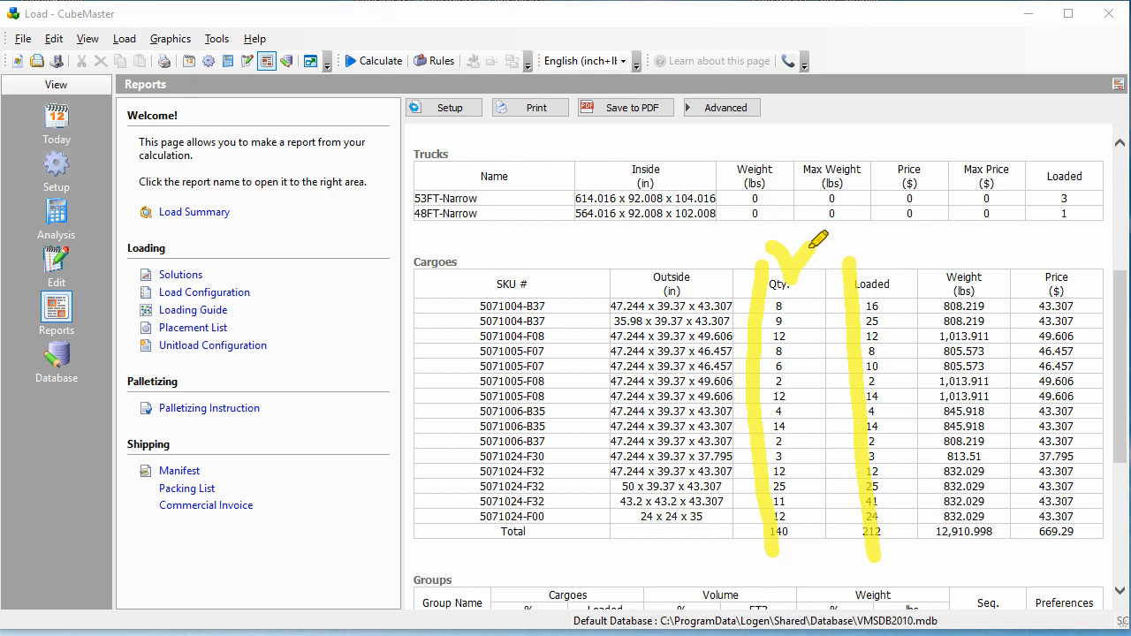
mouse_move(862, 242)
mouse_down()
mouse_move(876, 279)
mouse_move(918, 236)
mouse_up()
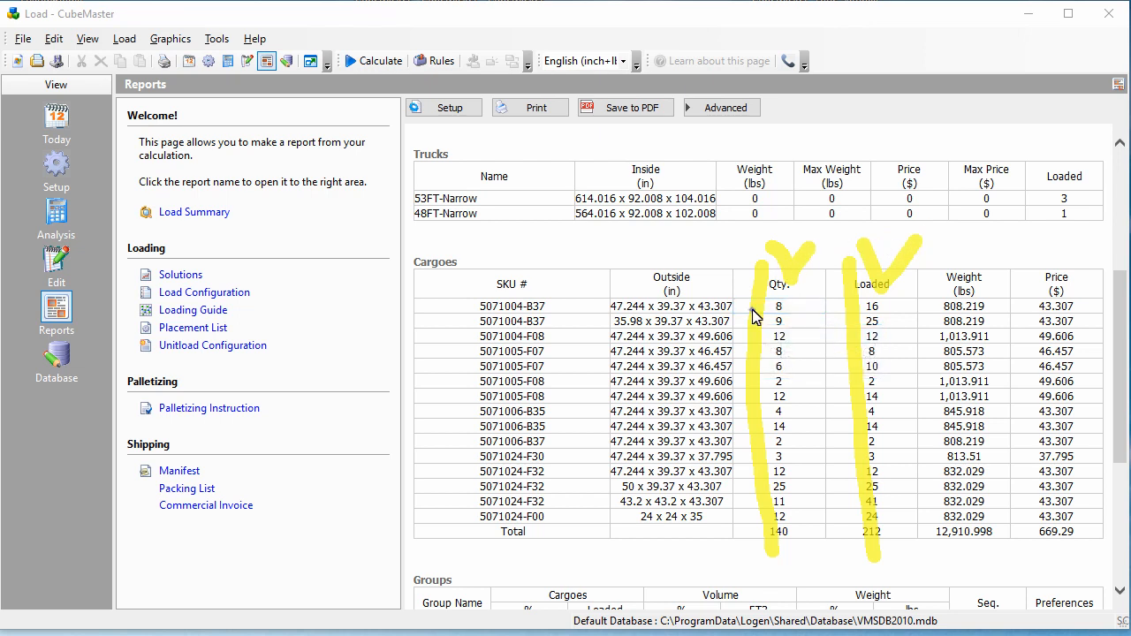
scroll(753, 316, down, 5)
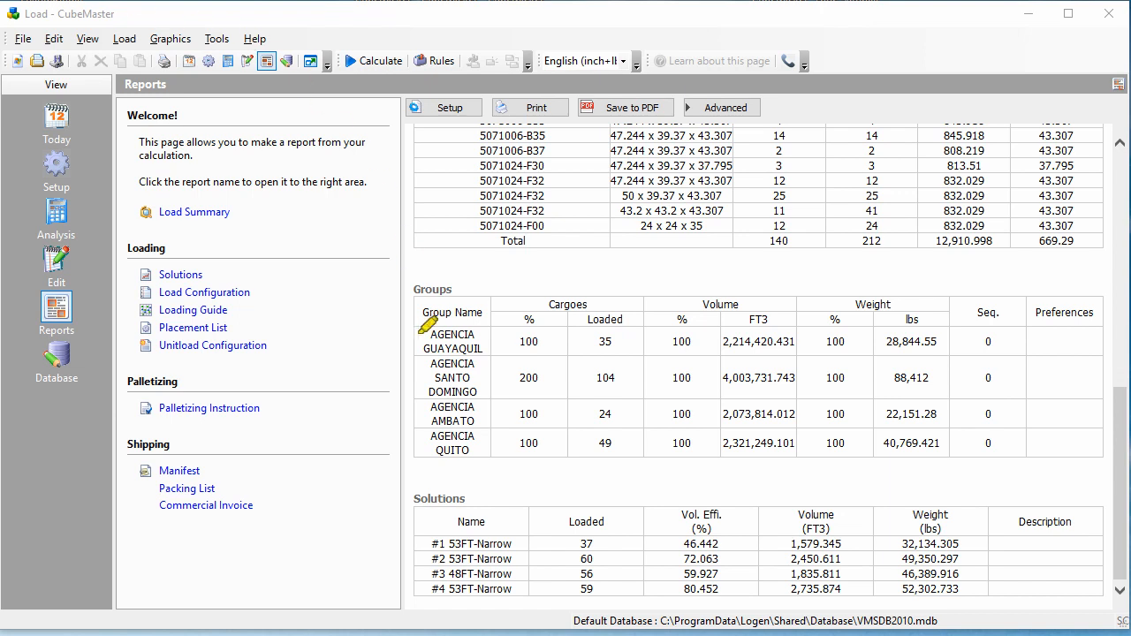
mouse_move(438, 519)
mouse_down()
mouse_move(426, 607)
mouse_move(532, 521)
mouse_move(437, 521)
mouse_up()
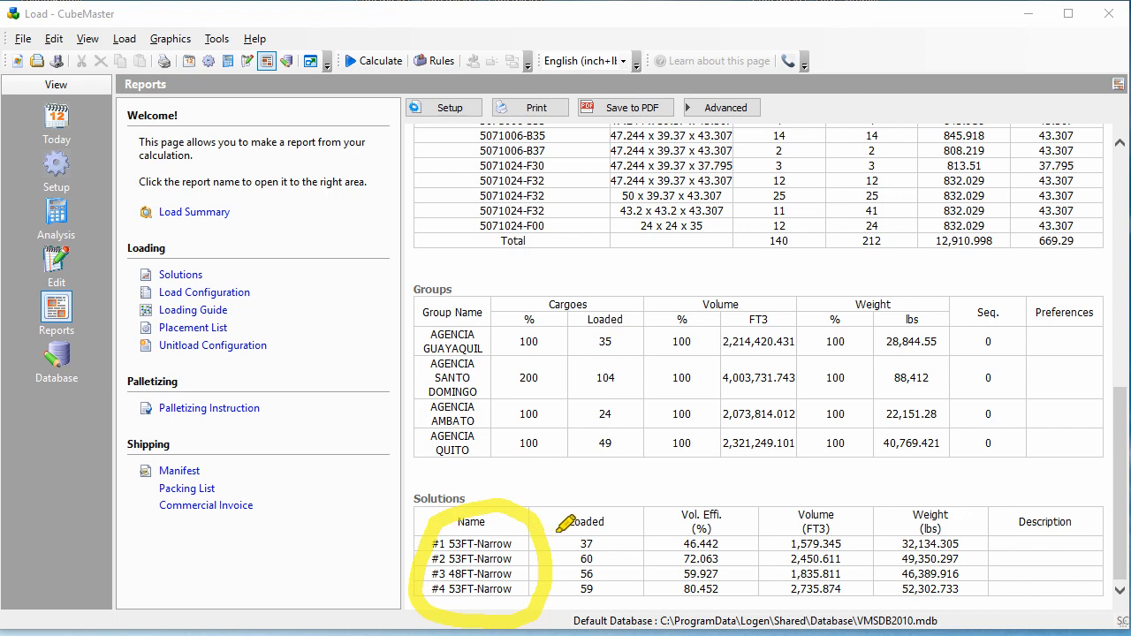
drag(565, 542, 645, 542)
drag(564, 558, 602, 558)
key(e)
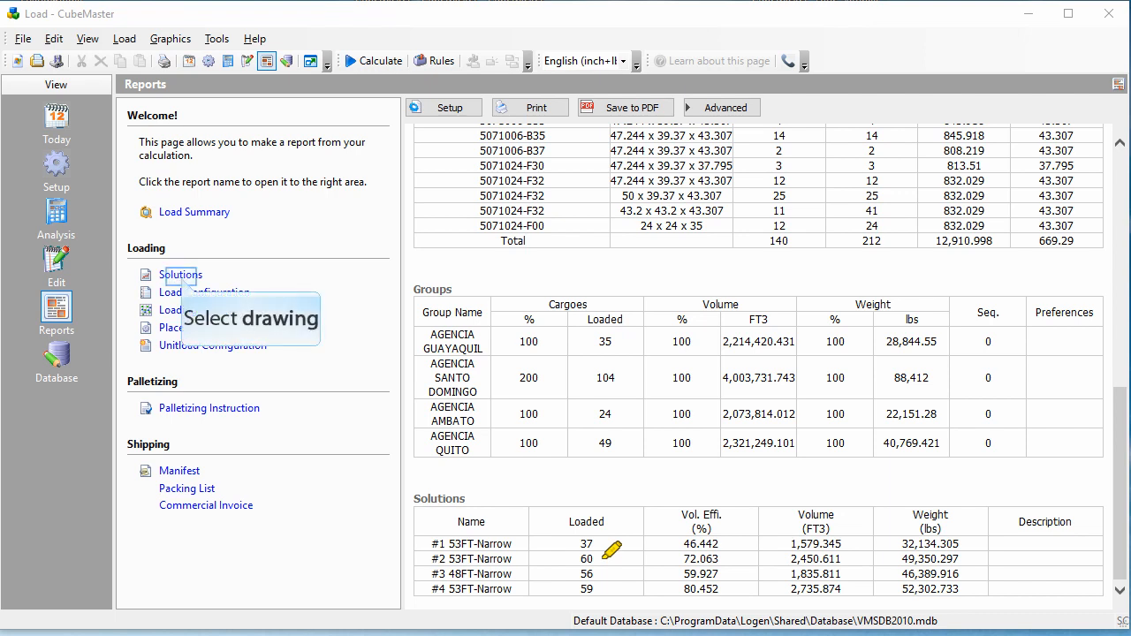
- Open the Solutions report and review the load figures, 3D drawing and cargo sequence list of trucks #1 to #4
click(182, 277)
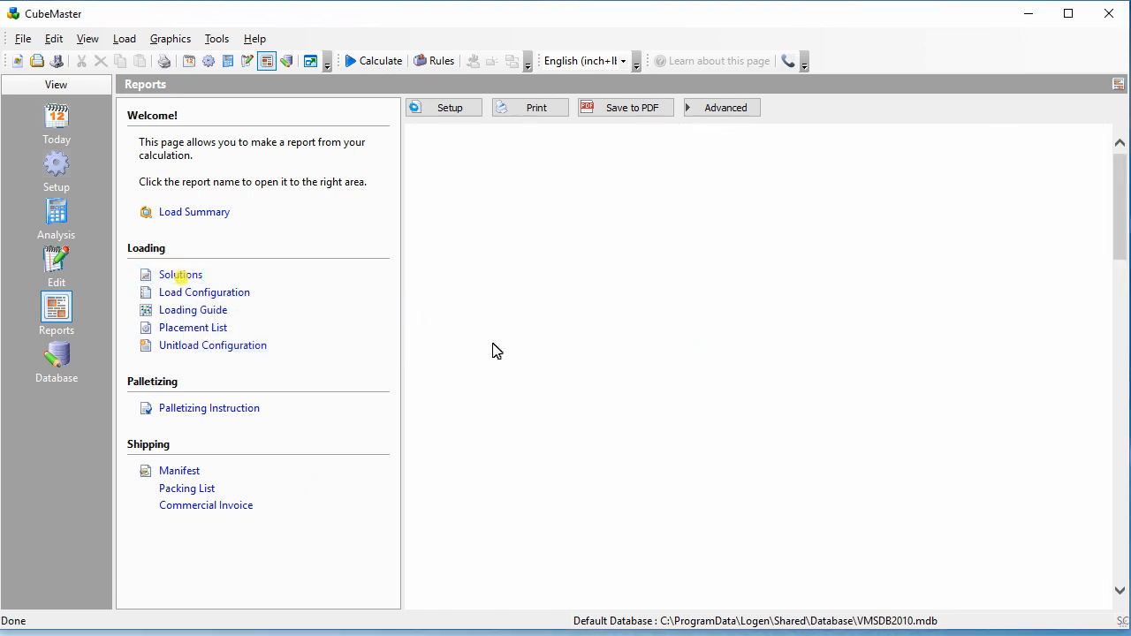
scroll(508, 382, up, 3)
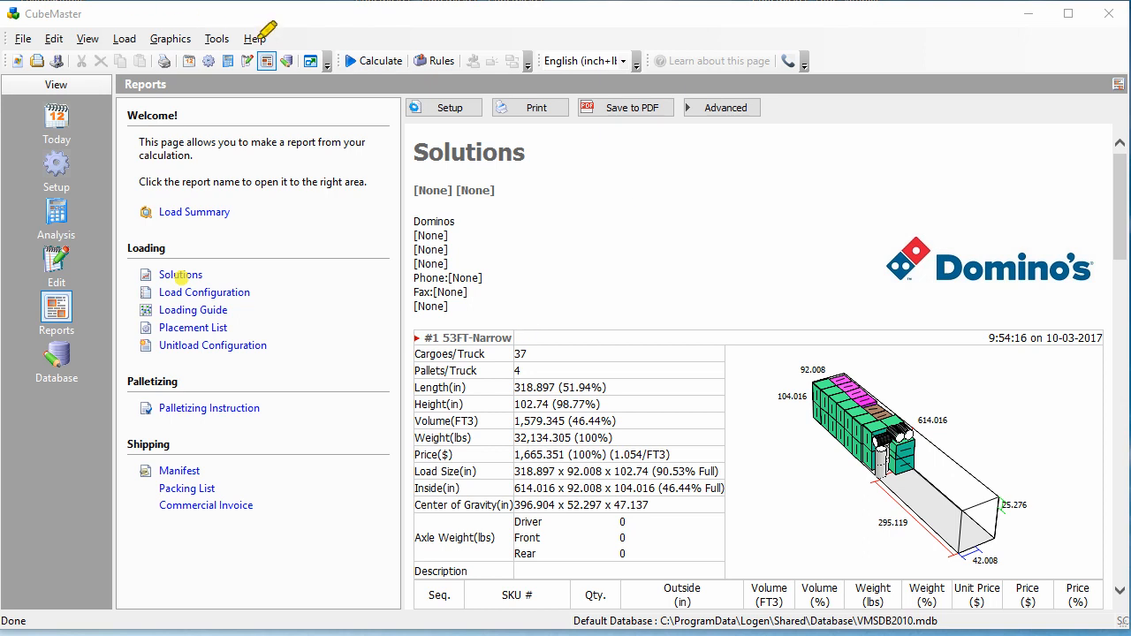
mouse_move(460, 349)
mouse_down()
mouse_move(422, 361)
mouse_move(415, 508)
mouse_move(505, 548)
mouse_move(684, 537)
mouse_move(704, 362)
mouse_move(498, 346)
mouse_up()
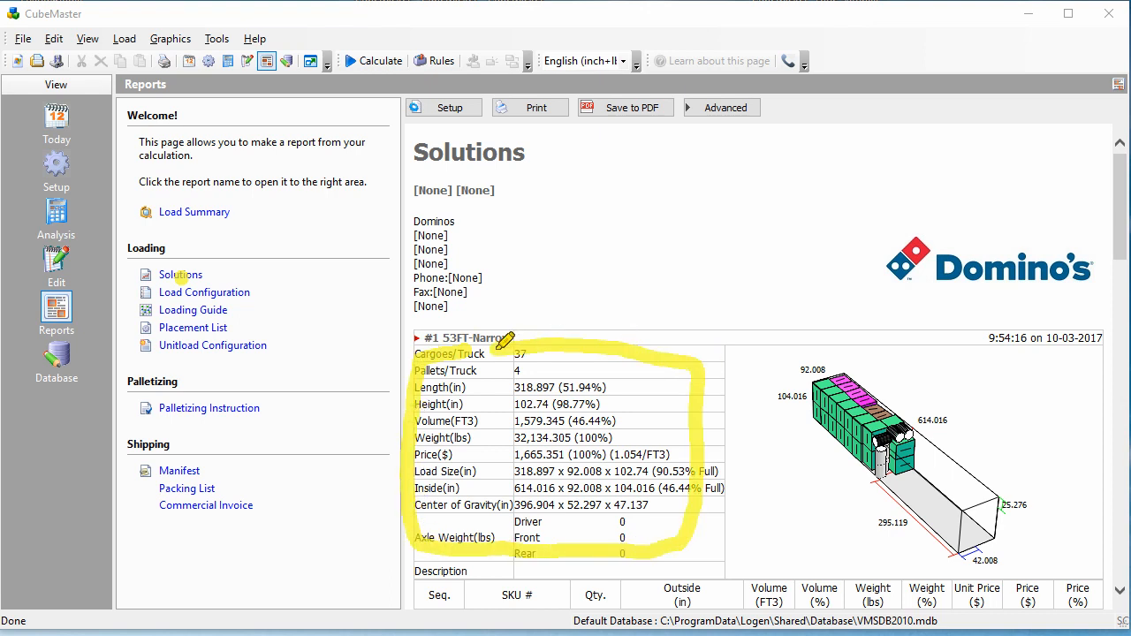
key(Escape)
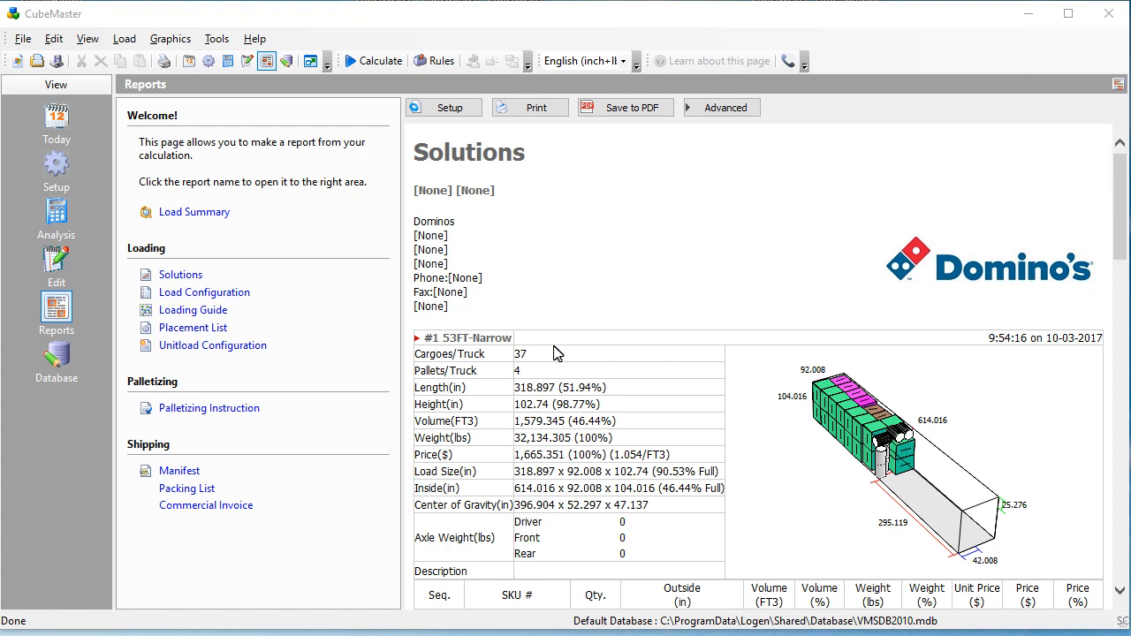
scroll(697, 212, down, 1)
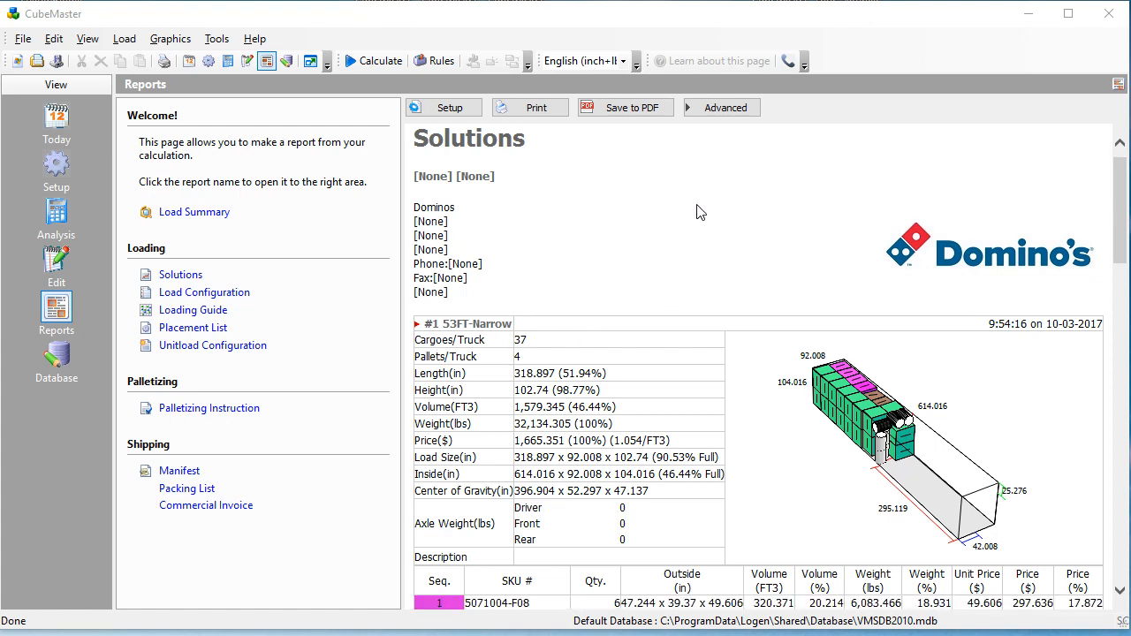
scroll(697, 212, down, 5)
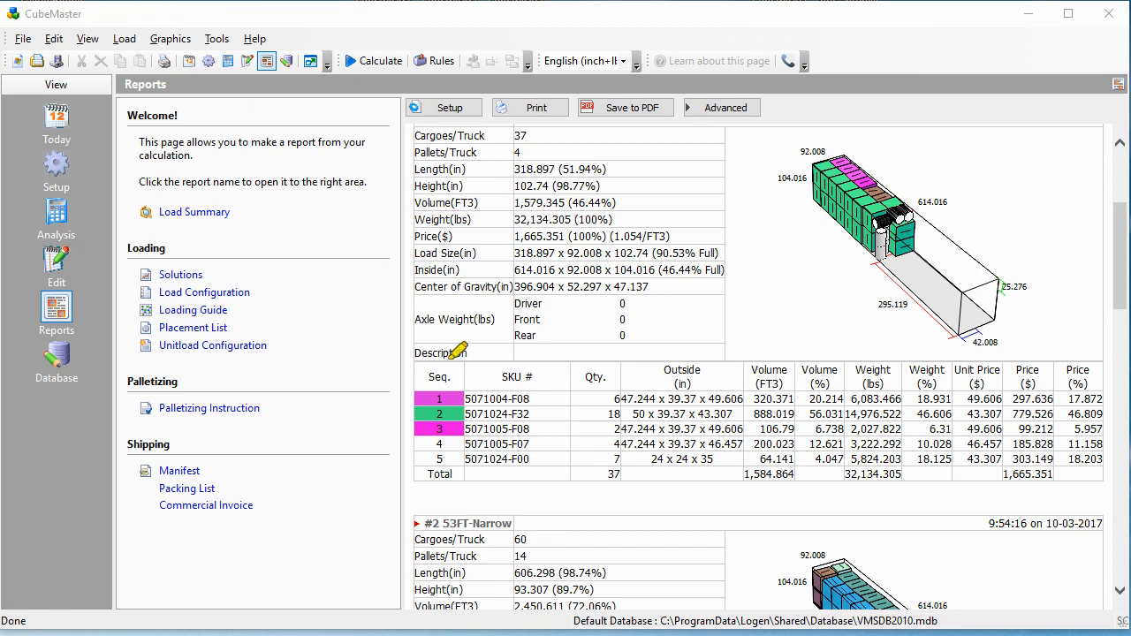
mouse_move(432, 376)
mouse_down()
mouse_move(604, 495)
mouse_move(1085, 462)
mouse_move(712, 366)
mouse_move(485, 374)
mouse_up()
scroll(651, 285, down, 3)
scroll(651, 278, down, 9)
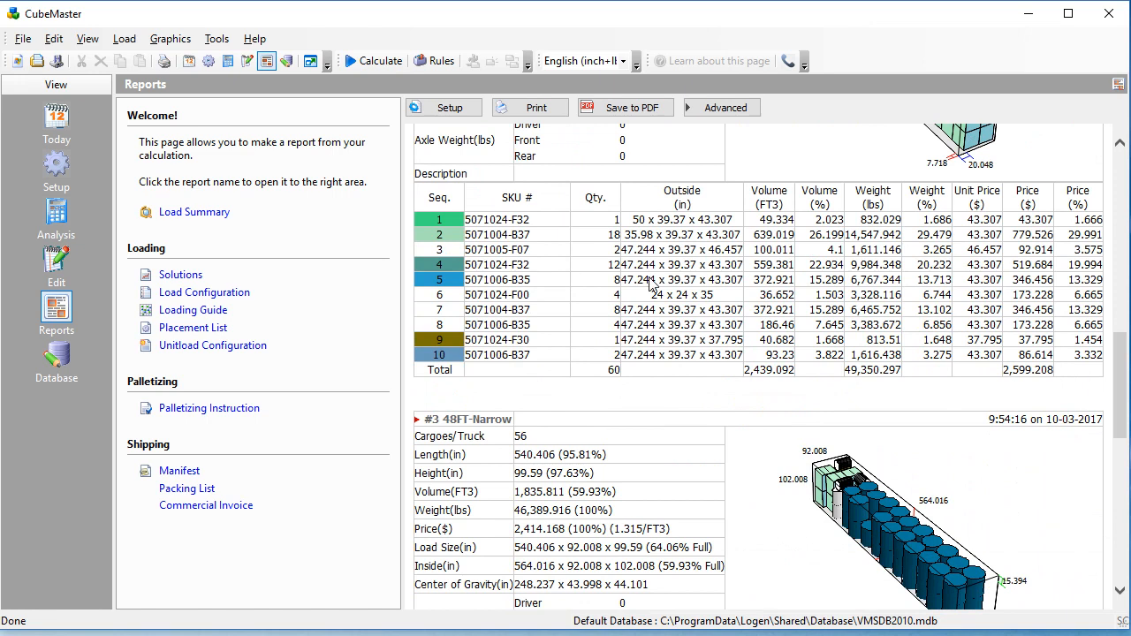
scroll(651, 283, down, 13)
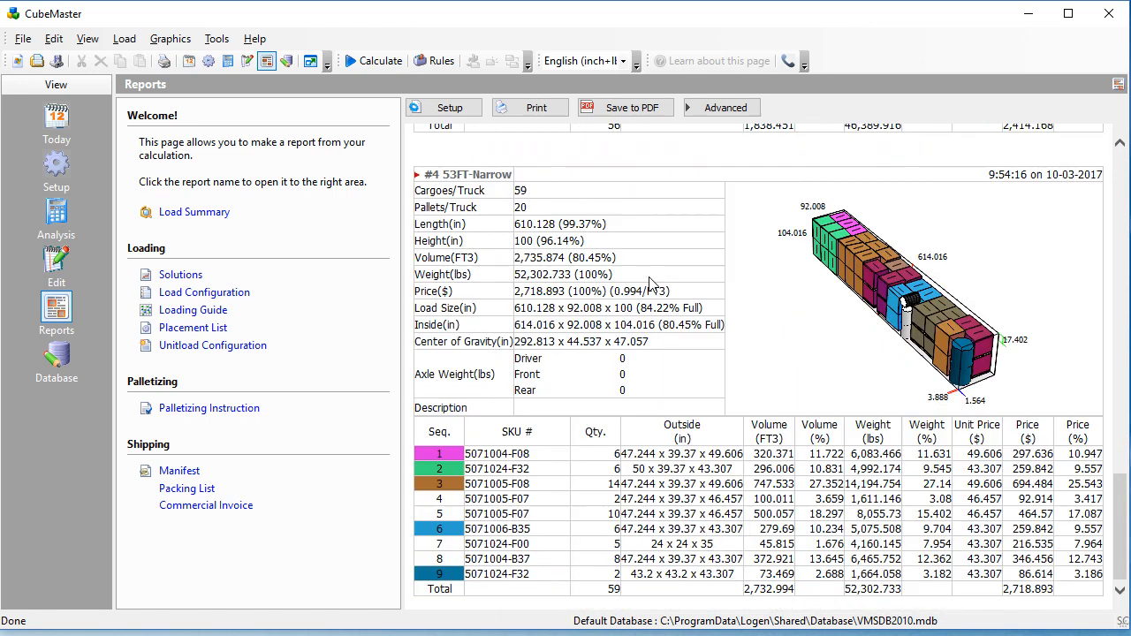
scroll(649, 282, up, 20)
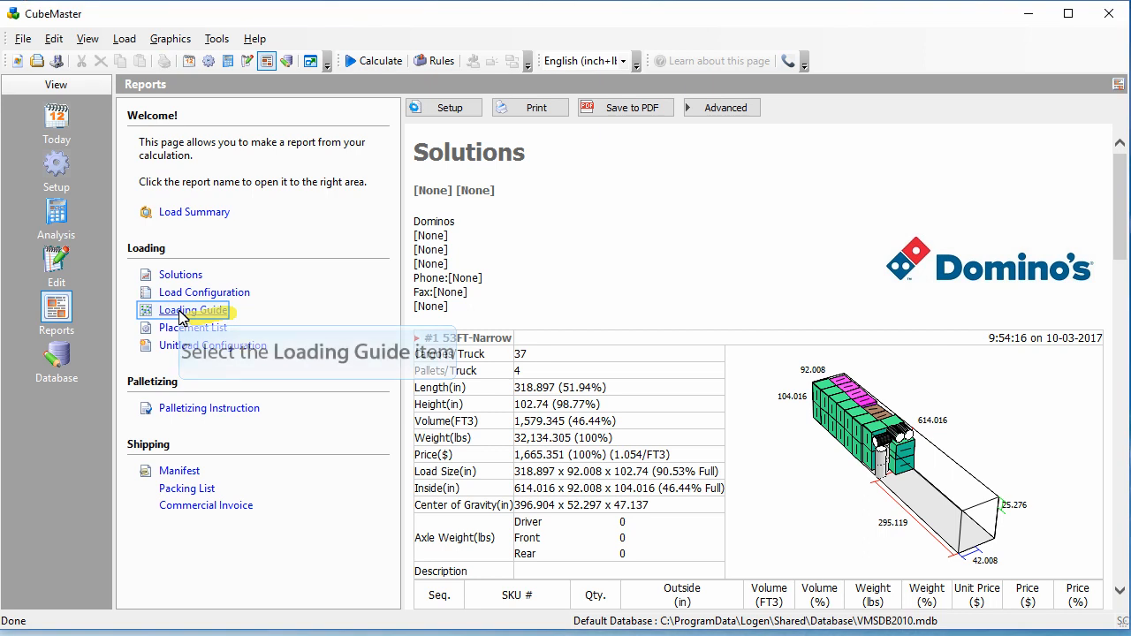
- Open the Loading Guide report and examine the step-by-step loading drawings for truck #1 53FT-Narrow
click(181, 314)
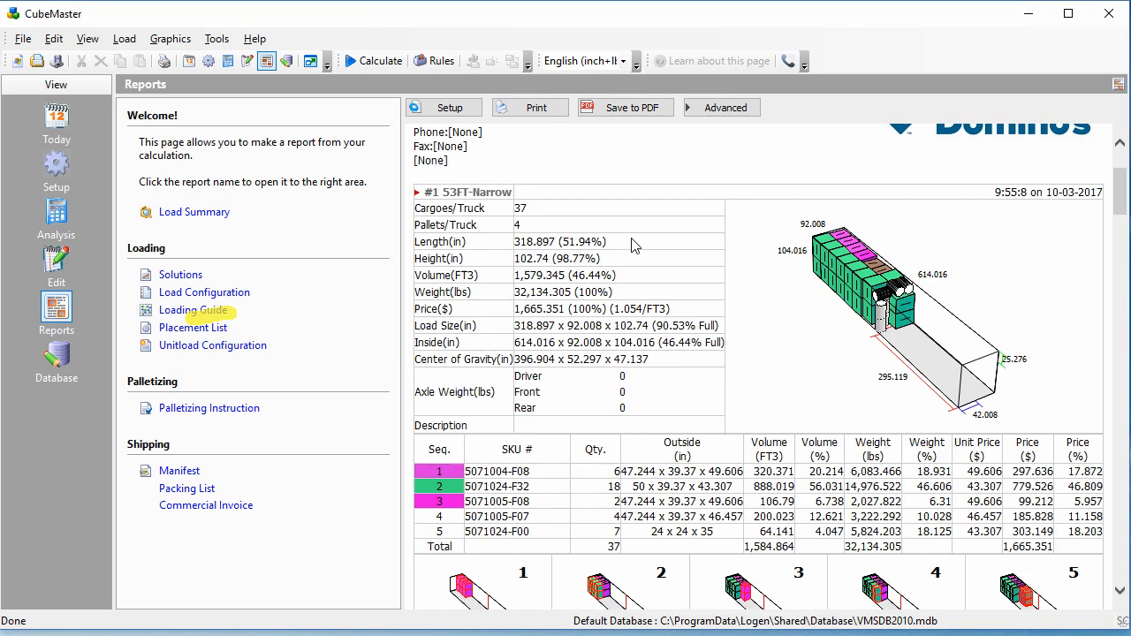
scroll(633, 246, down, 3)
scroll(632, 245, down, 3)
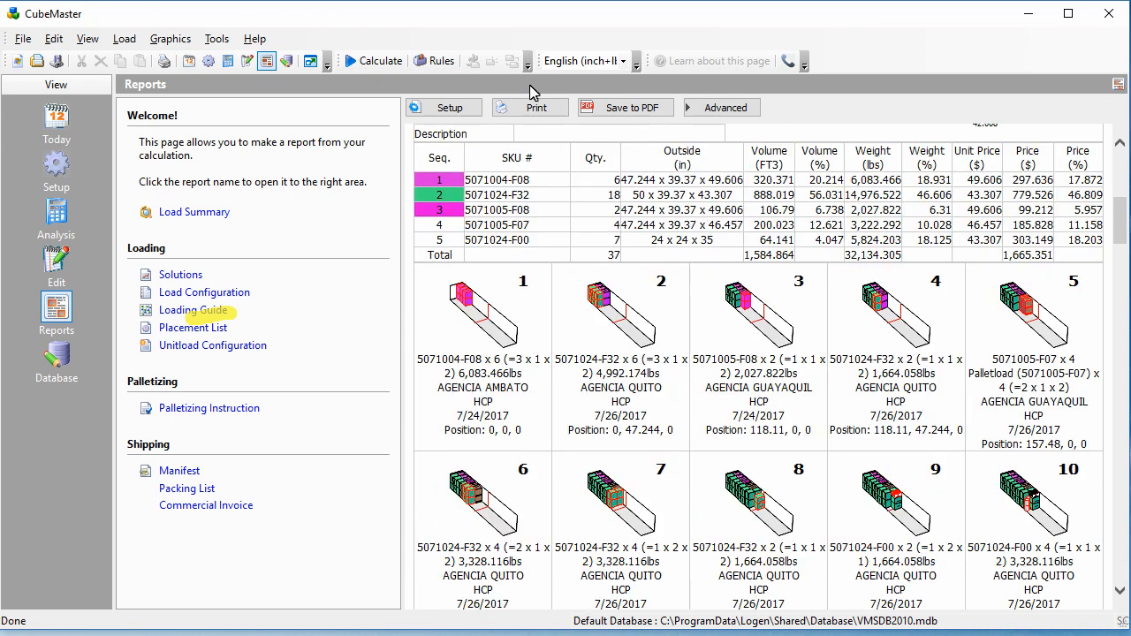
scroll(632, 246, down, 2)
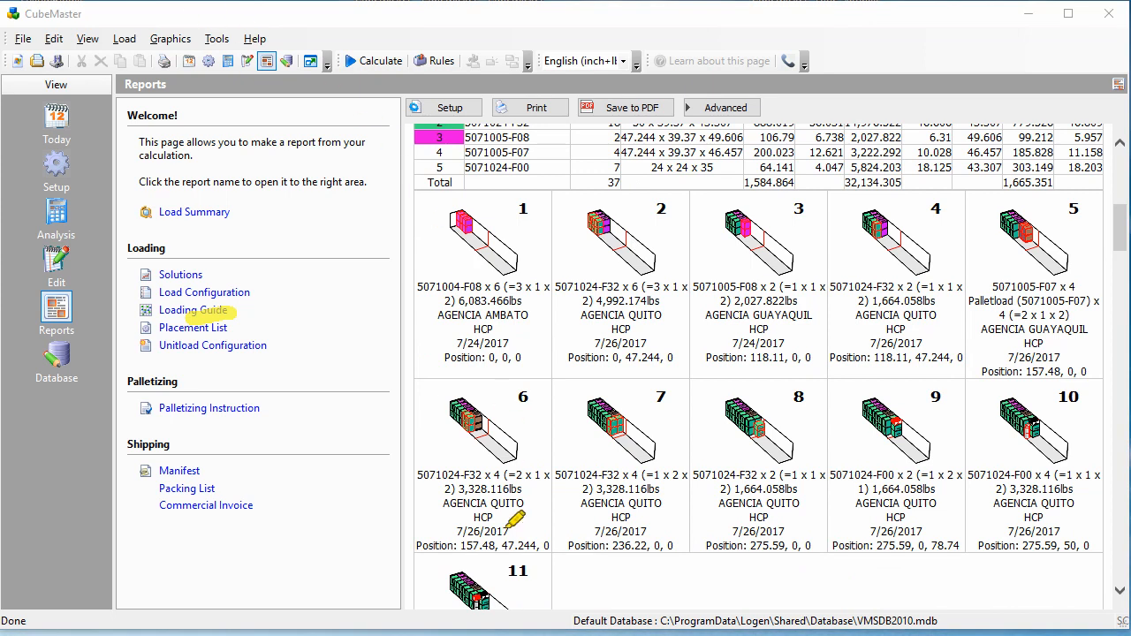
- Follow loading steps 1 to 11 of truck #1 in the Loading Guide, comparing the cargo added at each step
drag(508, 579, 542, 579)
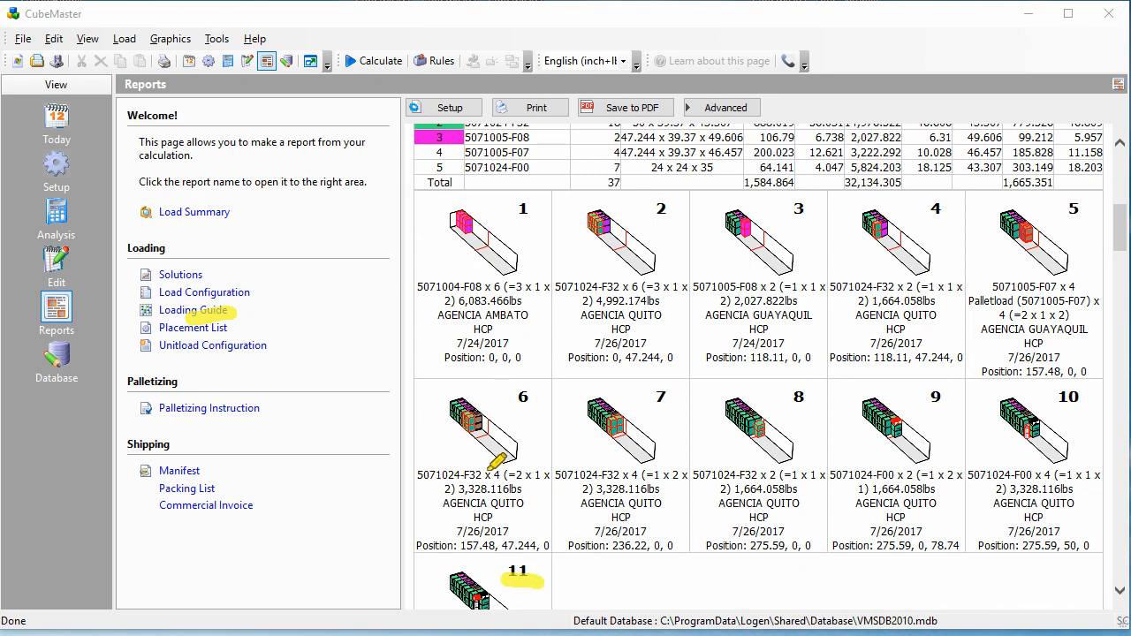
drag(481, 288, 999, 286)
mouse_move(938, 245)
mouse_down()
mouse_move(1005, 281)
mouse_move(963, 315)
mouse_up()
mouse_move(505, 459)
mouse_down()
mouse_move(1038, 441)
mouse_move(996, 467)
mouse_up()
drag(536, 560, 554, 576)
drag(555, 576, 511, 609)
key(Escape)
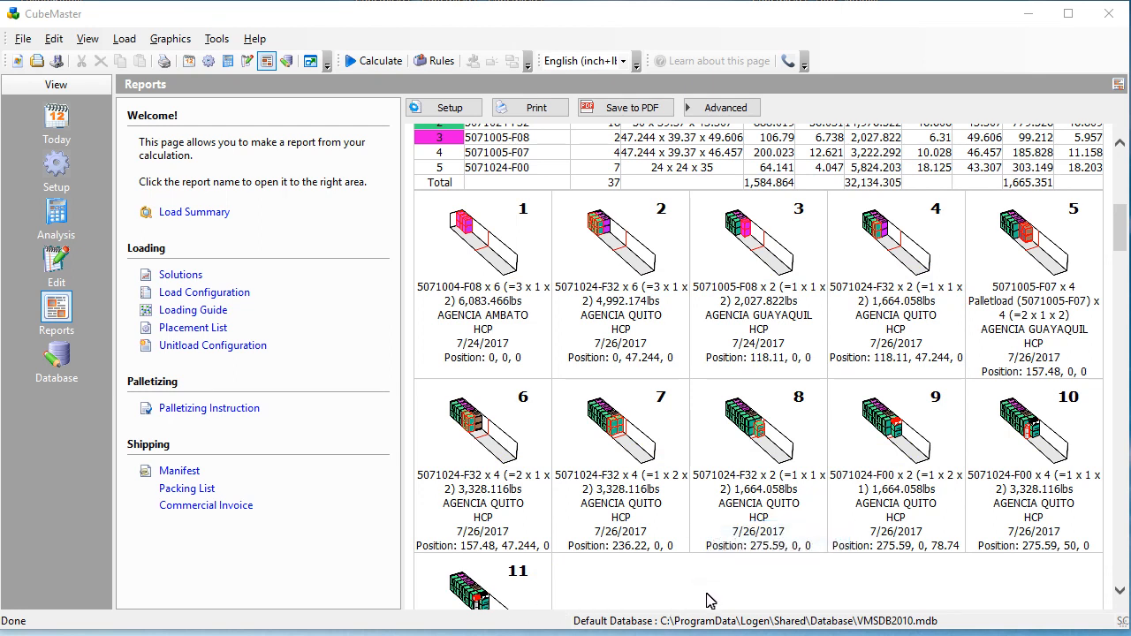
- Review the Loading Guide's load figures and step drawings for trucks #2, #3 and #4
scroll(711, 598, up, 8)
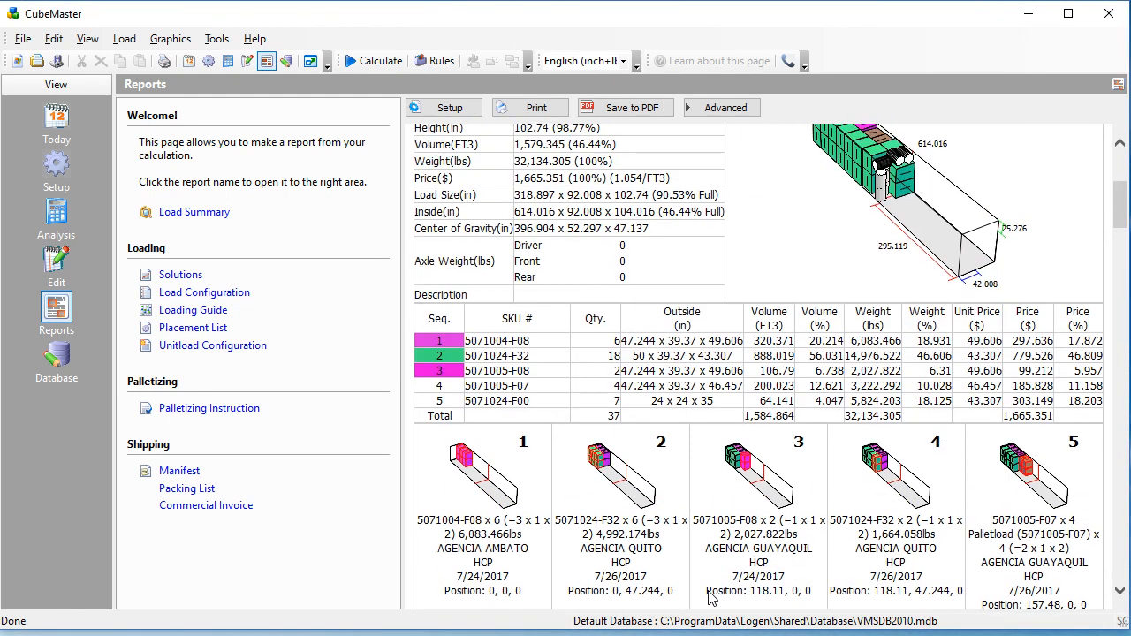
scroll(711, 590, down, 15)
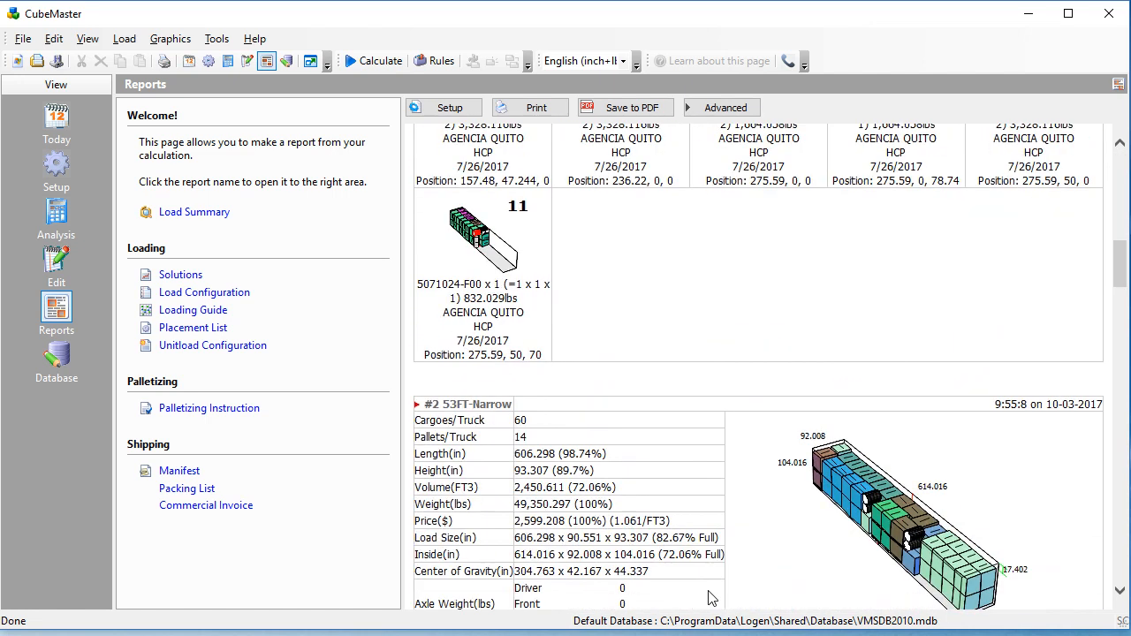
scroll(709, 594, down, 15)
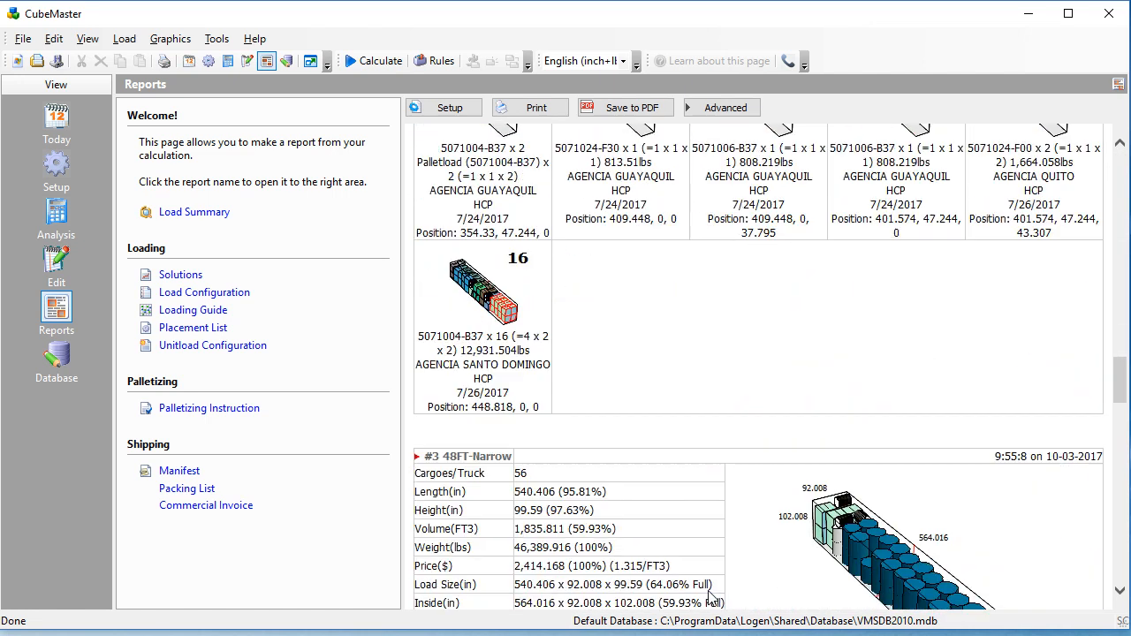
scroll(711, 598, down, 15)
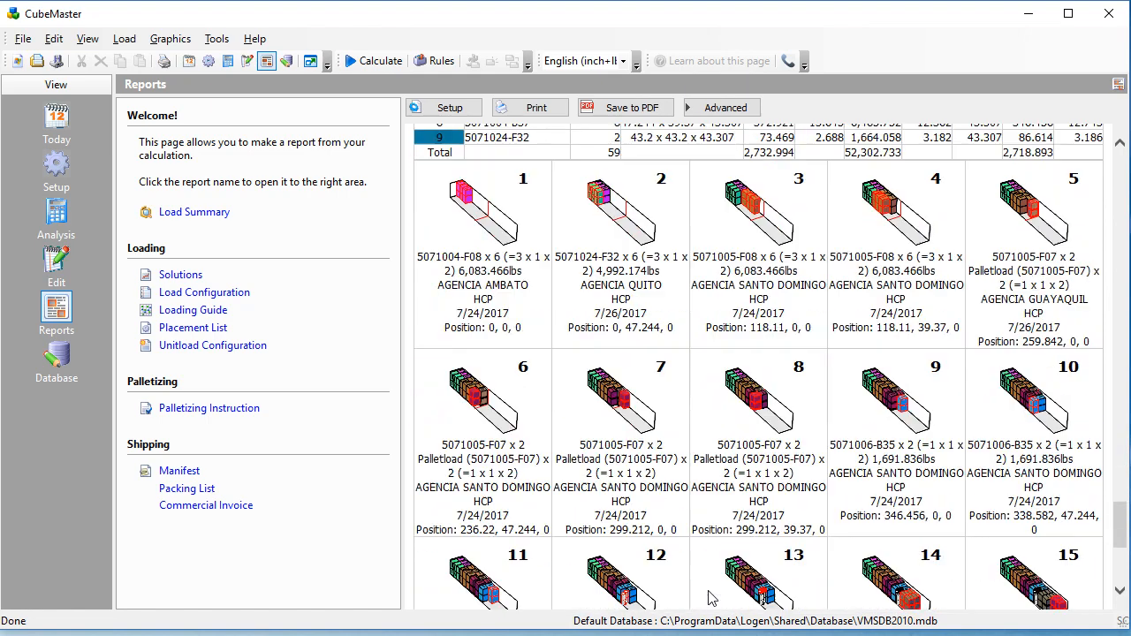
scroll(711, 598, up, 1)
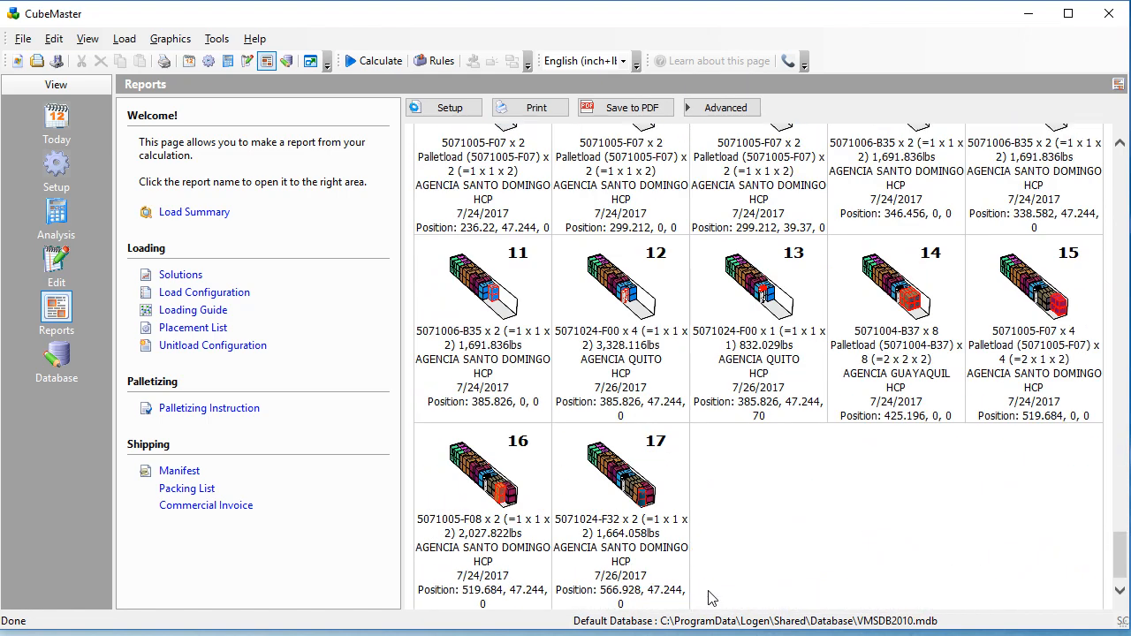
scroll(711, 598, up, 15)
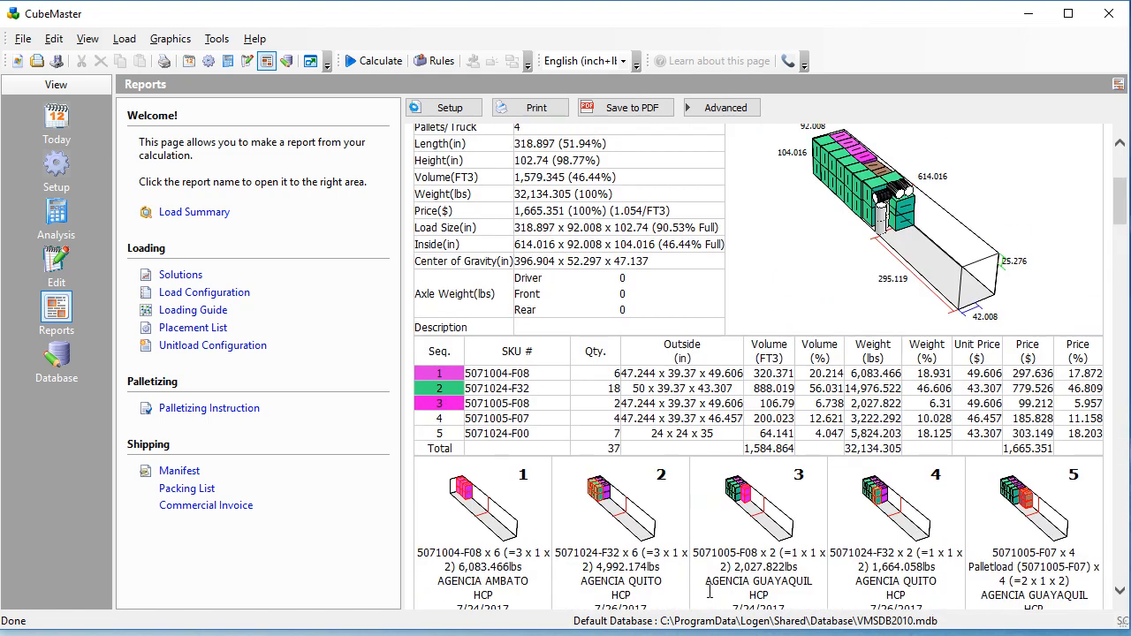
scroll(711, 599, up, 5)
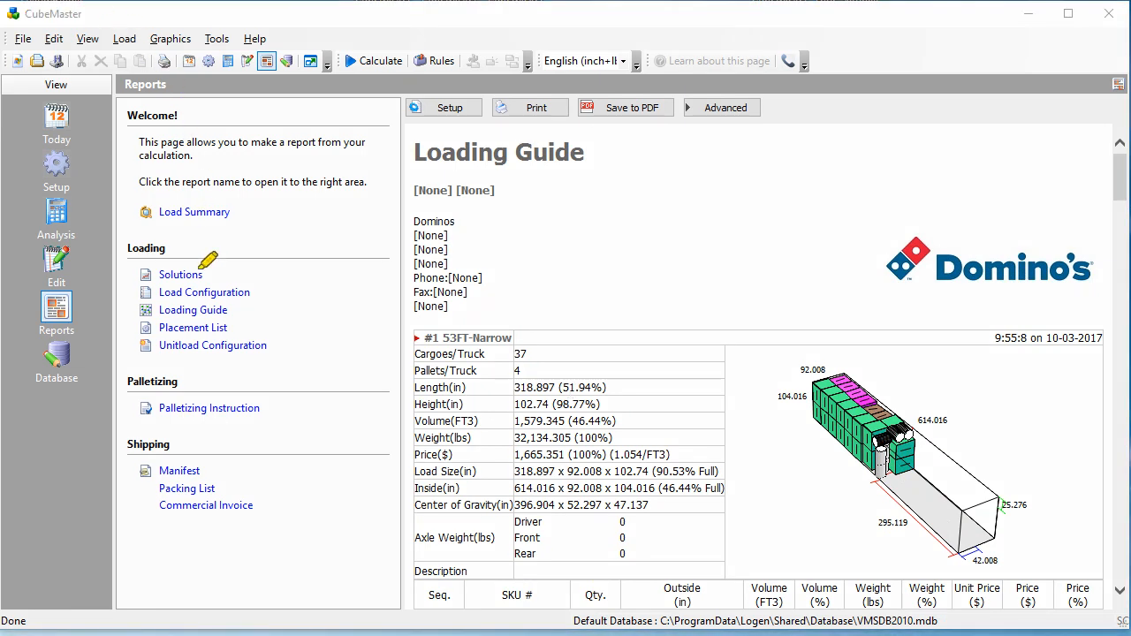
- Open the Load Configuration report and examine the layer diagrams and load summaries of trucks #1 and #2
drag(229, 288, 262, 281)
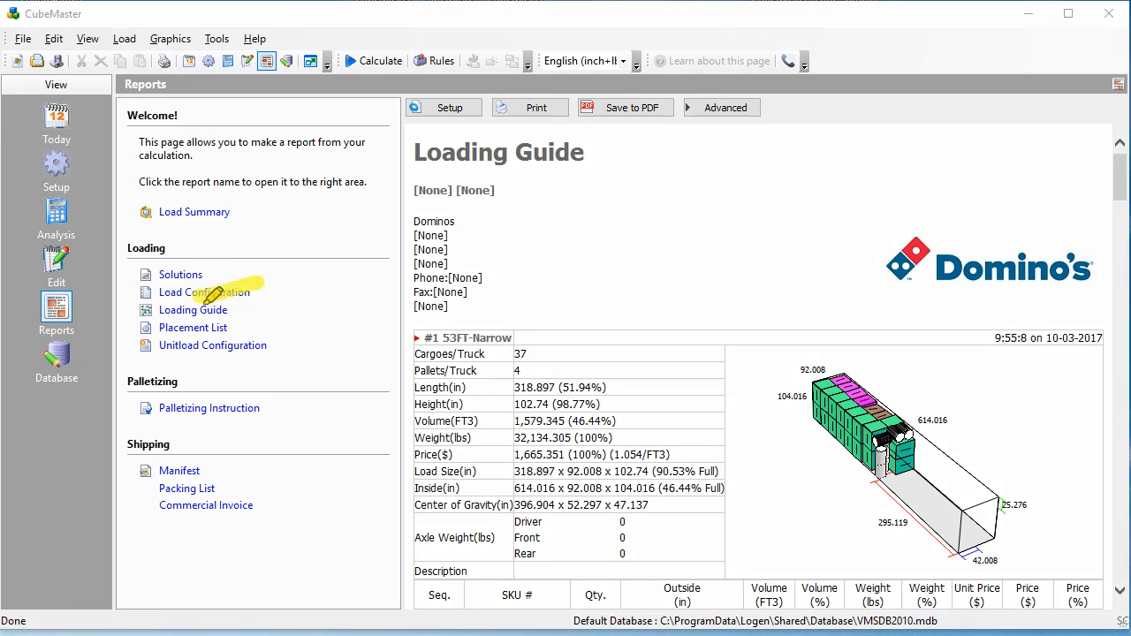
key(Escape)
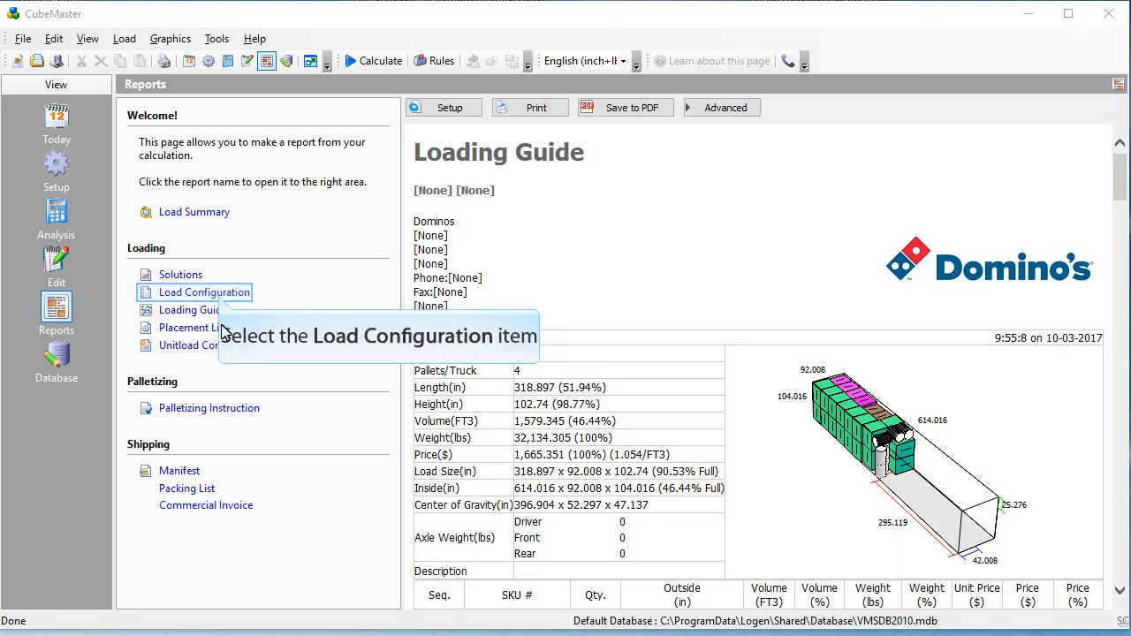
click(225, 294)
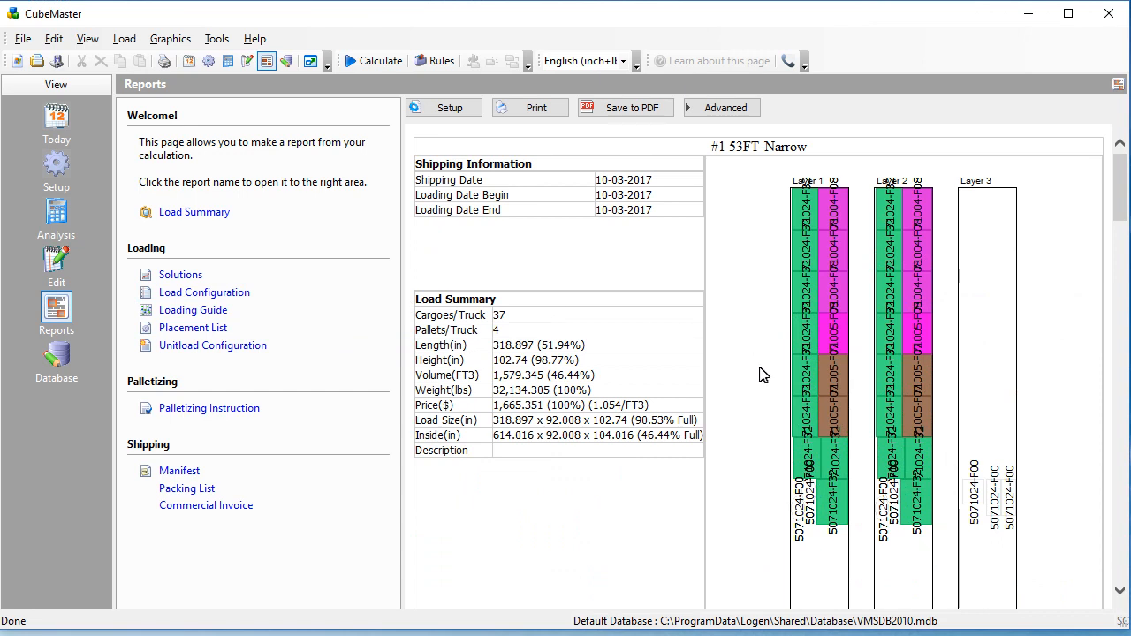
scroll(763, 375, down, 1)
scroll(763, 375, down, 10)
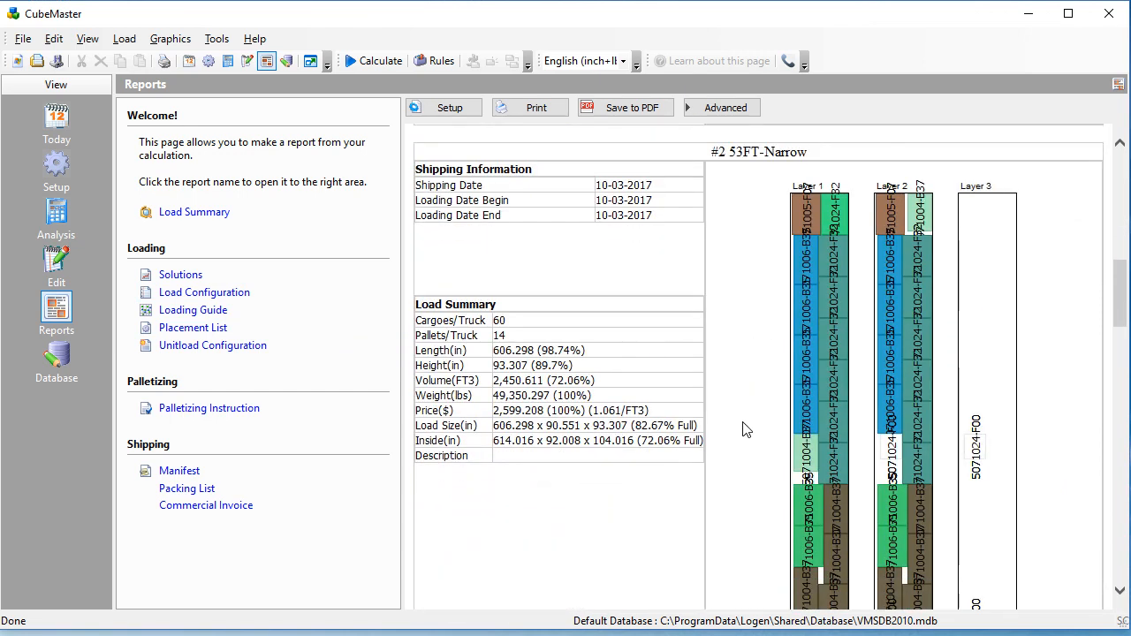
scroll(745, 430, down, 3)
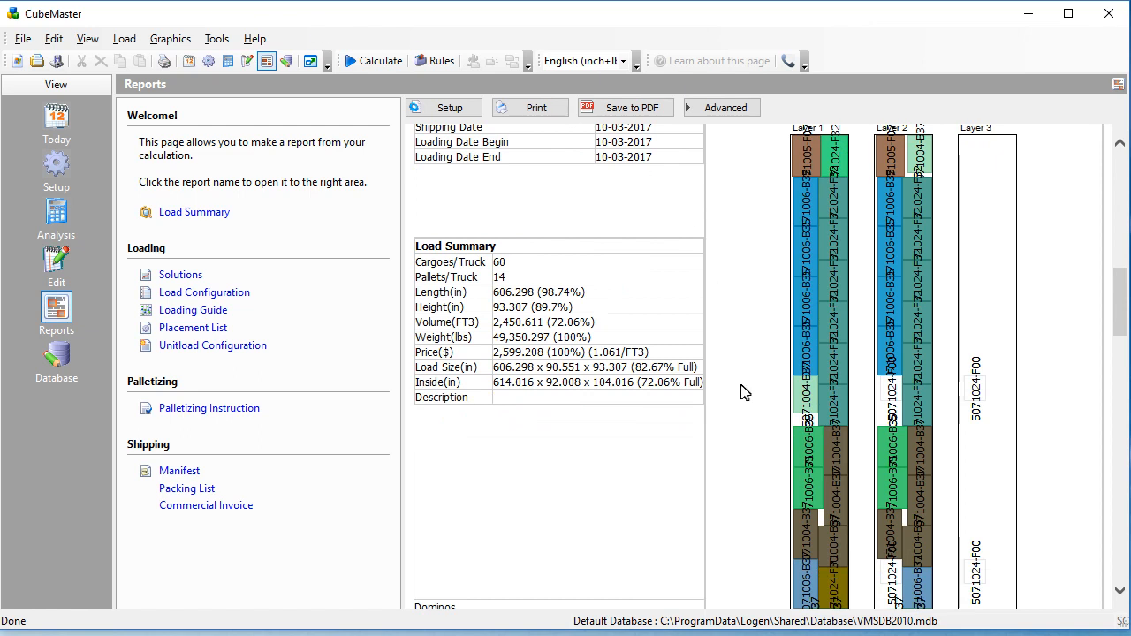
scroll(745, 430, down, 10)
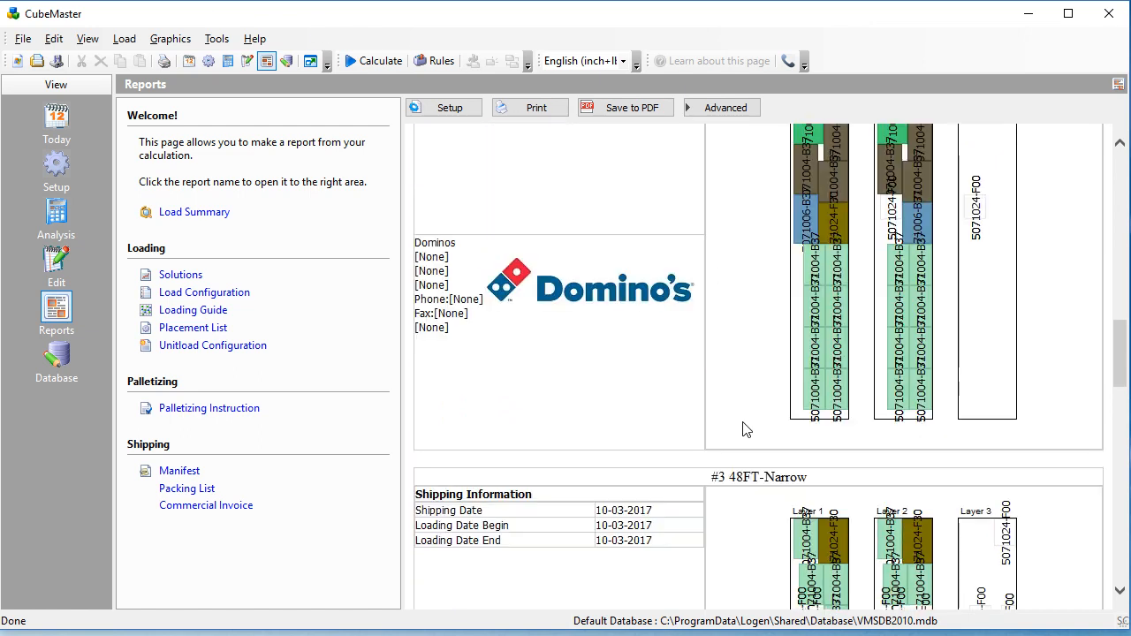
- Review the layer diagrams of trucks #3 48FT-Narrow and #4 53FT-Narrow in the Load Configuration report
scroll(745, 429, down, 5)
scroll(745, 429, down, 15)
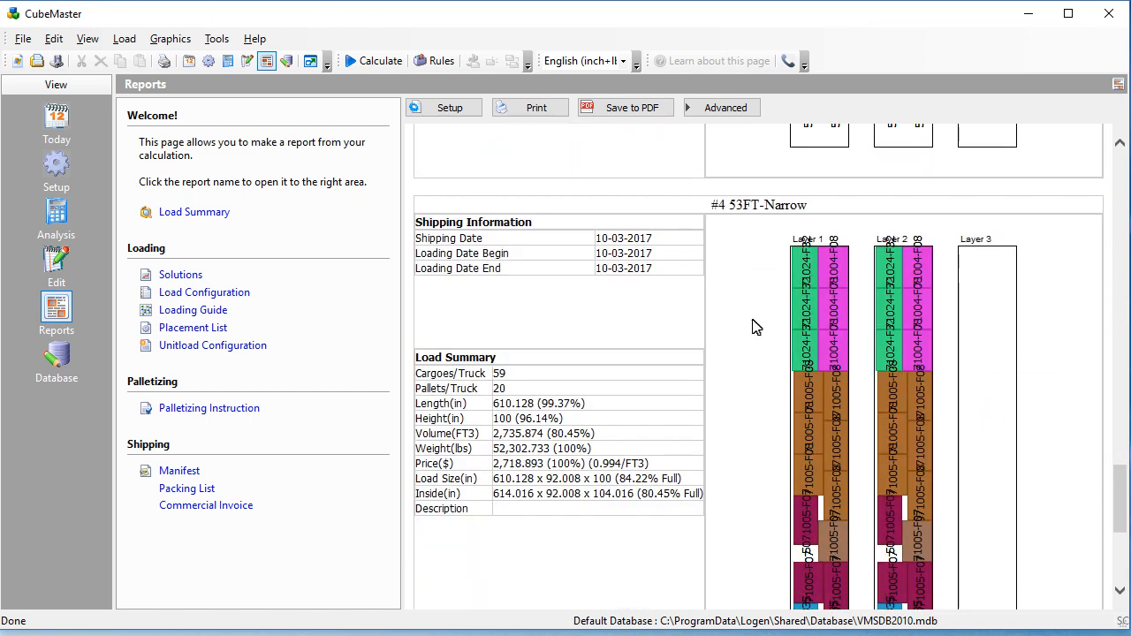
scroll(752, 327, down, 6)
scroll(753, 327, up, 2)
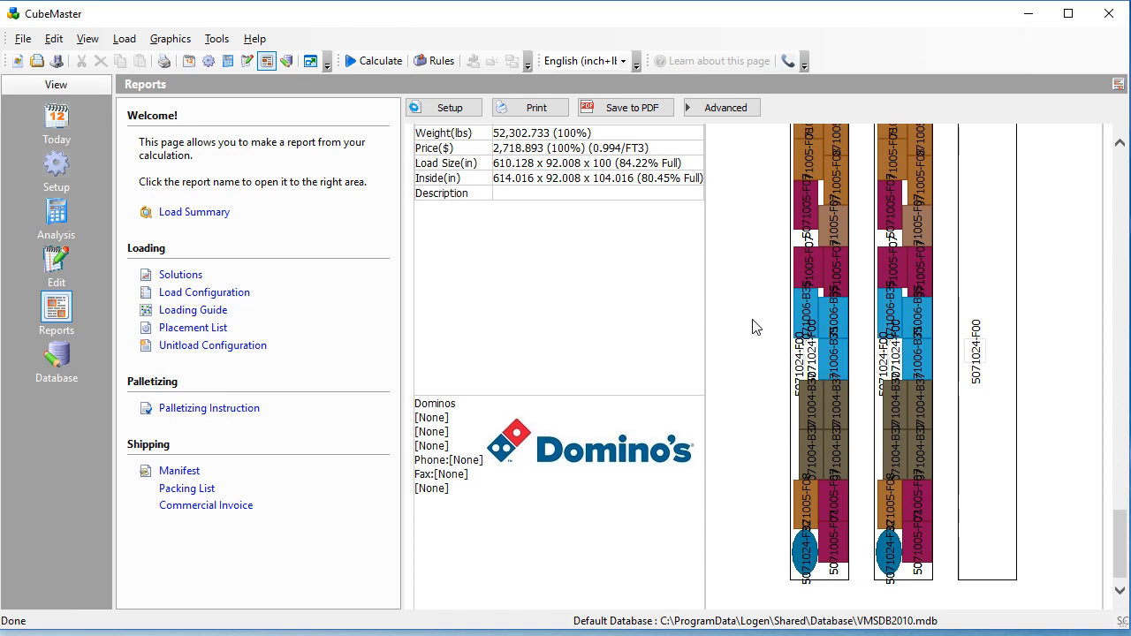
scroll(753, 327, up, 6)
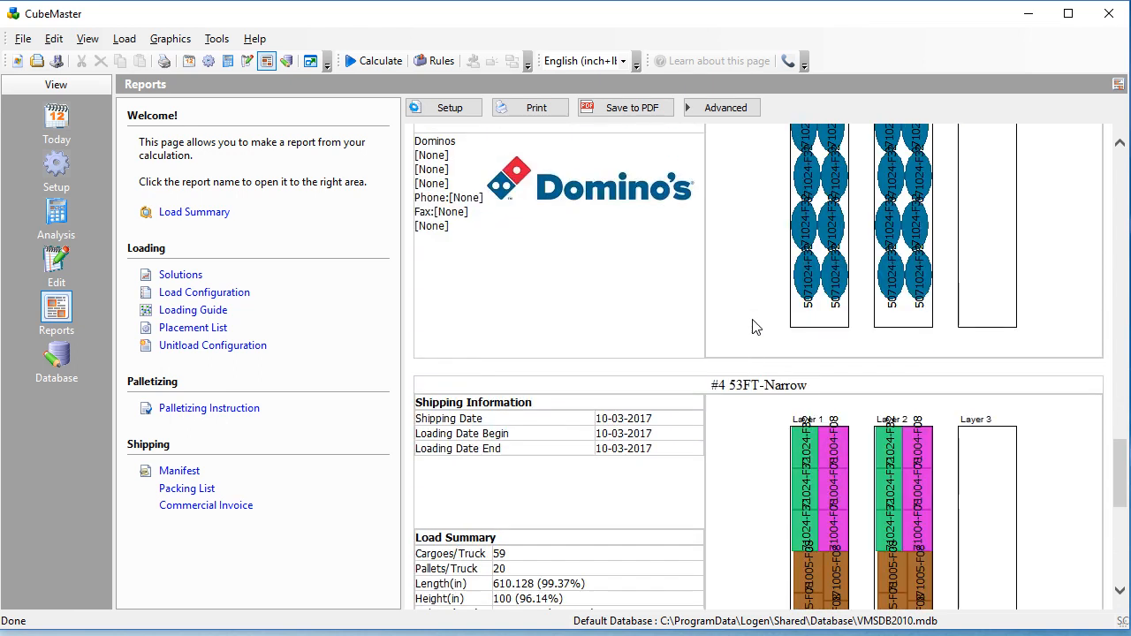
scroll(752, 327, up, 20)
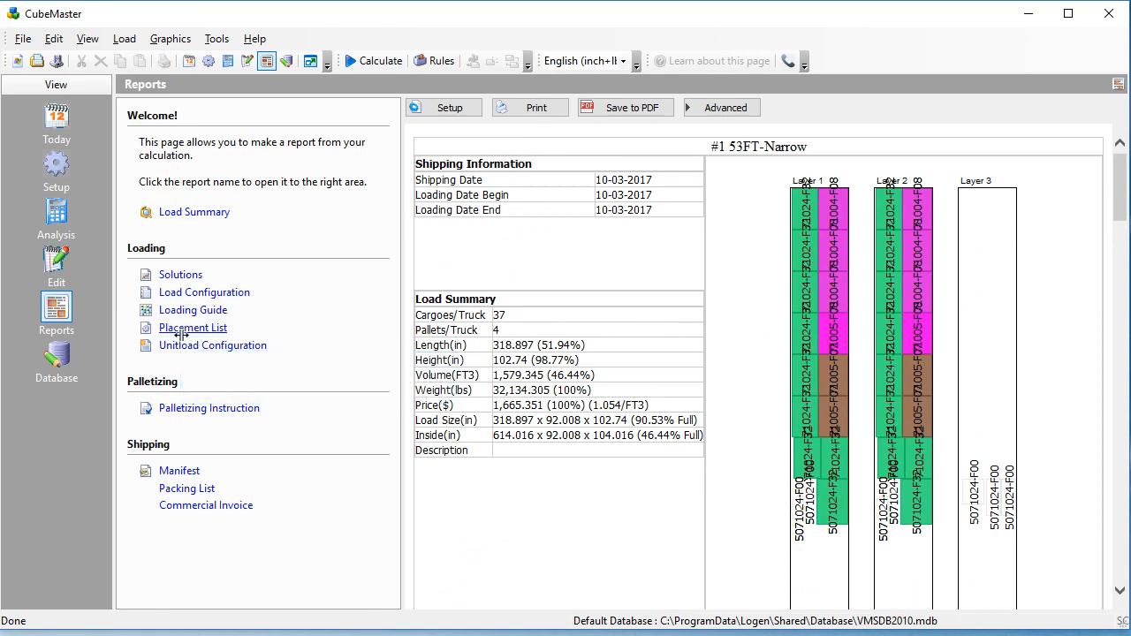
- Open the Placement List with a narrower report list and examine truck #1's load figures and cargo placement by row
drag(401, 283, 277, 369)
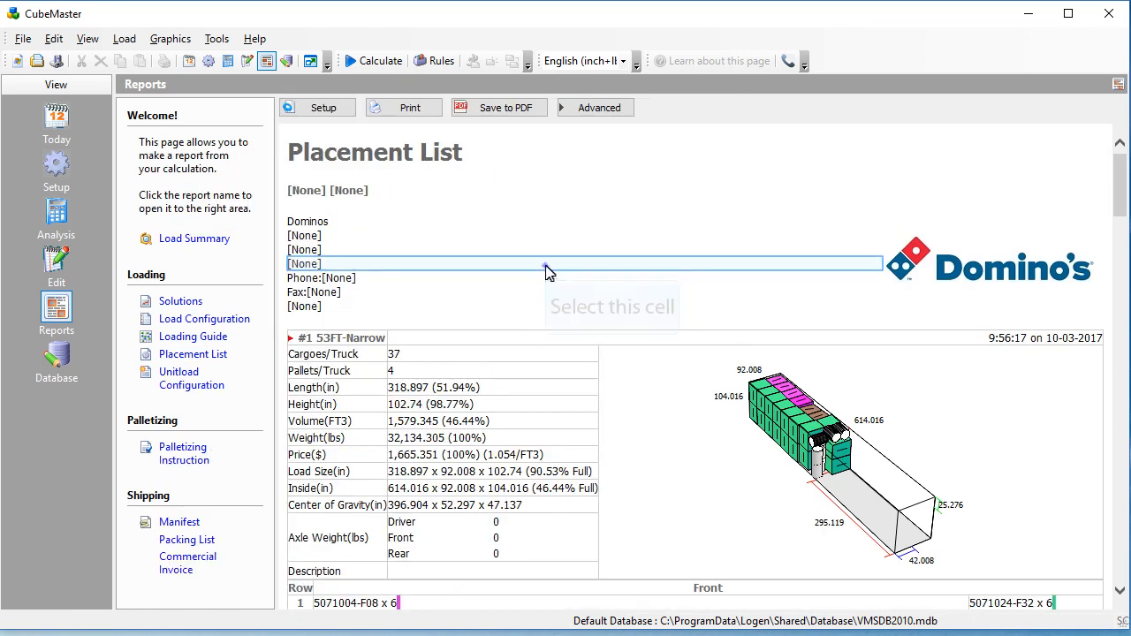
scroll(546, 272, down, 3)
scroll(546, 272, down, 2)
scroll(676, 240, up, 2)
mouse_move(629, 191)
mouse_down()
mouse_move(645, 235)
mouse_move(718, 181)
mouse_up()
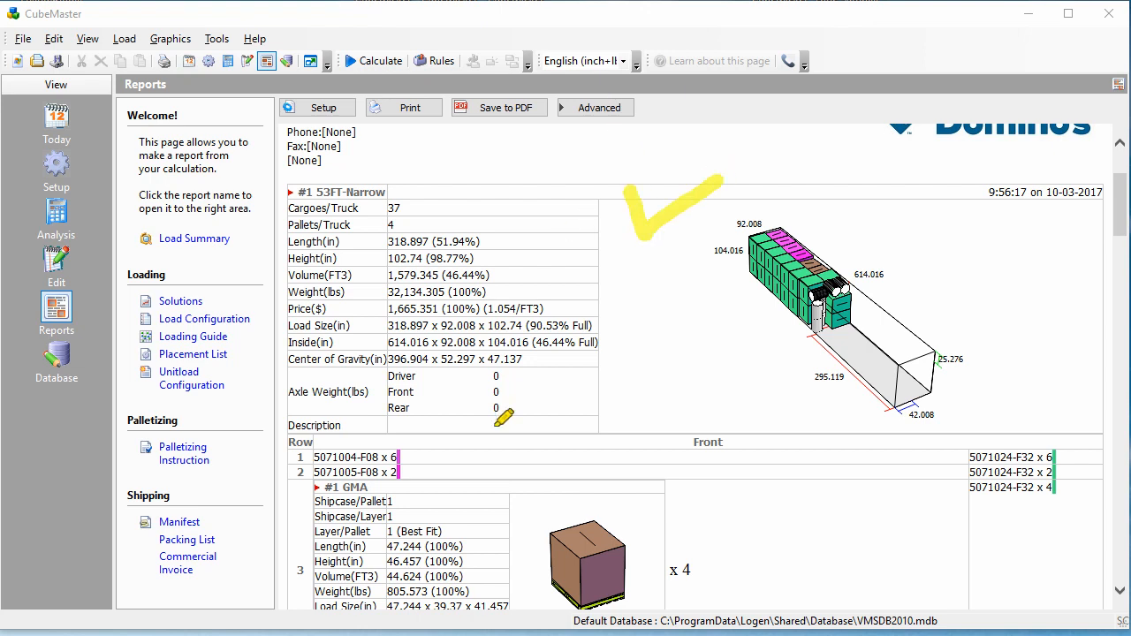
mouse_move(491, 465)
mouse_down()
mouse_move(515, 533)
mouse_move(575, 480)
mouse_up()
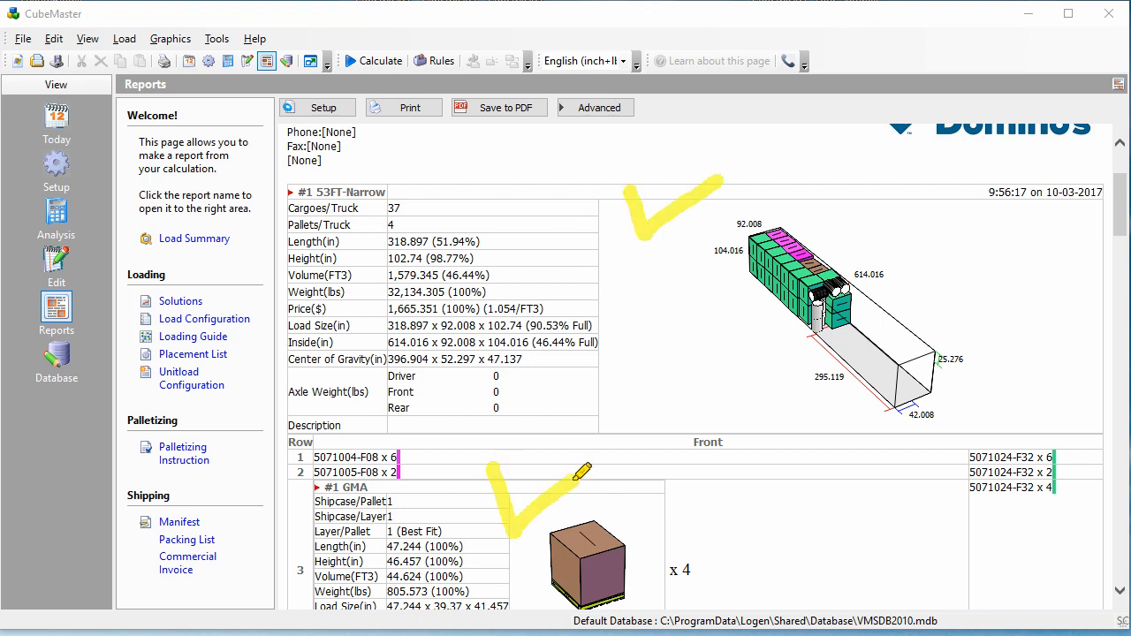
key(Escape)
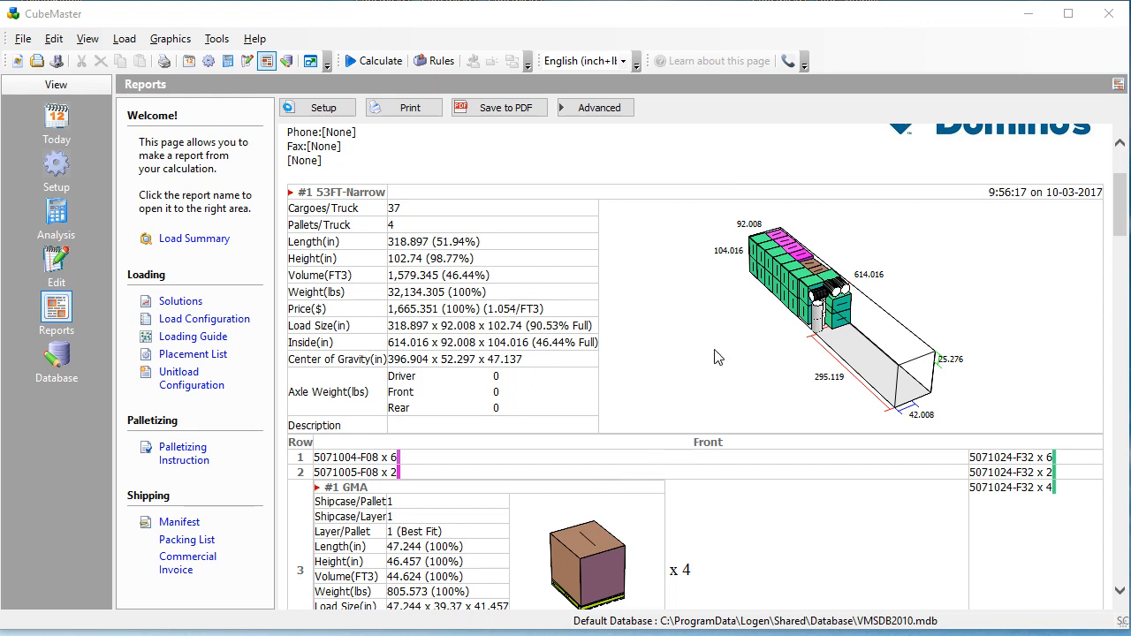
- Review the front-to-rear row placements of trucks #2 to #4 in the Placement List
scroll(717, 357, down, 5)
scroll(717, 357, down, 8)
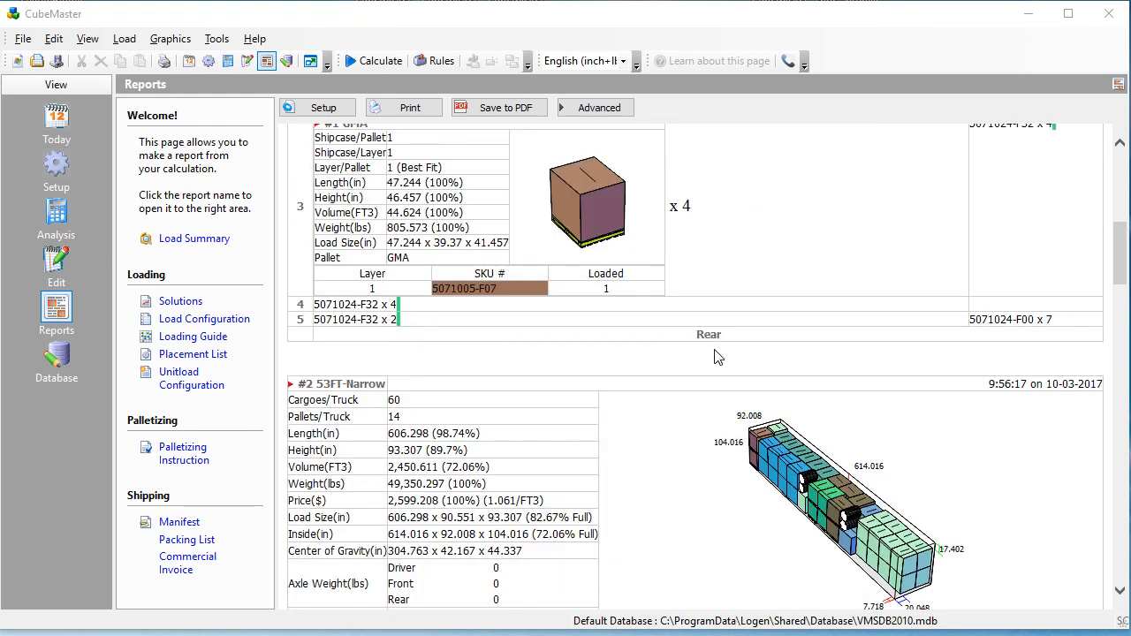
scroll(717, 357, down, 20)
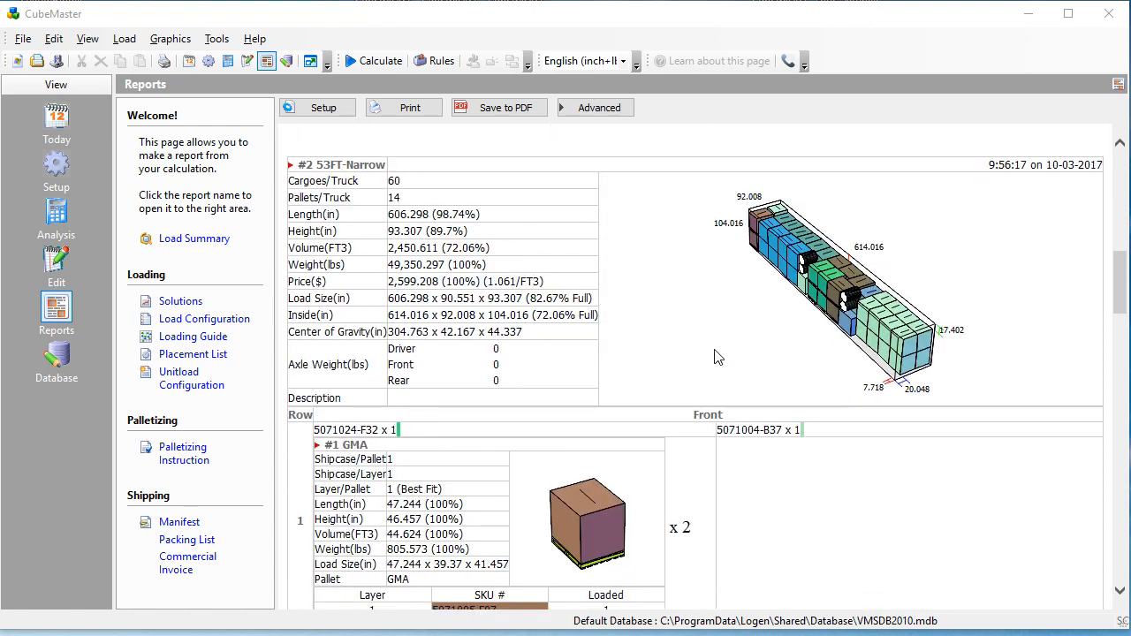
scroll(717, 357, down, 20)
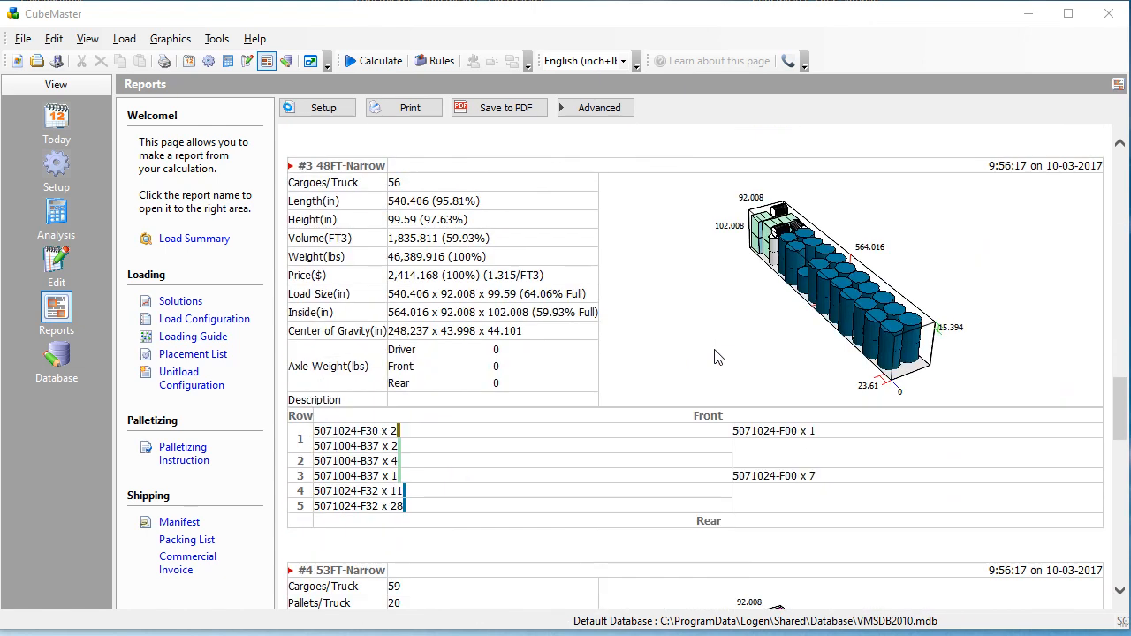
scroll(717, 357, up, 20)
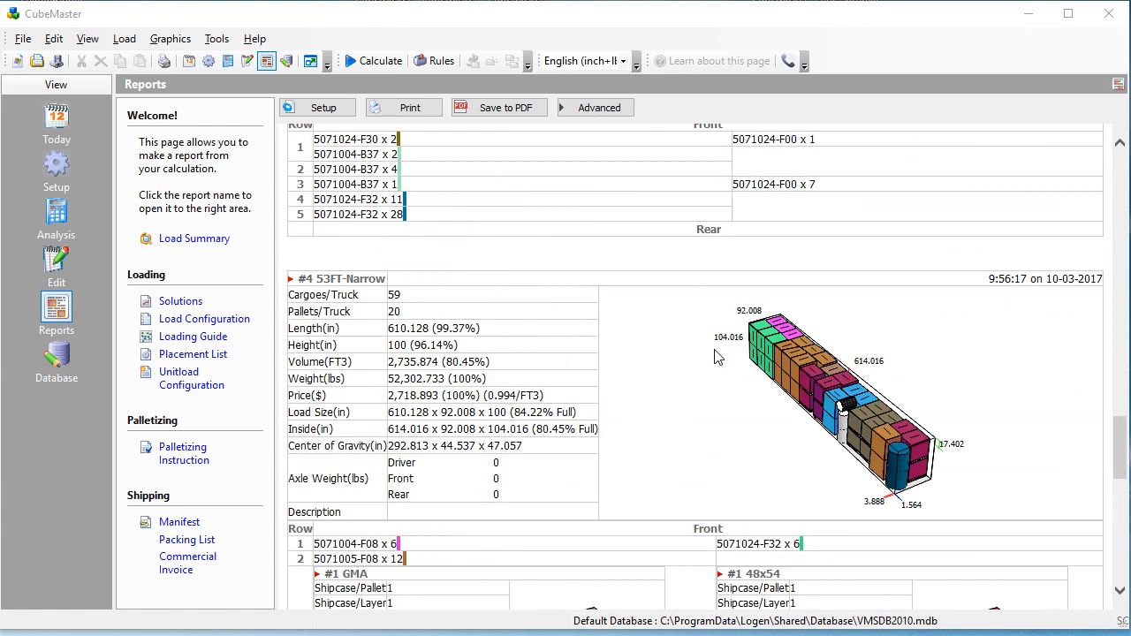
- Return to the Solutions report with a wider report list and look at its print, PDF and advanced output options
click(181, 301)
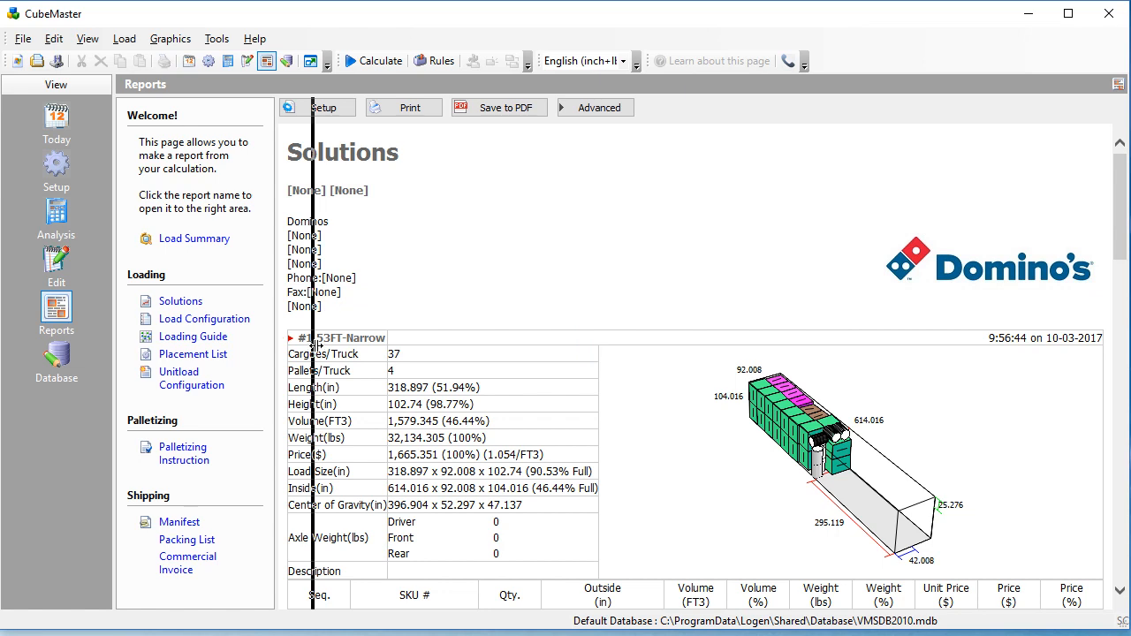
drag(277, 337, 330, 337)
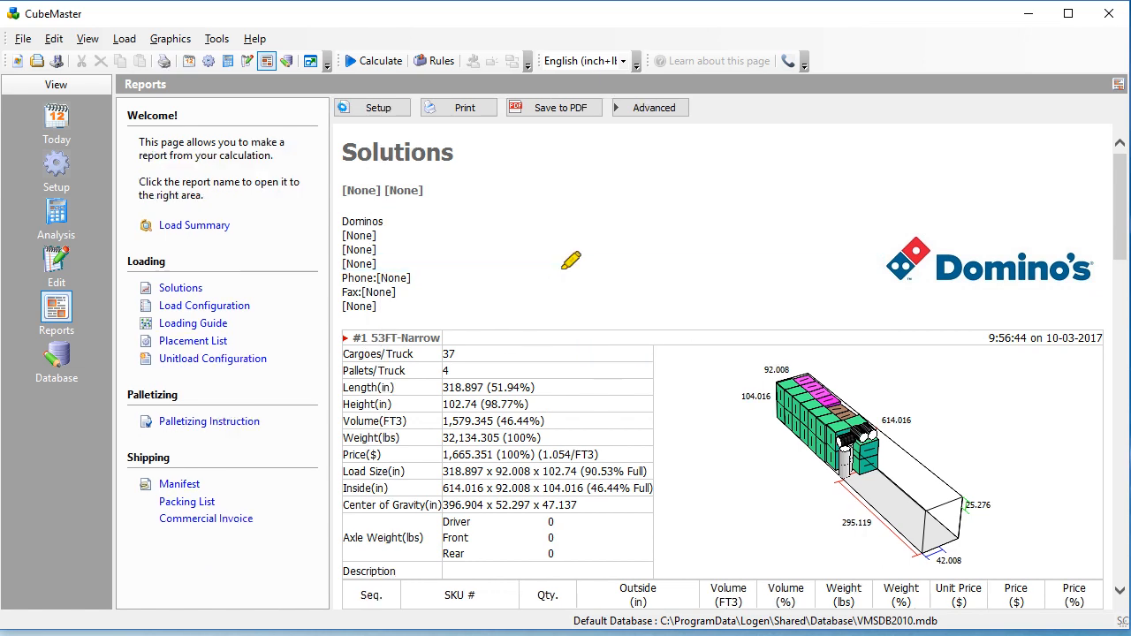
drag(439, 119, 574, 115)
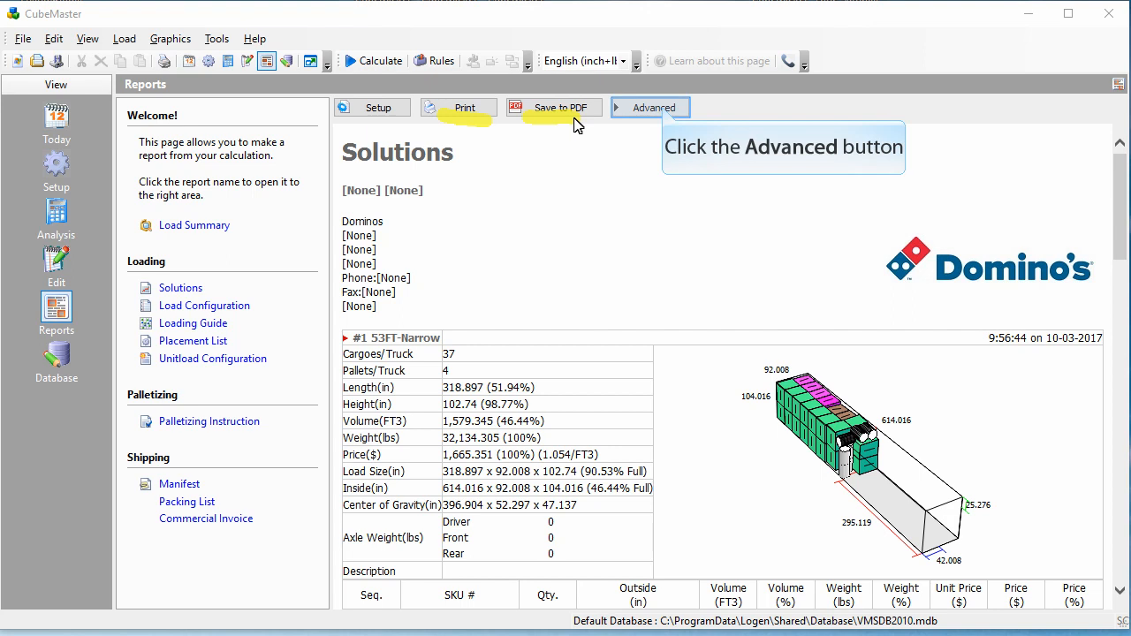
click(664, 109)
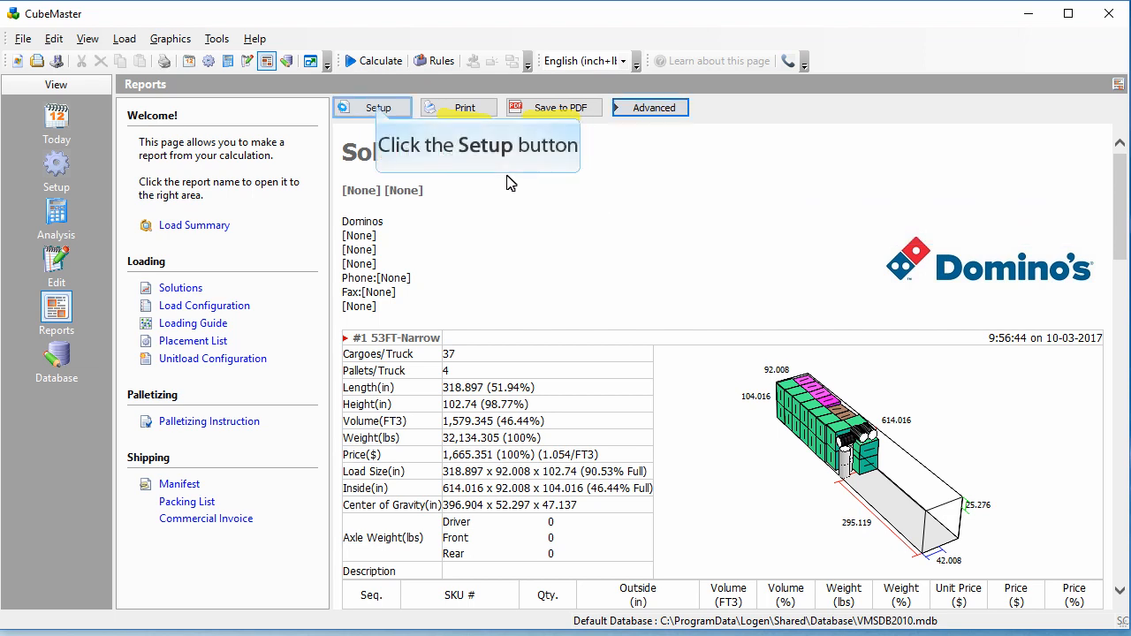
- Examine the Report Setup options for construction, main and step-by-step pictures, and PDF export, leaving them as they are, and glance over the Solutions report
click(378, 108)
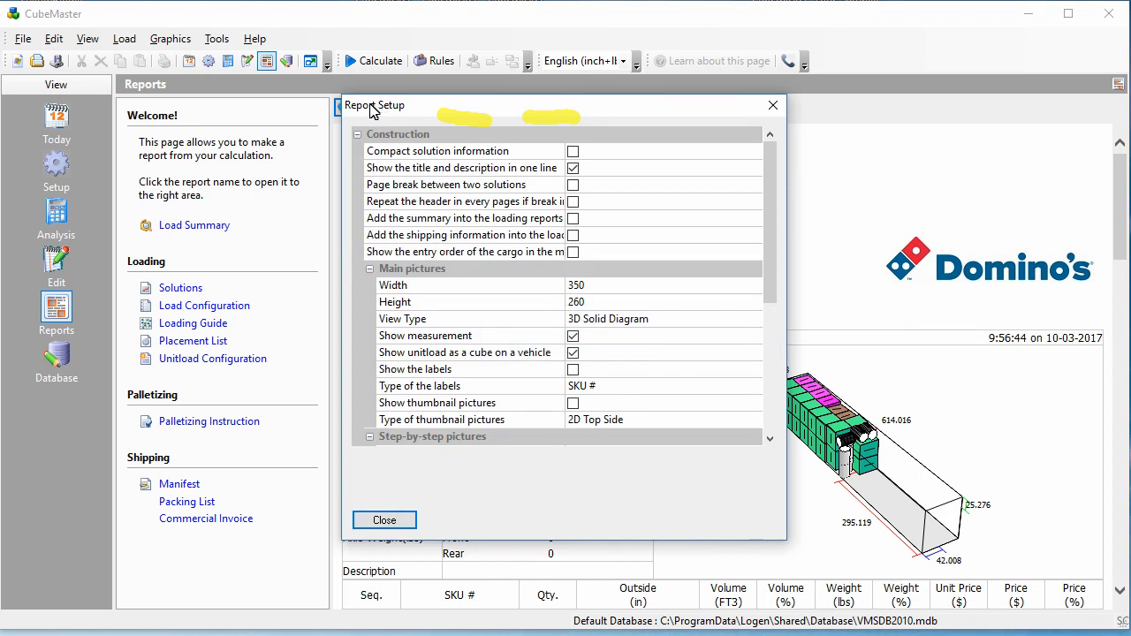
drag(362, 114, 412, 150)
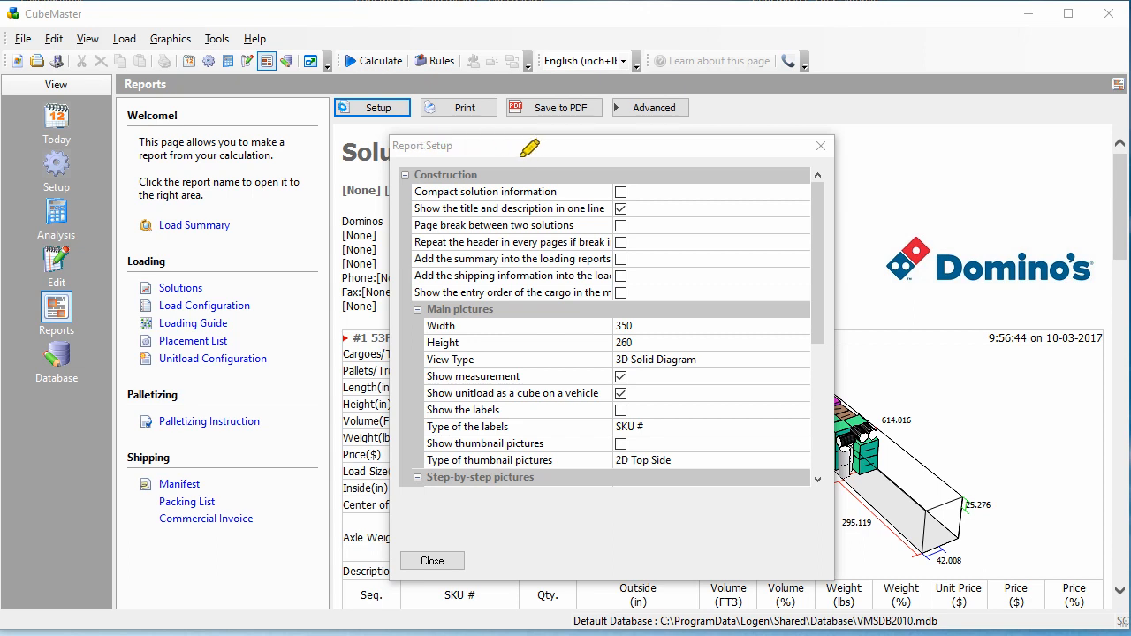
mouse_move(567, 176)
mouse_down()
mouse_move(564, 305)
mouse_move(650, 205)
mouse_move(654, 165)
mouse_move(573, 167)
mouse_up()
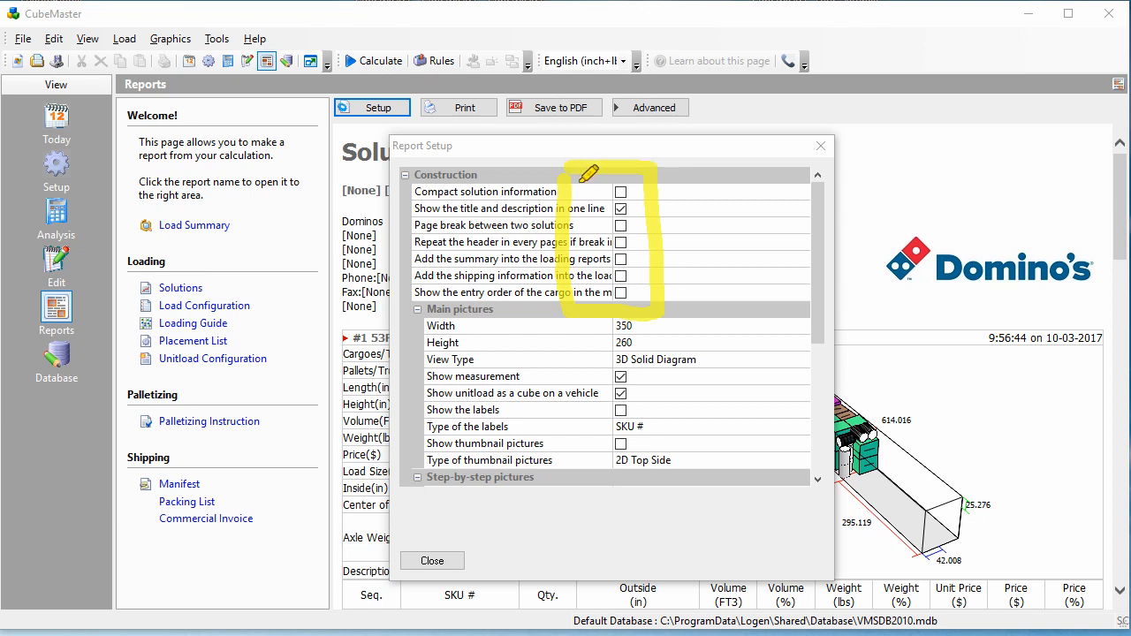
mouse_move(588, 331)
mouse_down()
mouse_move(622, 330)
mouse_move(604, 348)
mouse_move(612, 373)
mouse_up()
key(Escape)
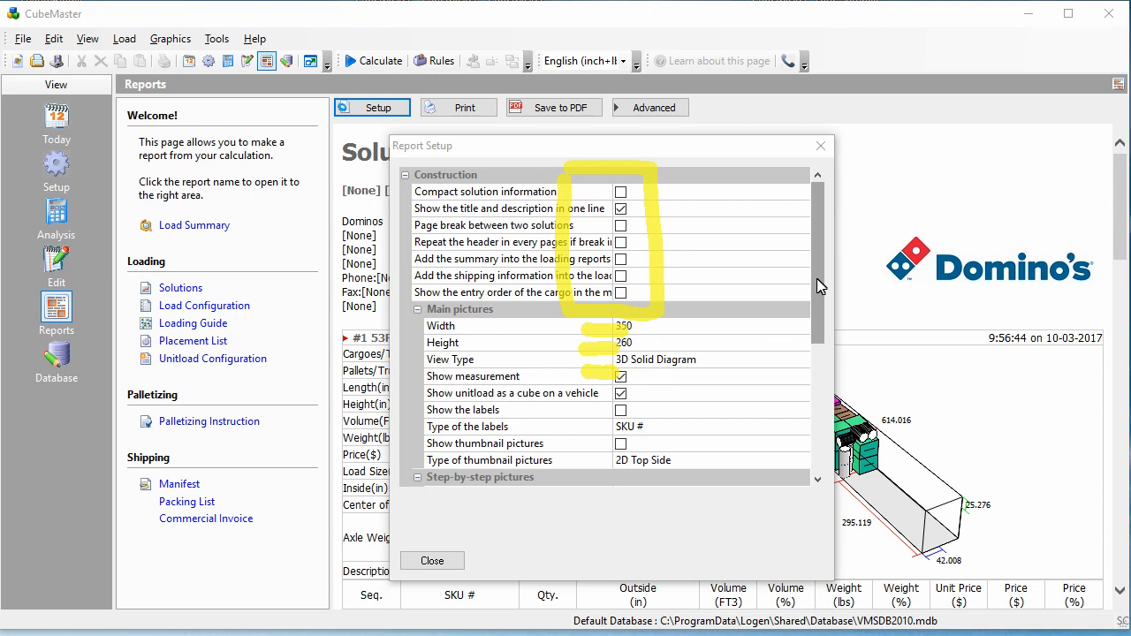
drag(817, 285, 819, 447)
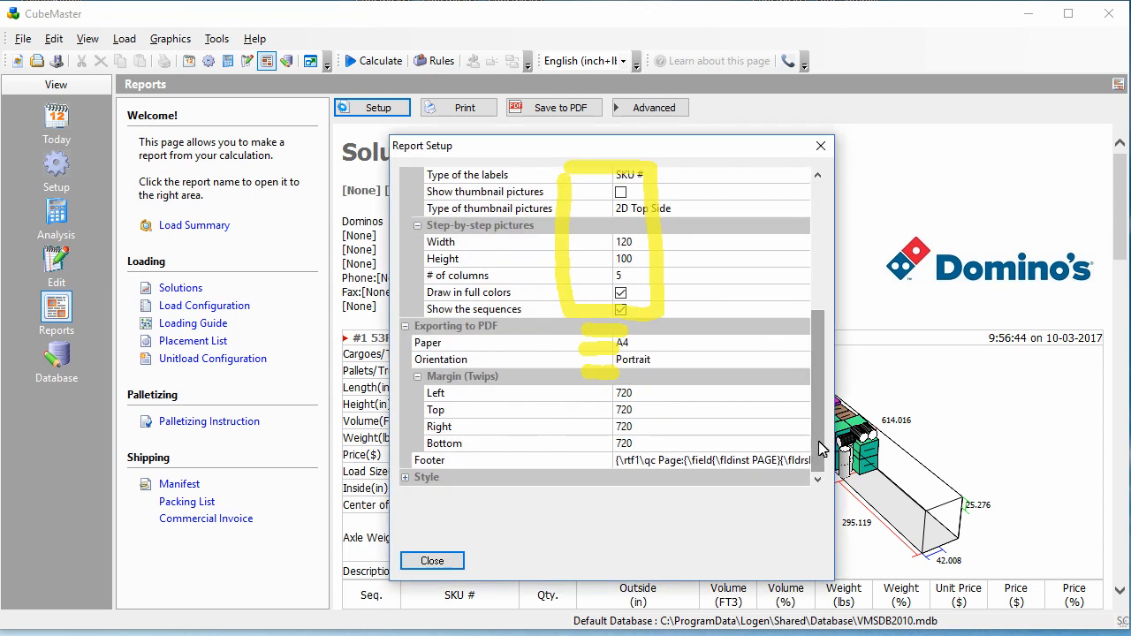
drag(822, 365, 833, 191)
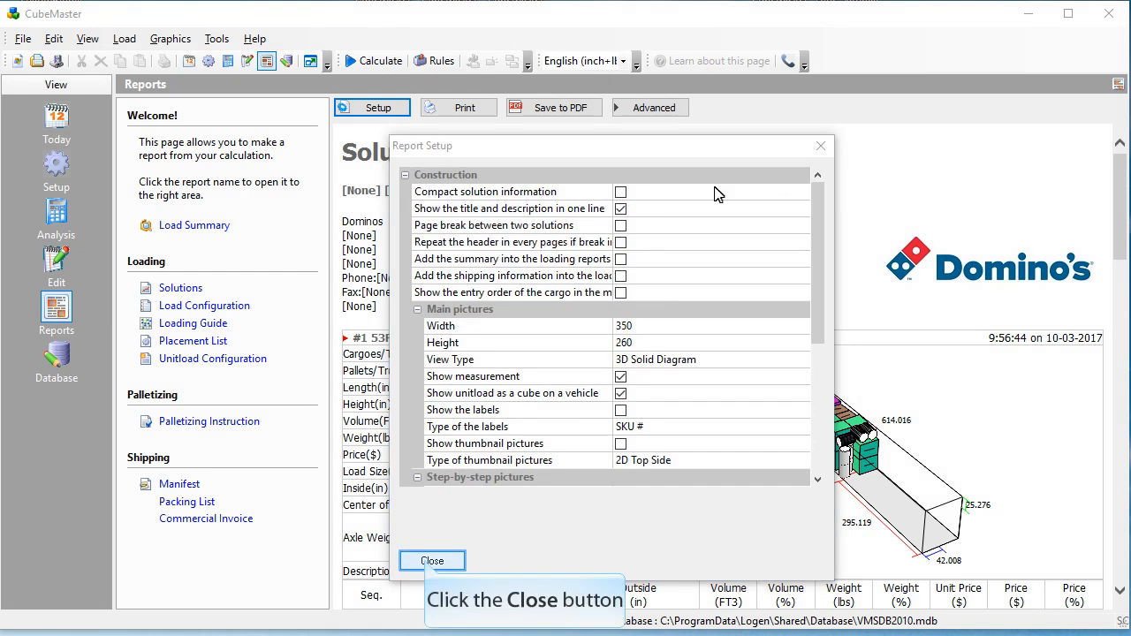
click(432, 560)
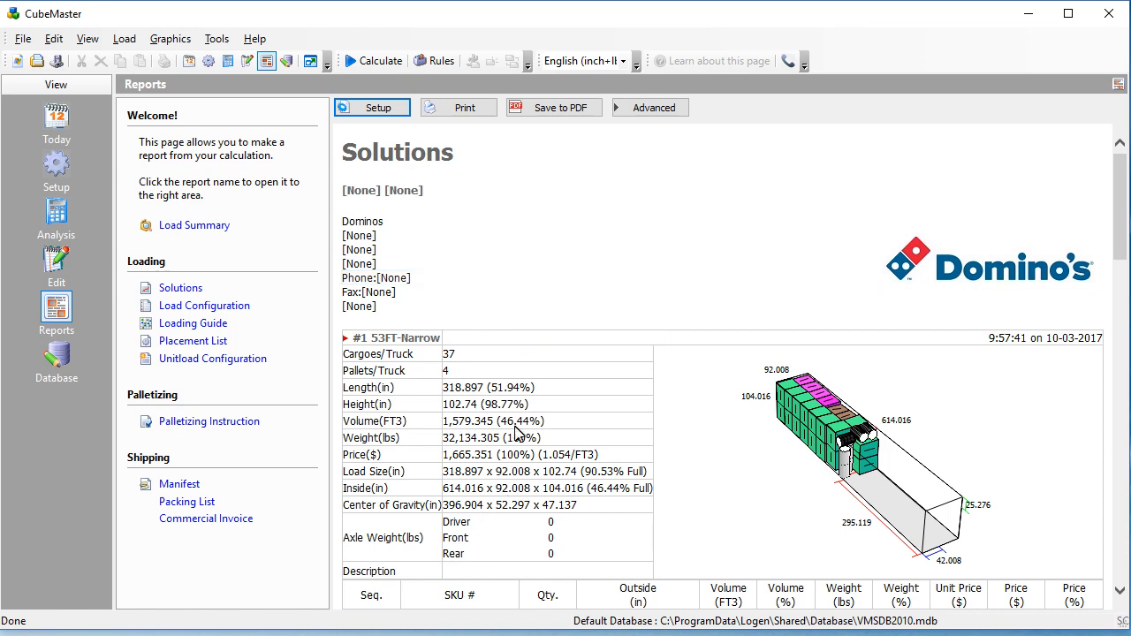
scroll(524, 289, down, 5)
scroll(524, 285, up, 5)
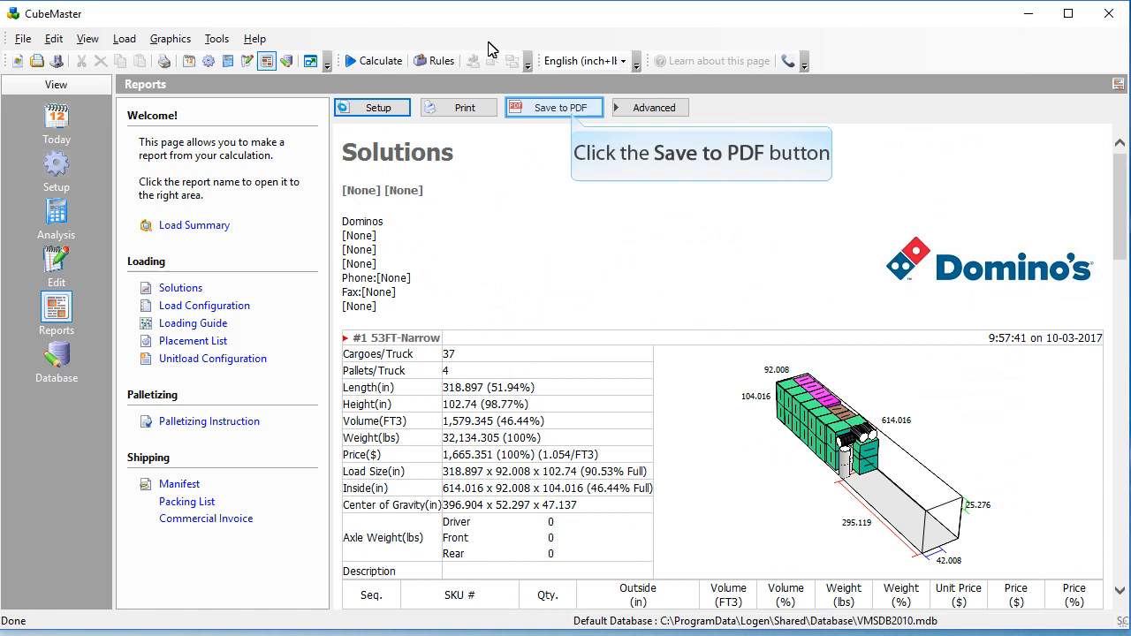
- Save the Solutions report as Solutions.pdf on the Desktop and look through the resulting PDF
click(574, 108)
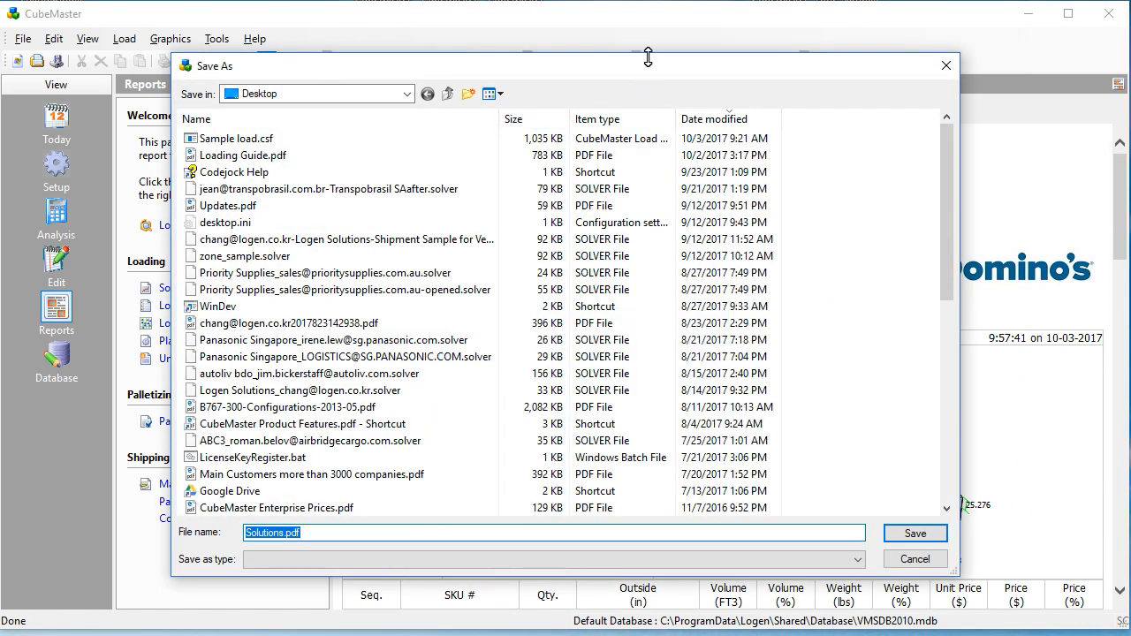
drag(647, 58, 647, 183)
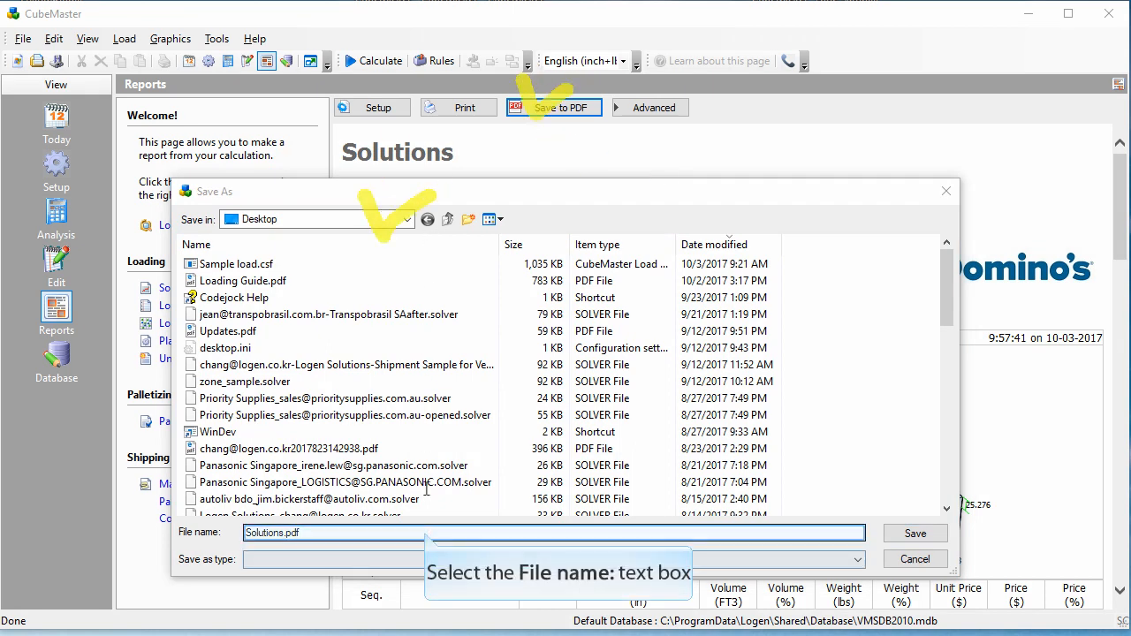
click(427, 535)
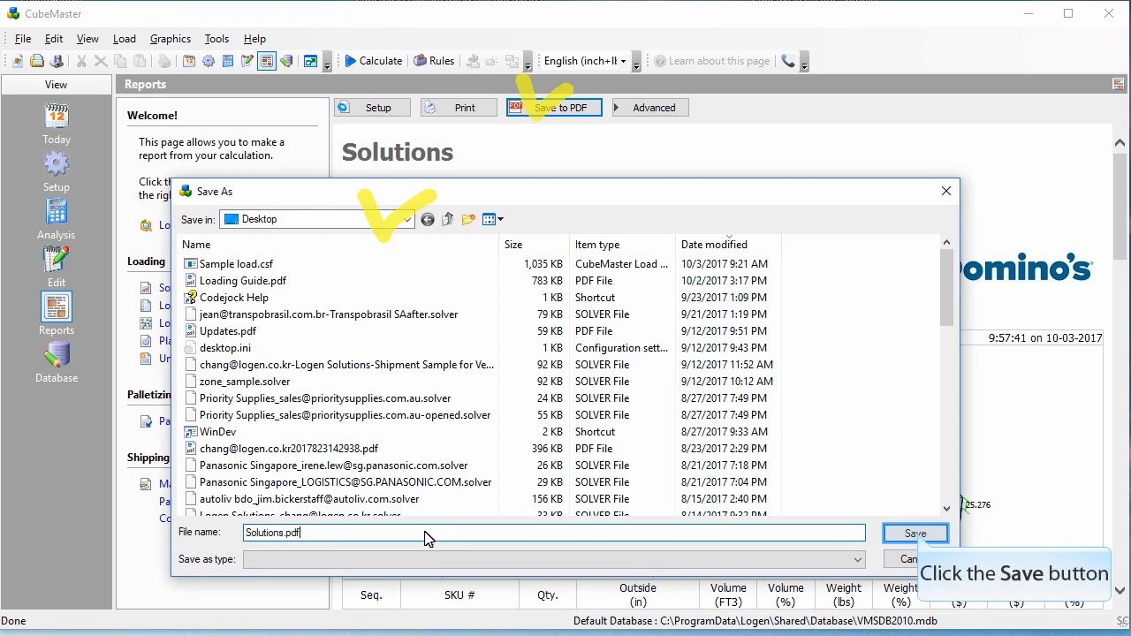
click(915, 533)
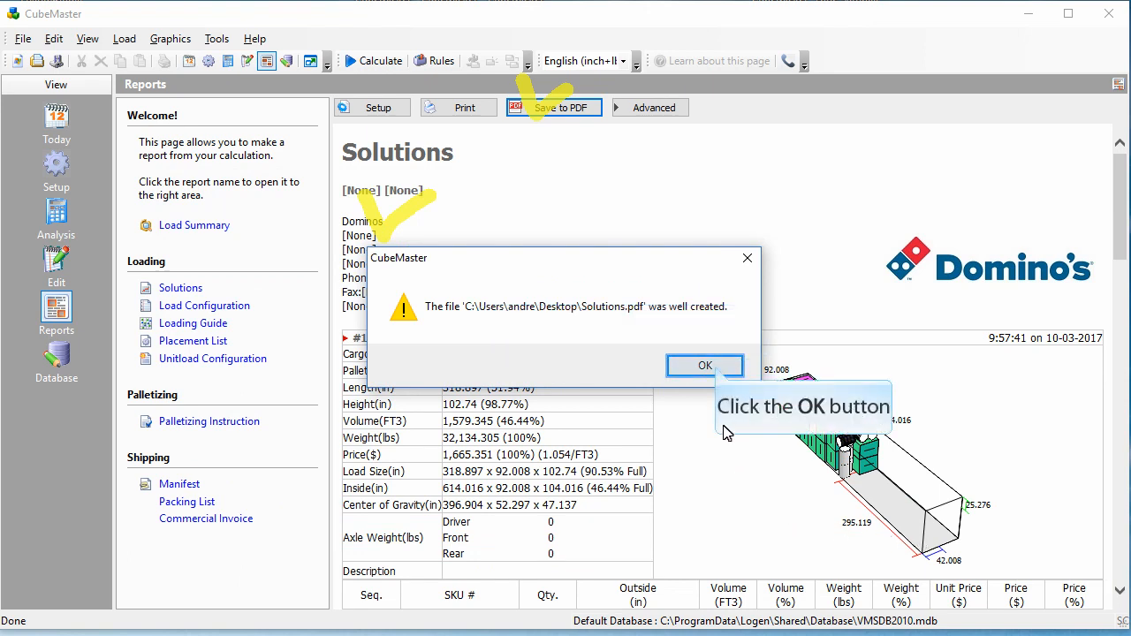
click(705, 365)
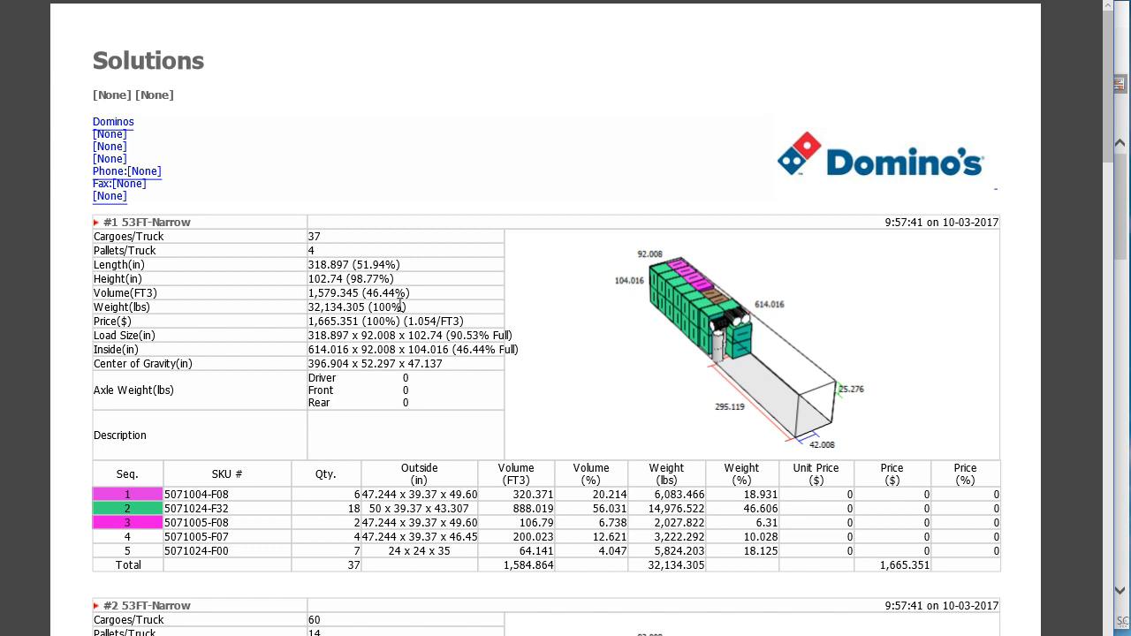
scroll(399, 305, down, 20)
scroll(399, 305, up, 20)
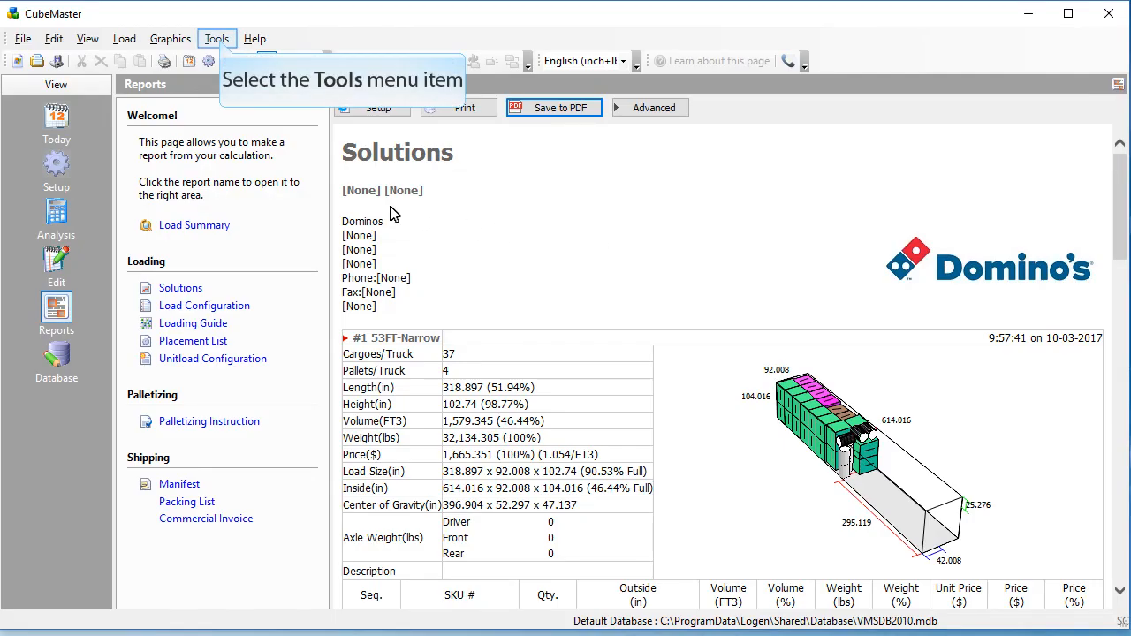
- Export the load to an Excel file with the Load Summary and Solutions information included
click(221, 39)
mouse_move(301, 145)
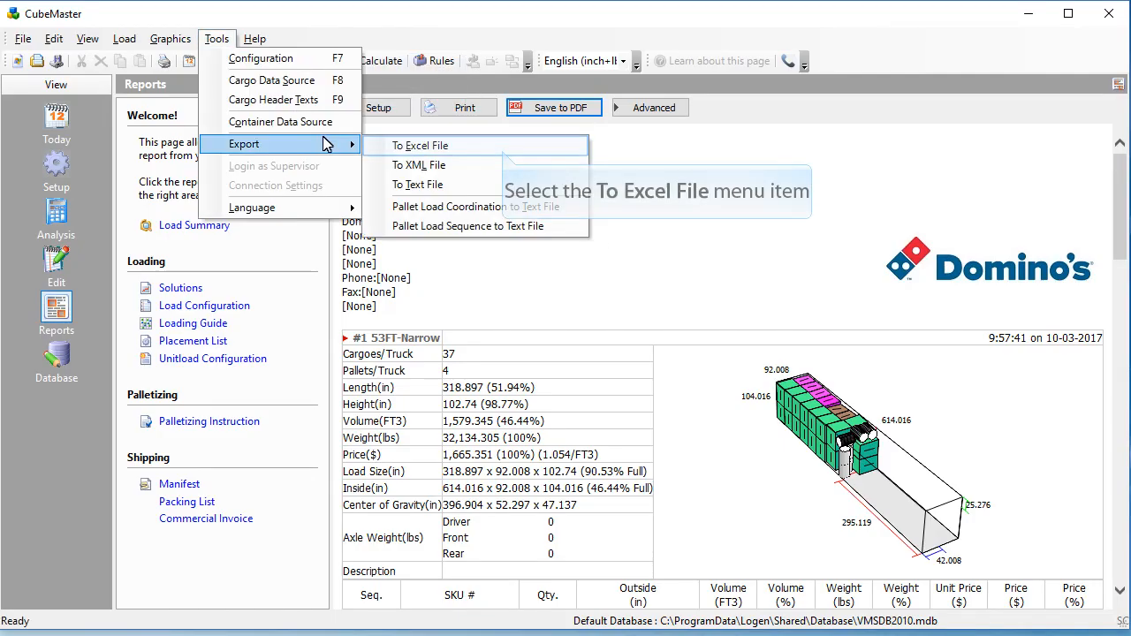
click(484, 148)
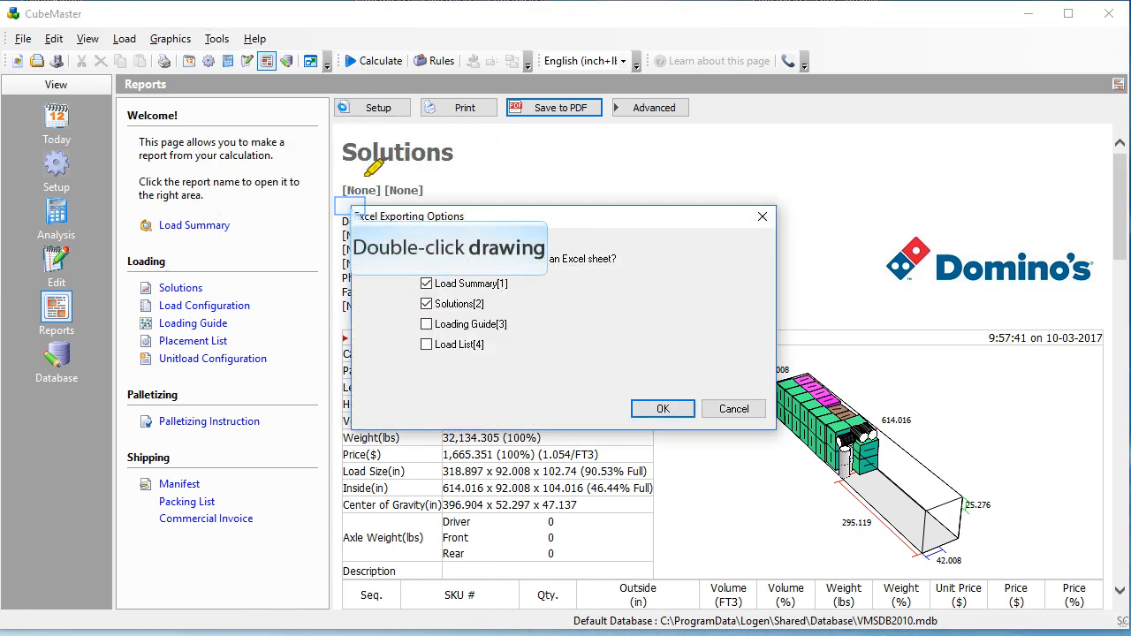
drag(352, 212, 477, 218)
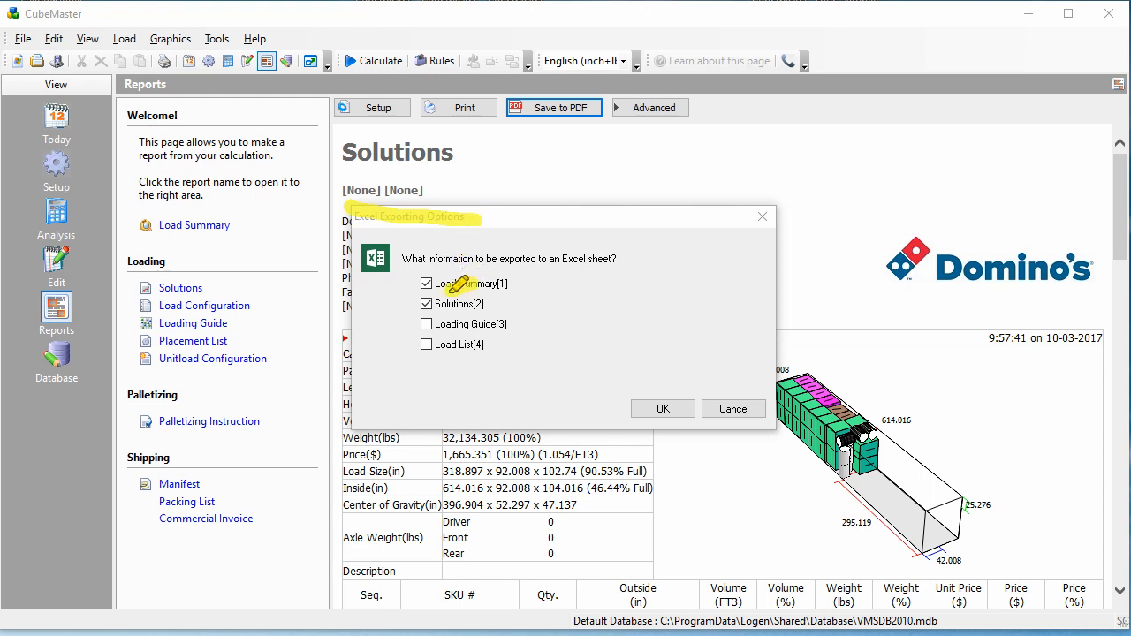
drag(447, 306, 471, 304)
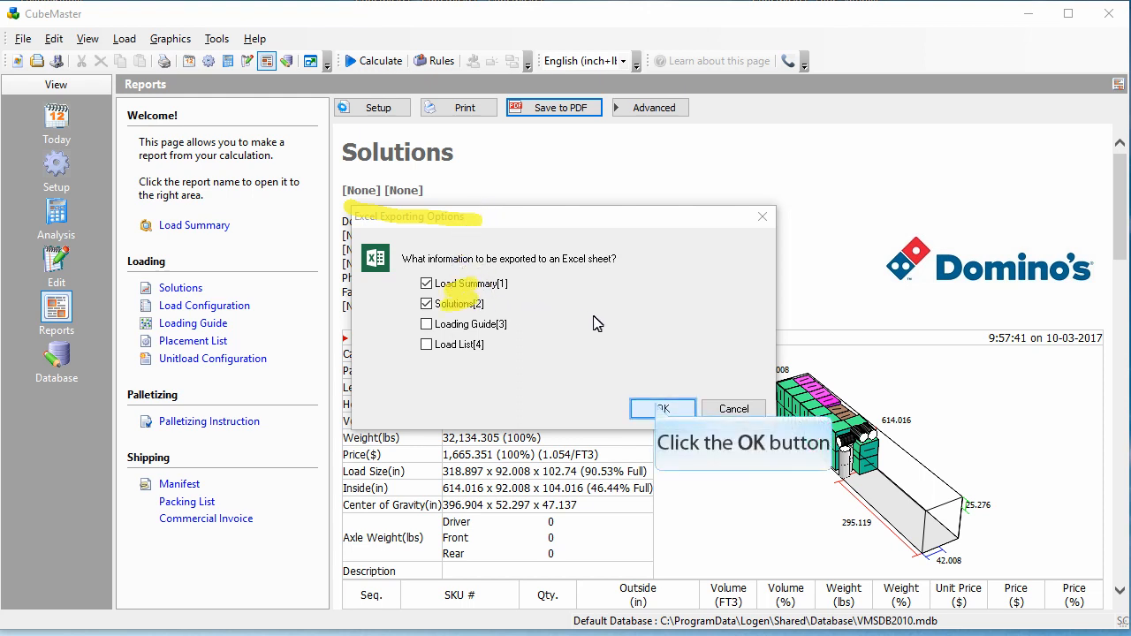
click(663, 408)
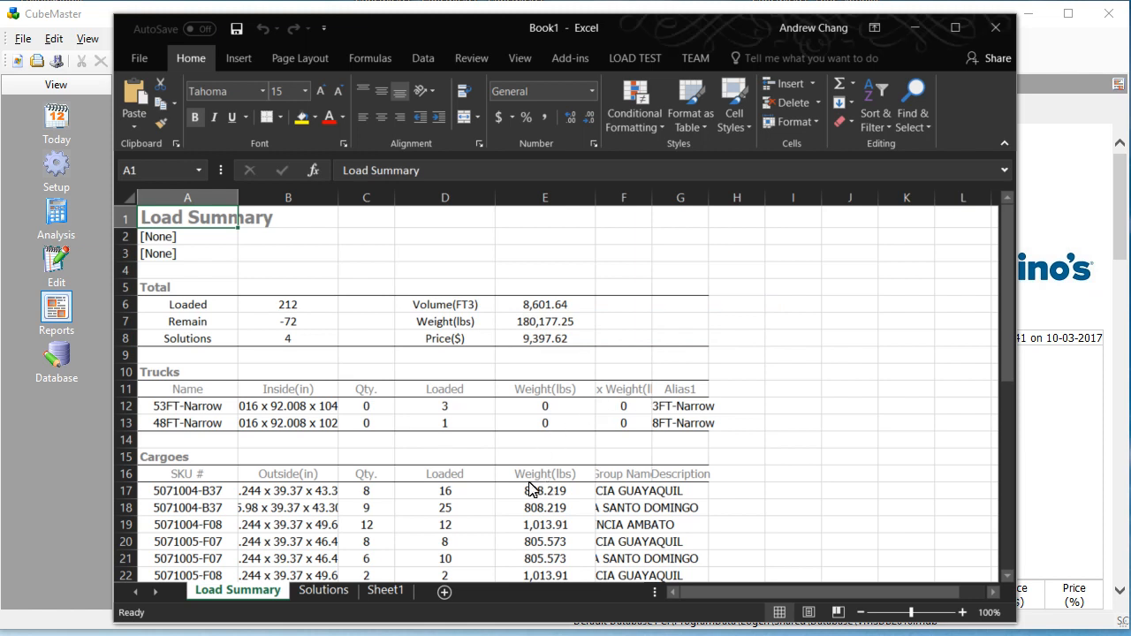
- Examine the Load Summary and Solutions sheets of the exported Excel workbook
drag(410, 22, 682, 49)
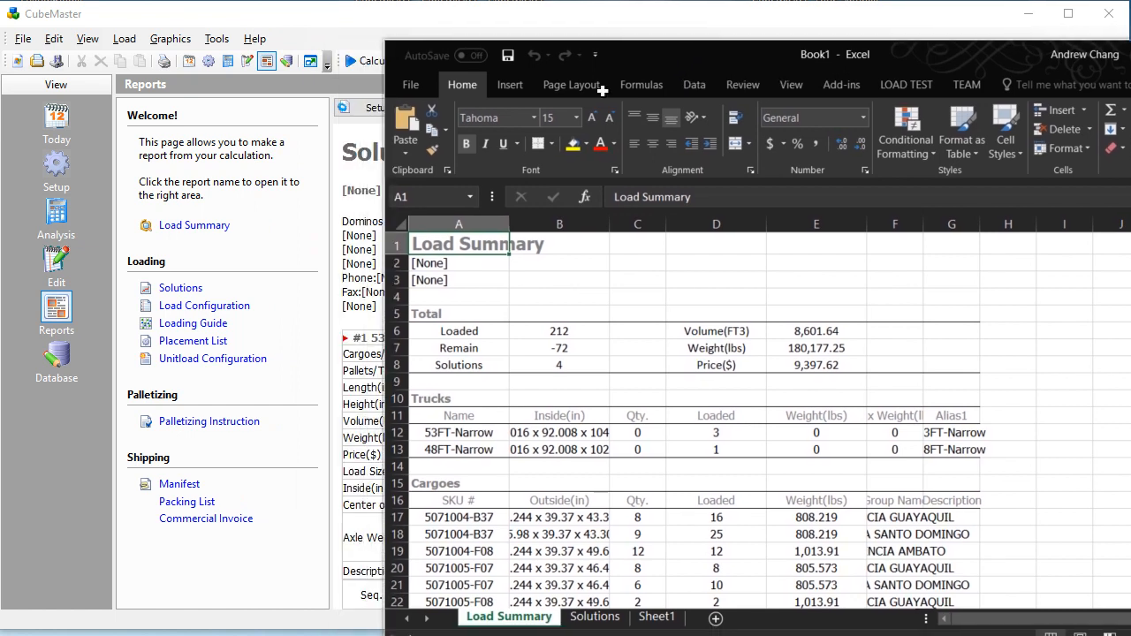
scroll(540, 409, down, 3)
scroll(540, 409, up, 3)
scroll(540, 409, down, 9)
scroll(610, 461, up, 9)
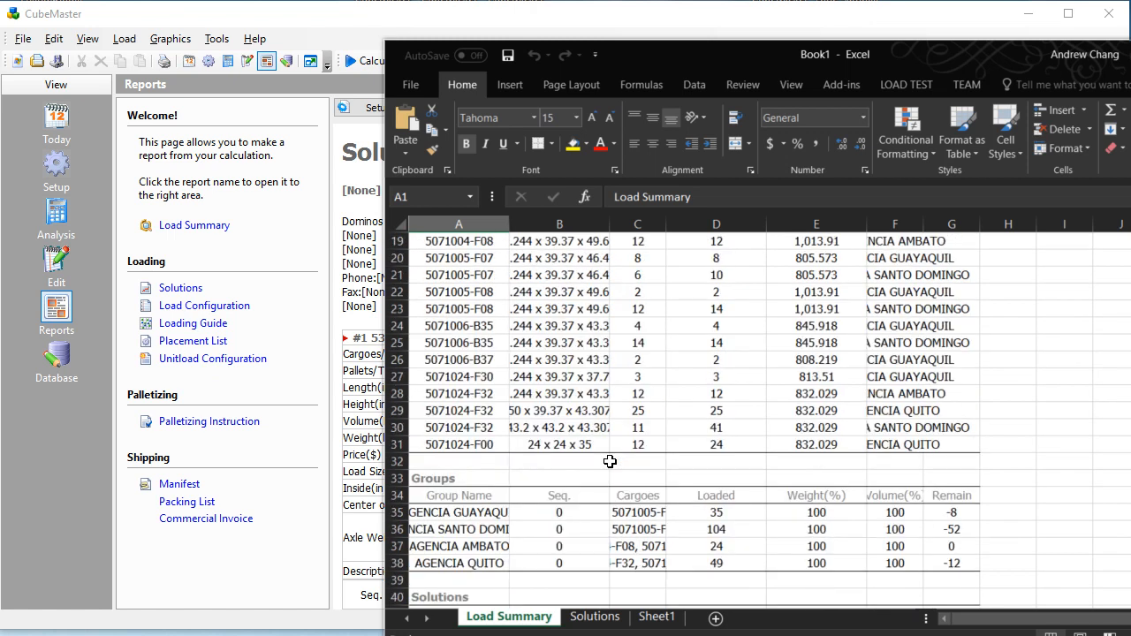
scroll(609, 461, up, 1)
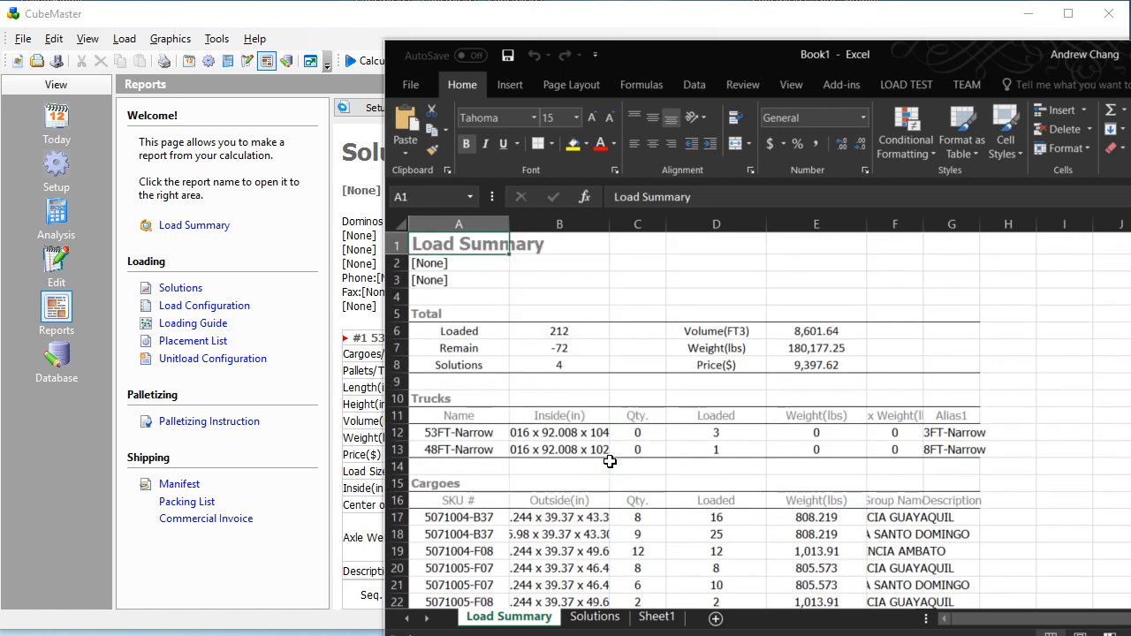
click(592, 617)
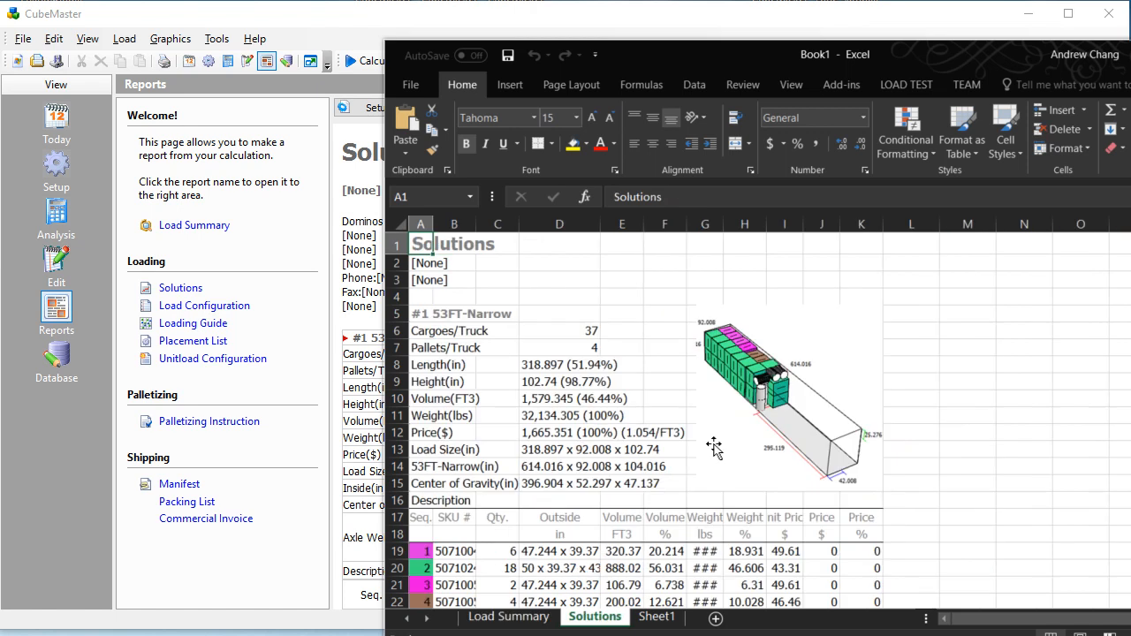
scroll(707, 446, down, 9)
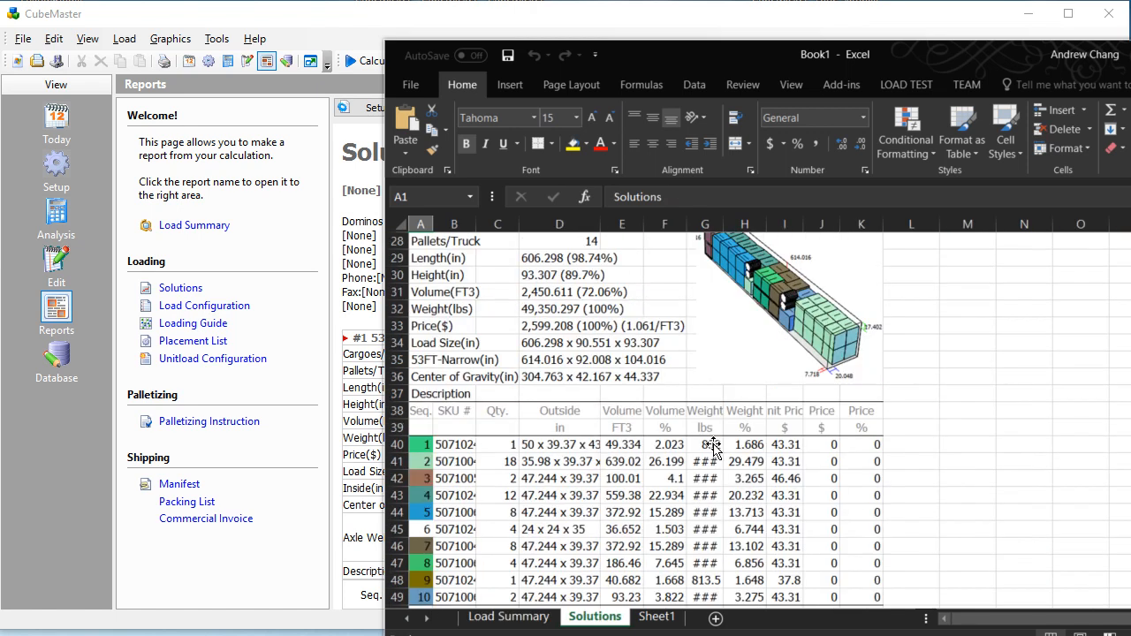
scroll(713, 449, up, 8)
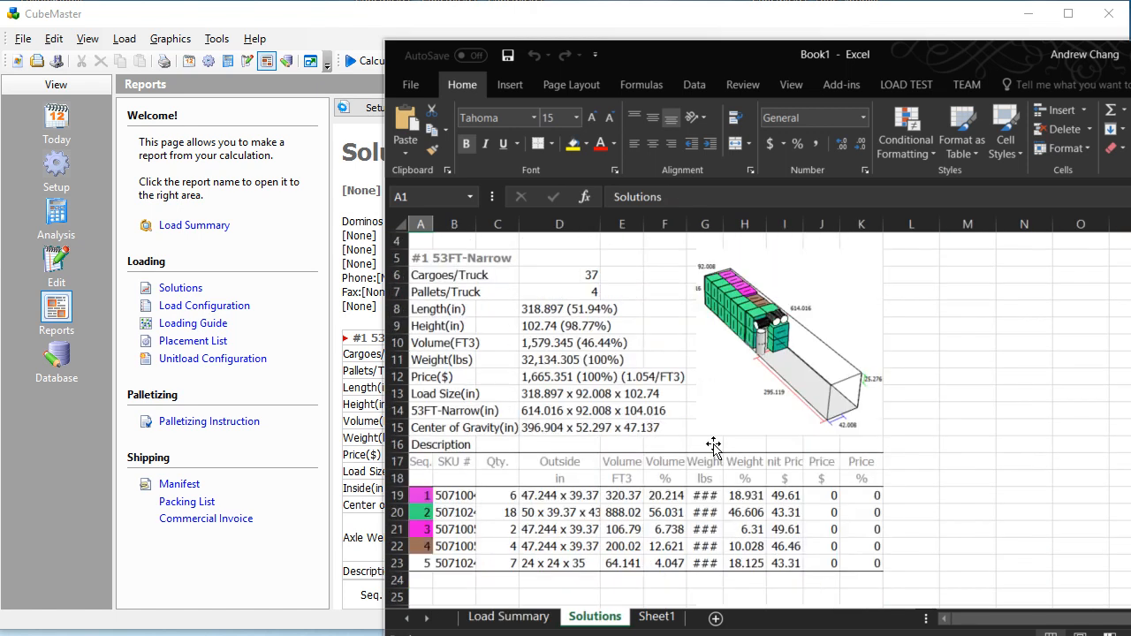
- Enter the test text jjjhklkjkjh in cell D5 of the Solutions sheet and close the workbook without saving
click(527, 308)
key(Up)
key(Up)
key(Up)
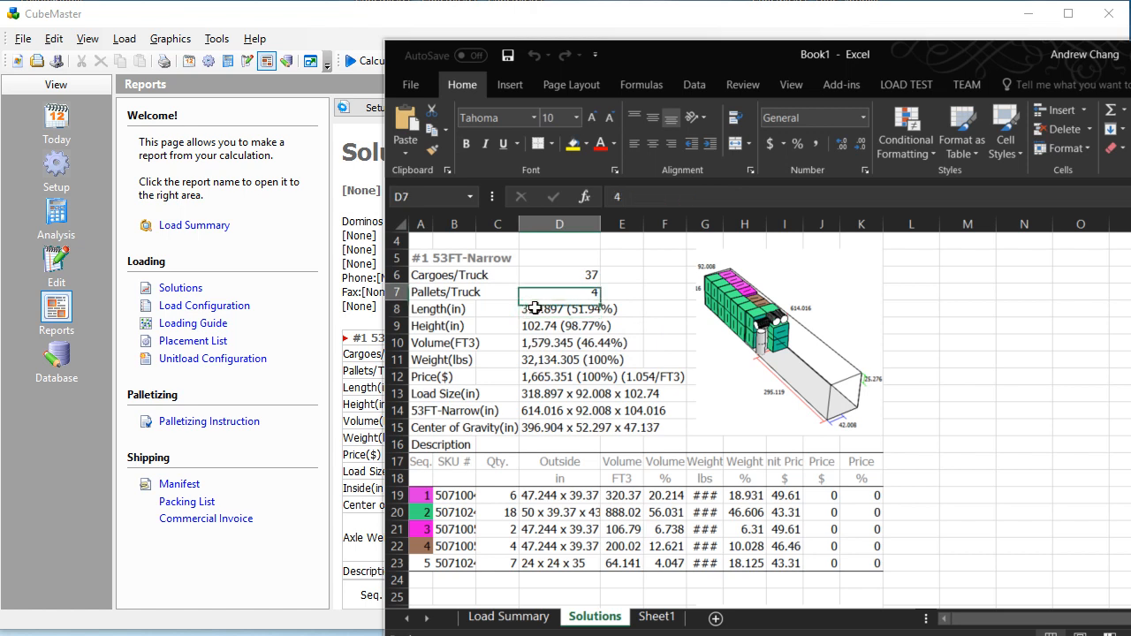
text(jjjhklkjkjh)
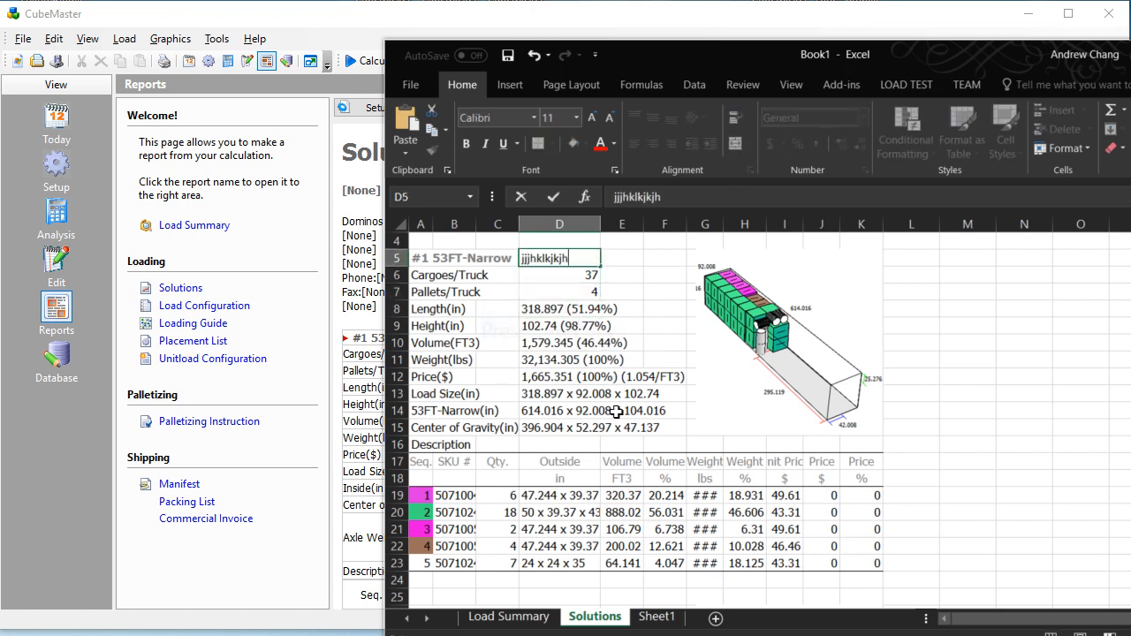
key(Return)
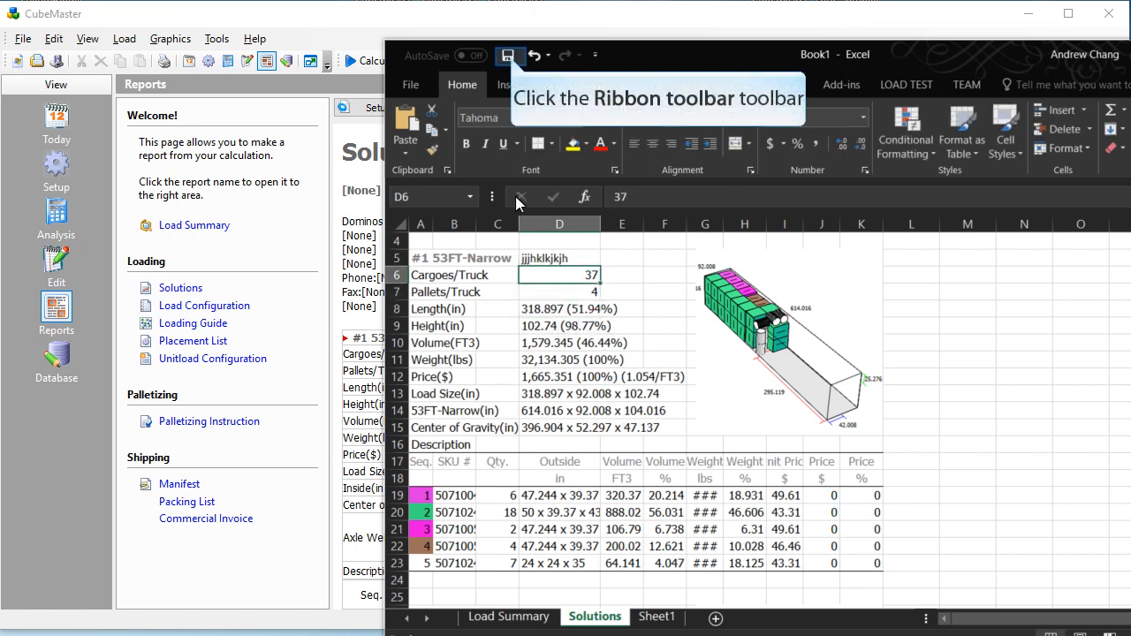
click(508, 56)
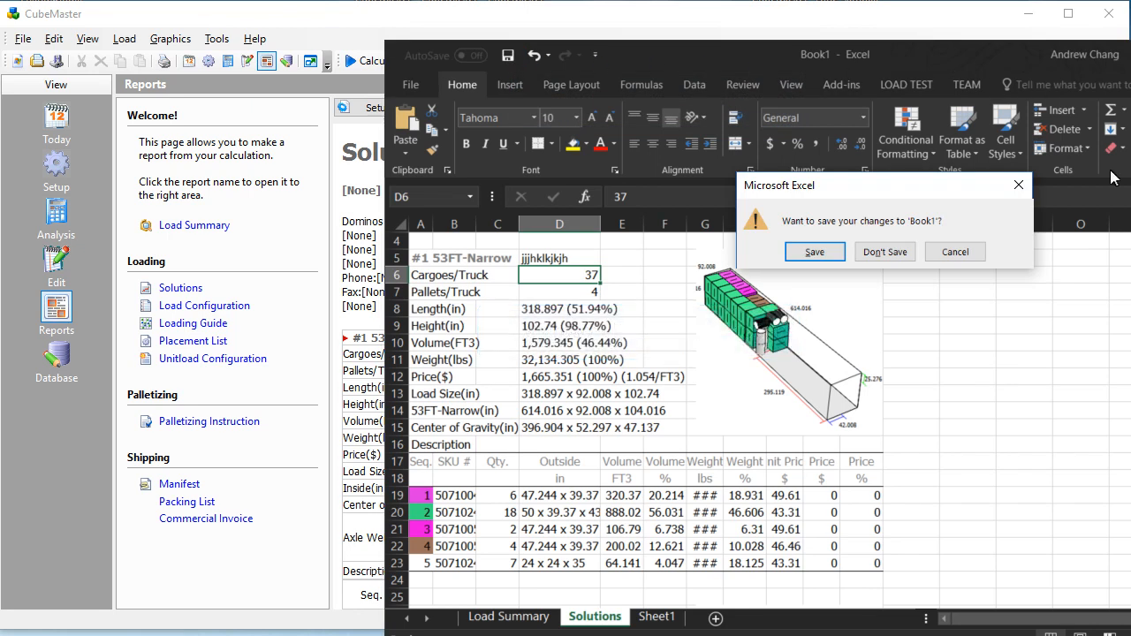
click(894, 253)
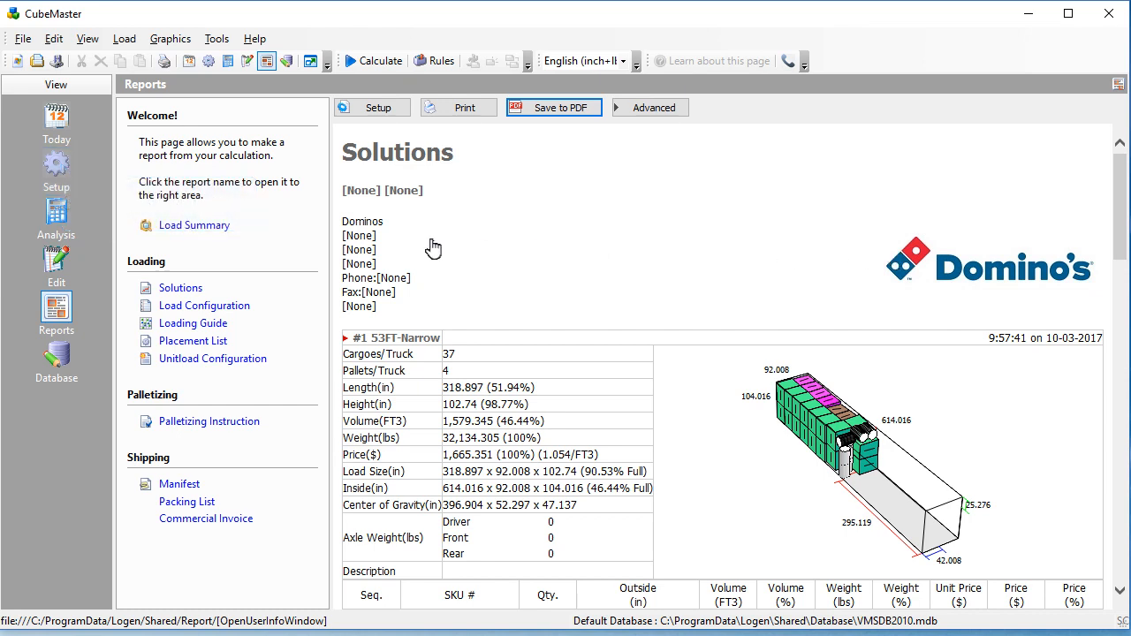
- Return to the load's truck and cargo setup in CubeMaster and set the load title to My trial
click(58, 166)
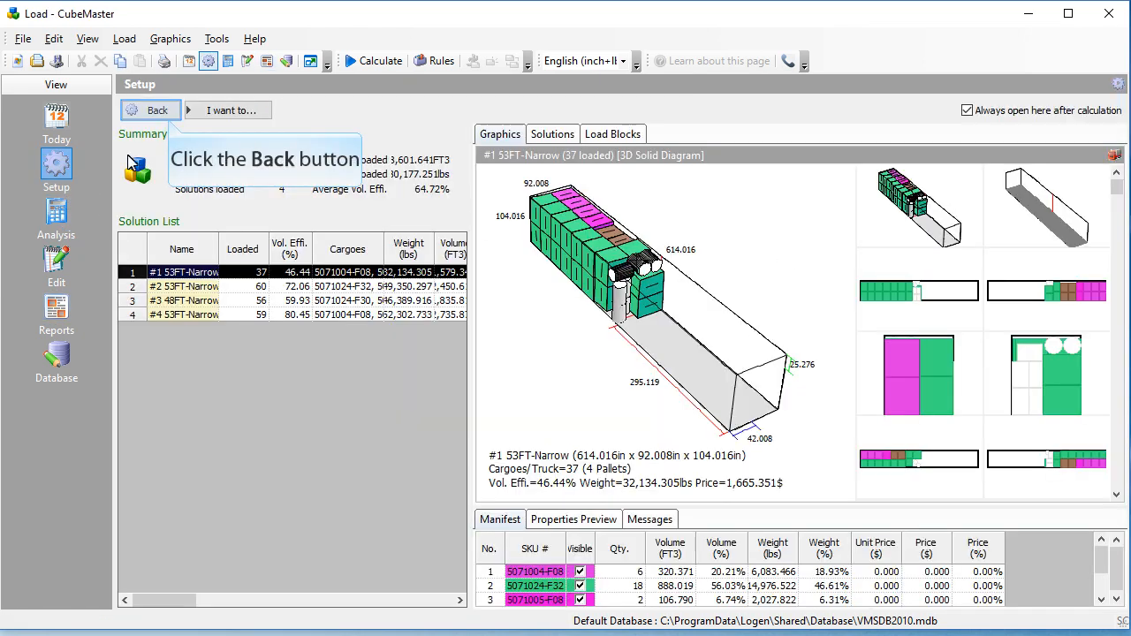
click(152, 112)
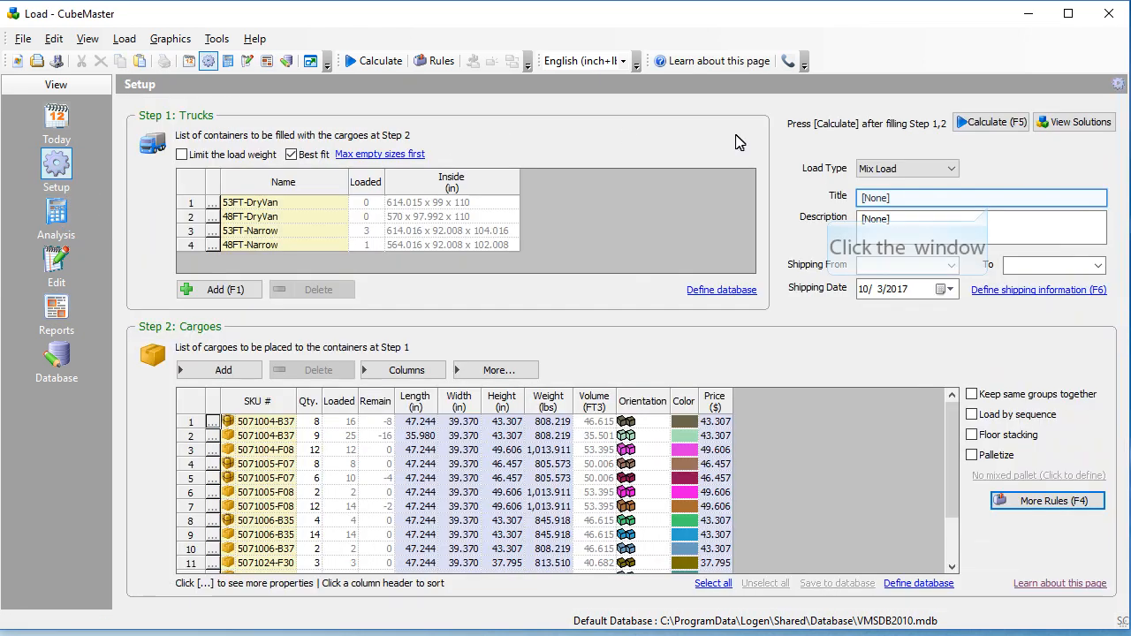
double_click(997, 199)
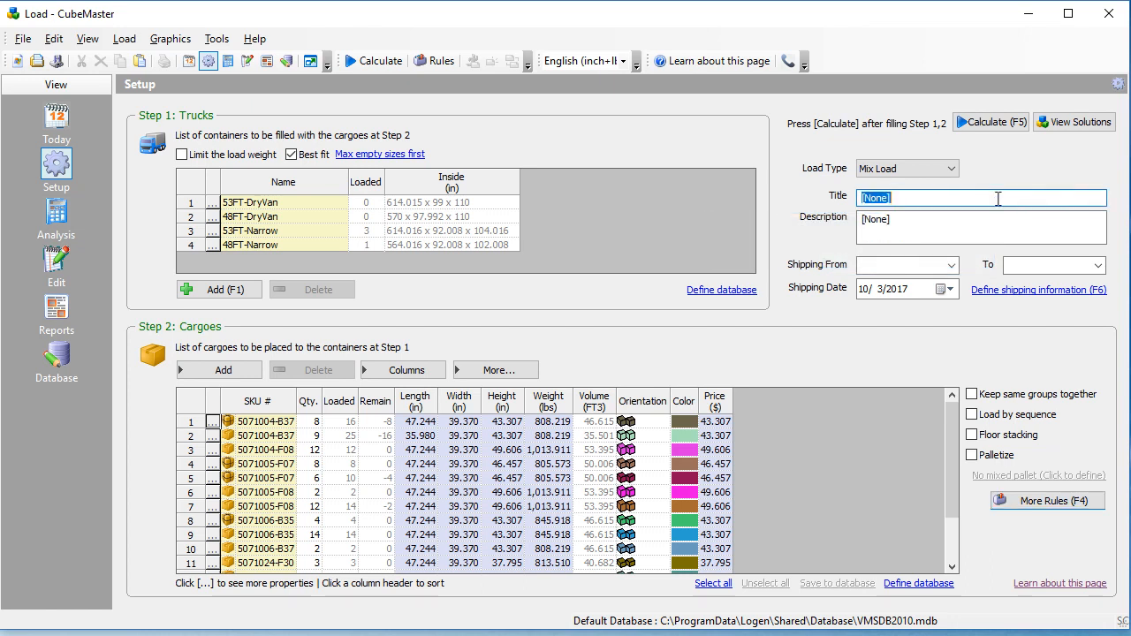
text(My trial)
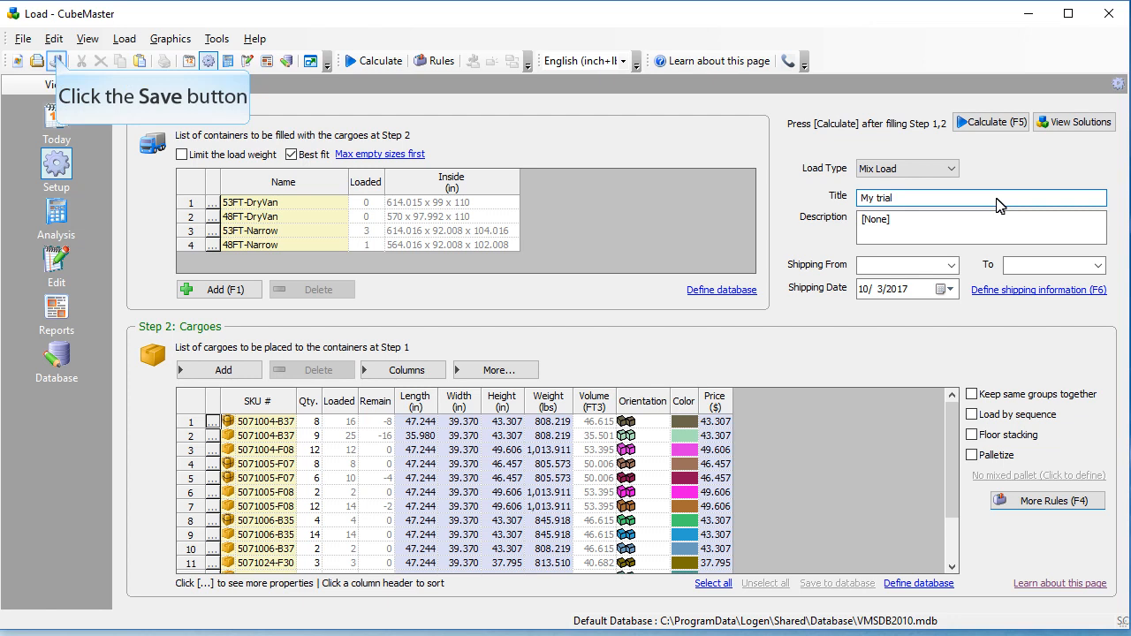
- Save the load to the Desktop as a load file named My Load
click(57, 61)
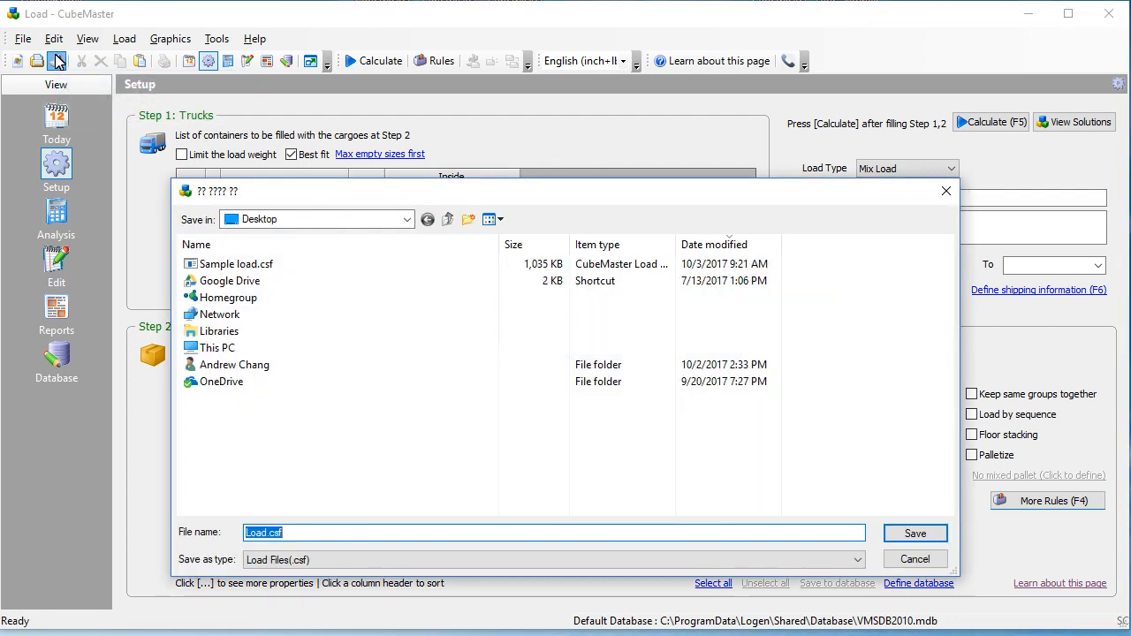
text(My Load)
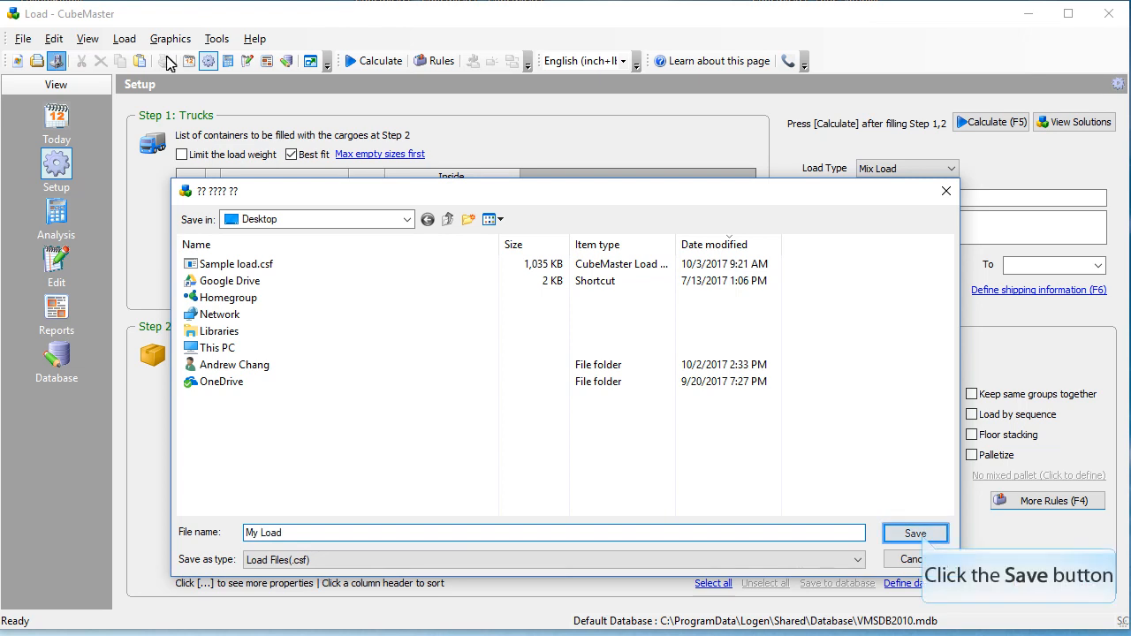
click(915, 533)
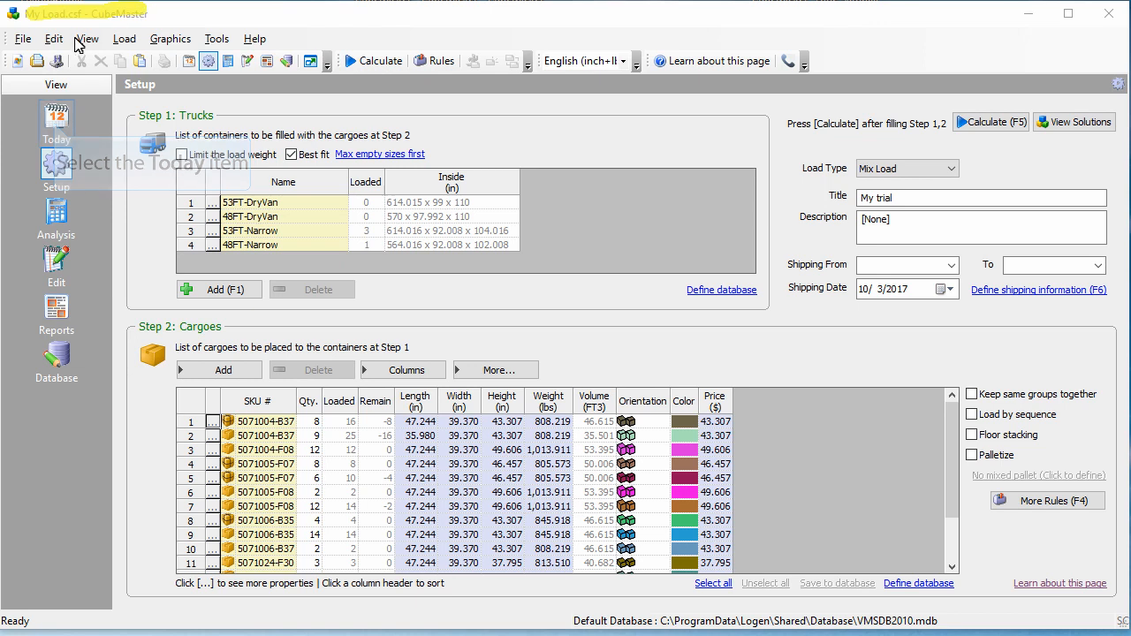
- Check the recent loads on the Today page for the saved My Load entry and select it
click(56, 122)
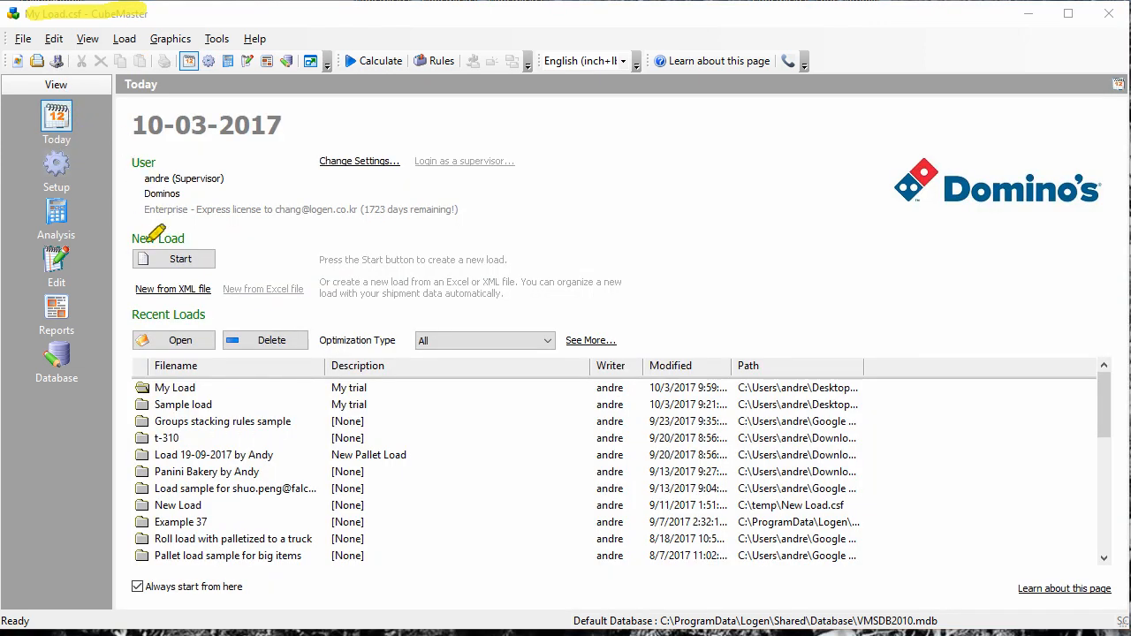
drag(158, 390, 223, 389)
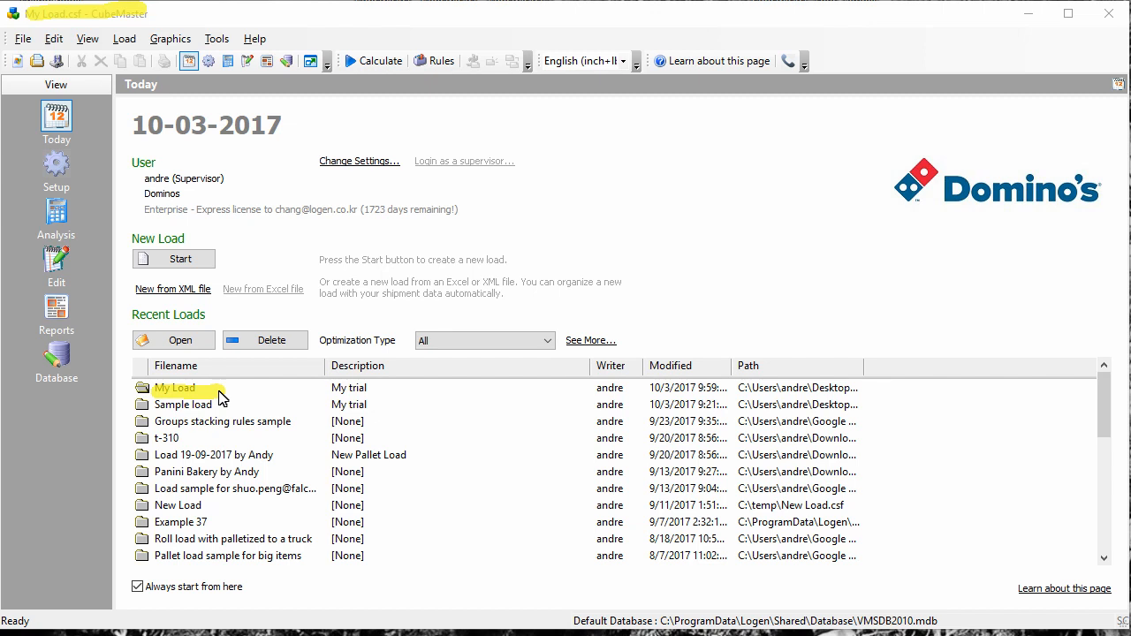
click(219, 398)
click(188, 392)
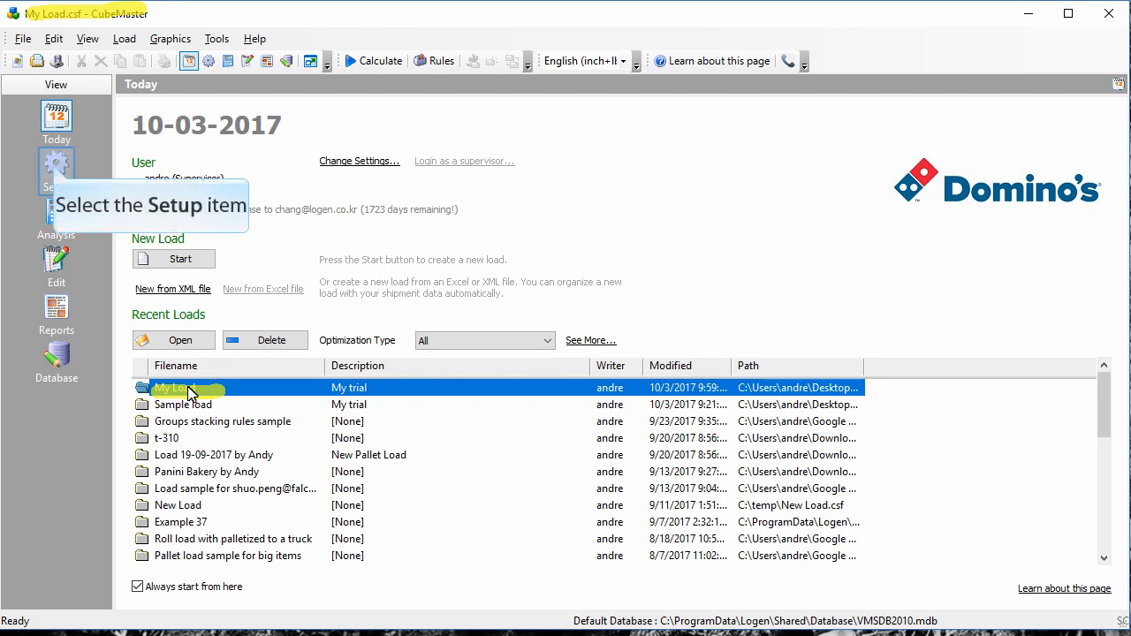
click(56, 168)
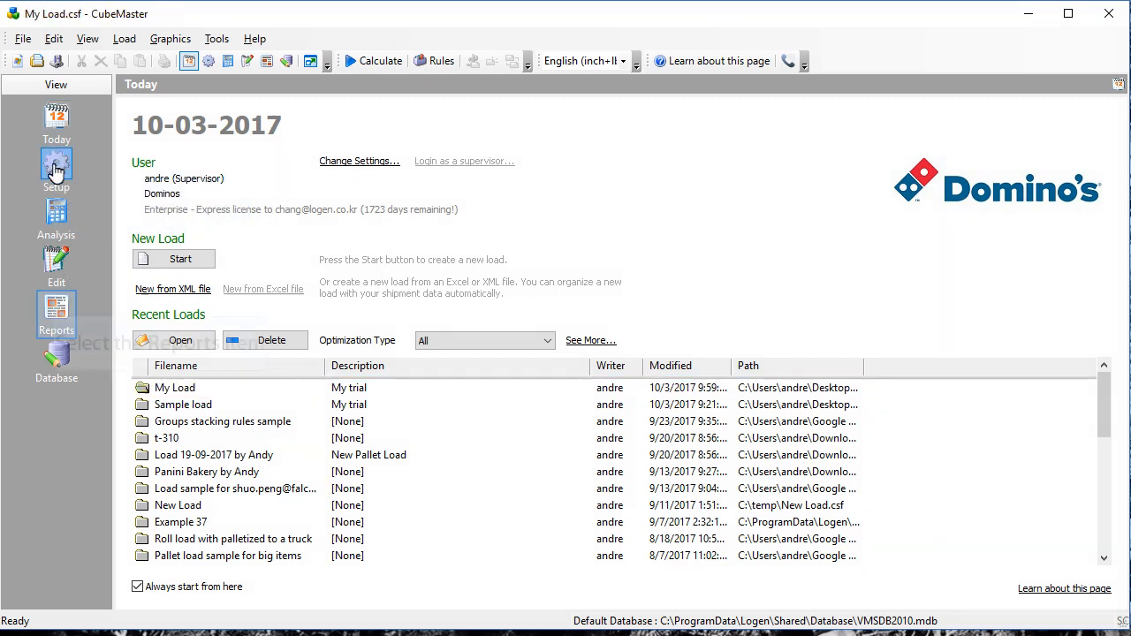
- Show the load's Load Summary report, switch the units to millimetres and kilograms, and review its trucks, cargoes, groups and solutions tables
click(55, 309)
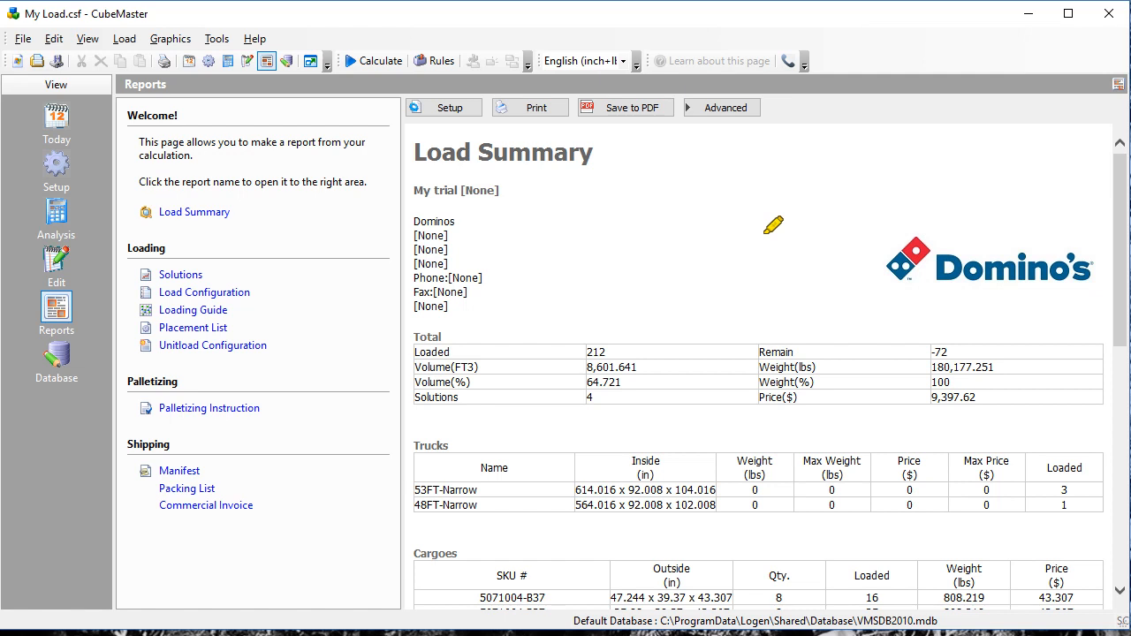
drag(661, 584, 694, 583)
drag(742, 475, 777, 466)
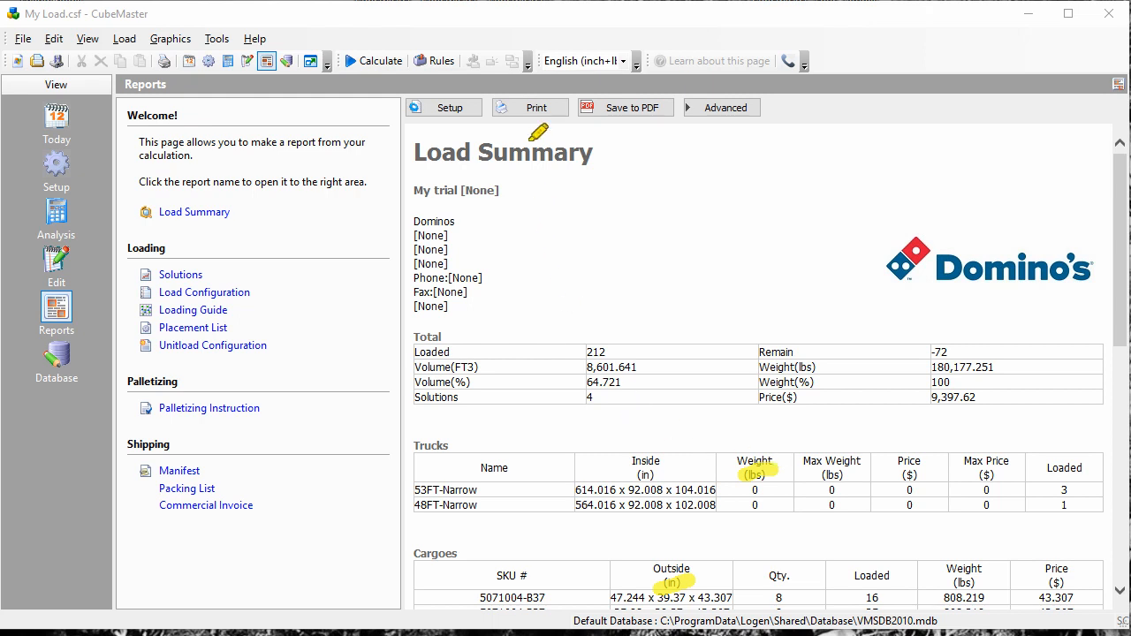
drag(527, 54, 621, 63)
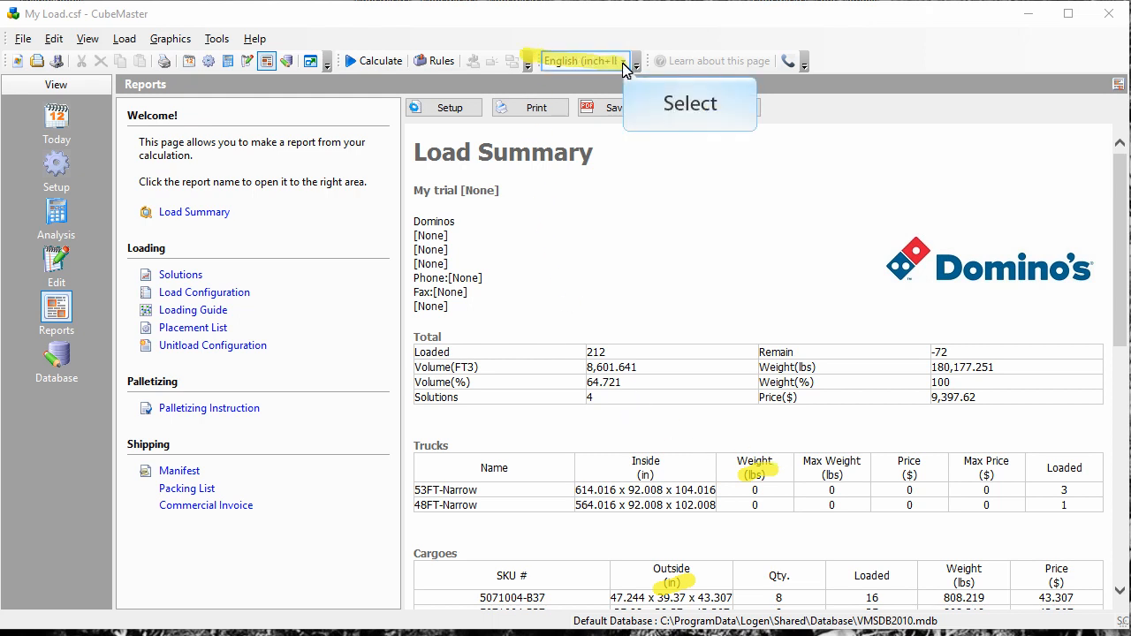
click(622, 62)
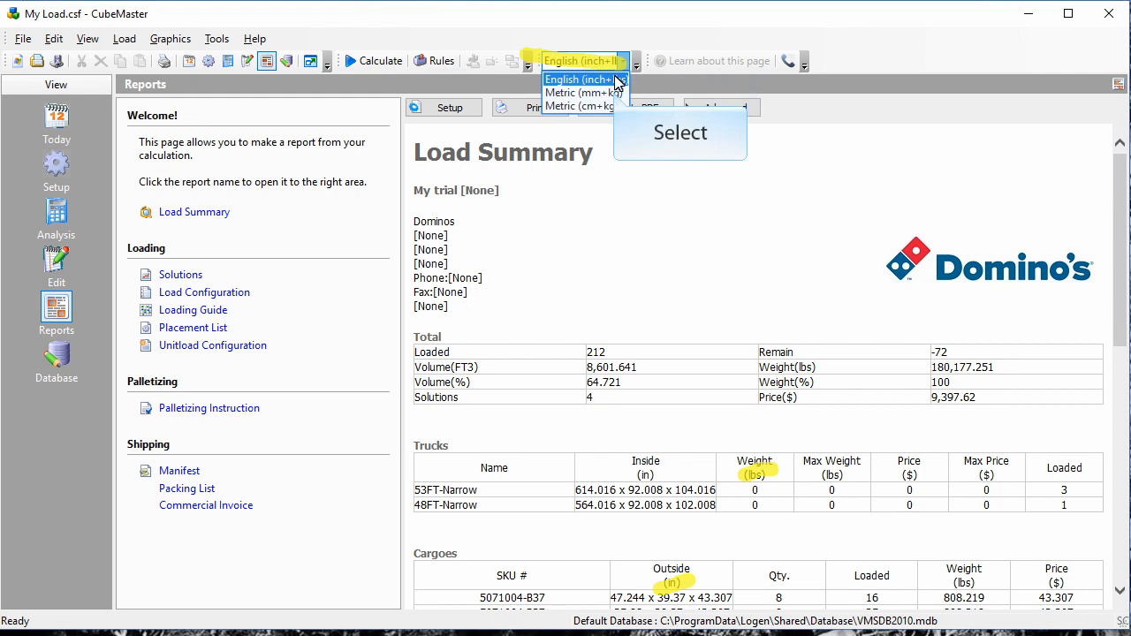
click(615, 94)
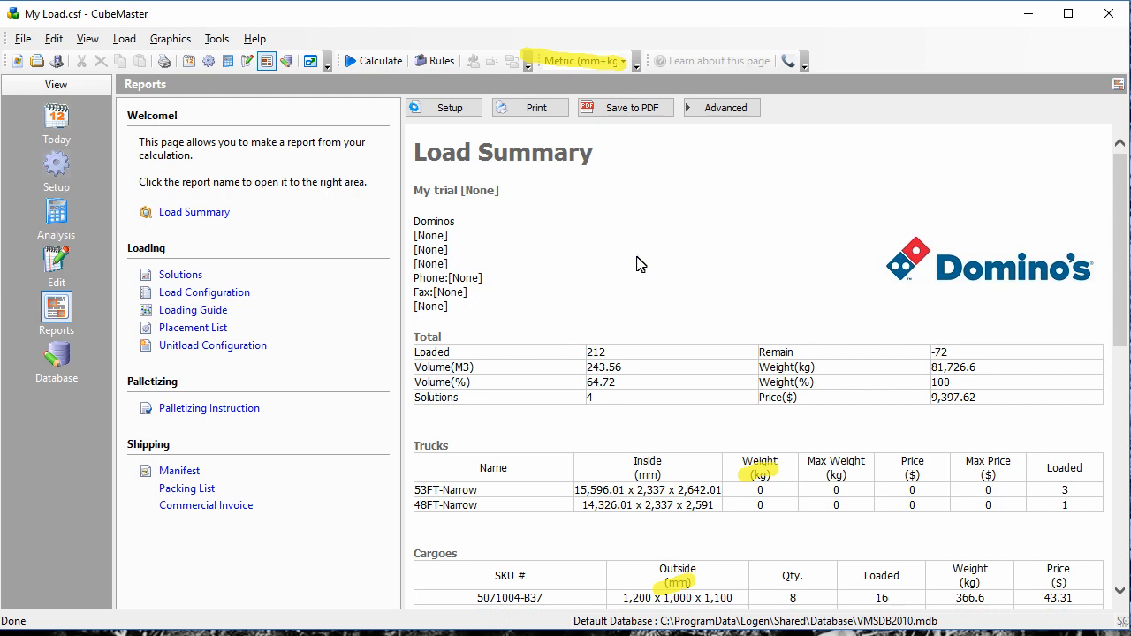
scroll(640, 264, down, 3)
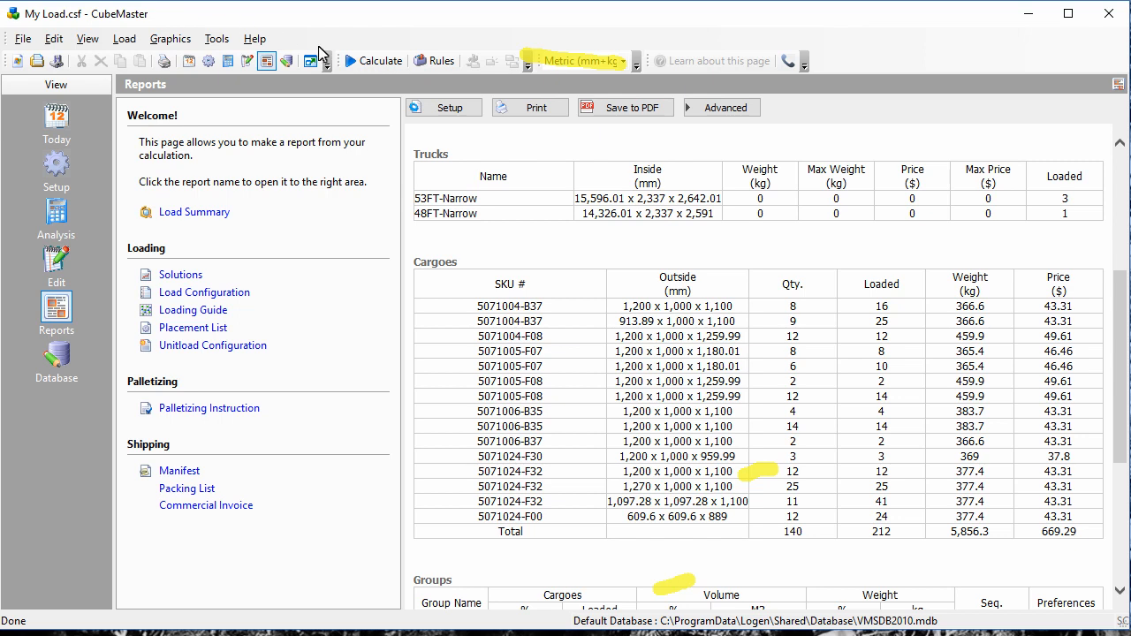
scroll(576, 431, down, 3)
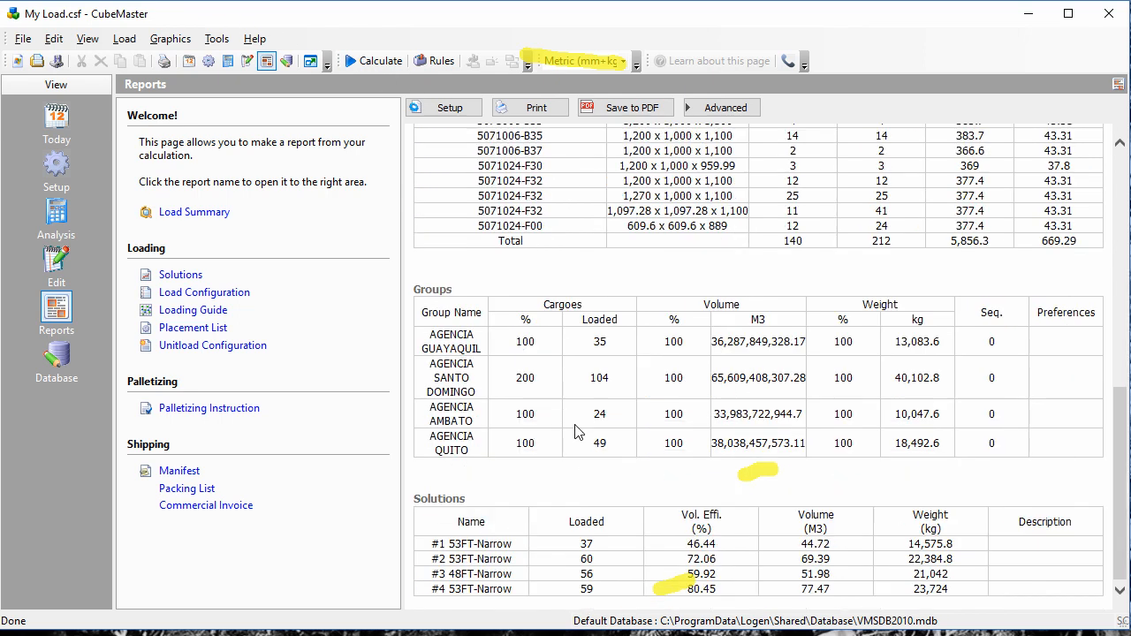
scroll(576, 431, up, 6)
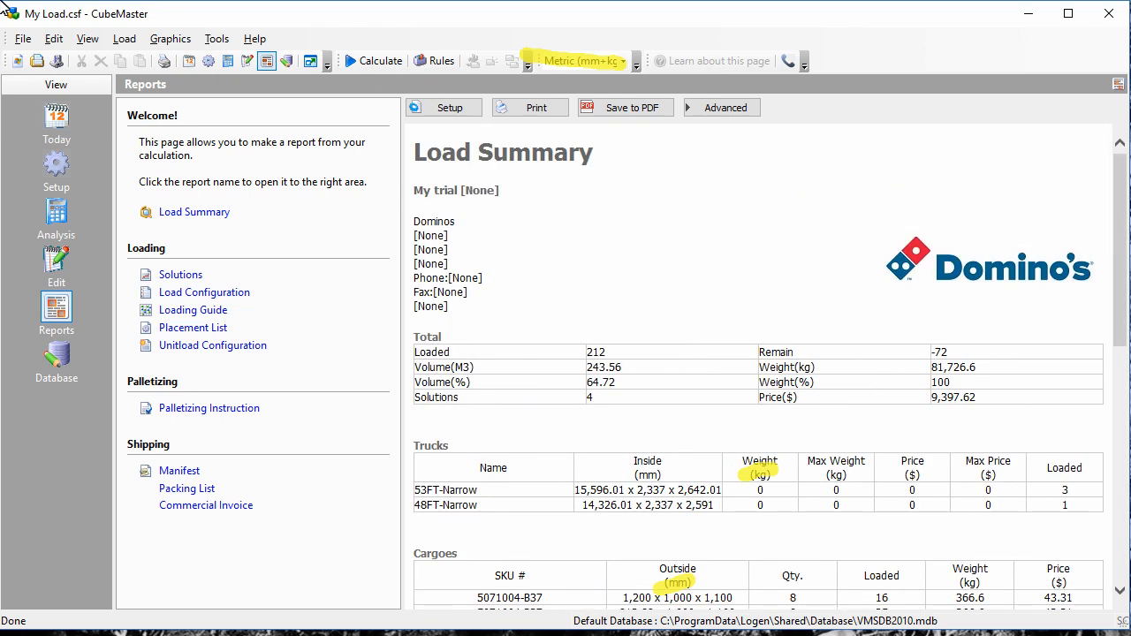